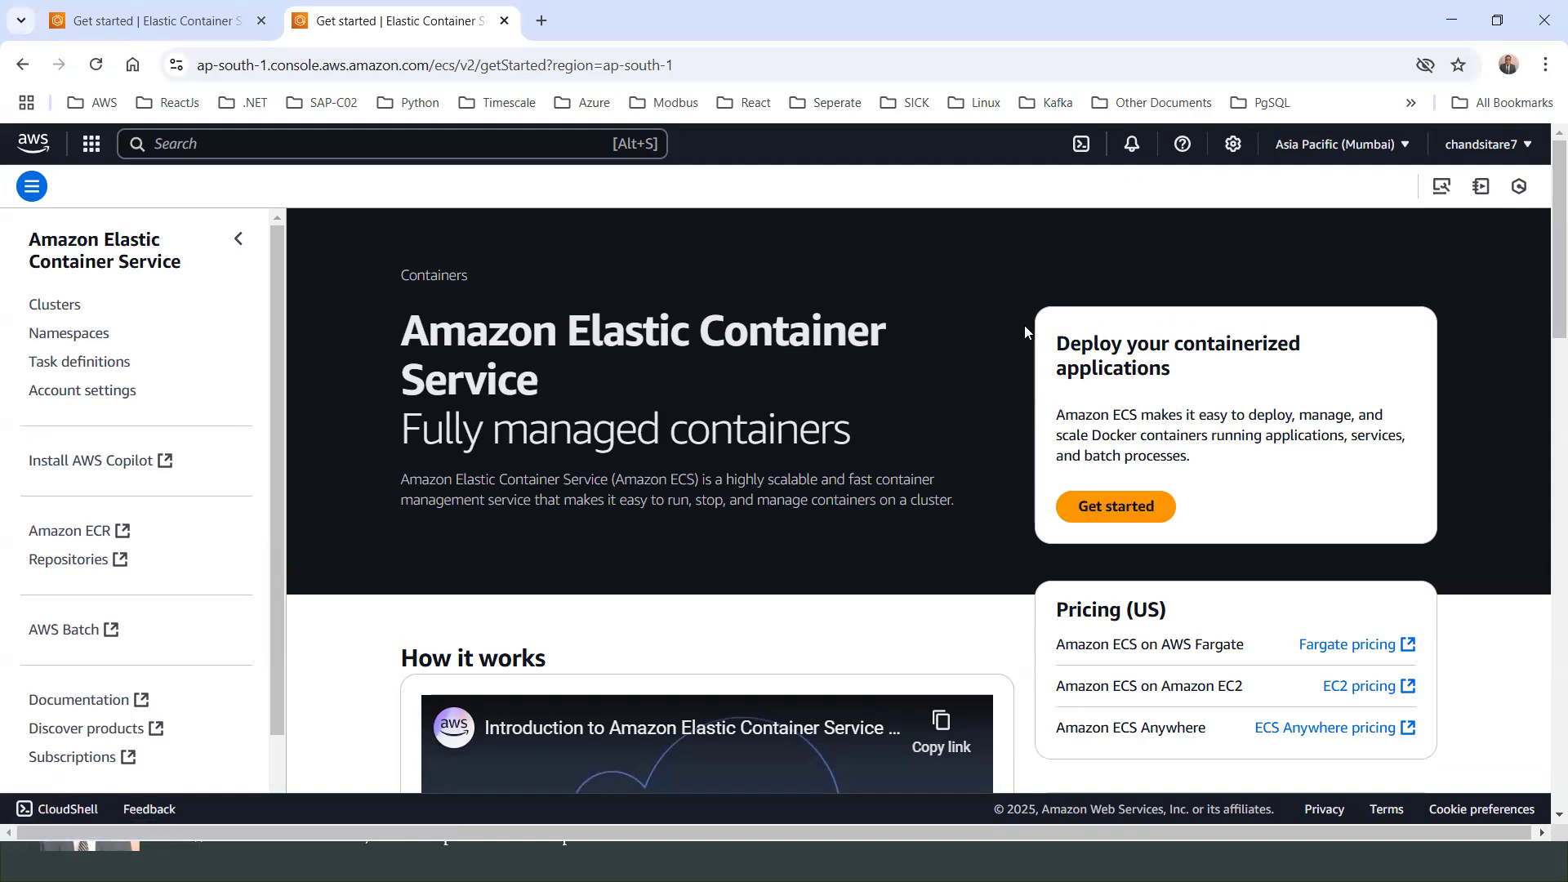
# Start creating a new ECS cluster and name it devcluster101.
pyautogui.click(54, 307)
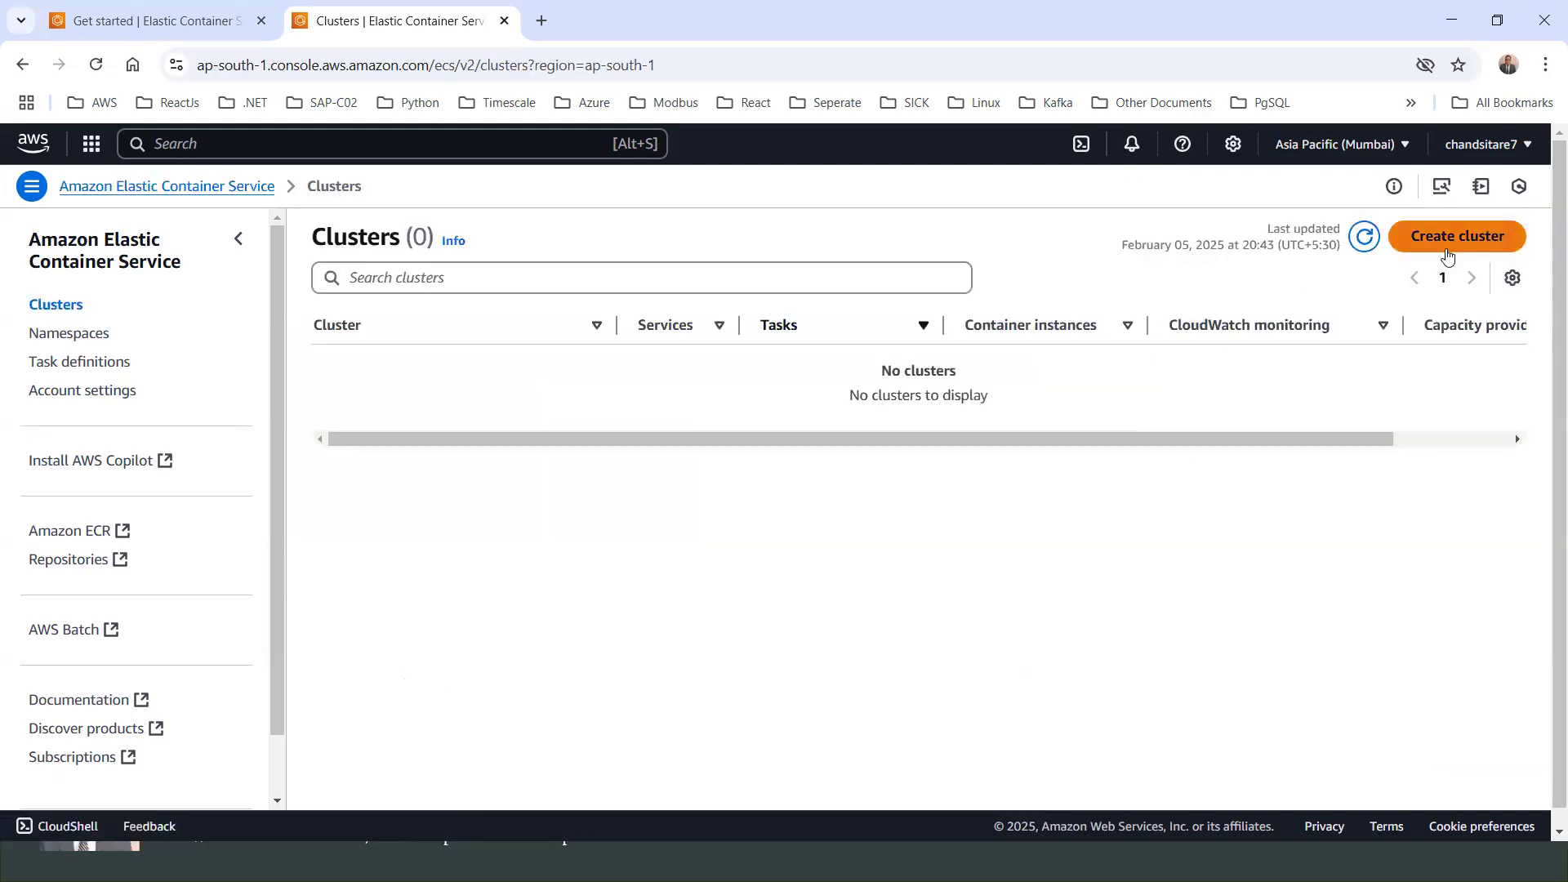
pyautogui.click(1446, 239)
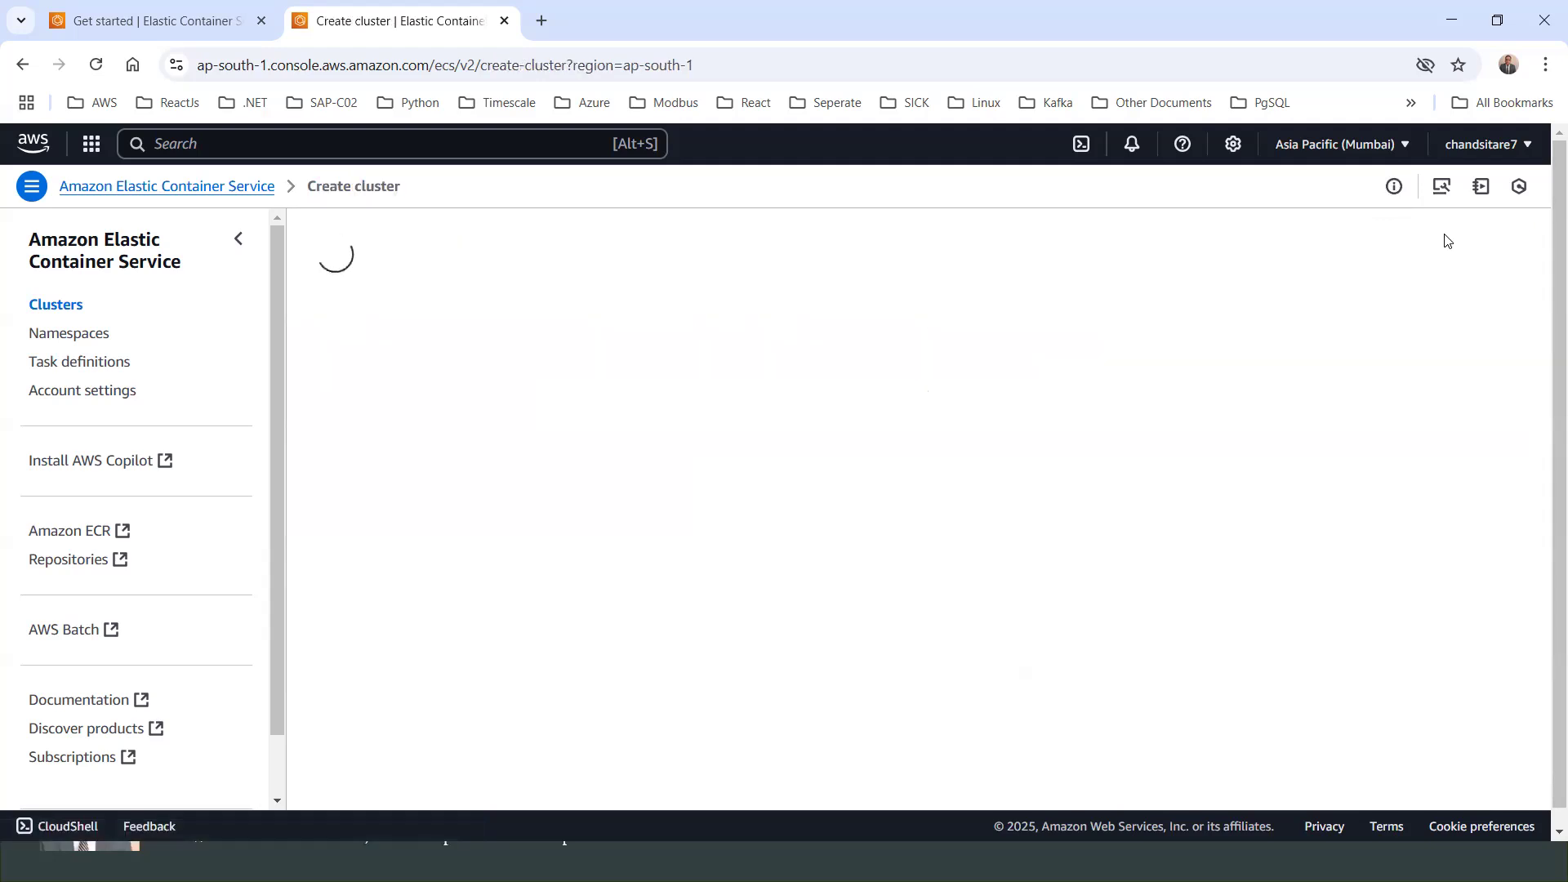
pyautogui.click(402, 391)
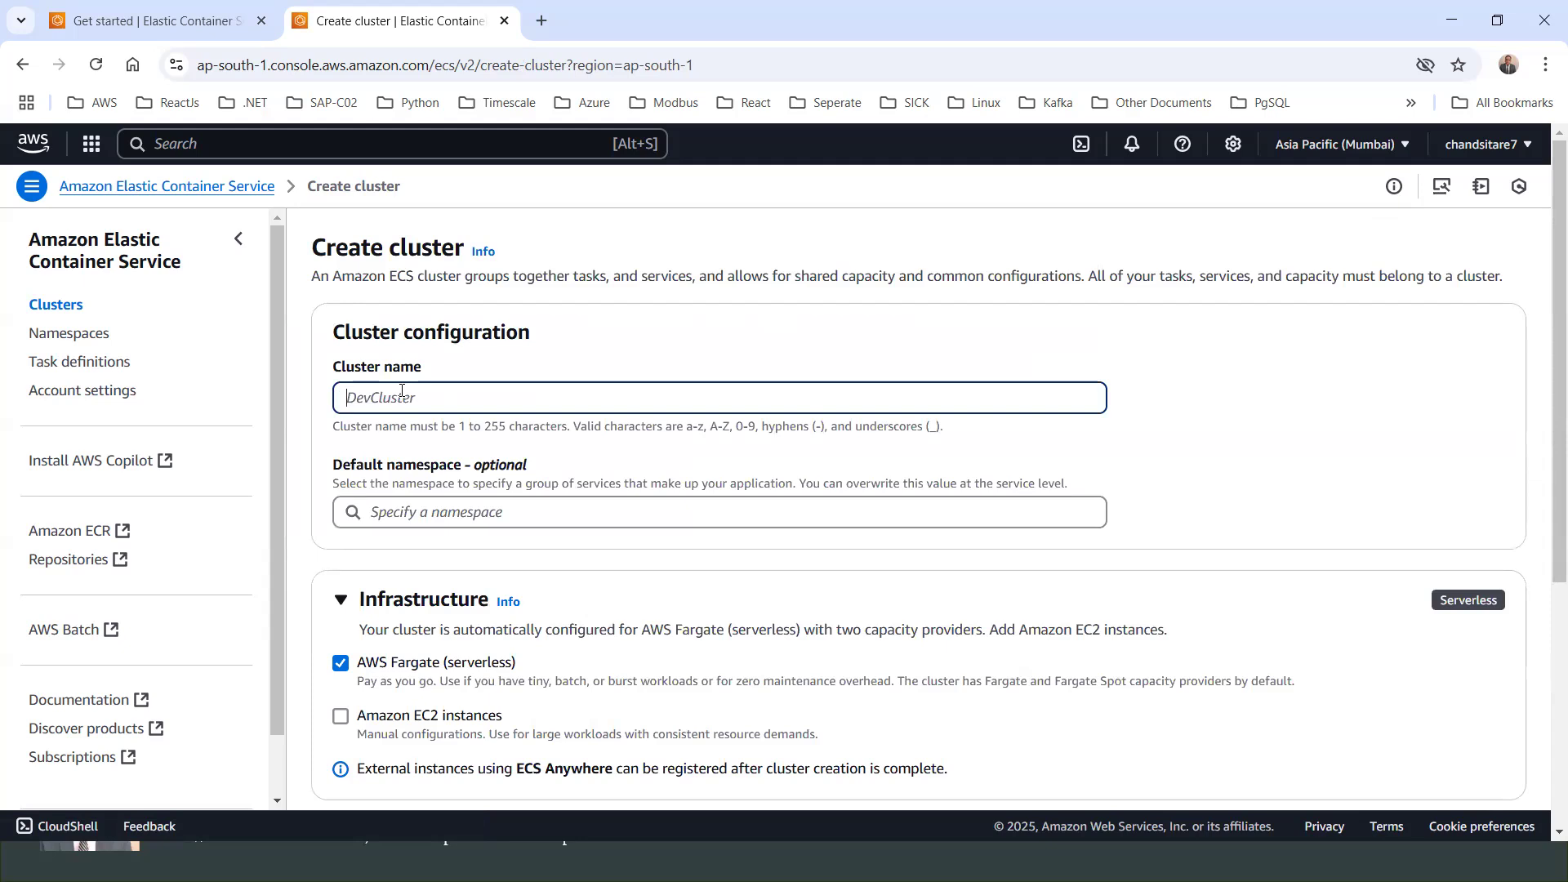
pyautogui.write('devc')
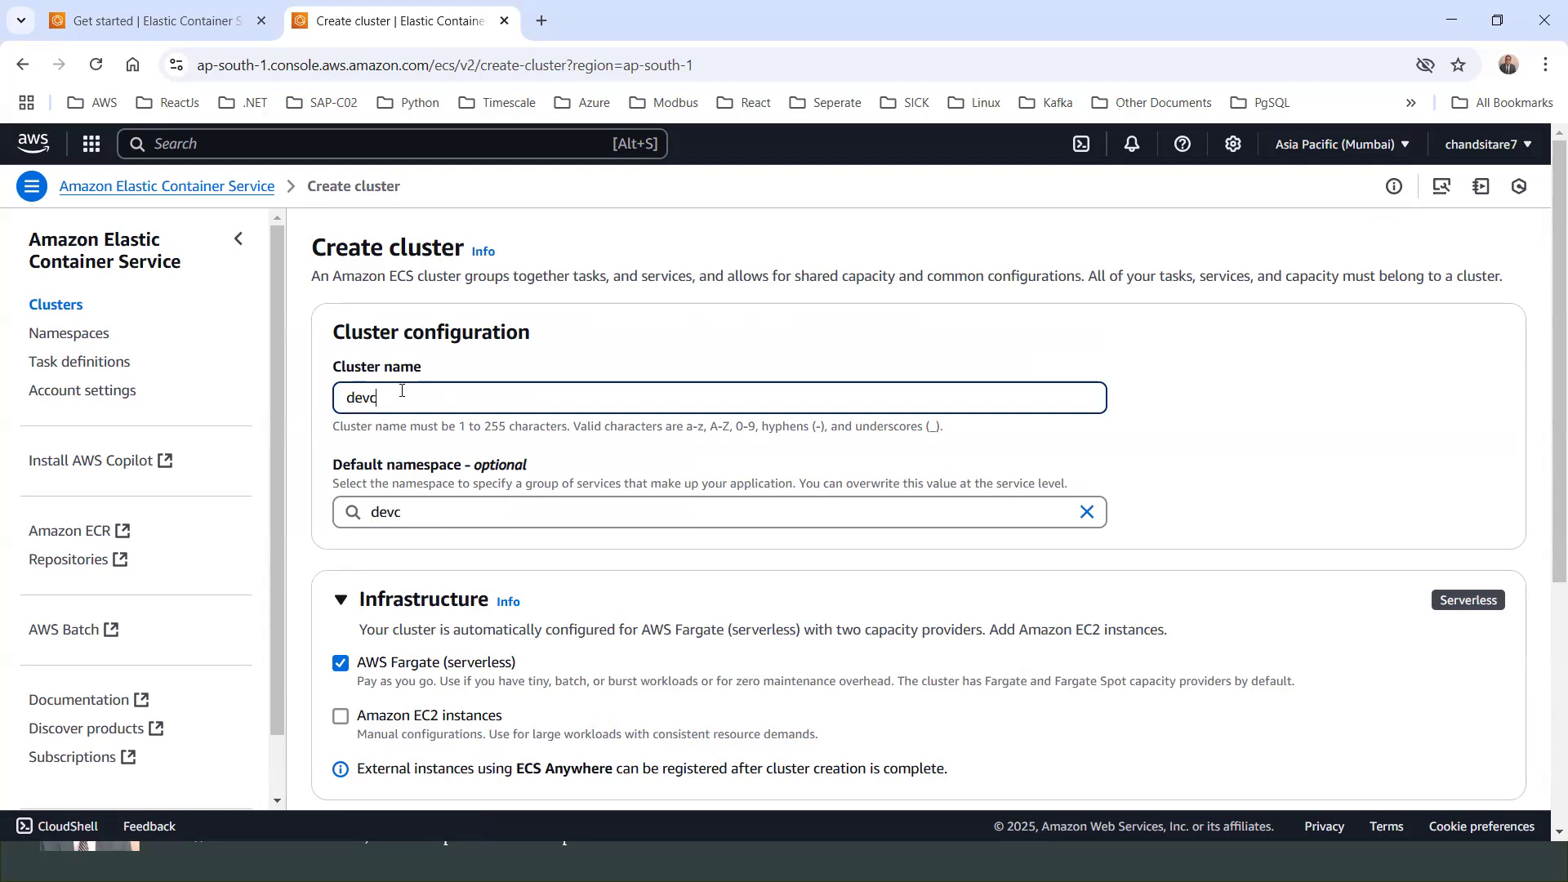
pyautogui.write('luster101')
pyautogui.scroll(-2, 559, 571)
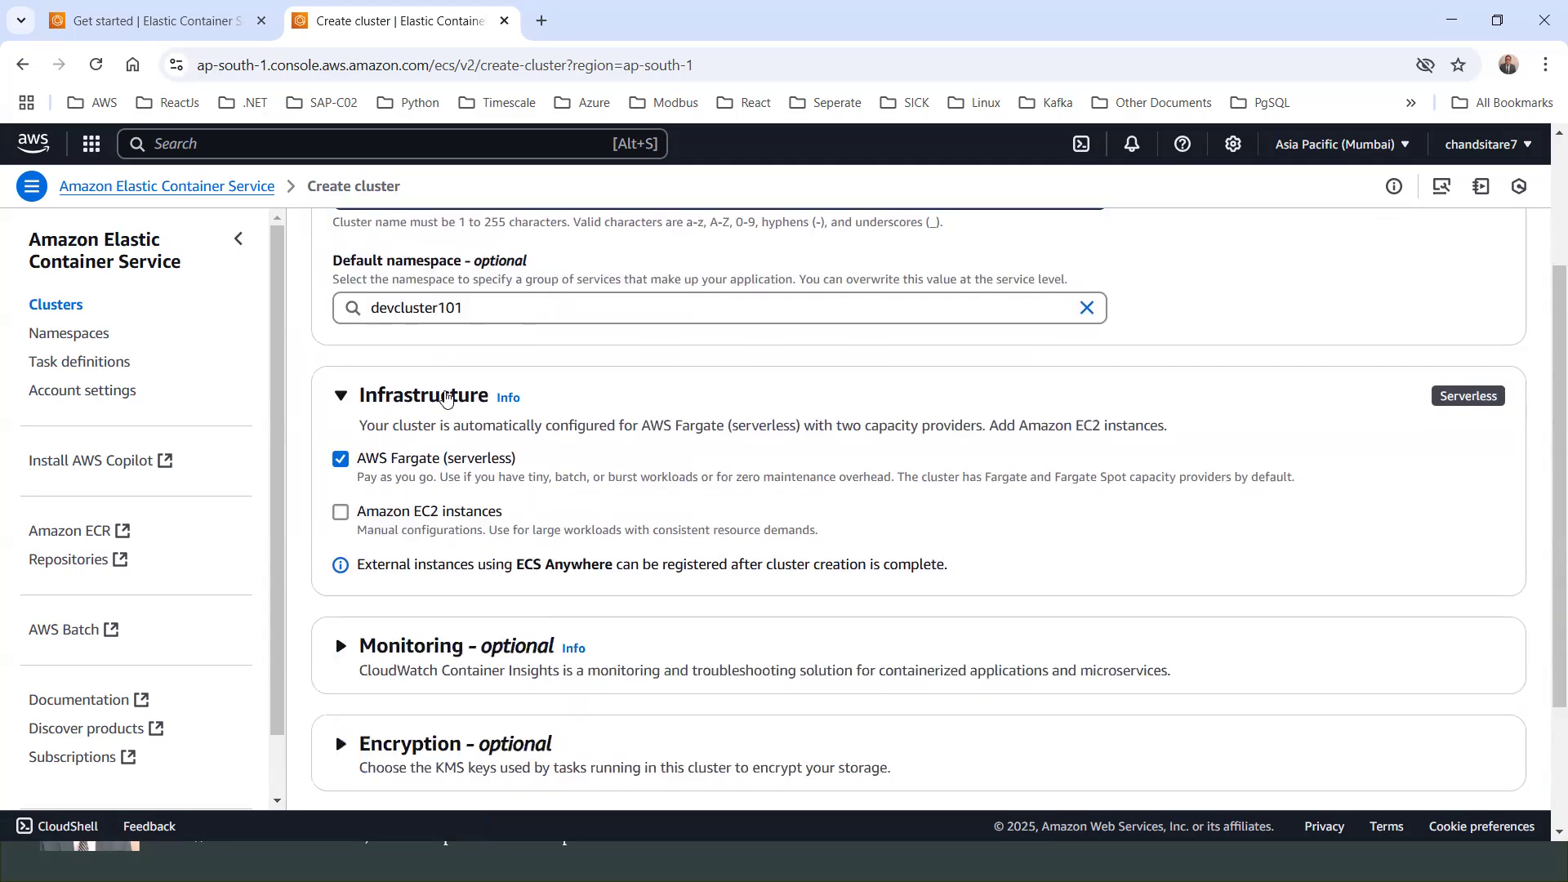
pyautogui.scroll(2, 488, 351)
pyautogui.moveTo(450, 399); pyautogui.dragTo(331, 400)
# Examine the infrastructure, monitoring and encryption options offered for the new cluster.
pyautogui.scroll(-2, 651, 393)
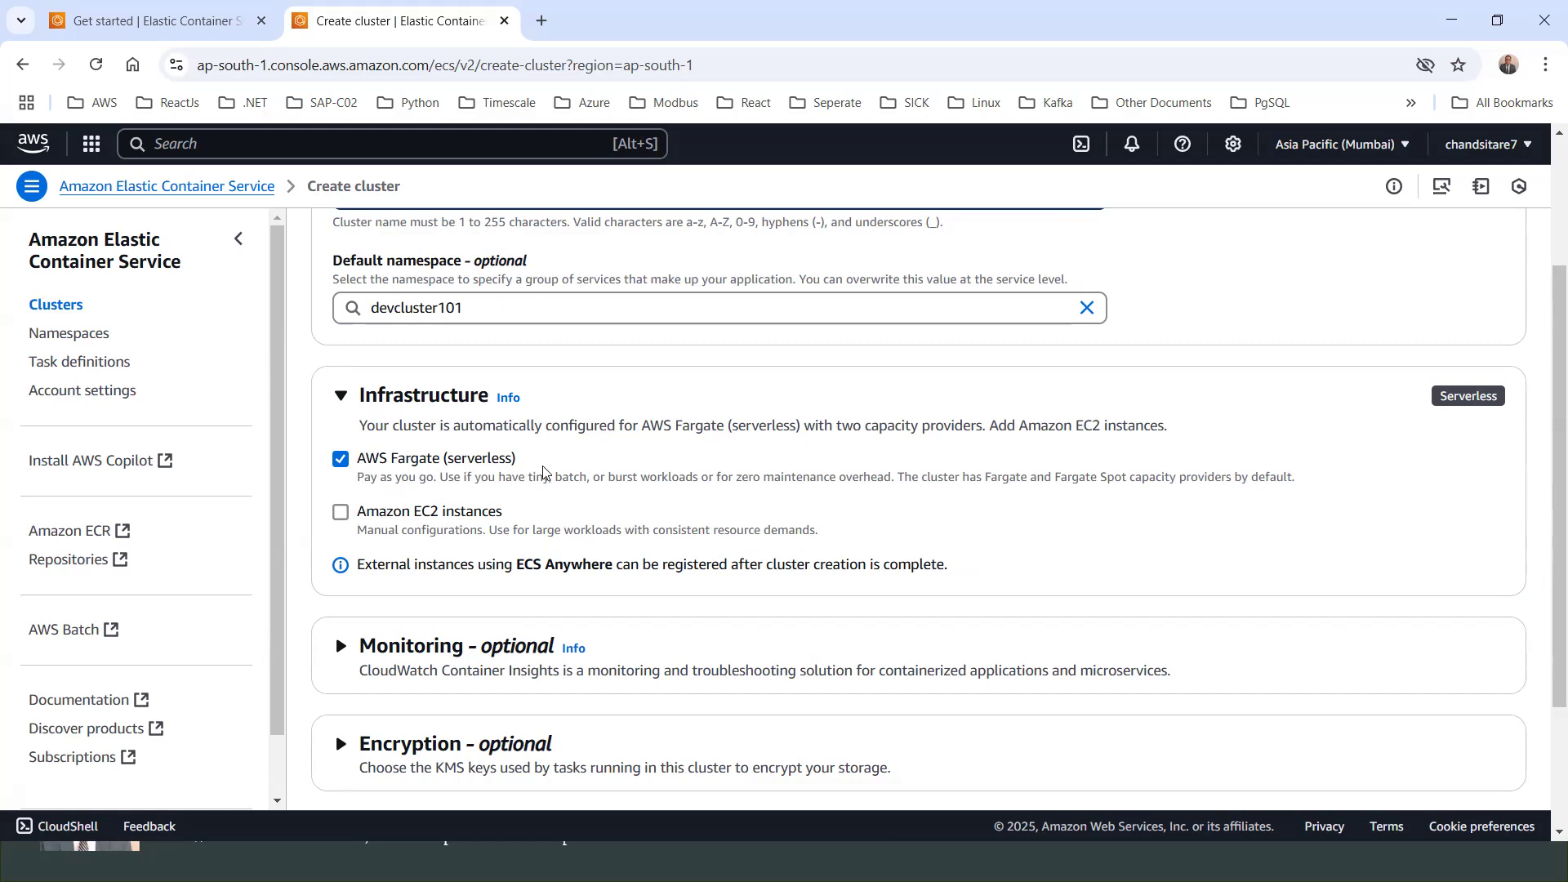
pyautogui.scroll(-1, 532, 500)
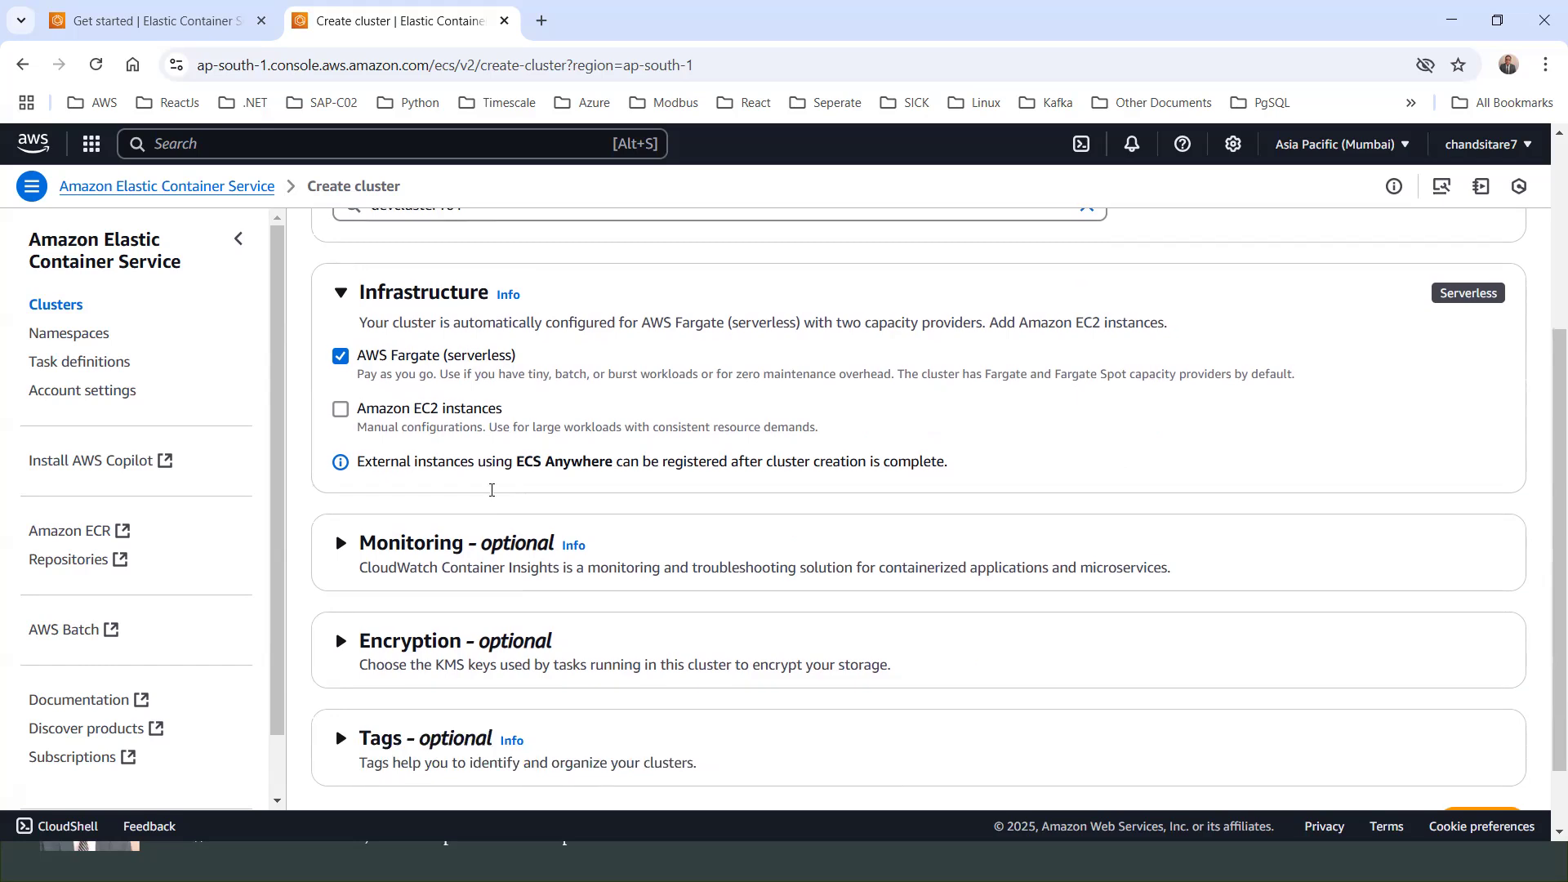
pyautogui.scroll(-1, 370, 501)
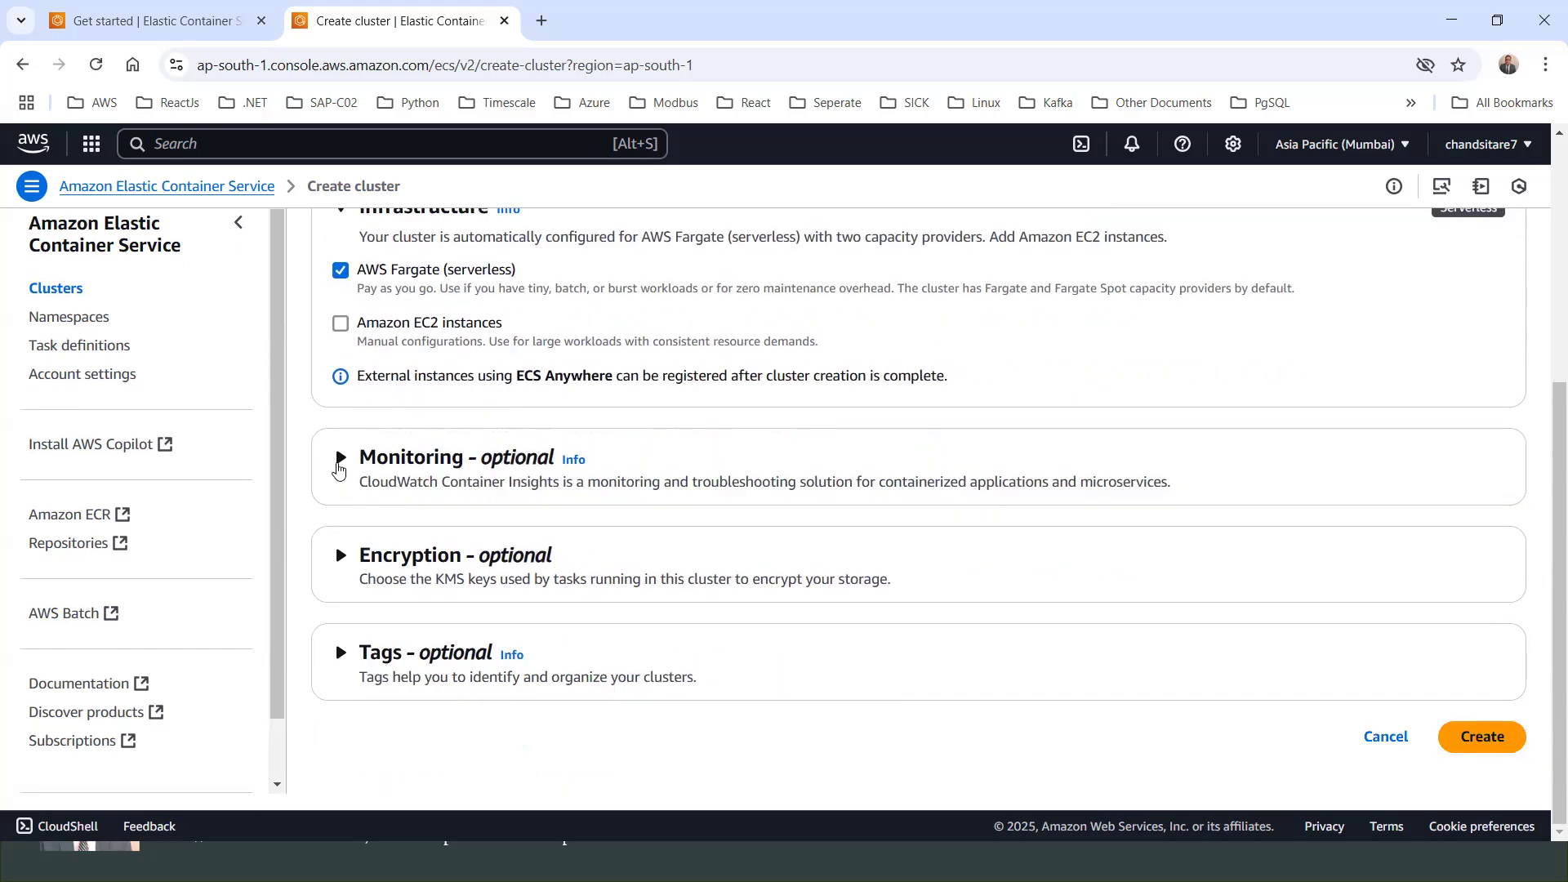
pyautogui.click(341, 457)
pyautogui.scroll(-2, 378, 646)
pyautogui.click(345, 567)
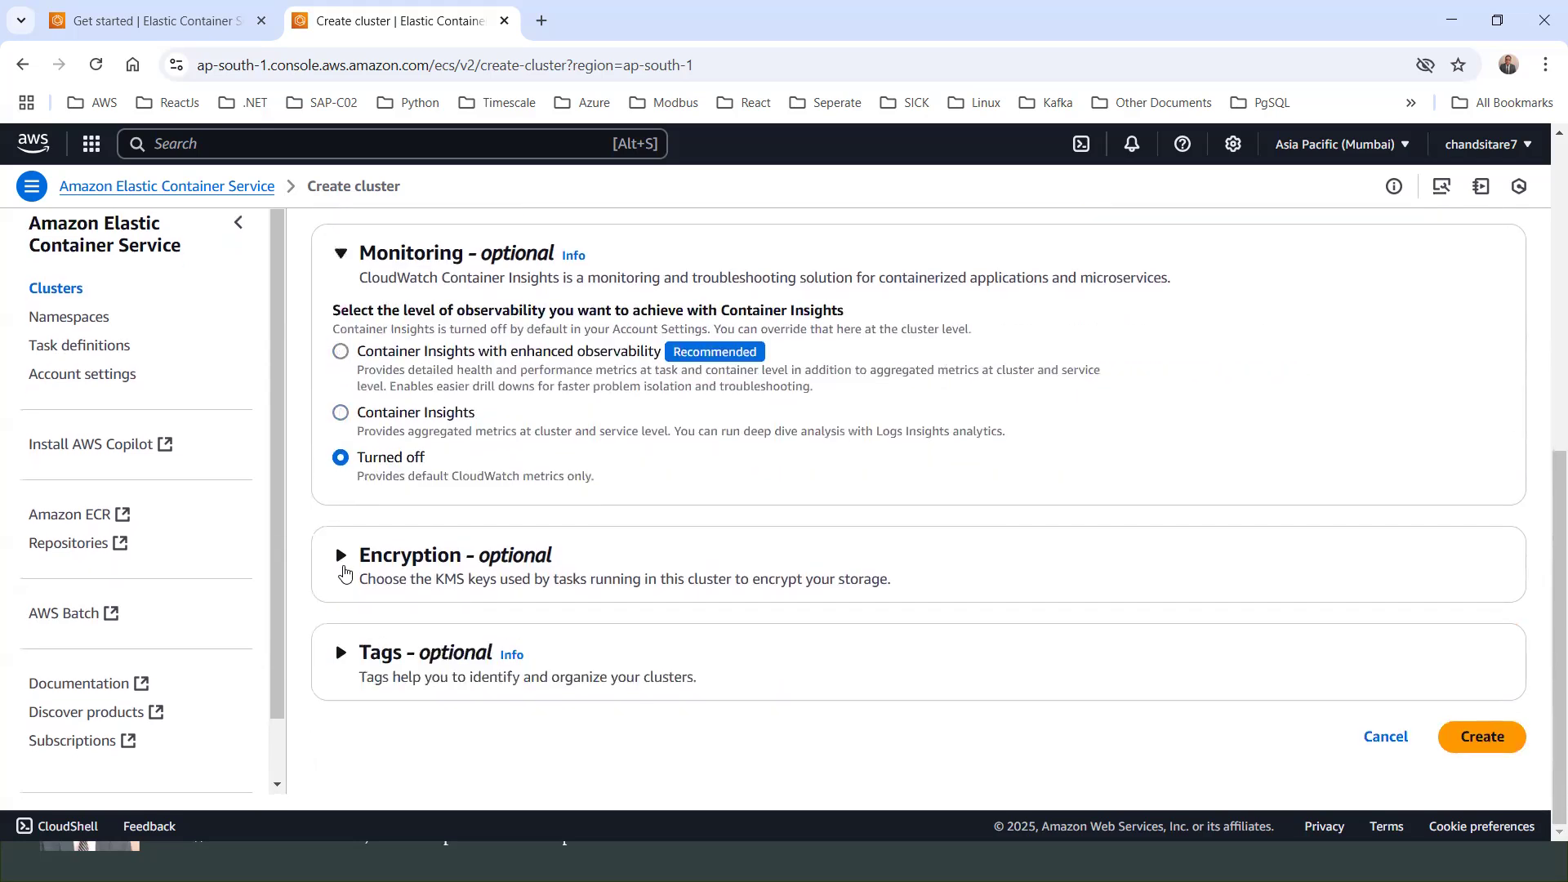
pyautogui.scroll(-1, 346, 572)
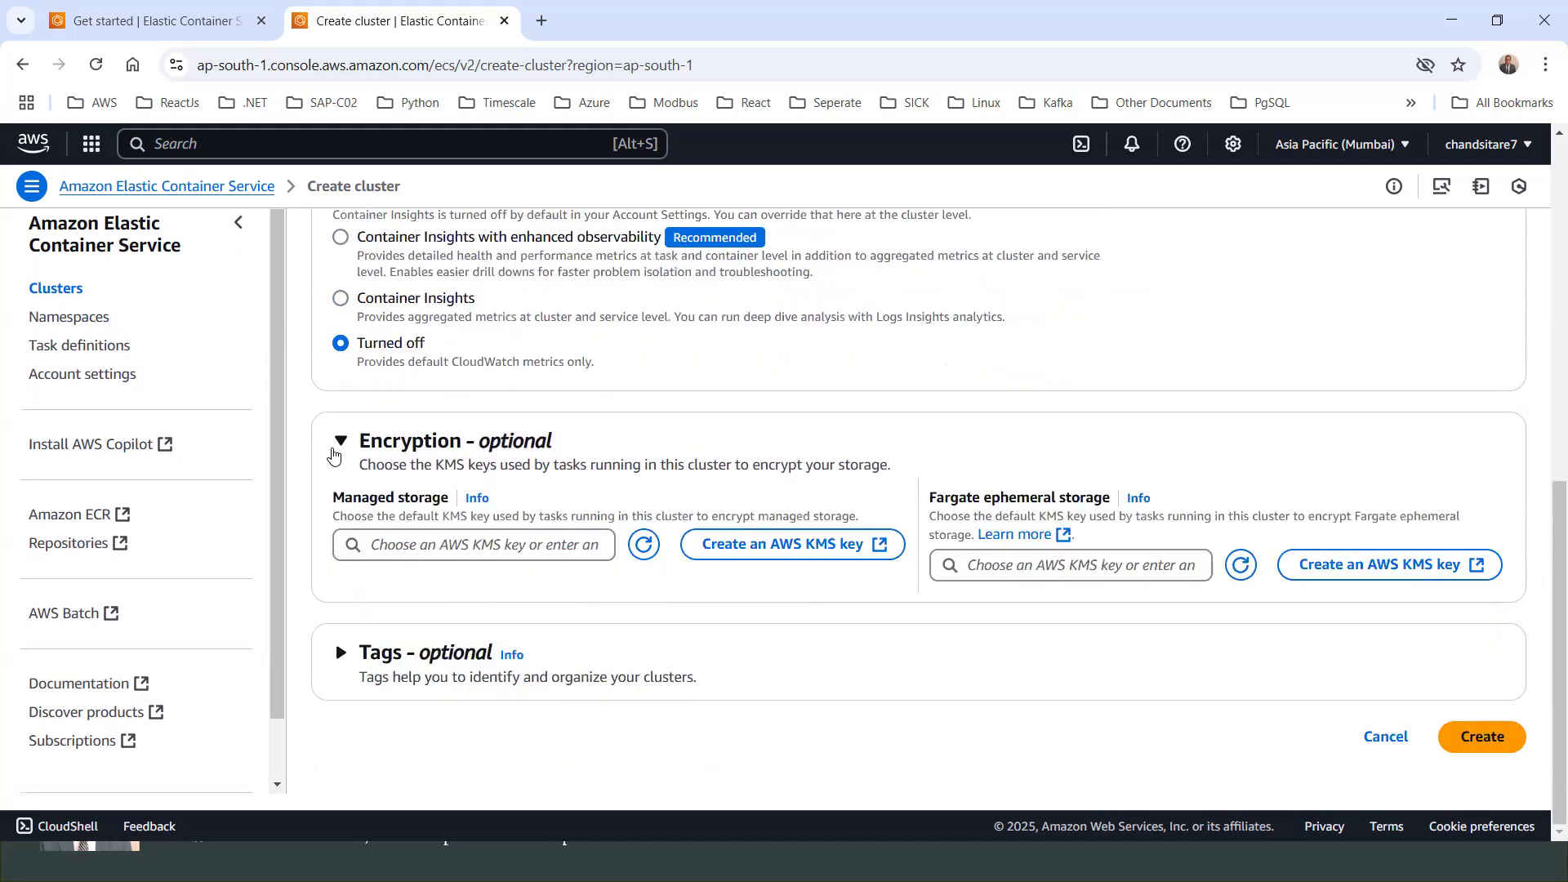
pyautogui.scroll(2, 343, 369)
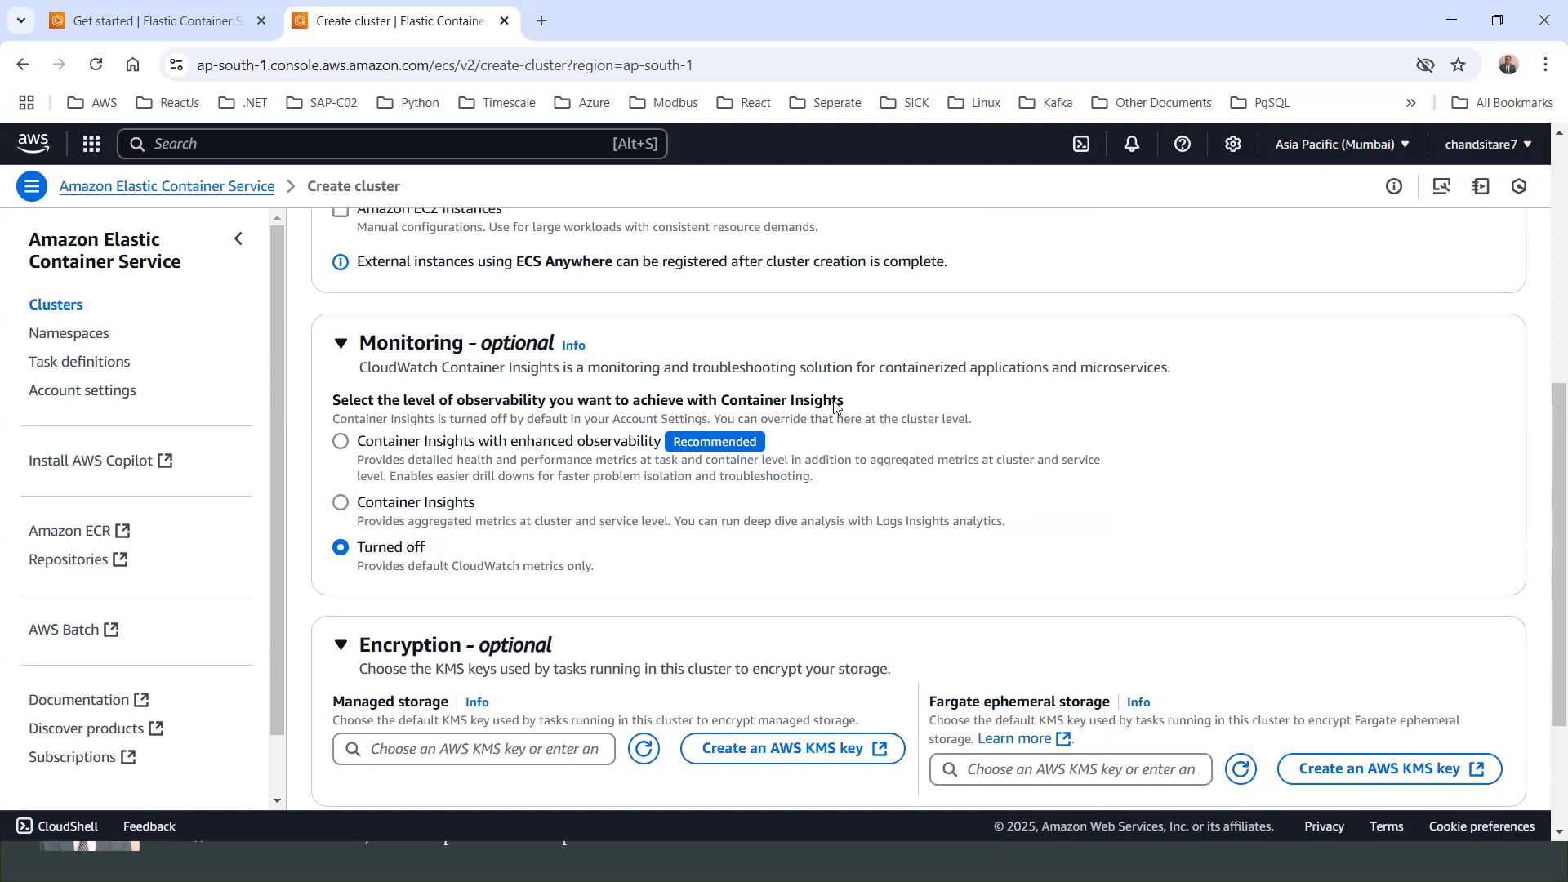
pyautogui.click(341, 346)
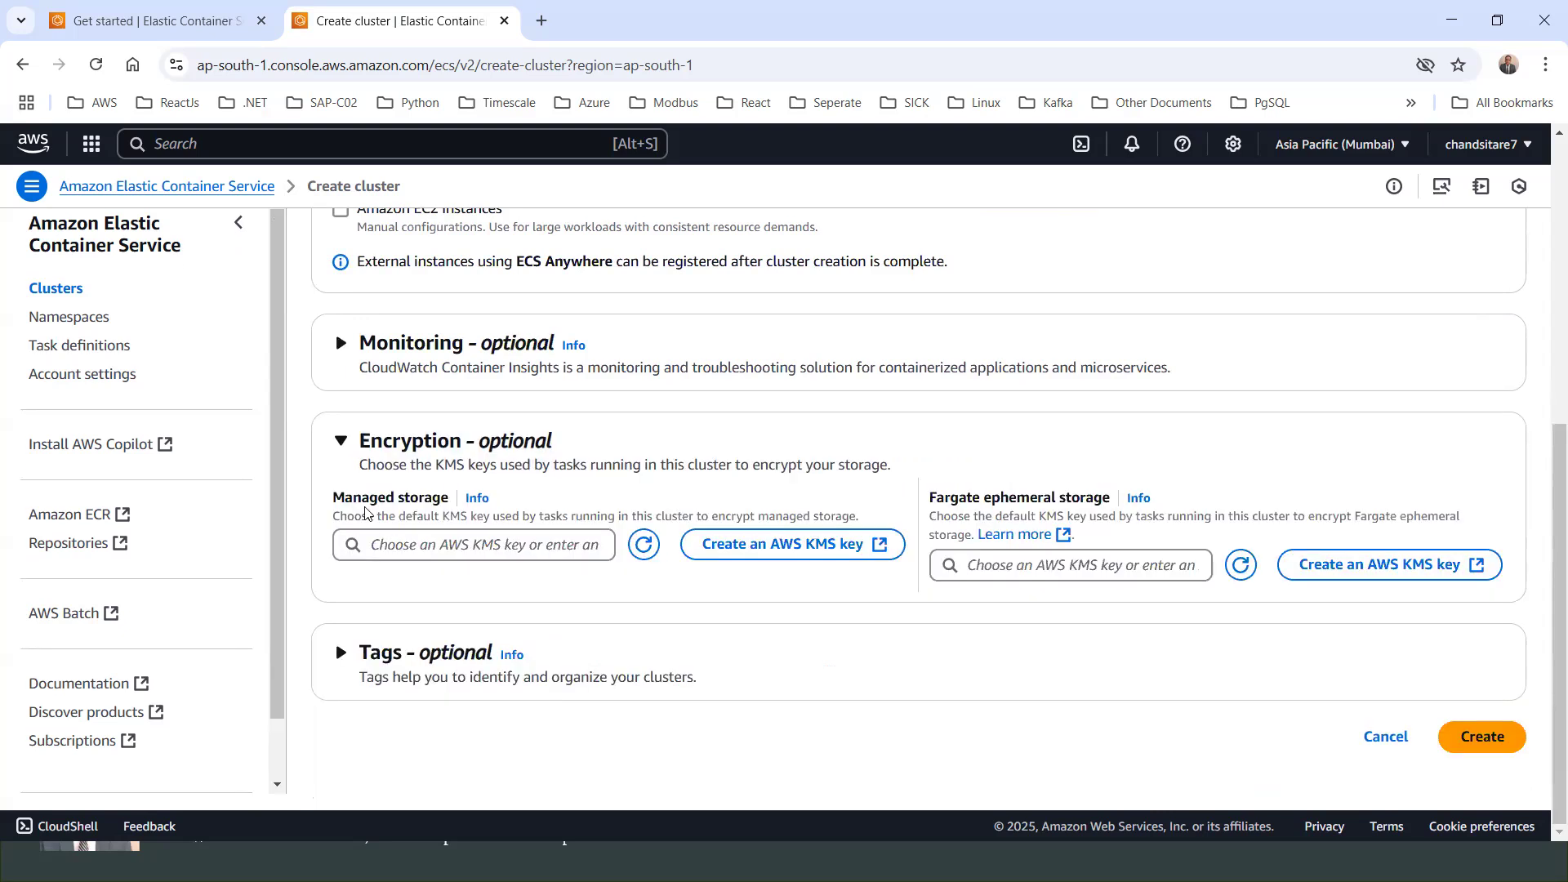
pyautogui.scroll(5, 343, 447)
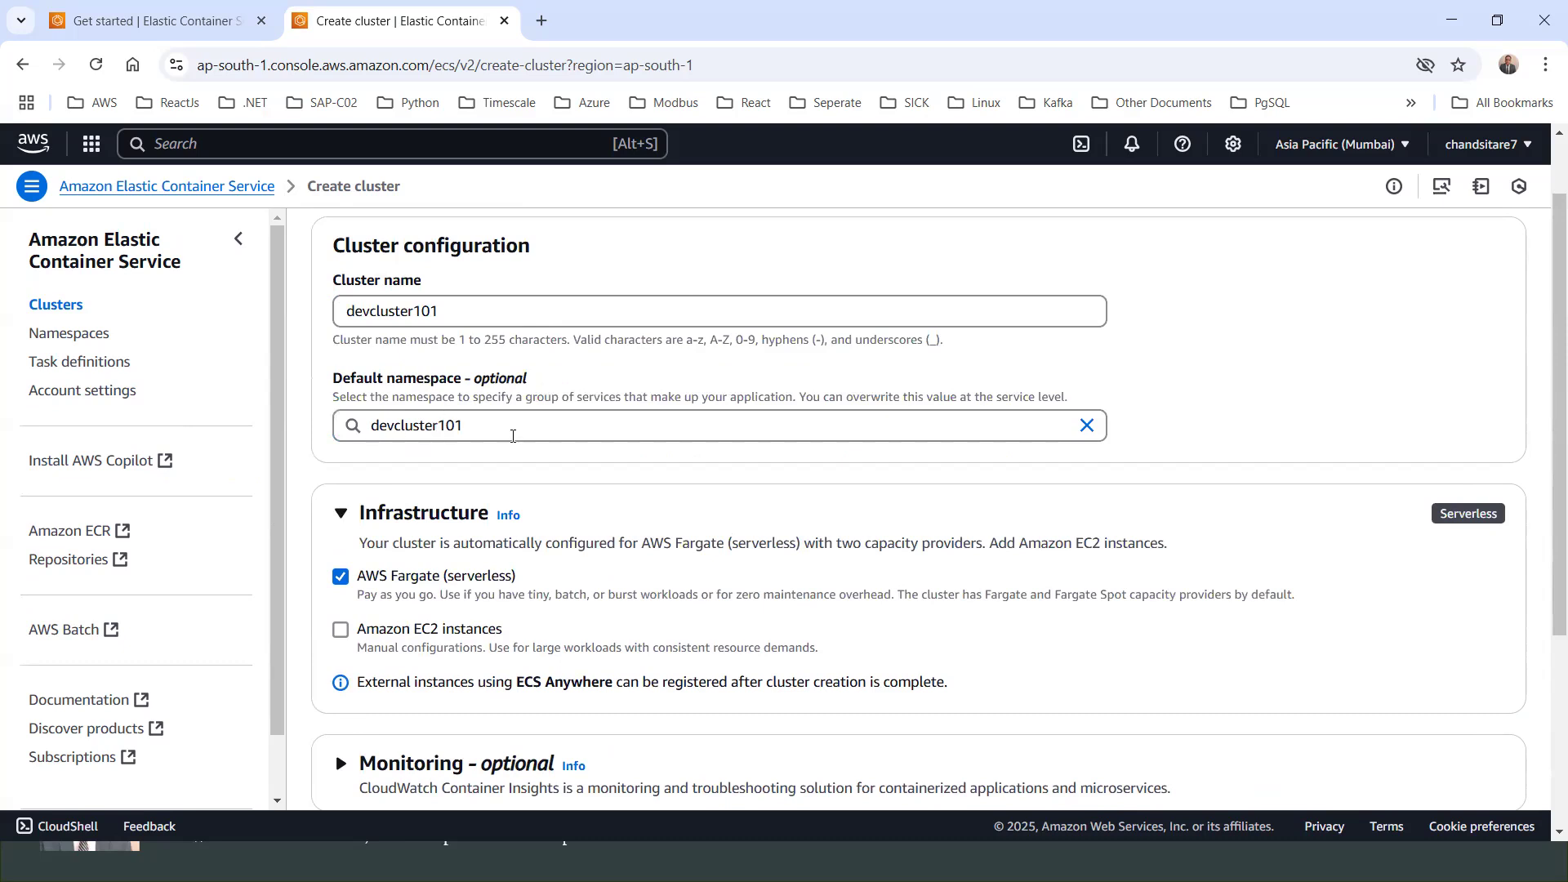
pyautogui.scroll(-1, 417, 580)
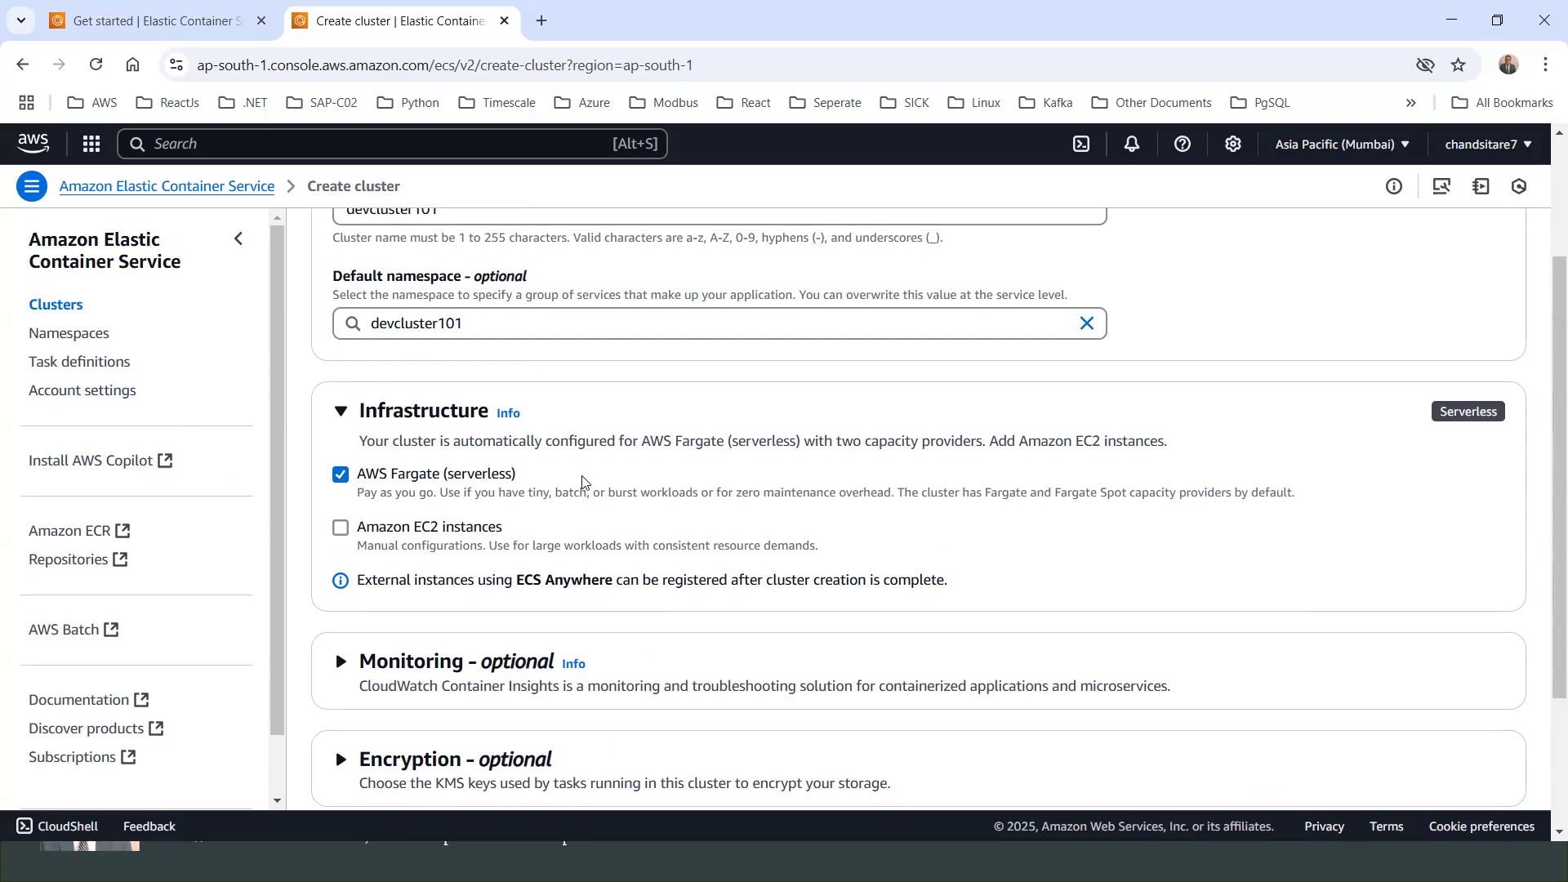
# Create the cluster on AWS Fargate and reload the clusters list.
pyautogui.scroll(-2, 582, 481)
pyautogui.click(1484, 738)
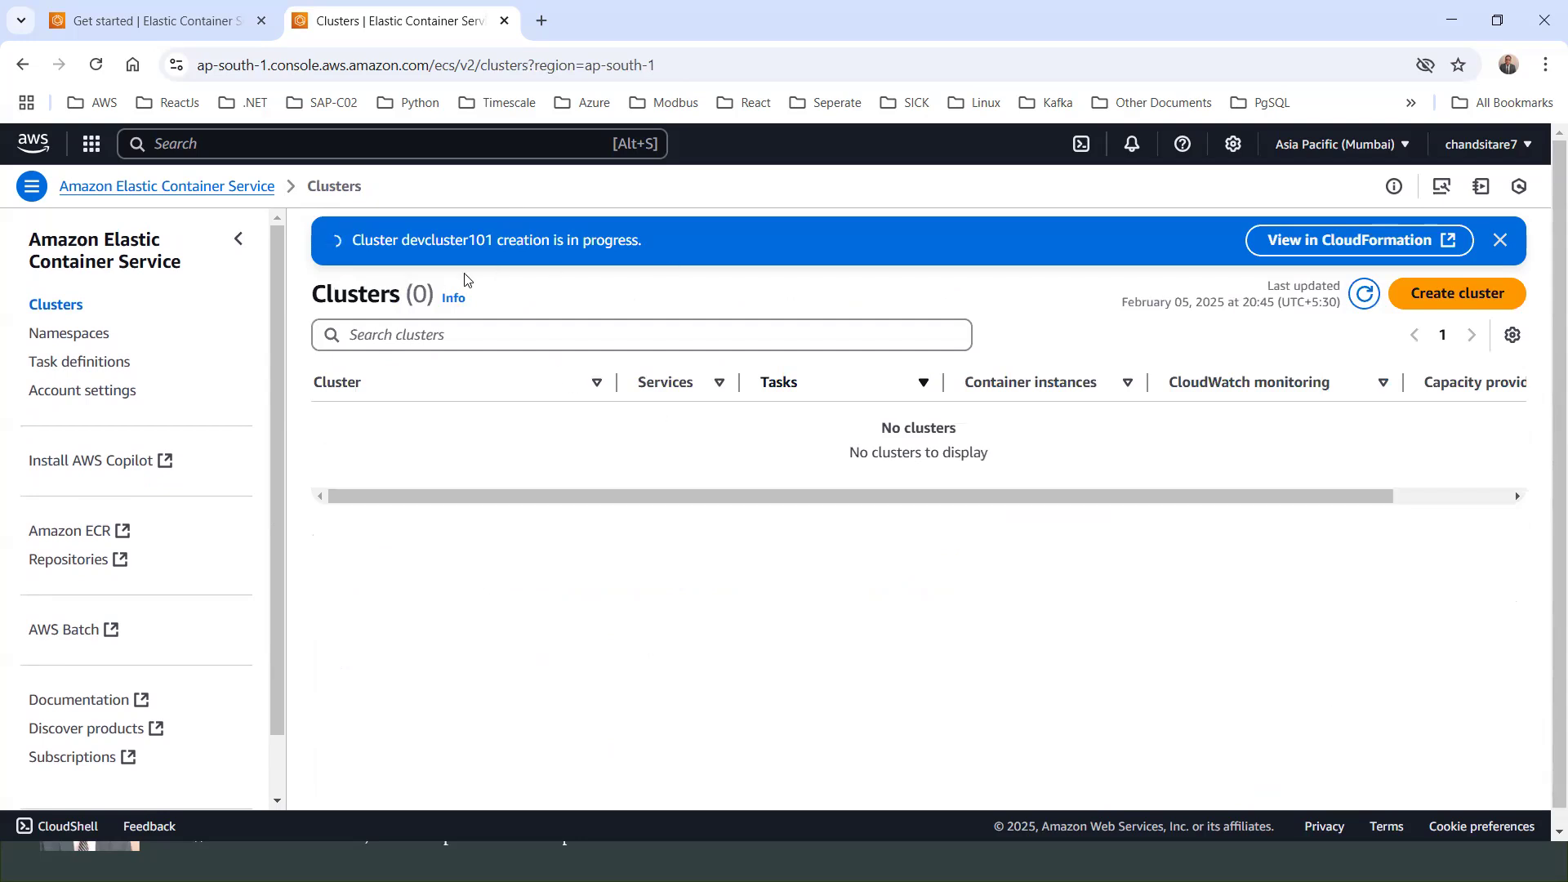
pyautogui.click(97, 67)
pyautogui.click(97, 67)
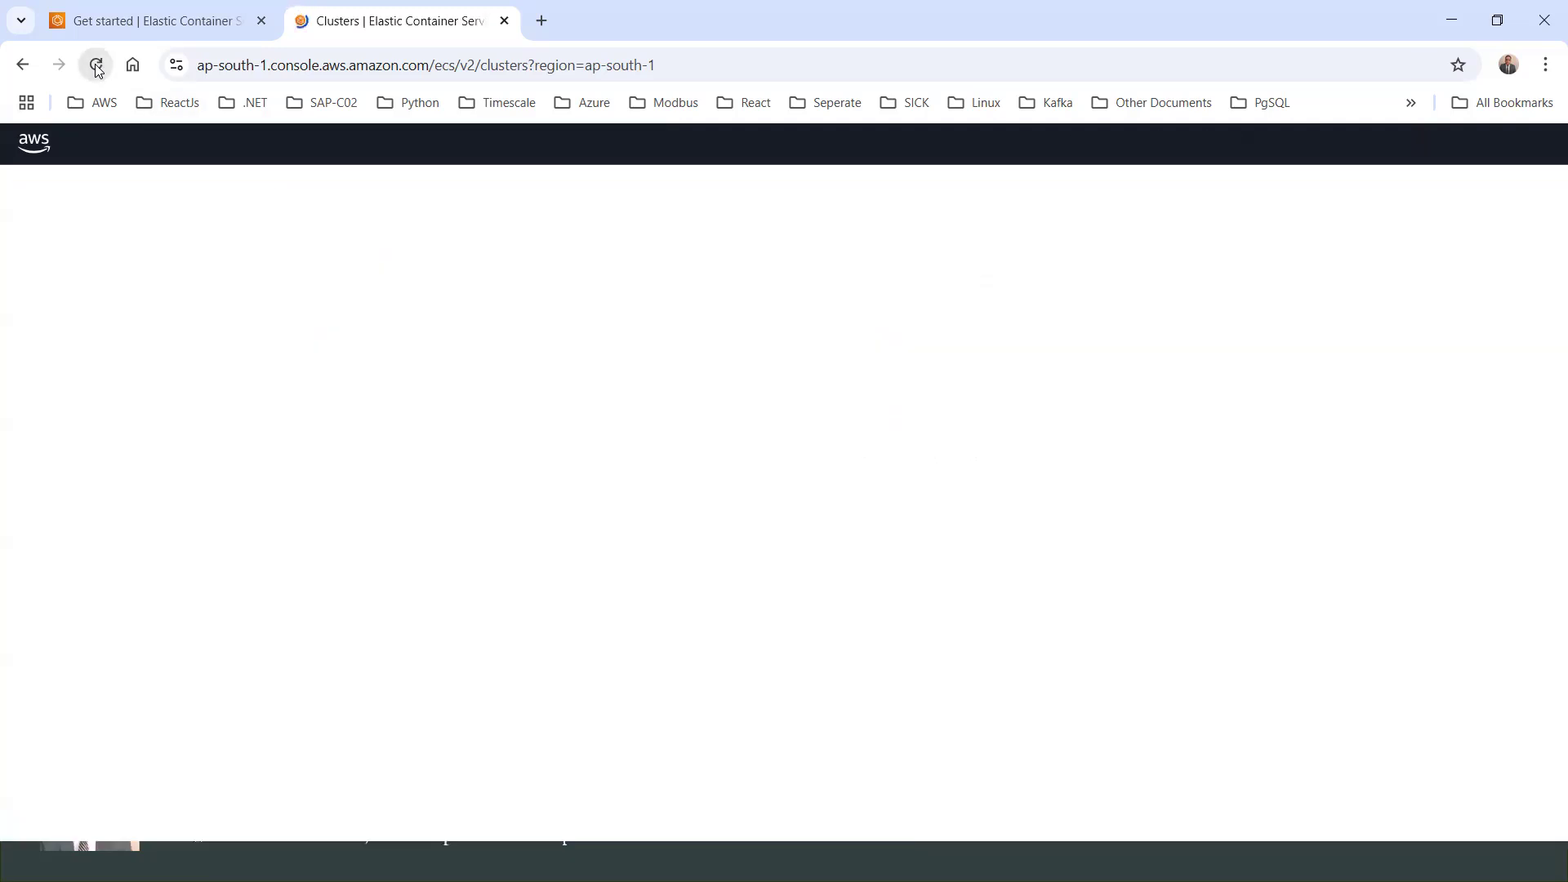
pyautogui.click(97, 66)
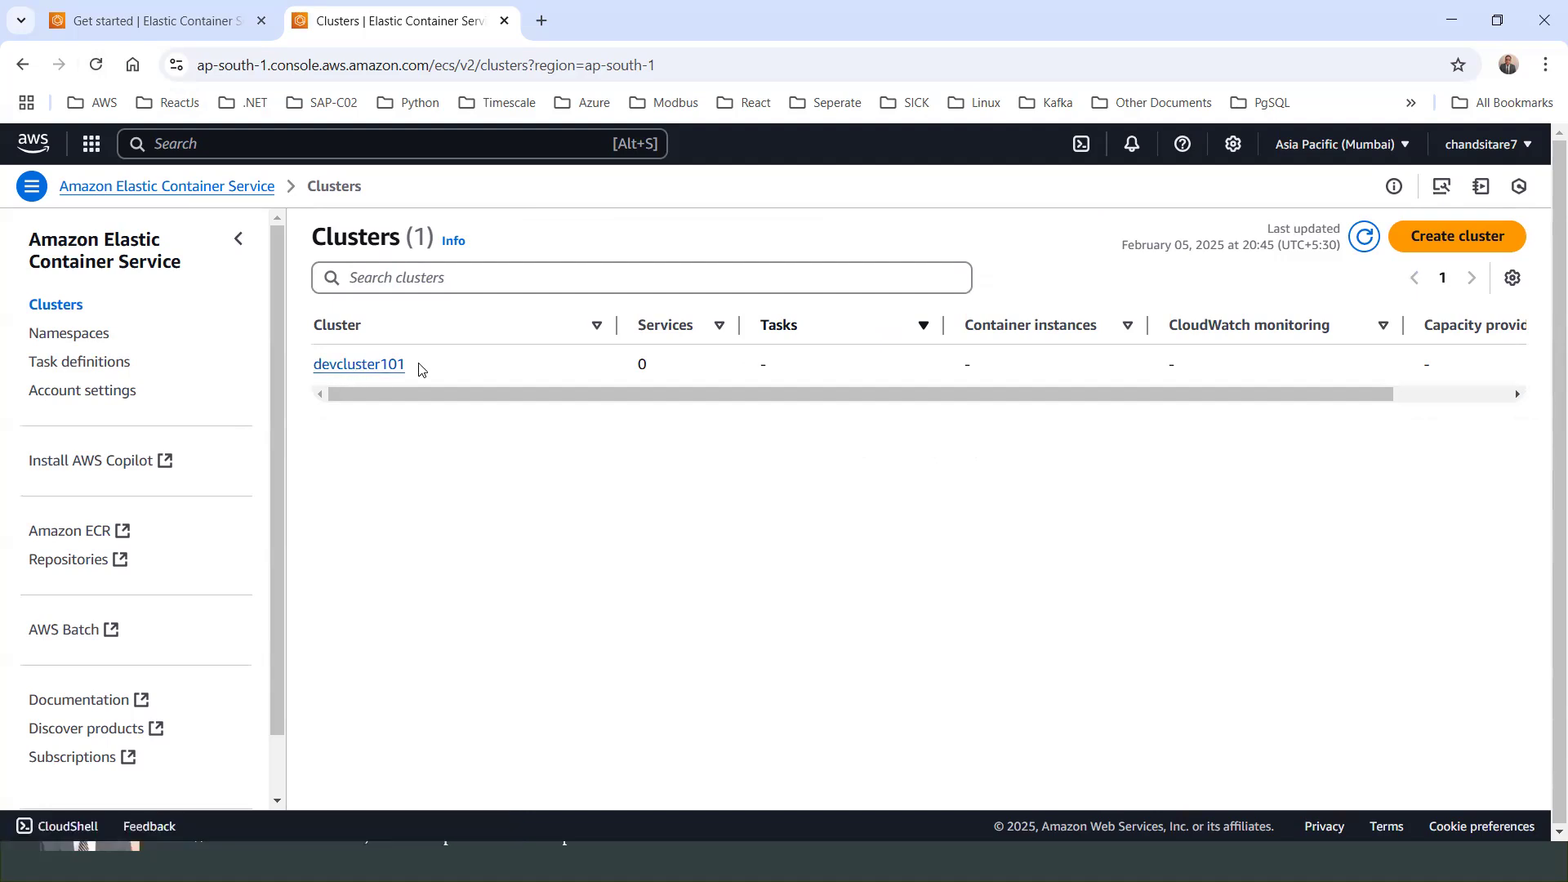
# Open the devcluster101 cluster and look over its overview and services.
pyautogui.click(369, 365)
pyautogui.scroll(-2, 520, 372)
pyautogui.scroll(2, 520, 372)
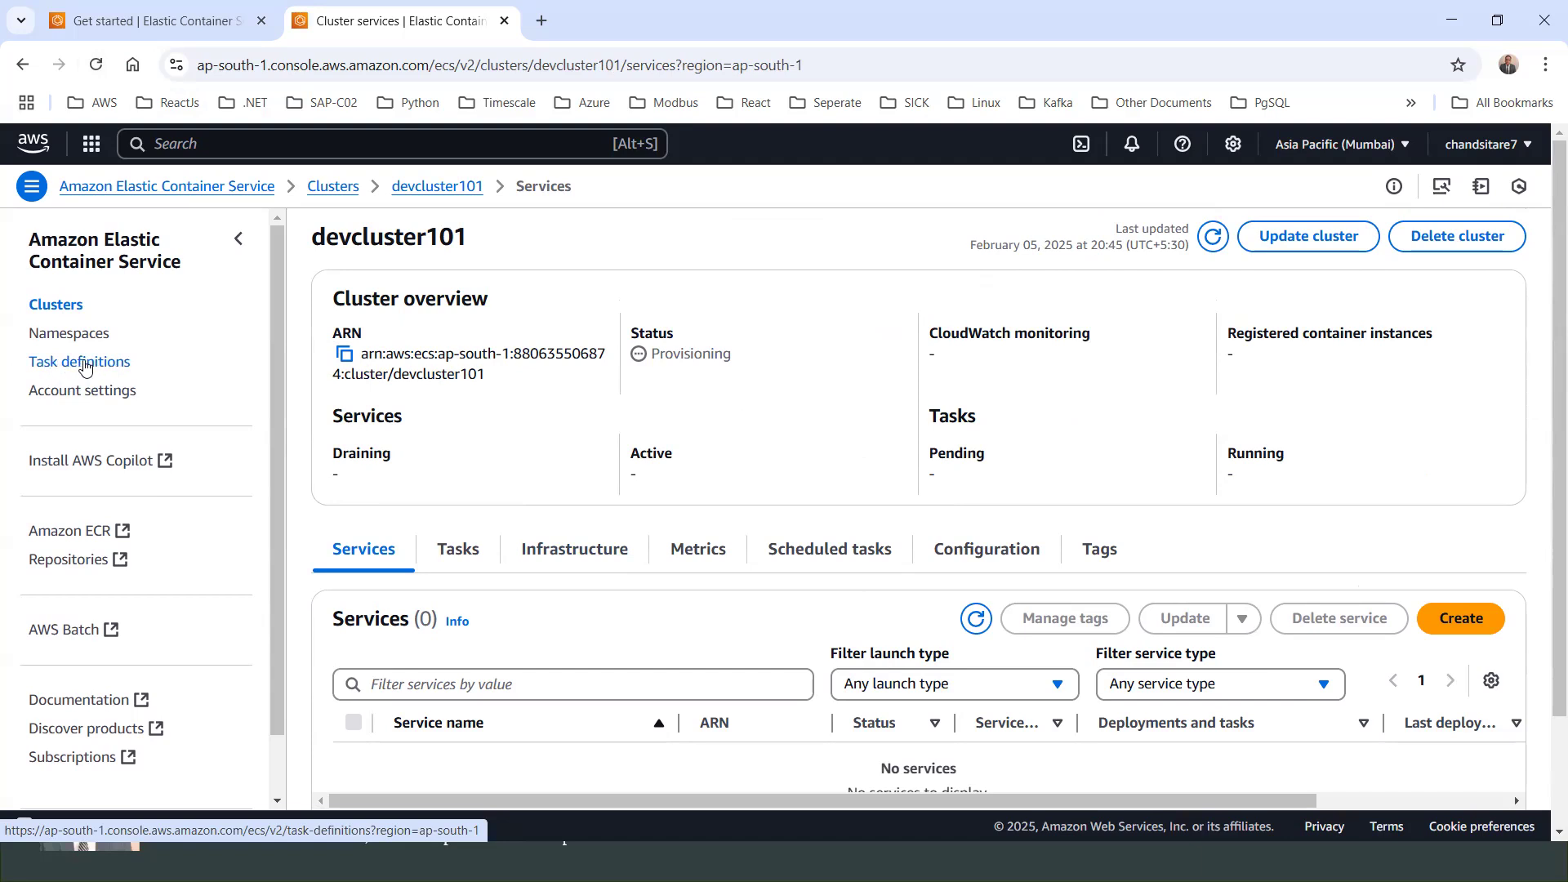
# Start a new task definition and name its family myniginxtask.
pyautogui.click(85, 366)
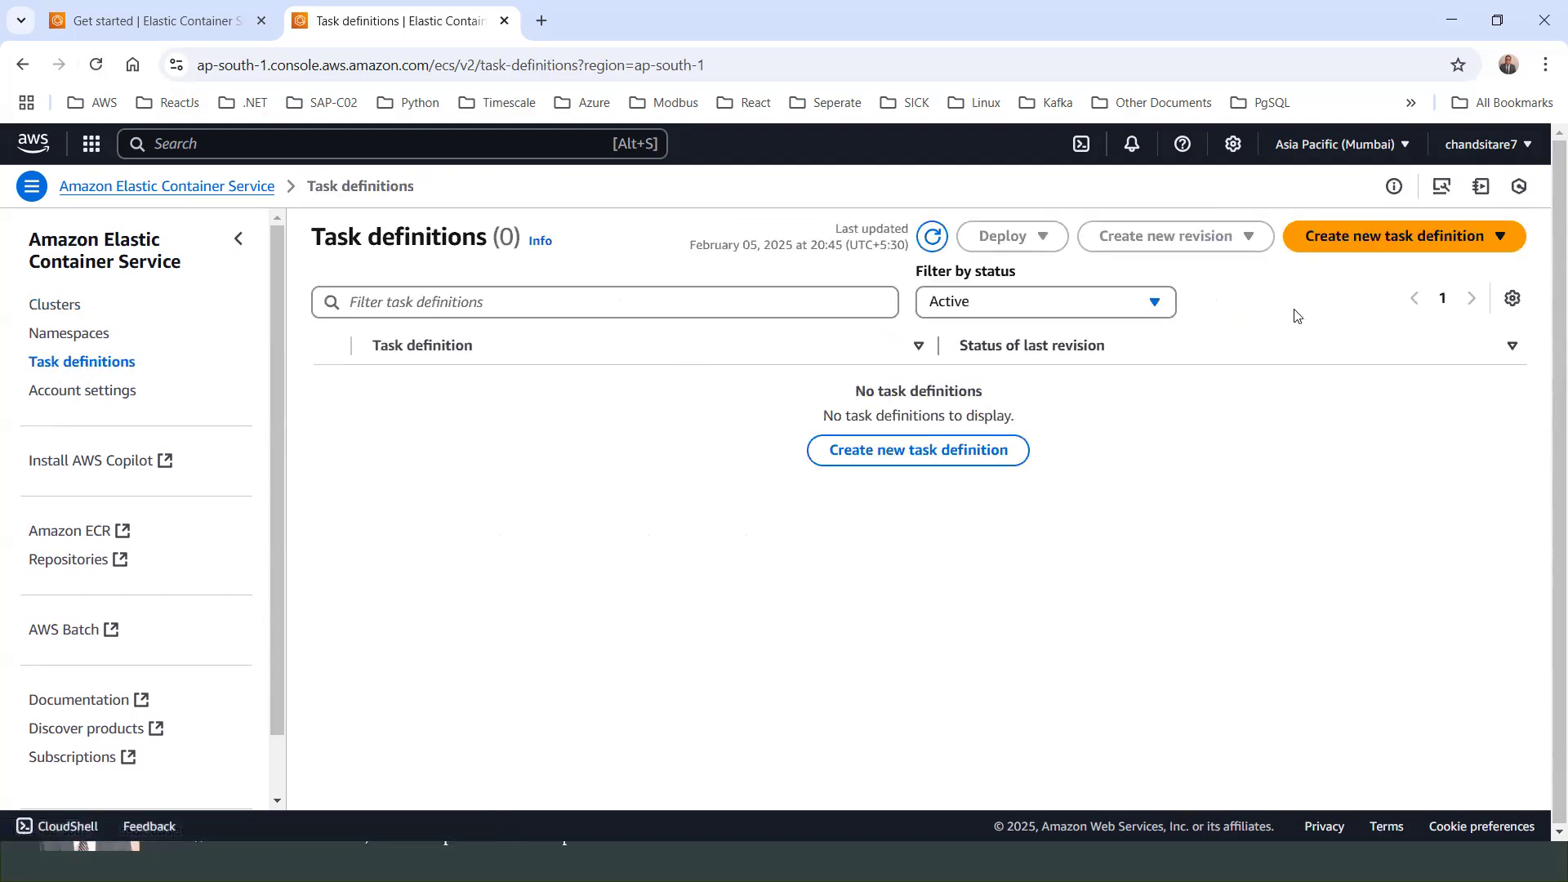
pyautogui.click(884, 460)
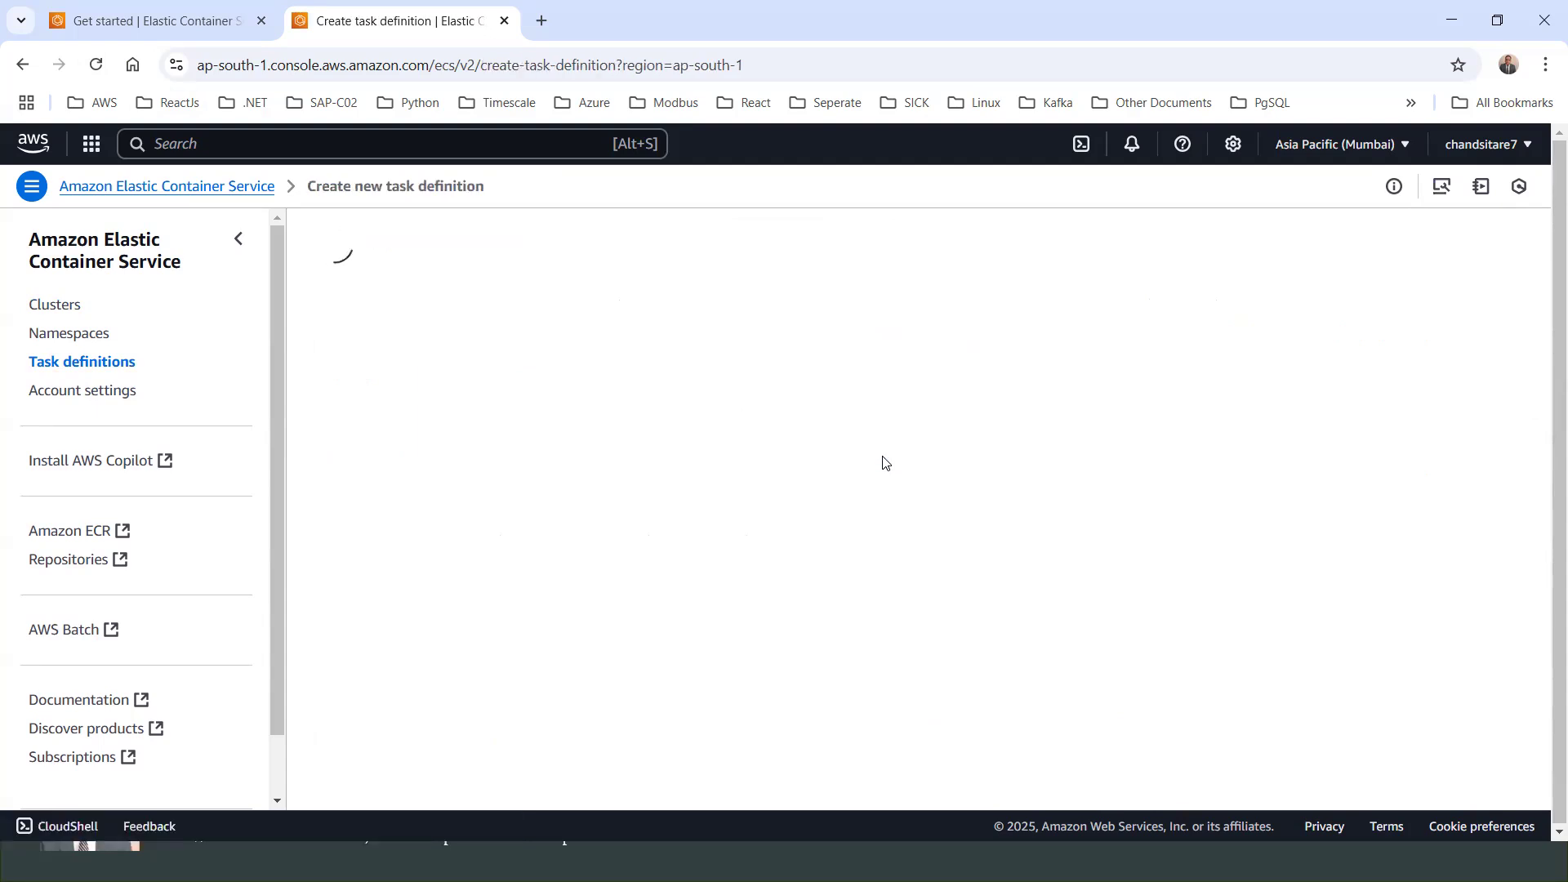
pyautogui.click(487, 385)
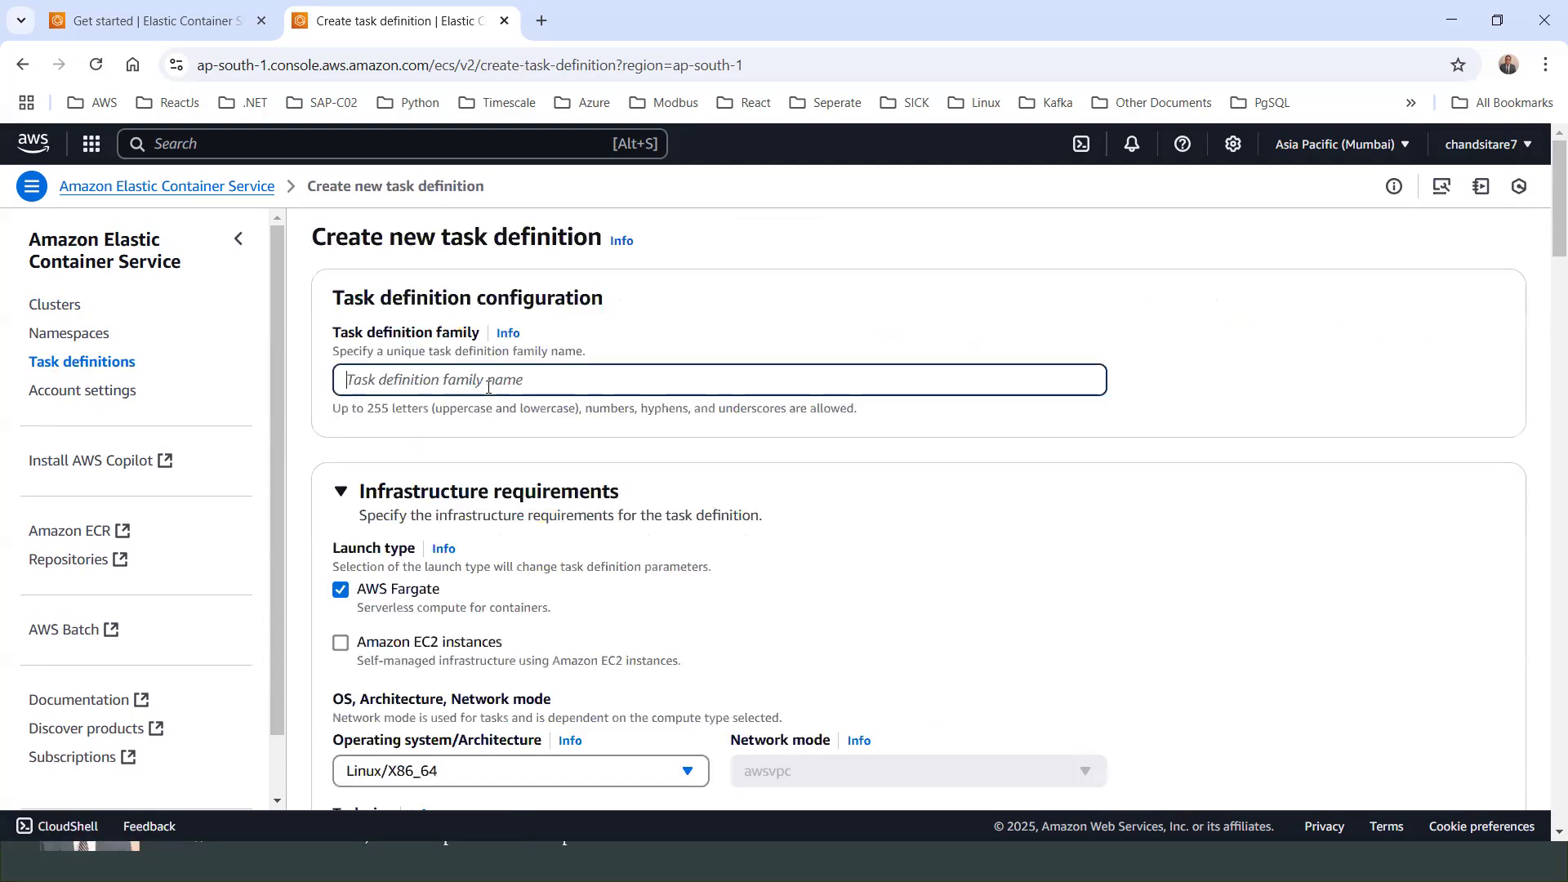
pyautogui.write('myniginxtasl=k')
pyautogui.scroll(-3, 488, 387)
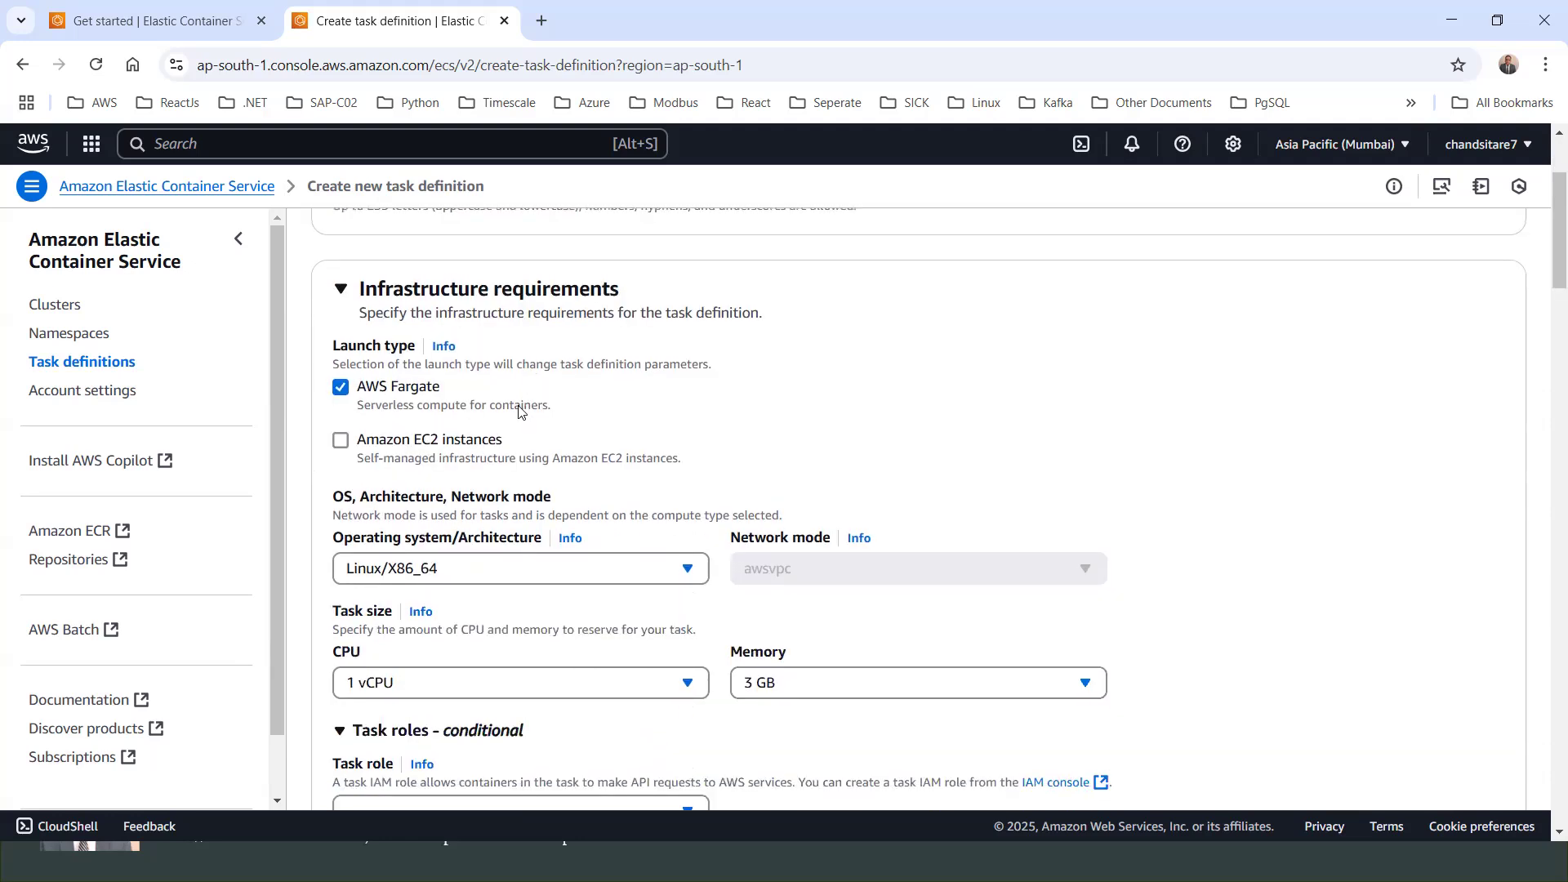
pyautogui.scroll(3, 519, 406)
pyautogui.scroll(-1, 380, 519)
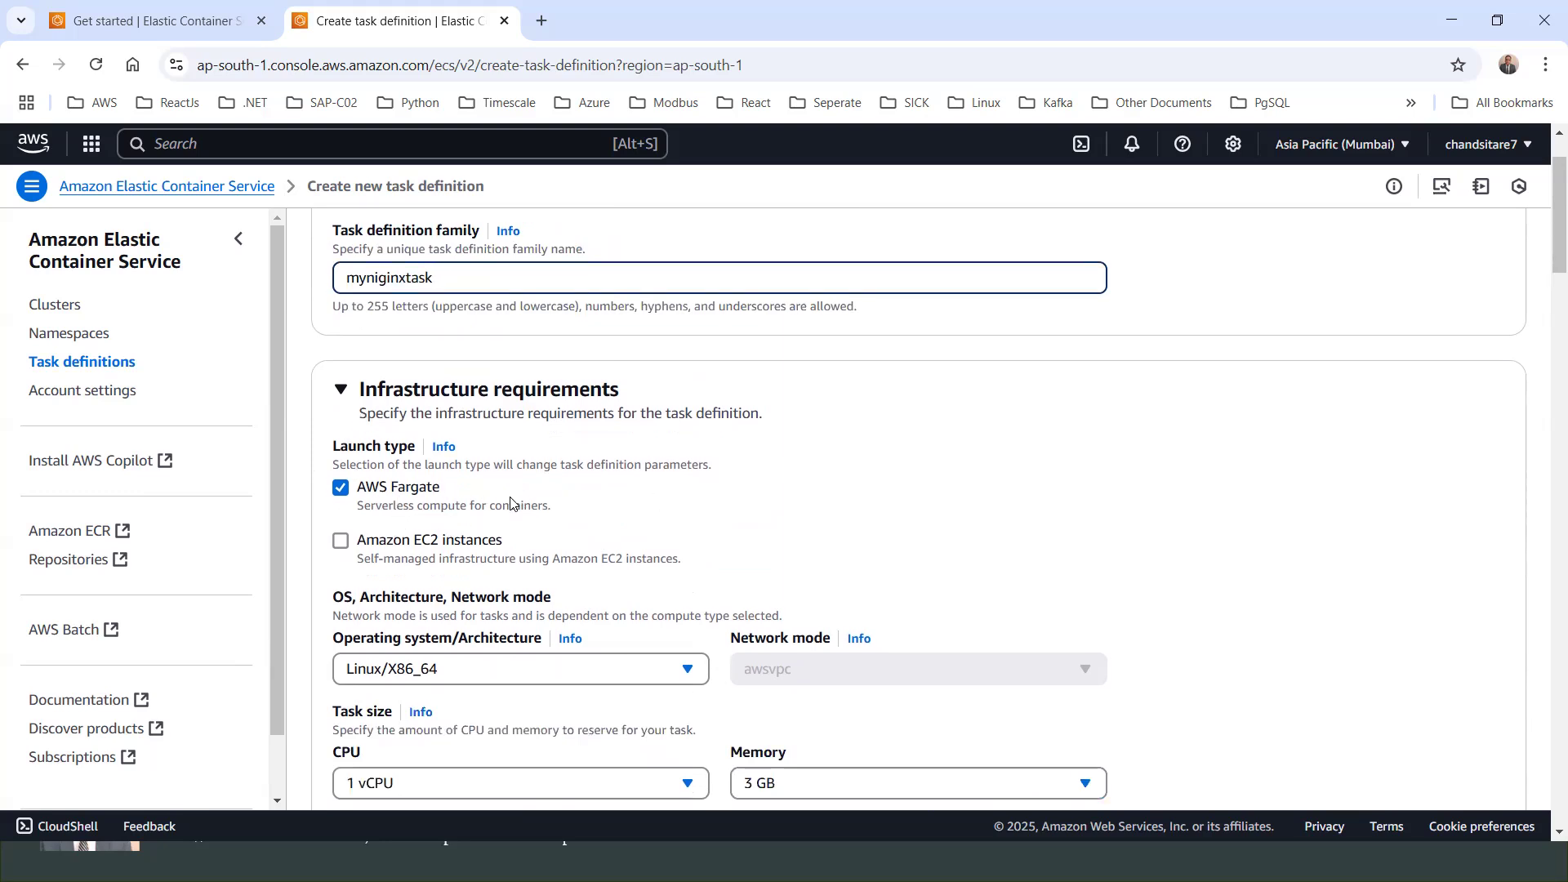
# Choose Linux/X86_64 as the task's operating system and architecture, and 1 vCPU as its CPU size.
pyautogui.scroll(-2, 574, 505)
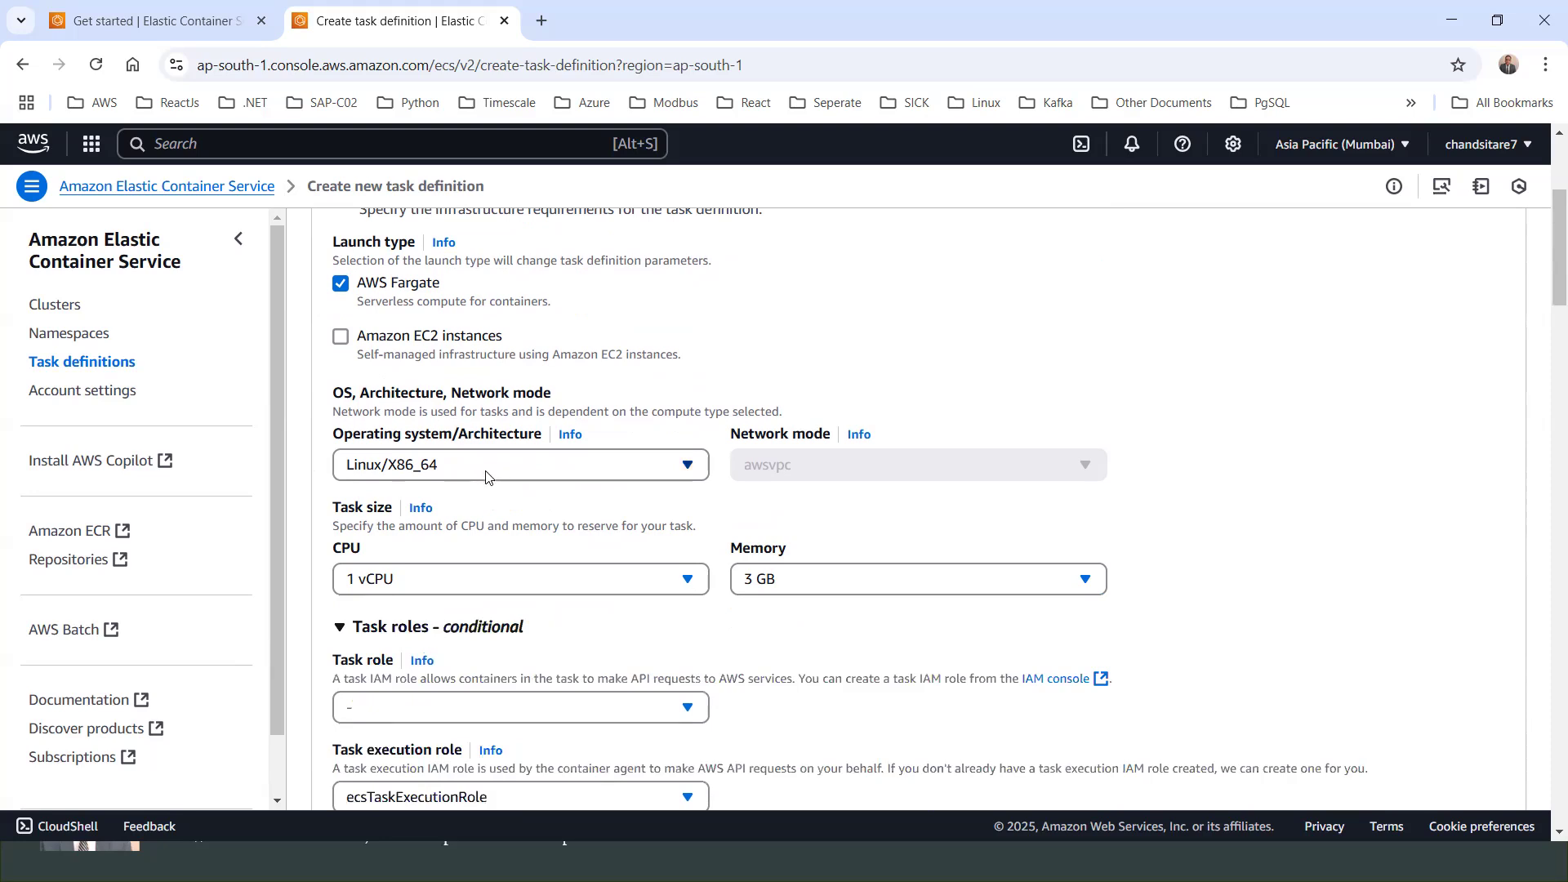
pyautogui.click(480, 477)
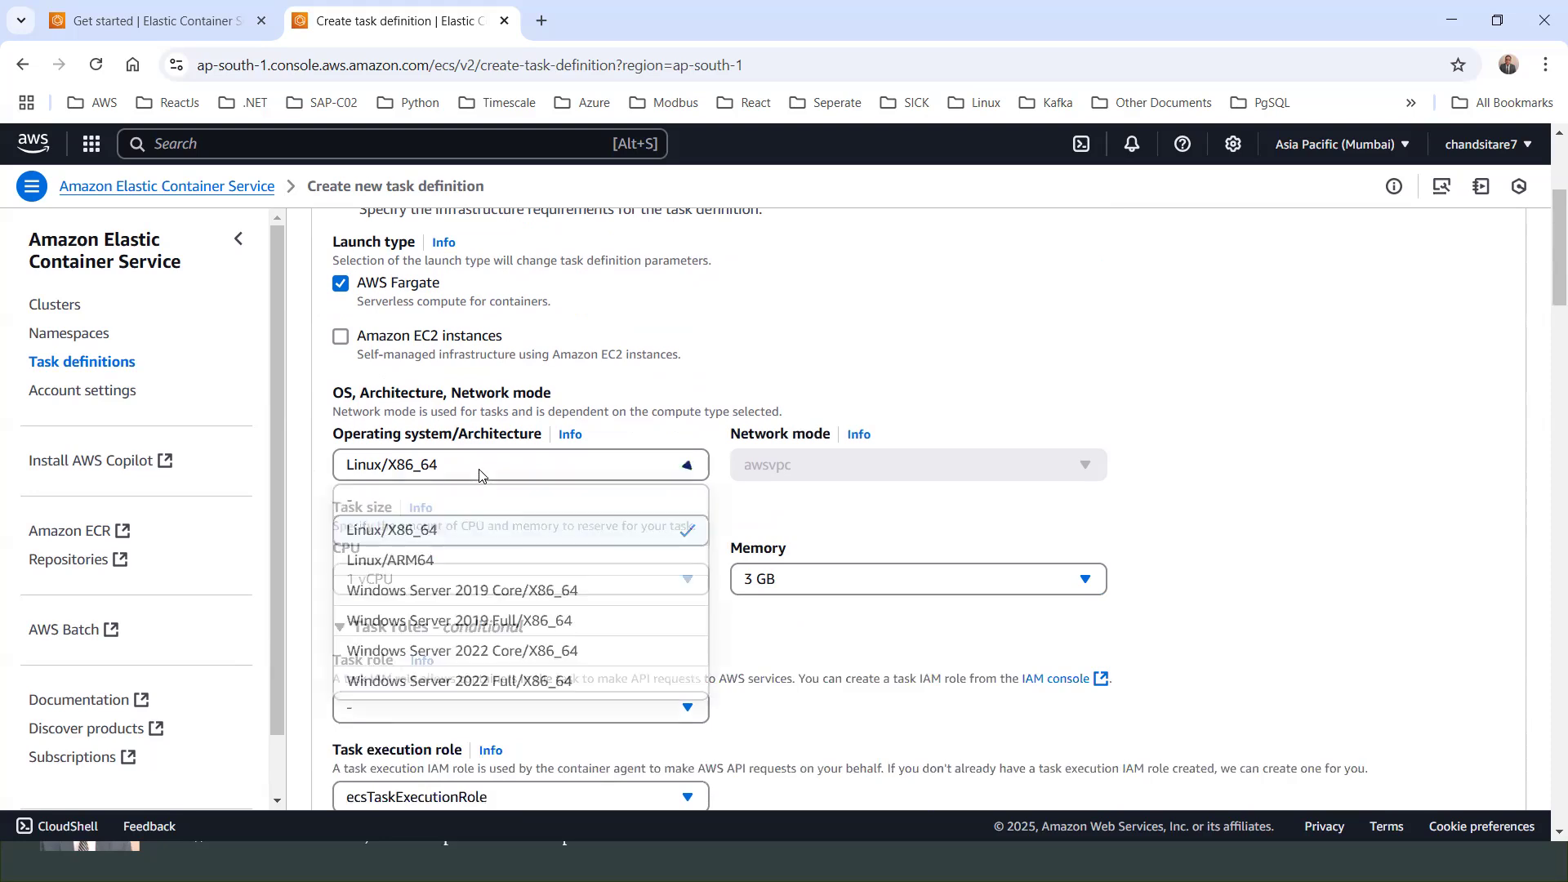
pyautogui.click(416, 532)
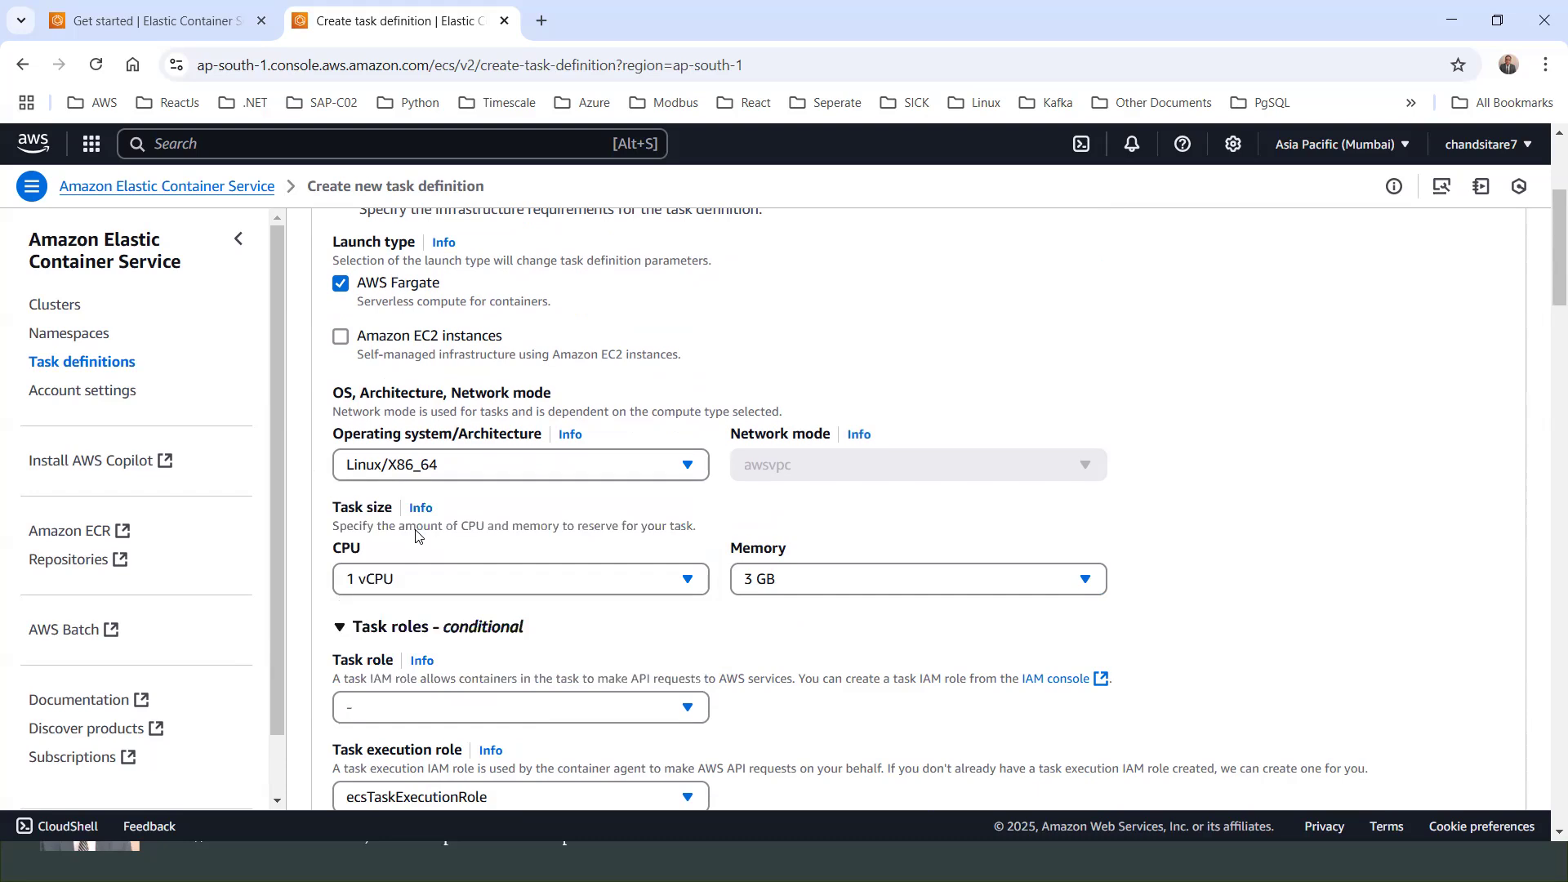
pyautogui.click(481, 471)
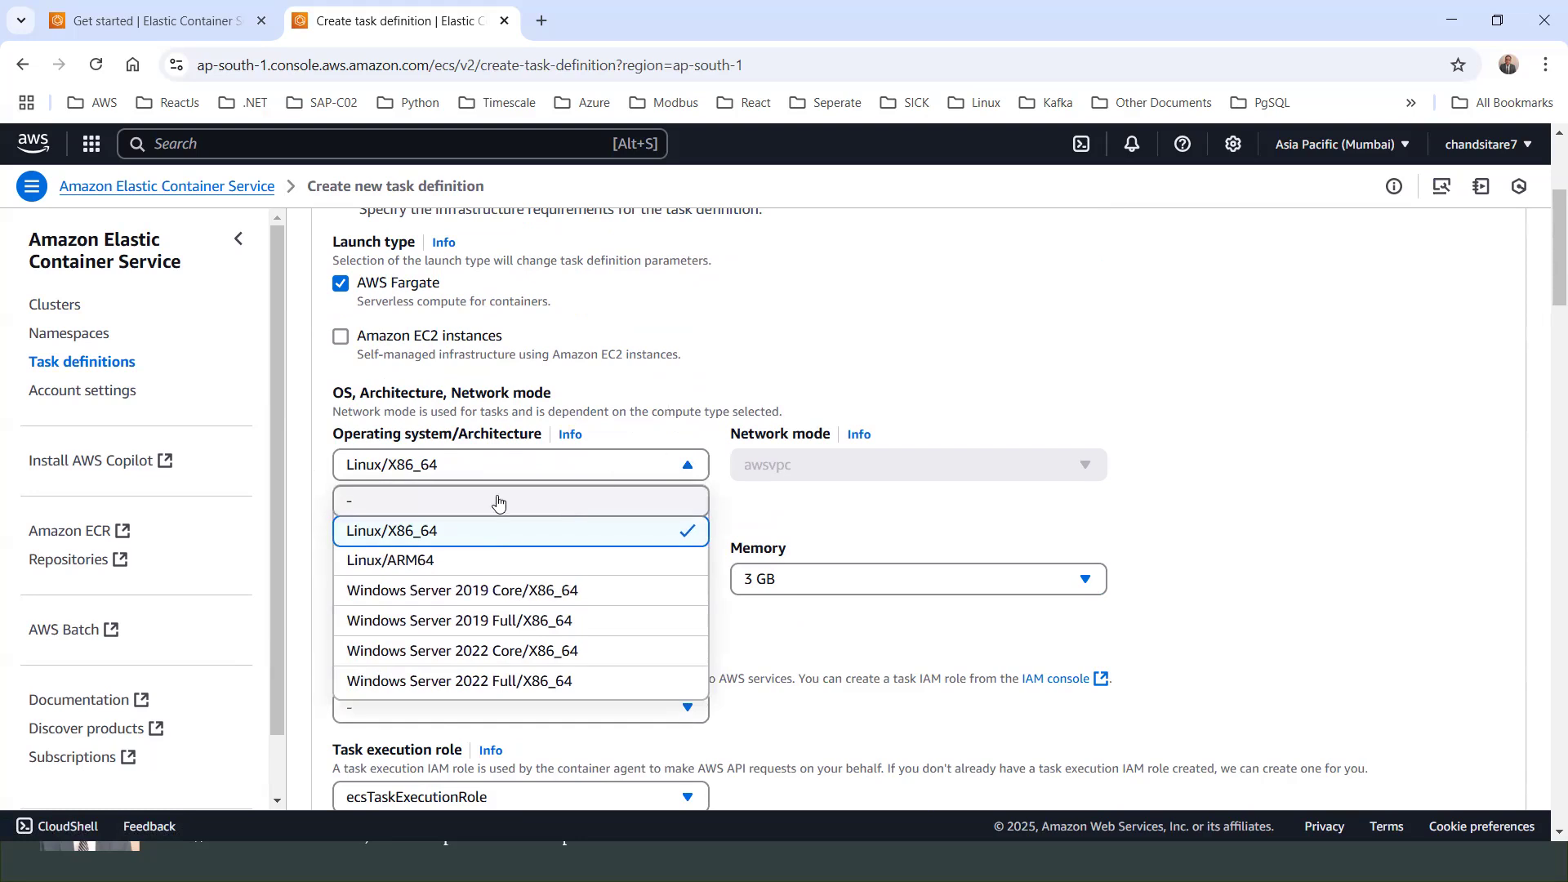
pyautogui.click(621, 410)
pyautogui.scroll(-1, 623, 495)
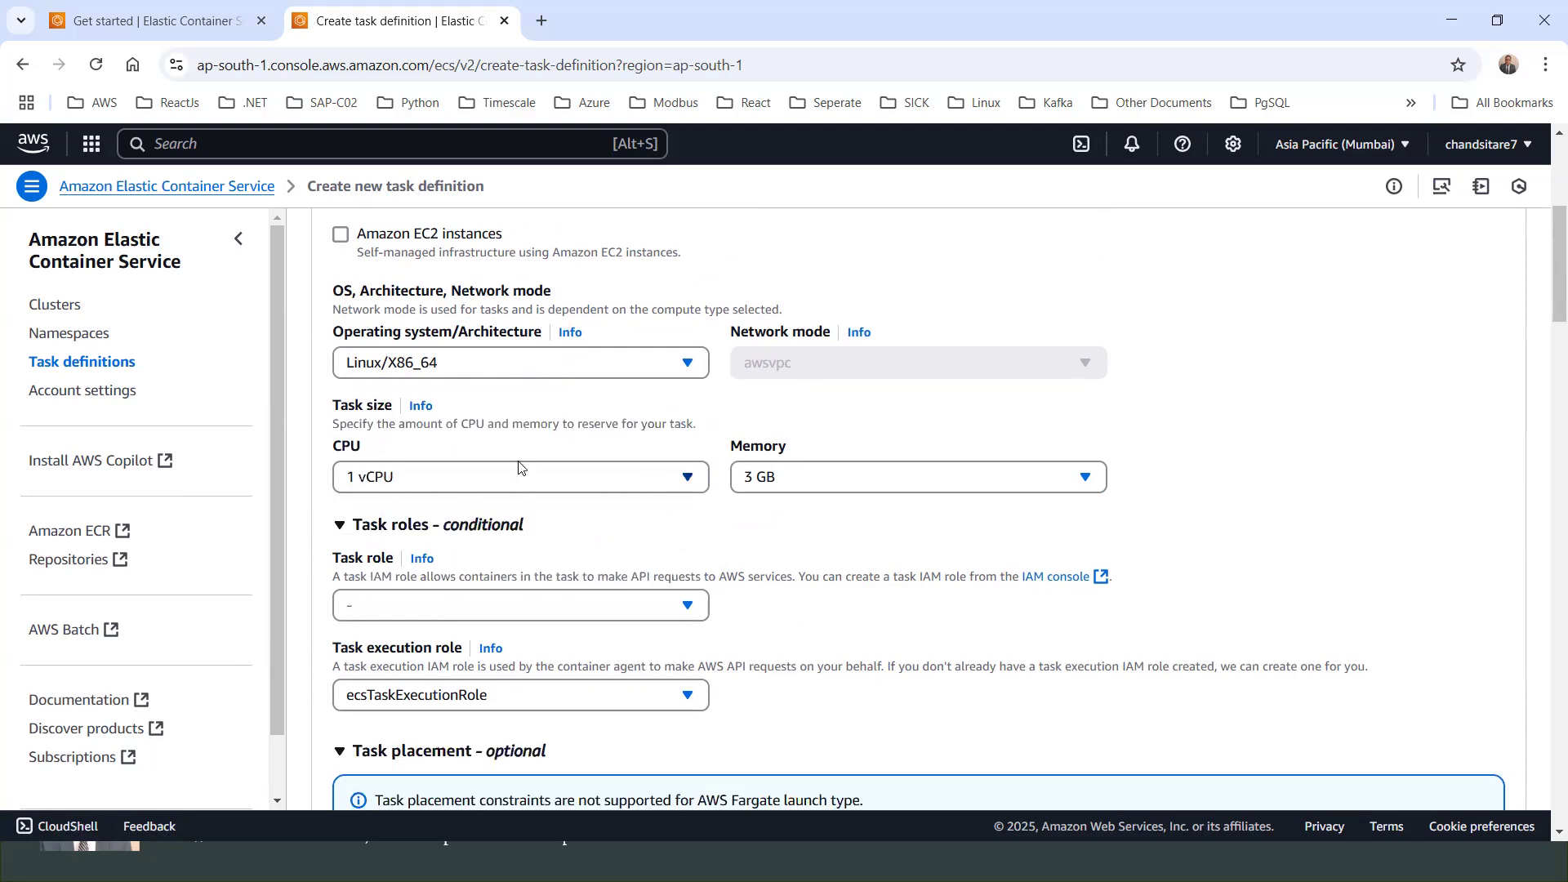
pyautogui.click(454, 488)
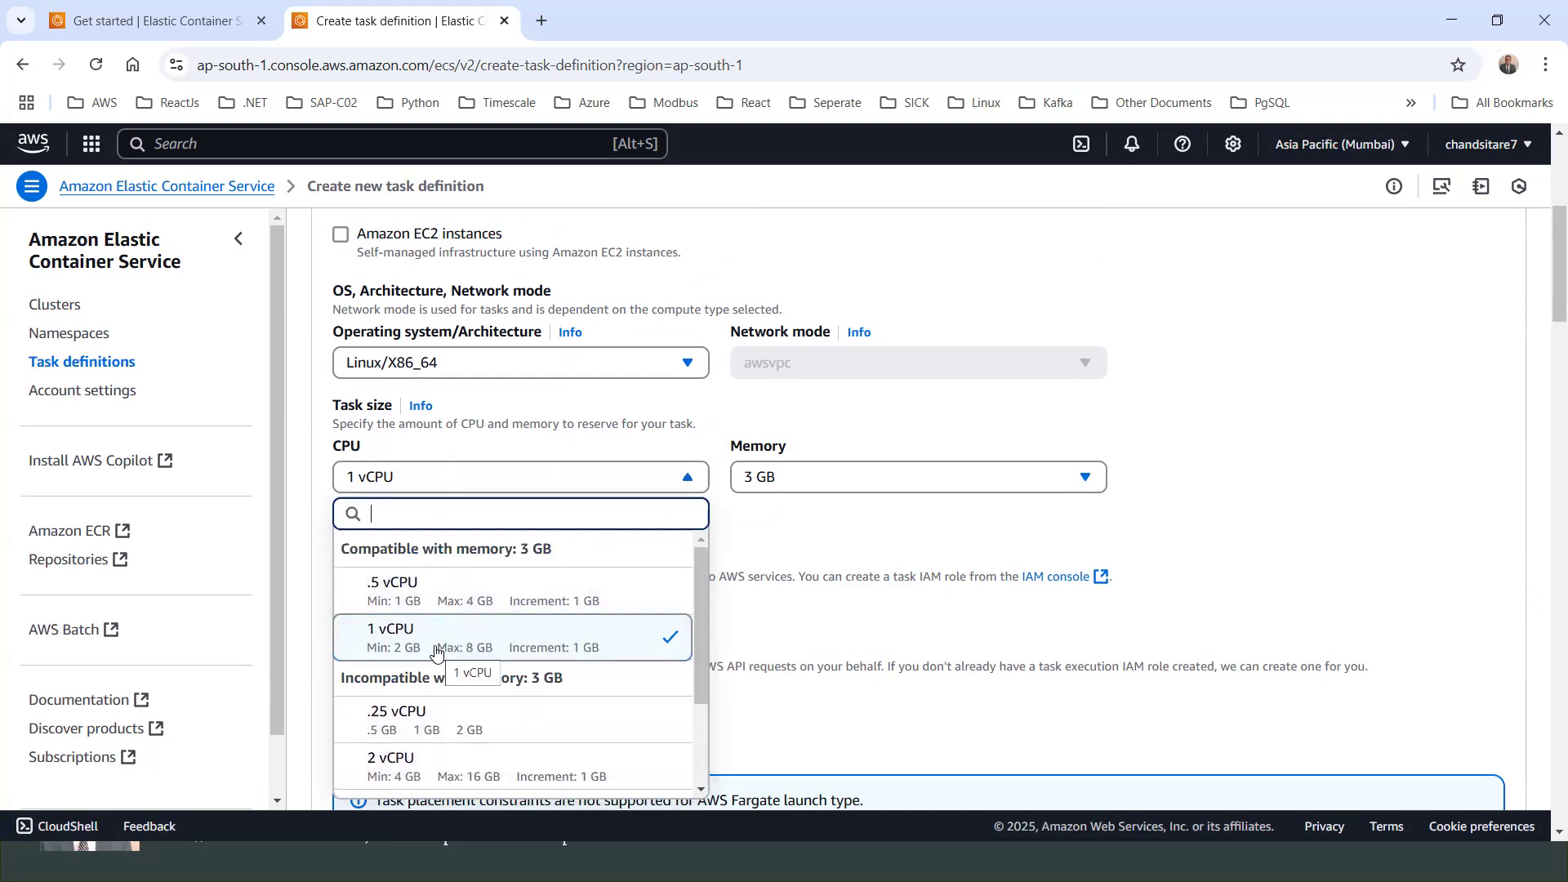
pyautogui.click(511, 639)
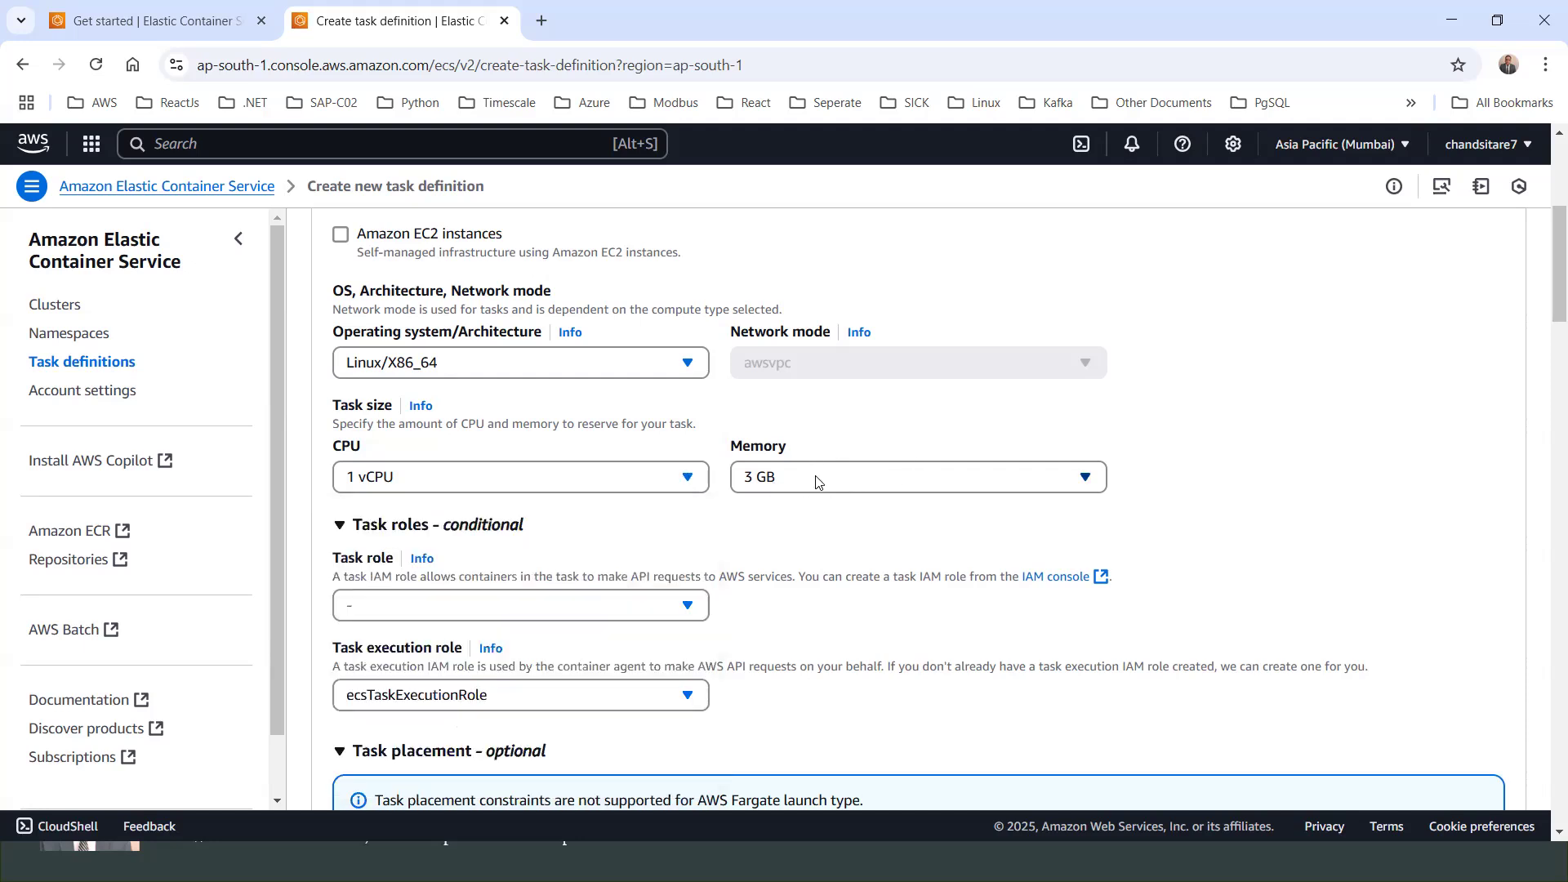
# Set the task role to ecsTaskExecutionRole in the new task definition.
pyautogui.scroll(-2, 531, 555)
pyautogui.click(396, 408)
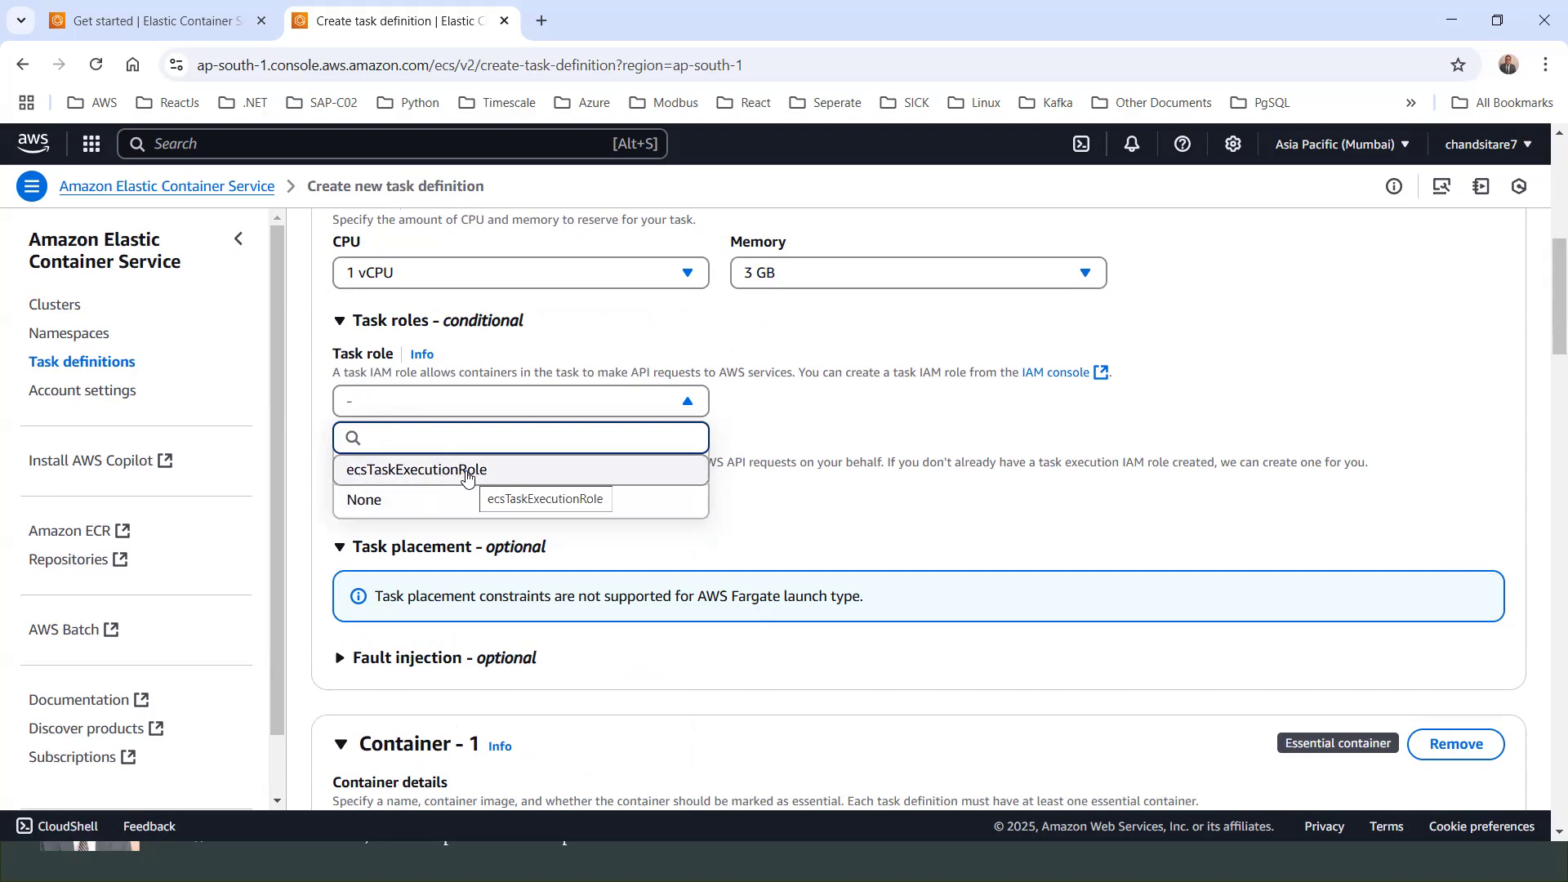
pyautogui.click(797, 434)
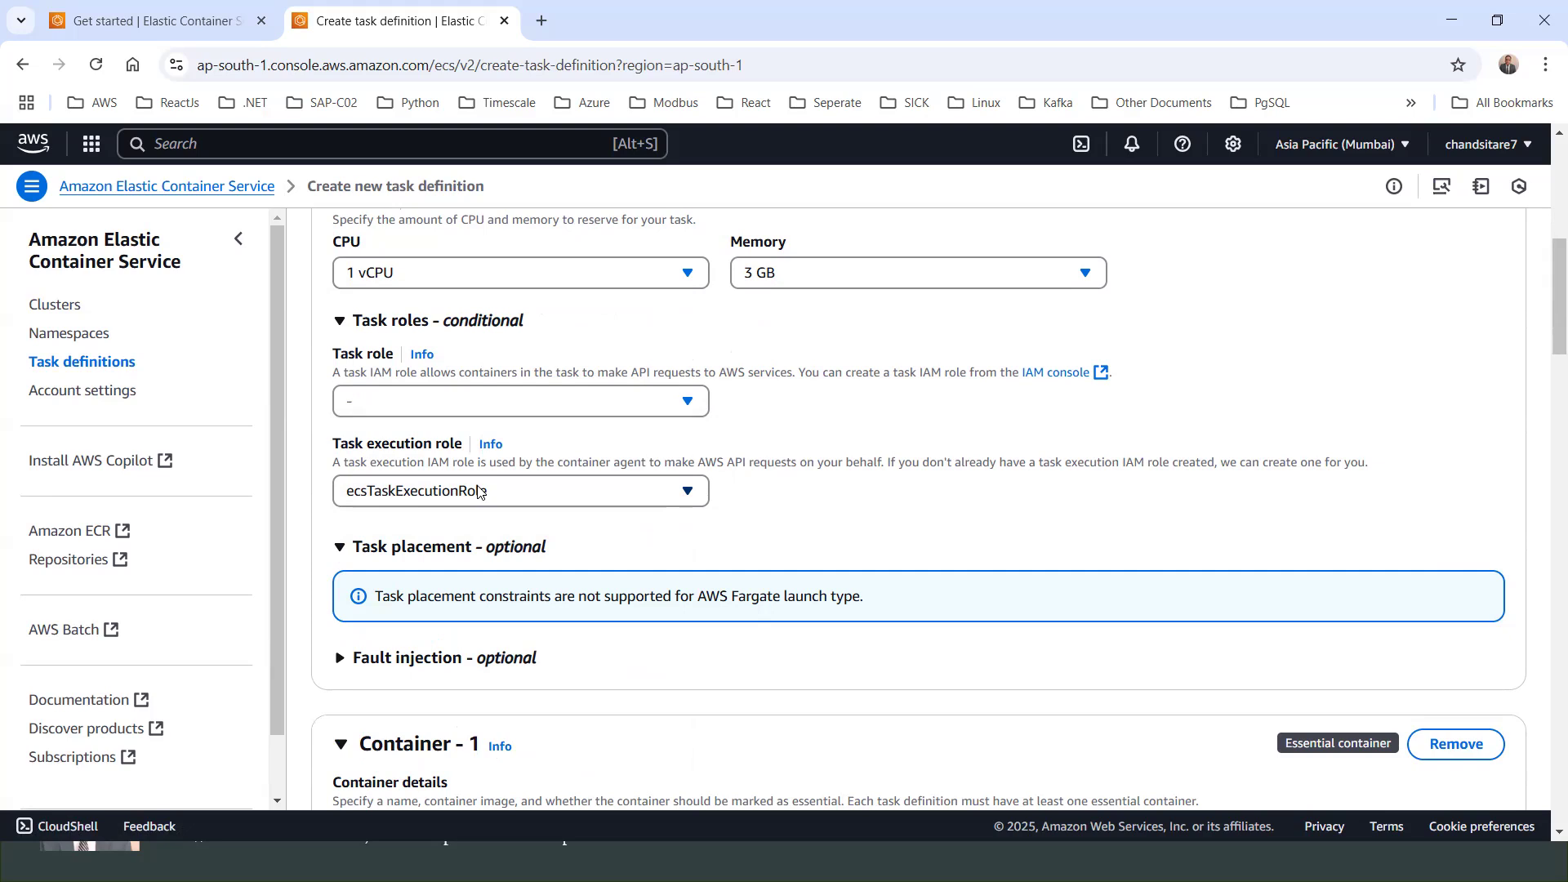
pyautogui.click(453, 410)
pyautogui.click(398, 469)
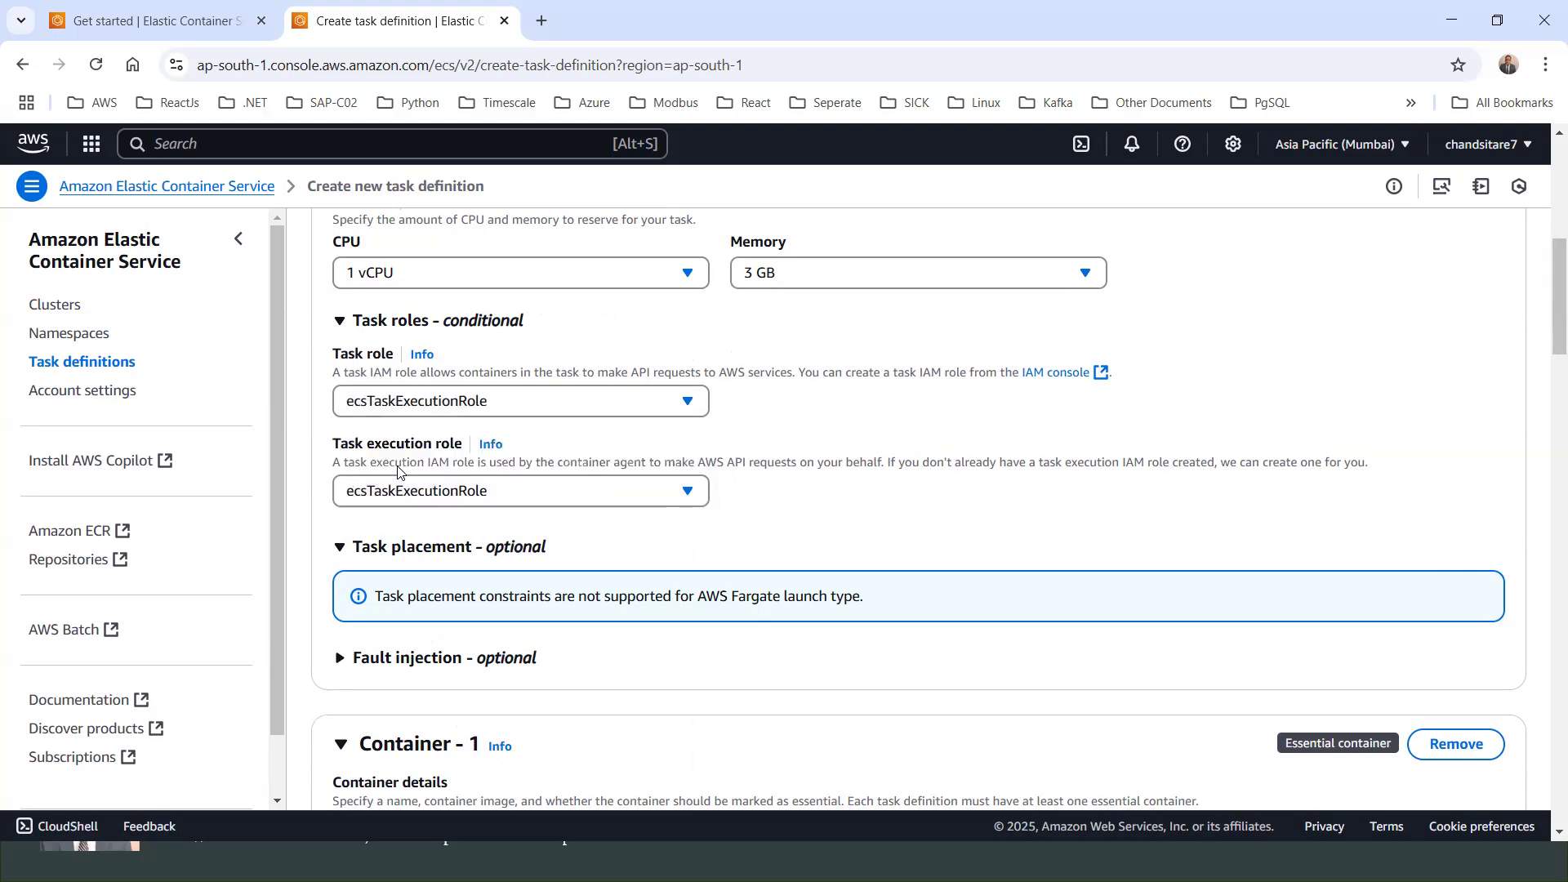
pyautogui.scroll(-1, 445, 484)
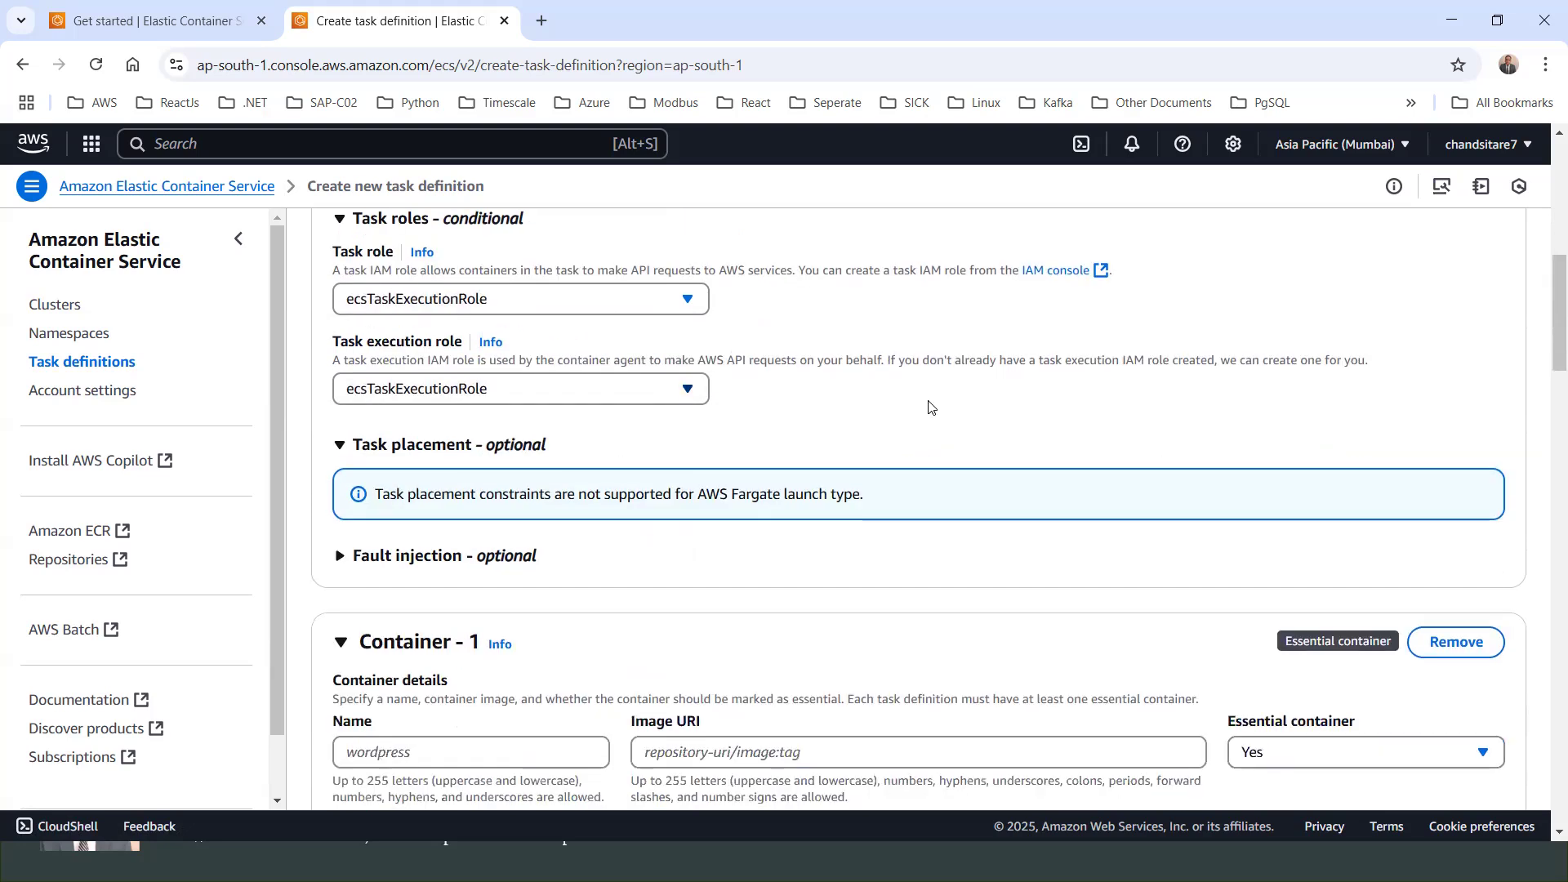
pyautogui.scroll(-2, 791, 437)
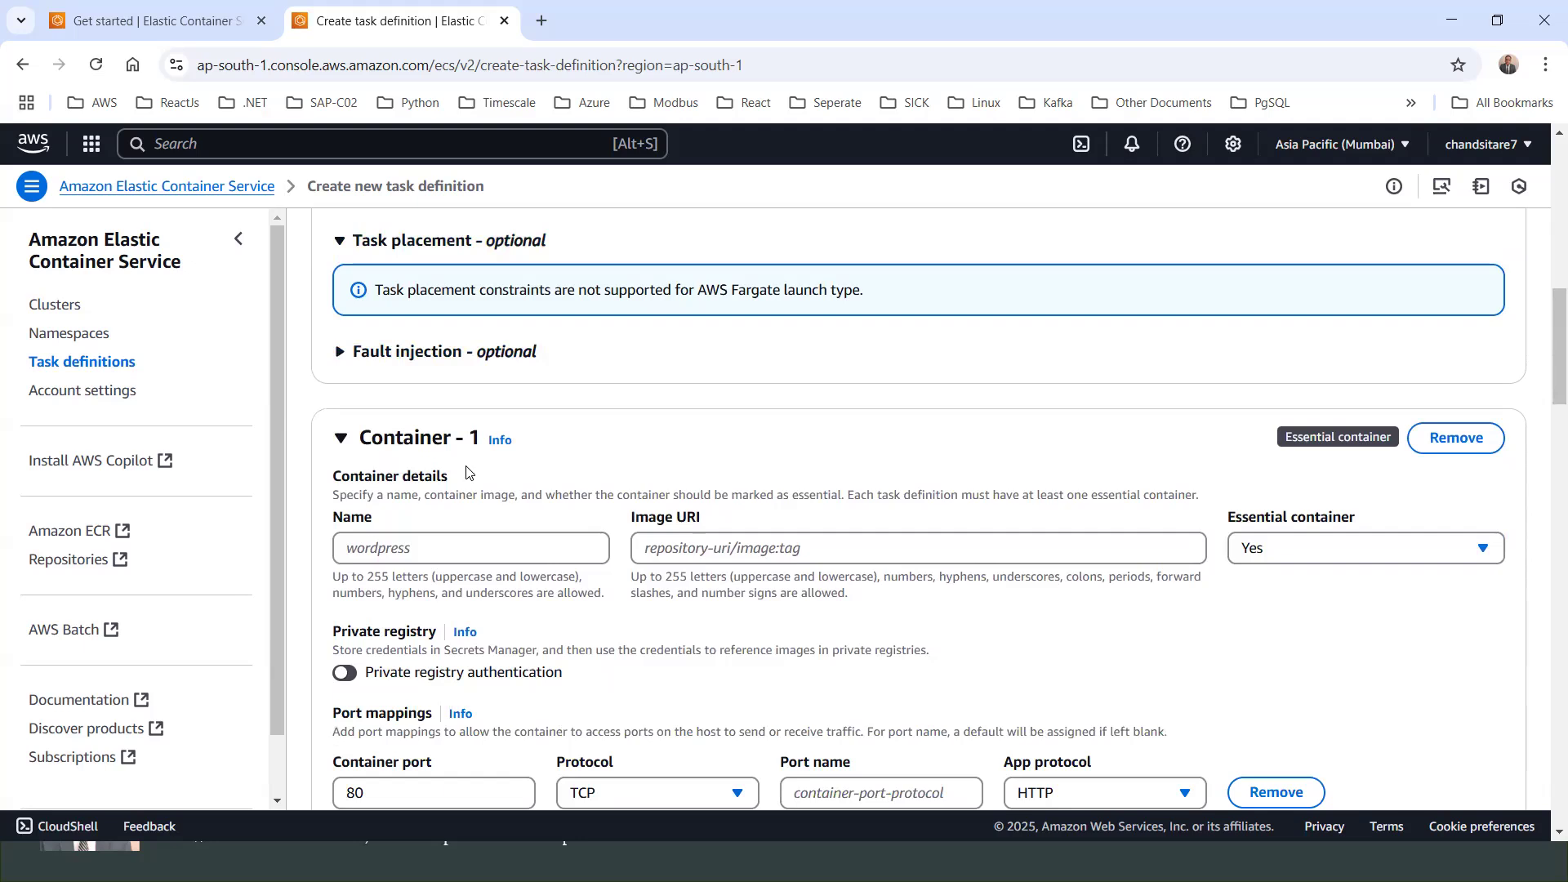
# Name the first container in the task definition nginxcontainer.
pyautogui.click(403, 549)
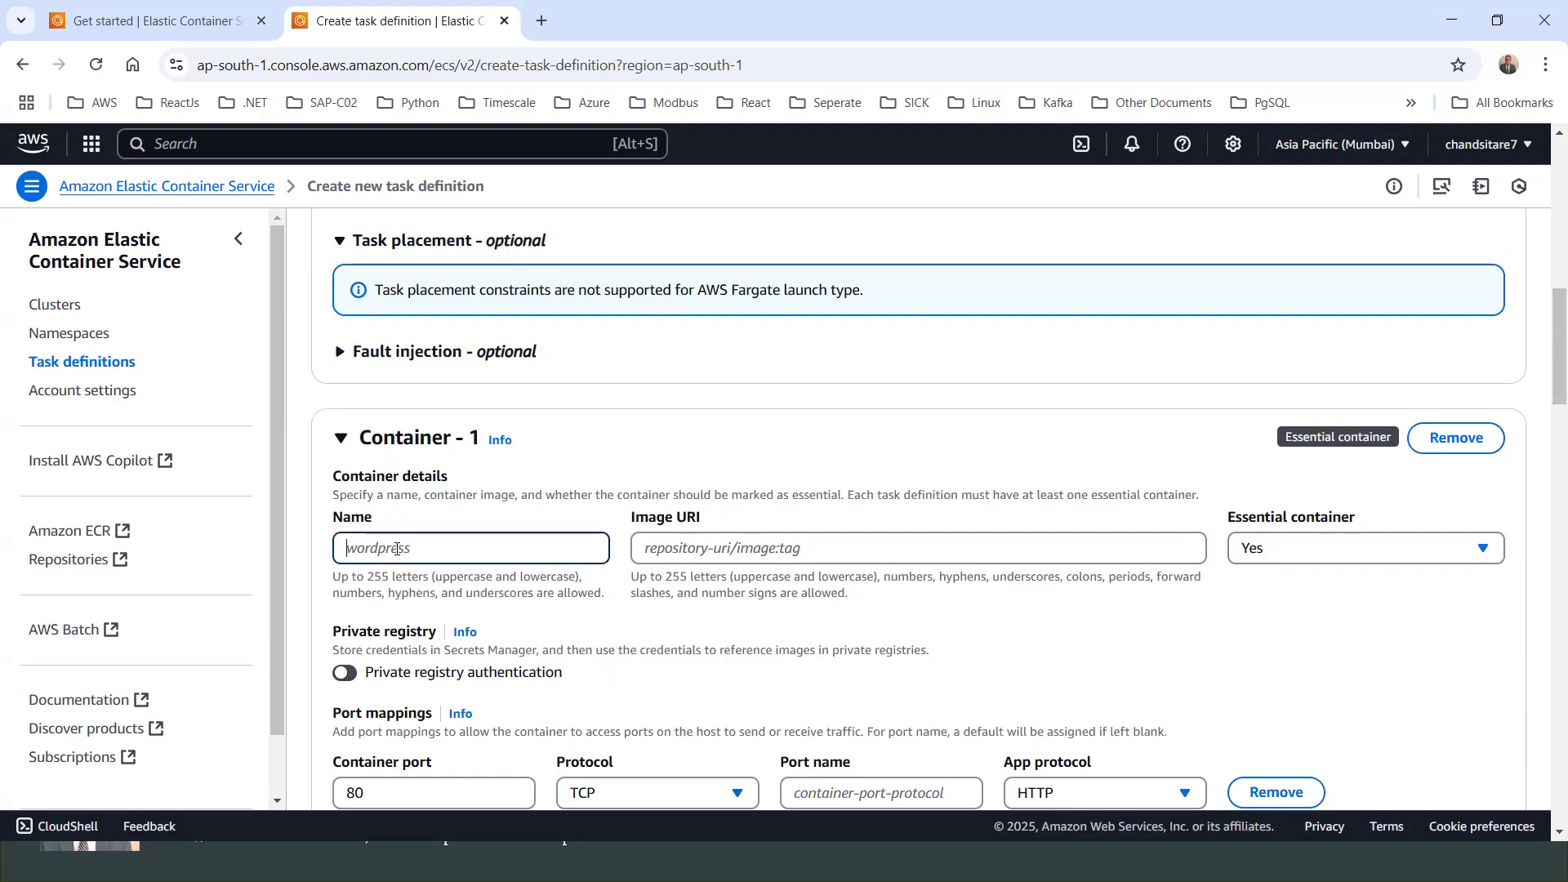
pyautogui.write('n')
pyautogui.write('ingin')
pyautogui.write('x')
pyautogui.press('BackSpace')
pyautogui.press('BackSpace')
pyautogui.press('BackSpace')
pyautogui.press('BackSpace')
pyautogui.press('BackSpace')
pyautogui.press('BackSpace')
pyautogui.write('nginxcontainwer')
pyautogui.press('BackSpace')
pyautogui.press('BackSpace')
pyautogui.press('BackSpace')
pyautogui.write('er')
# Enter nignx as the container's image URI.
pyautogui.click(650, 549)
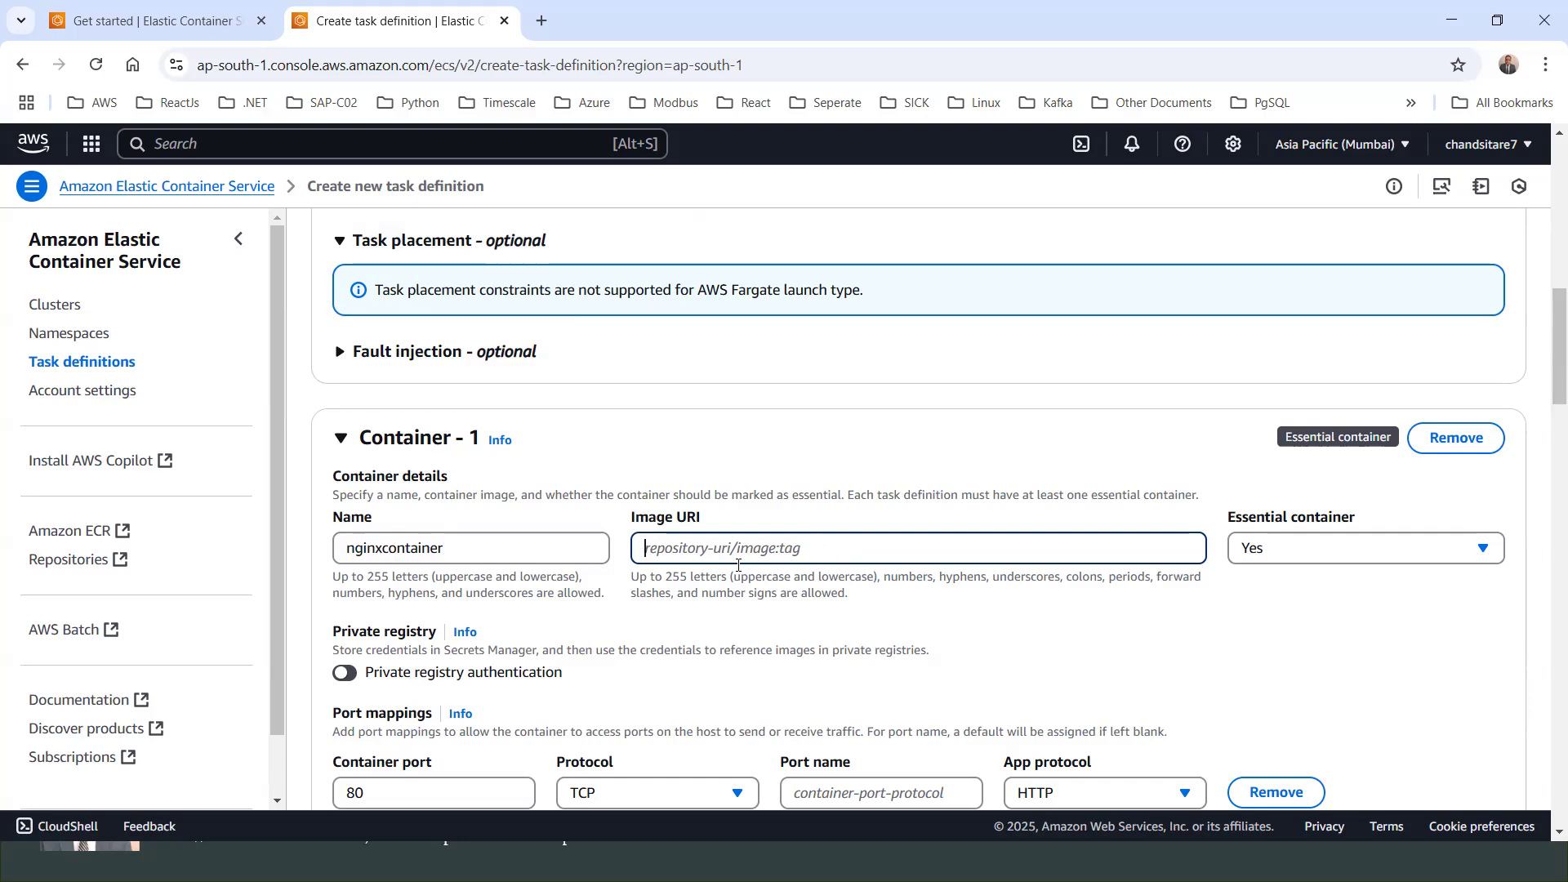
pyautogui.write('n')
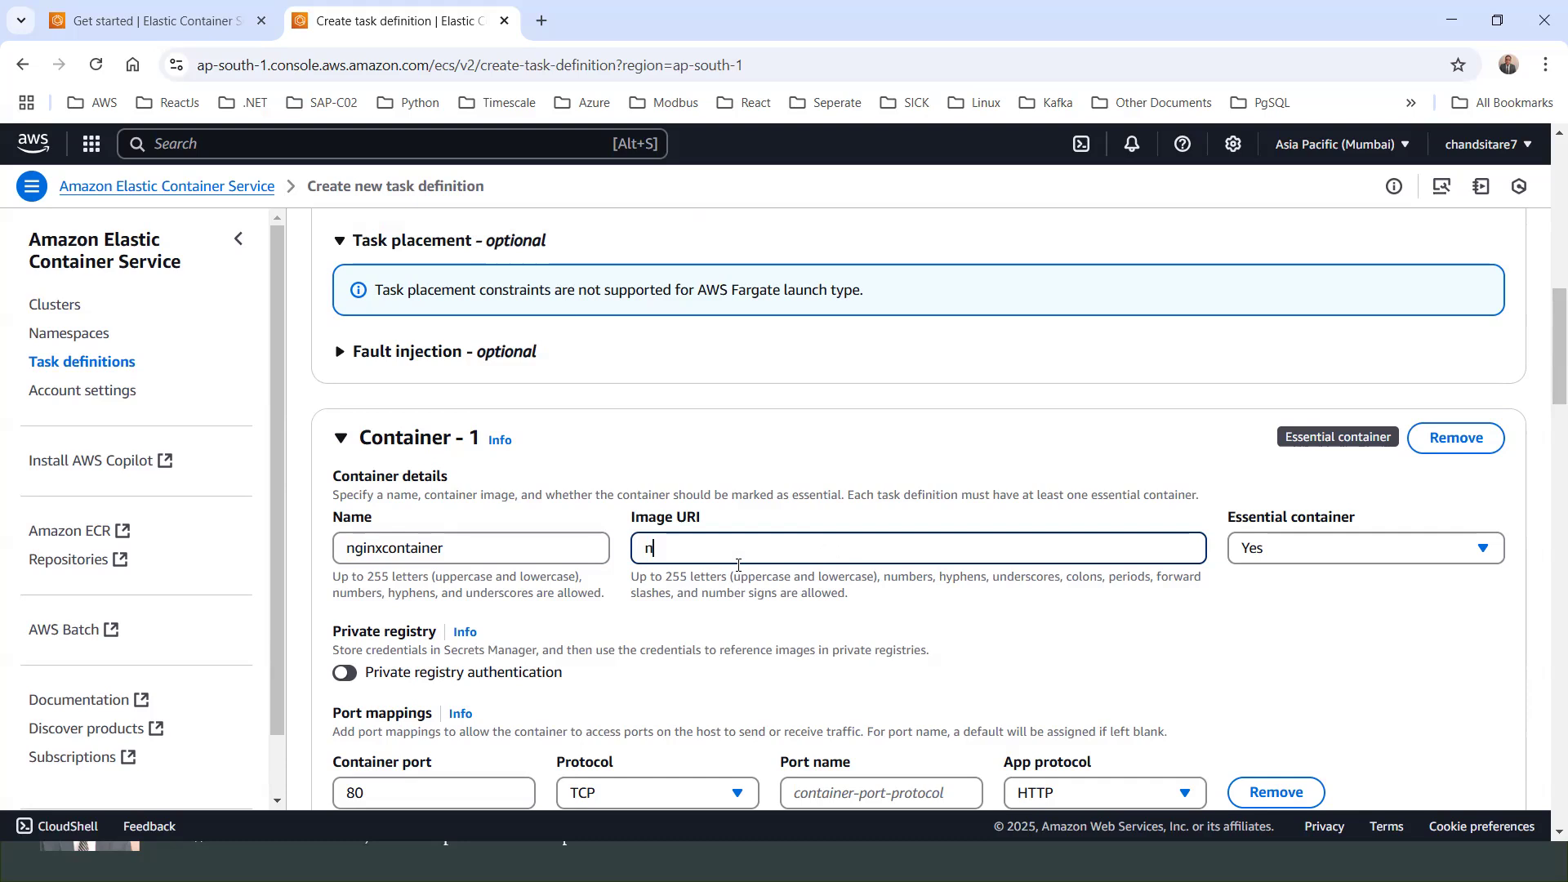
pyautogui.write('ignx')
# Search the web for the nginx Docker image in a new browser tab, open its official Docker Hub page and copy the image name nginx.
pyautogui.click(545, 23)
pyautogui.write('nginx')
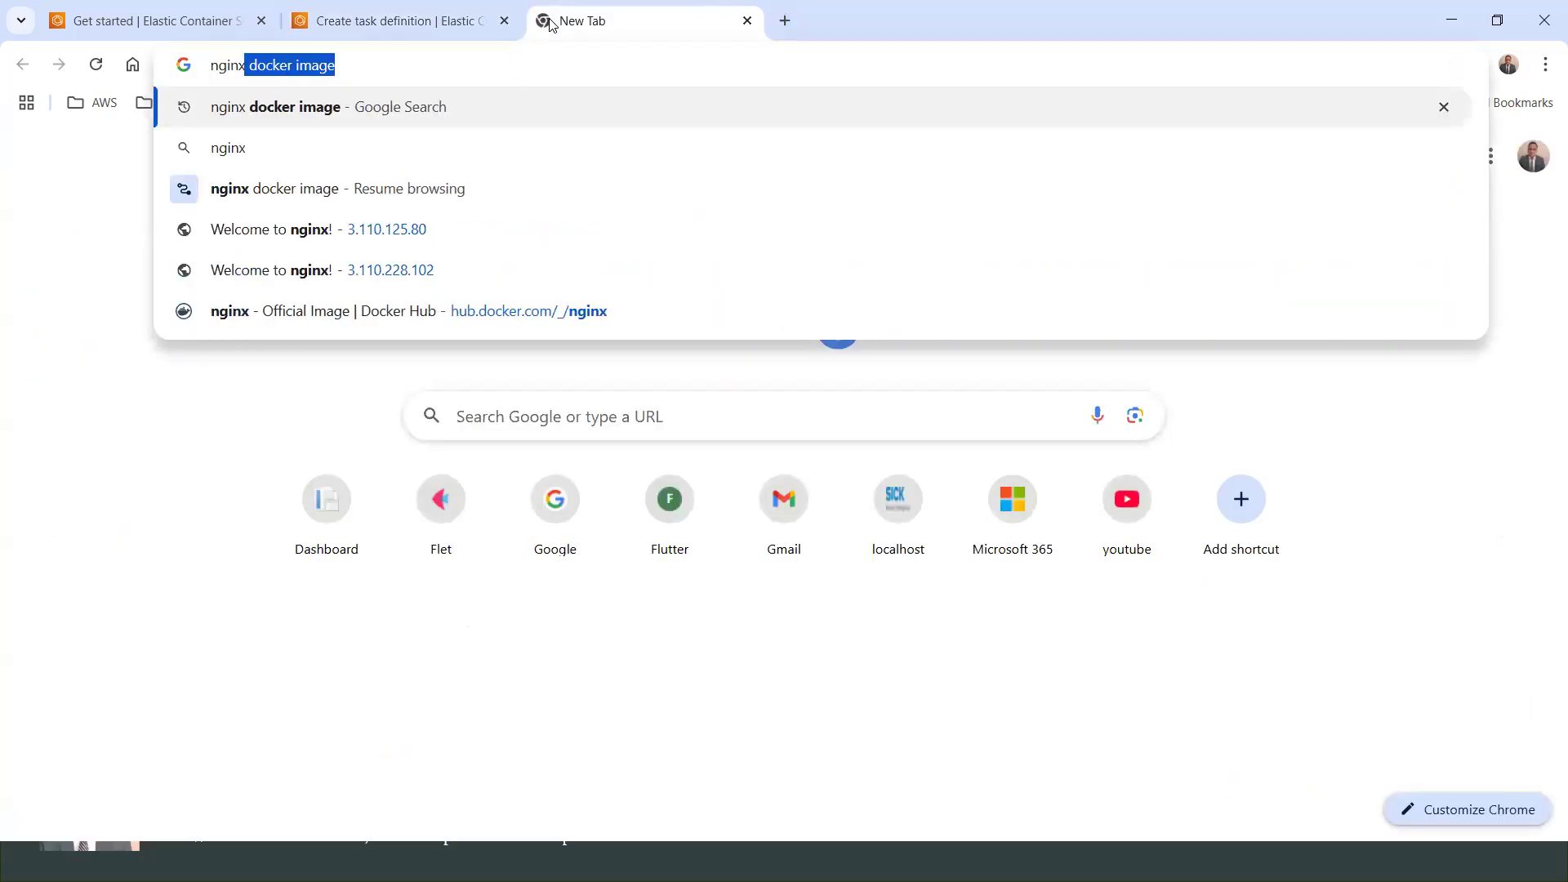
pyautogui.press('Return')
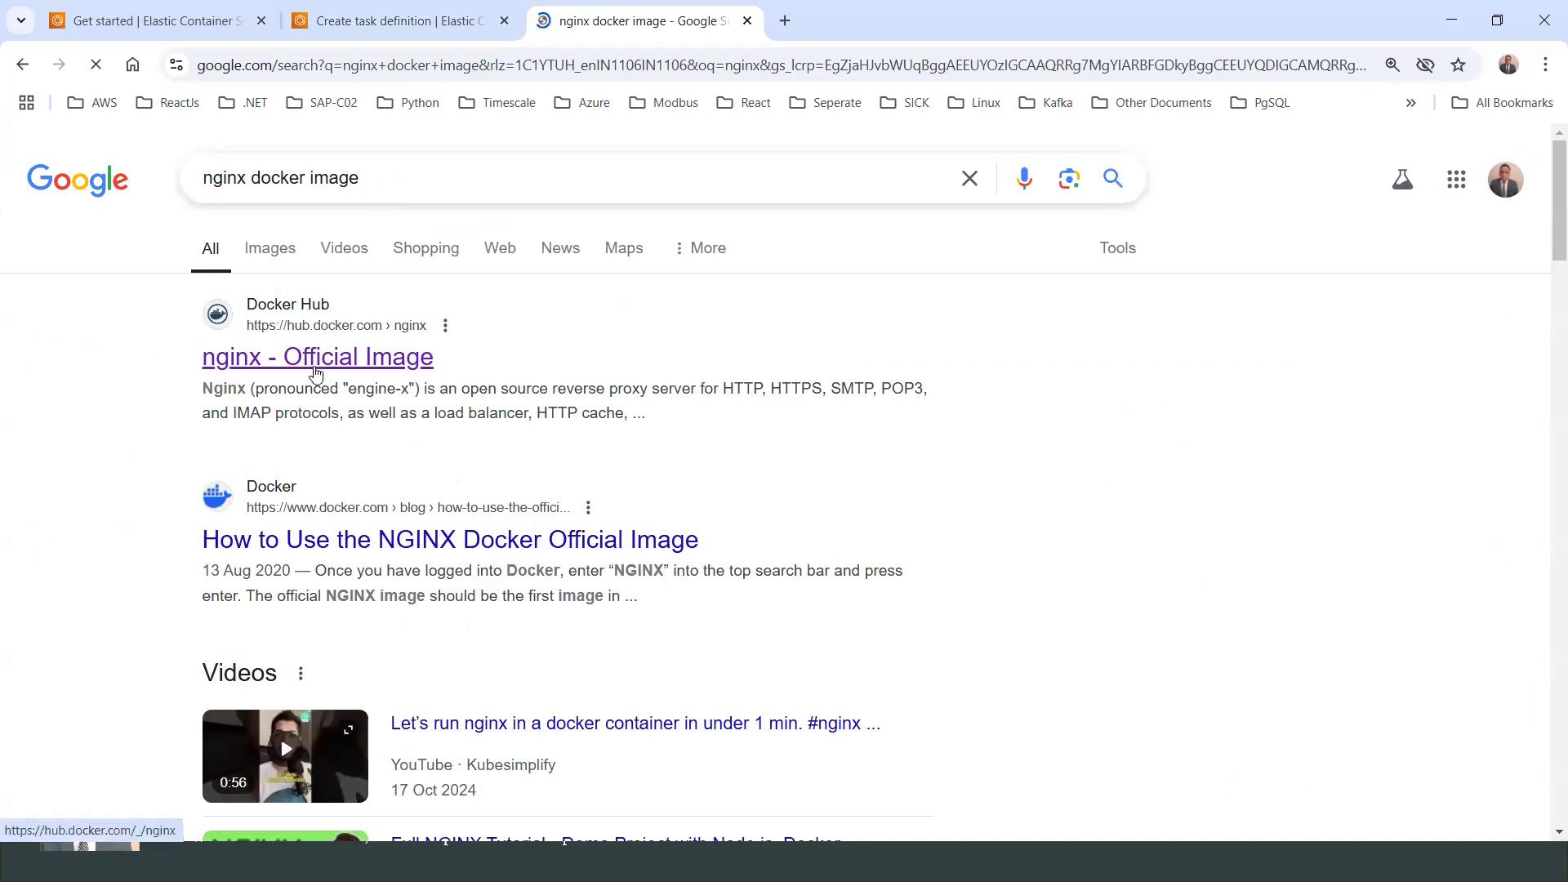
pyautogui.click(316, 364)
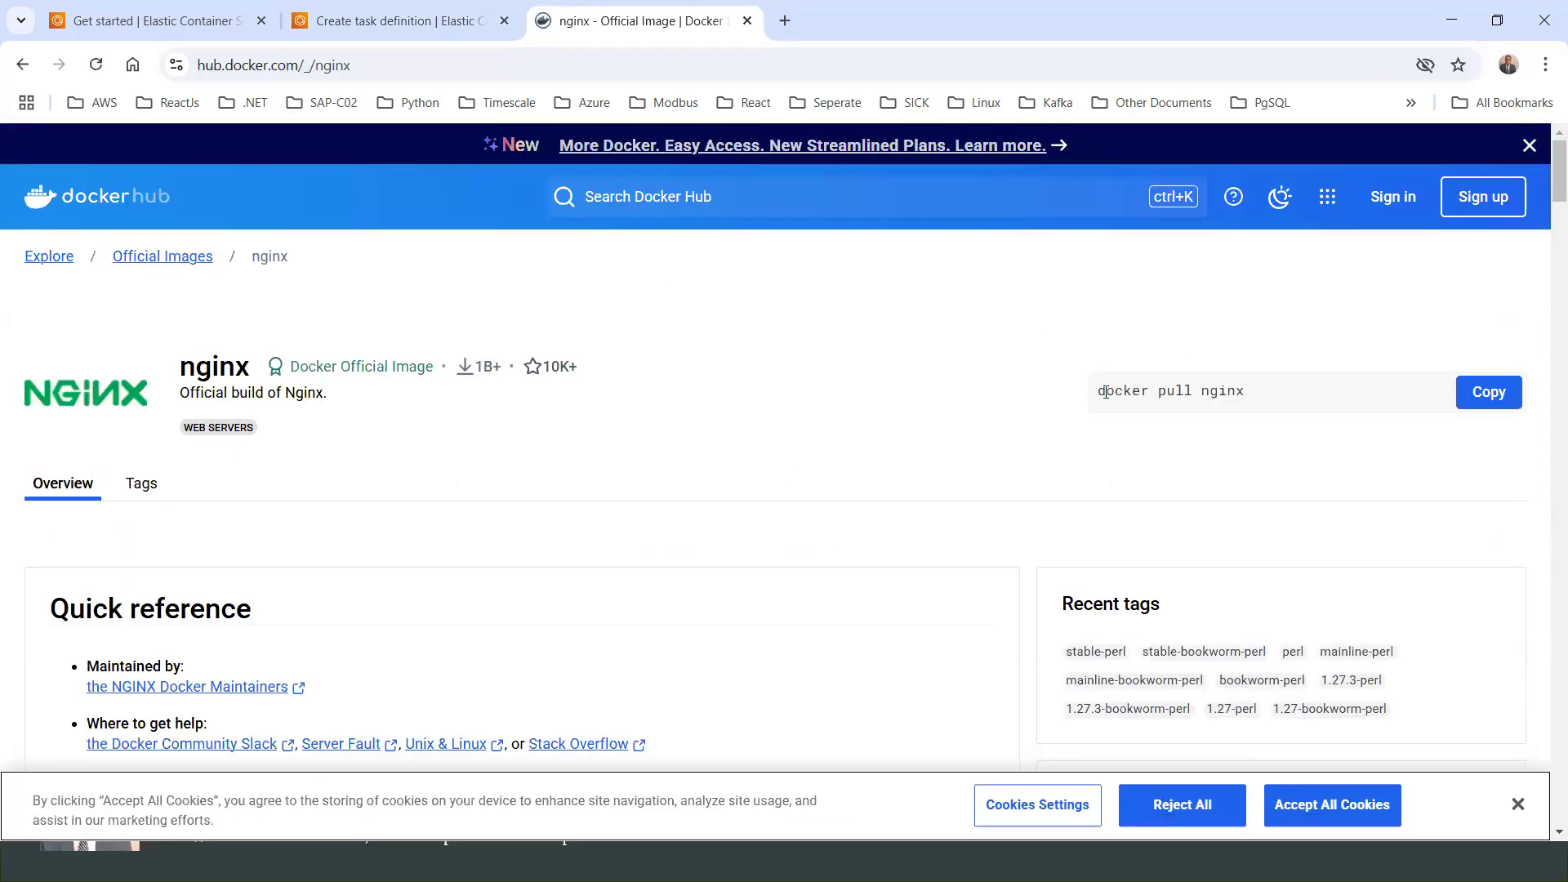
pyautogui.doubleClick(1223, 394)
pyautogui.hotkey('ctrl', 'c')
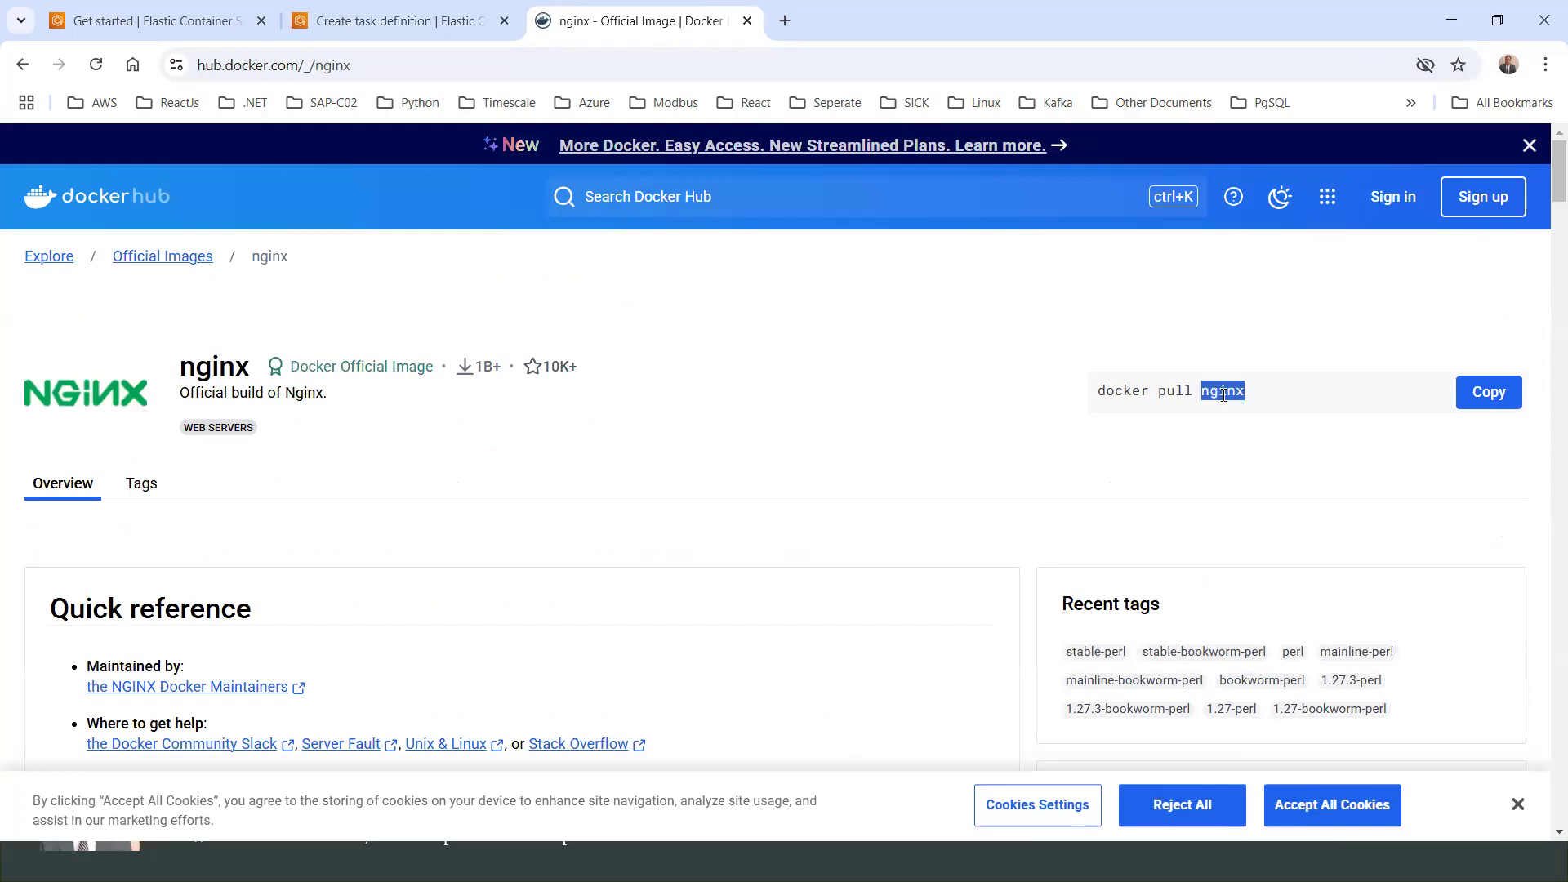
# Back in the task definition, set the container's image URI to nginx:latest.
pyautogui.click(422, 26)
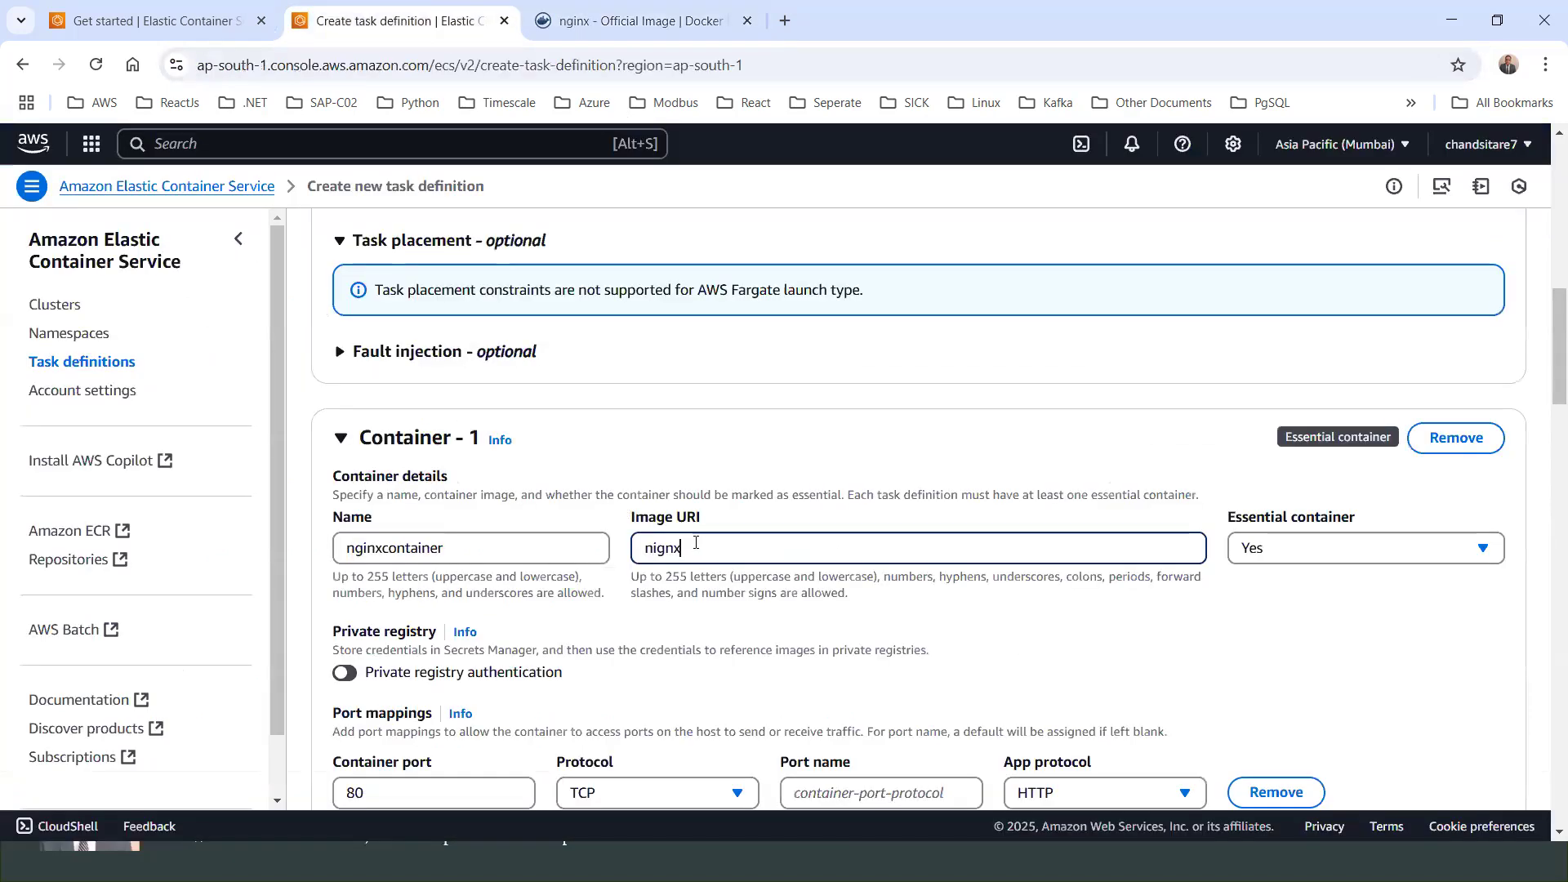
pyautogui.hotkey('ctrl', 'a')
pyautogui.hotkey('ctrl', 'v')
pyautogui.write(':latest')
# Check the supported tags on the nginx Docker Hub page and return to the task definition.
pyautogui.hotkey('ctrl', 'Tab')
pyautogui.scroll(7, 600, 282)
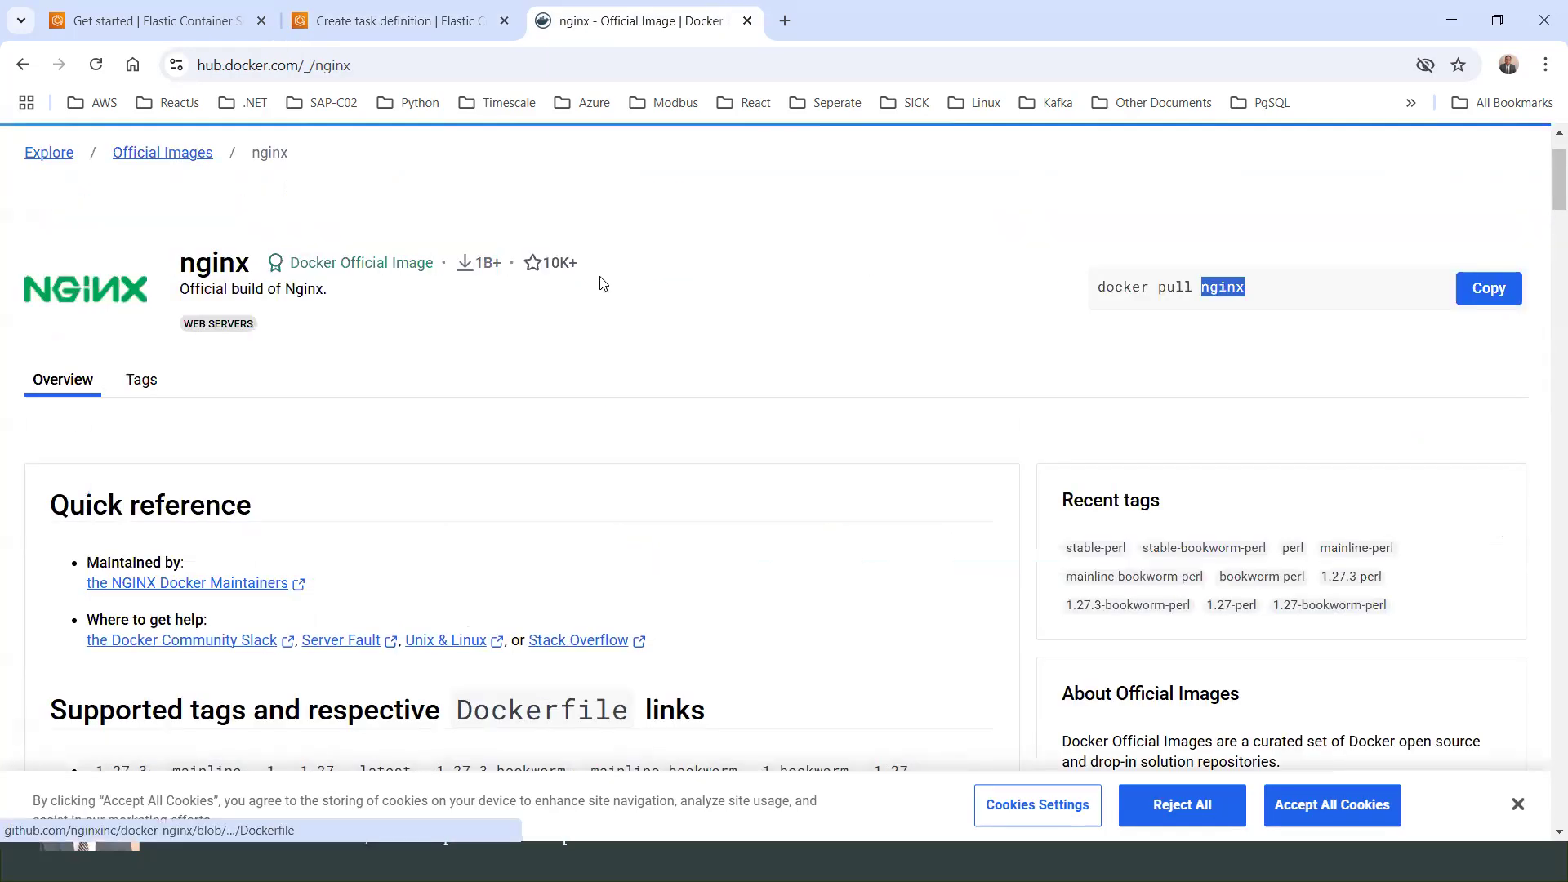
pyautogui.click(408, 31)
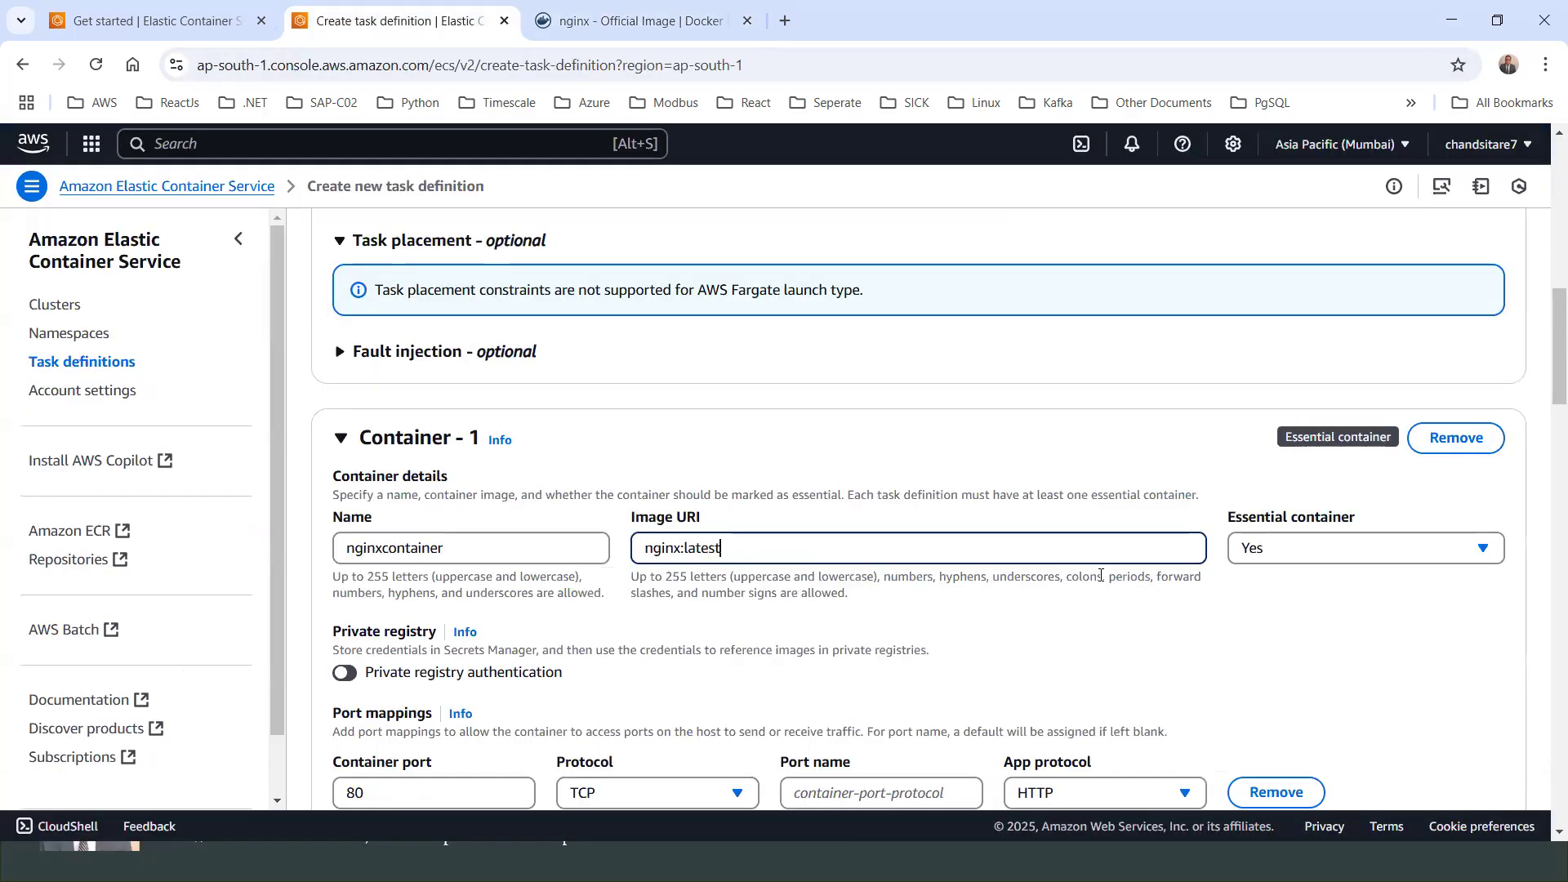
# Set the container port to 80 and the app protocol to HTTP in the nginxcontainer port mapping.
pyautogui.scroll(-1, 735, 522)
pyautogui.hotkey('ctrl', 'a')
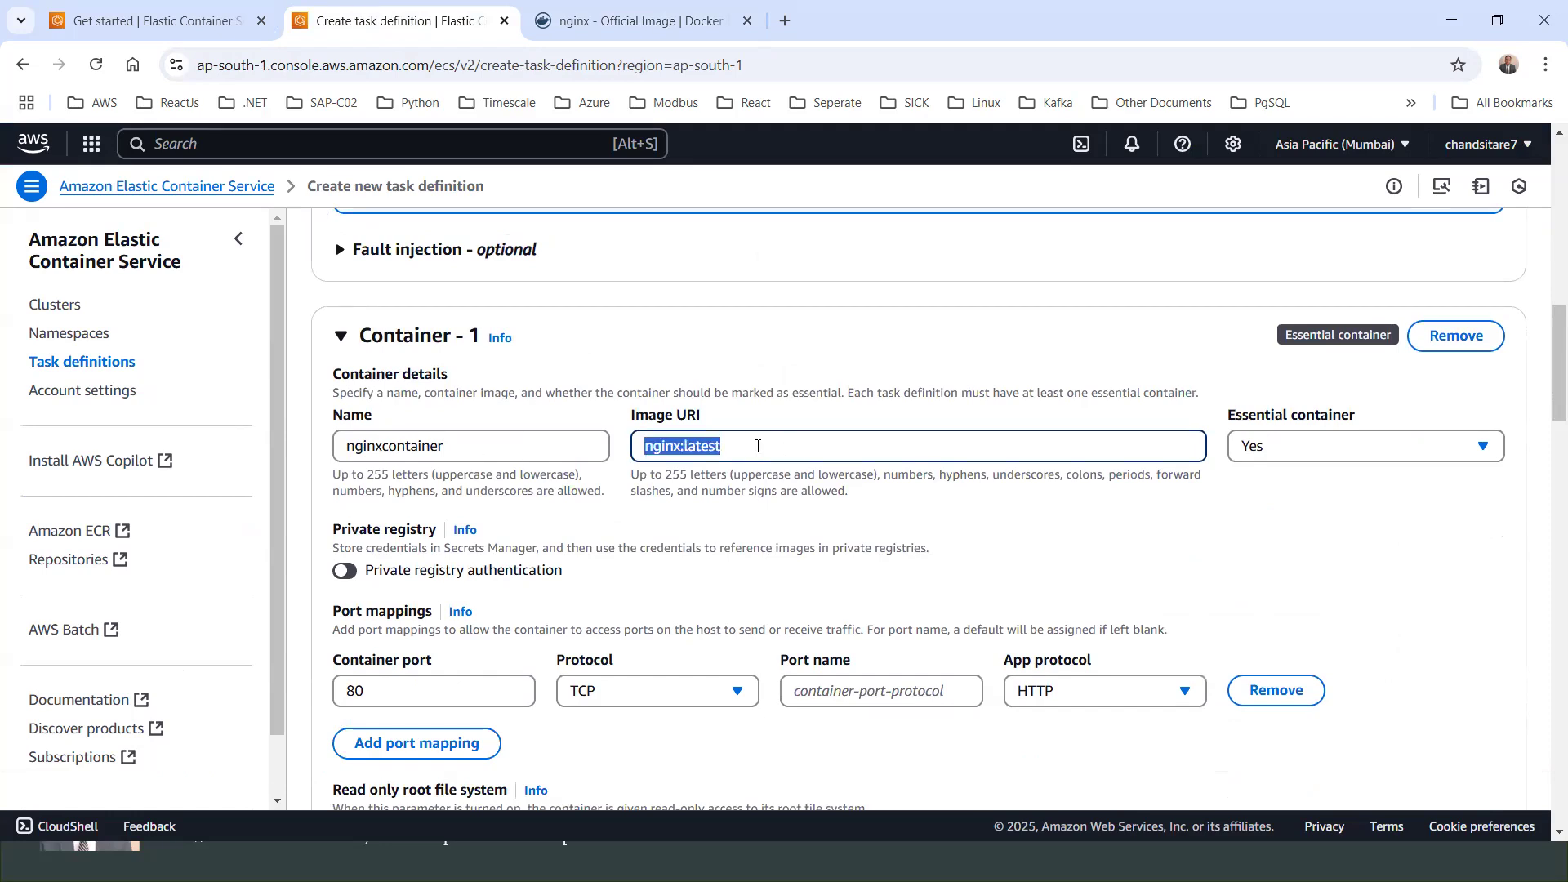
pyautogui.scroll(-1, 614, 531)
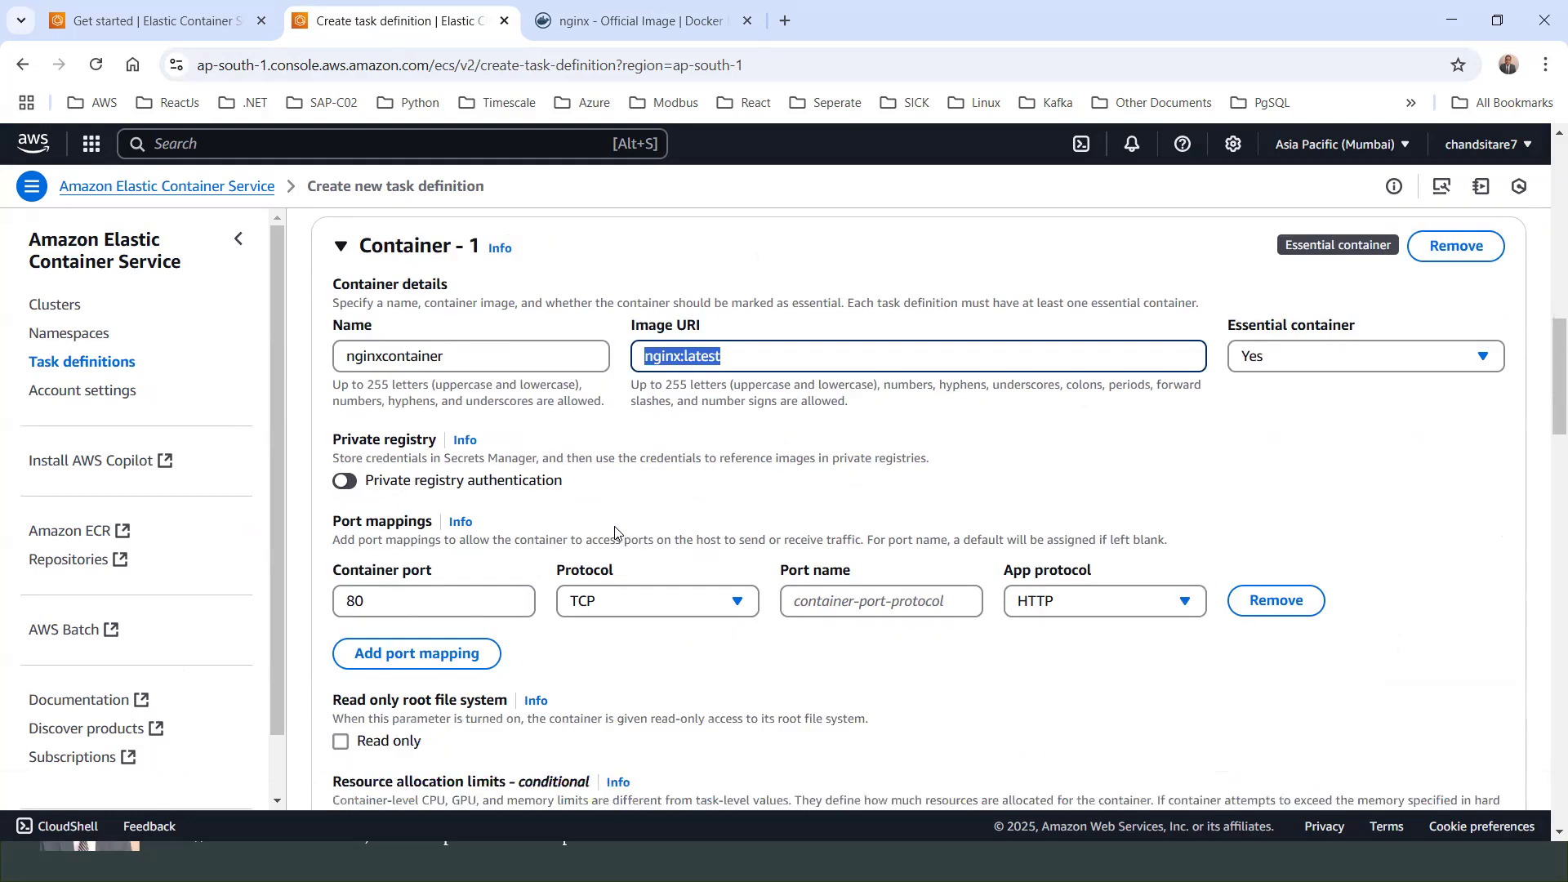
pyautogui.scroll(-2, 562, 514)
pyautogui.scroll(2, 458, 459)
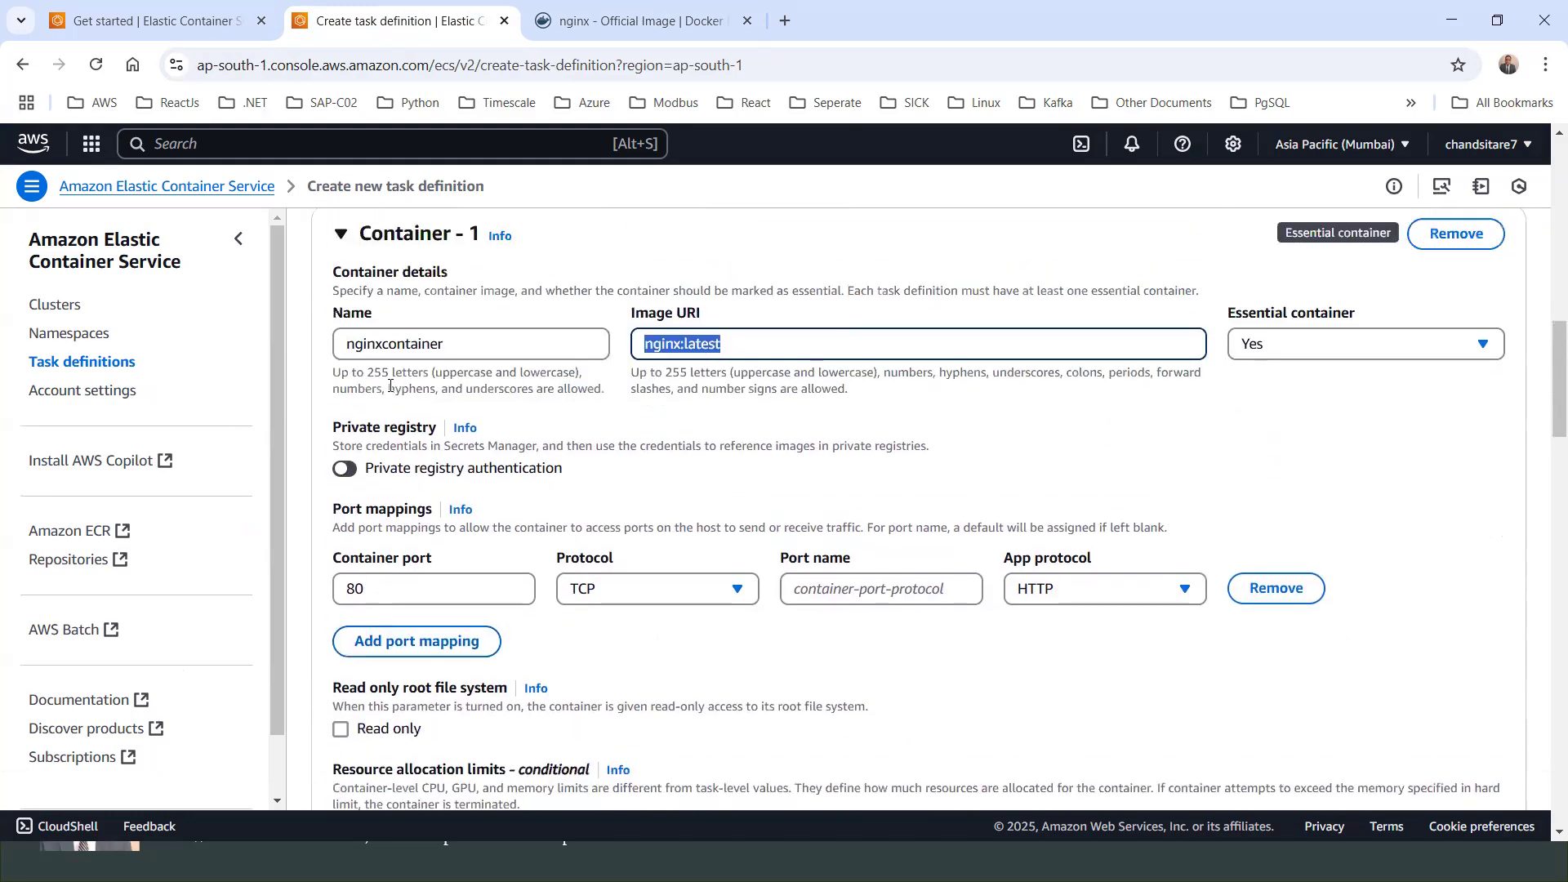
pyautogui.scroll(-2, 563, 379)
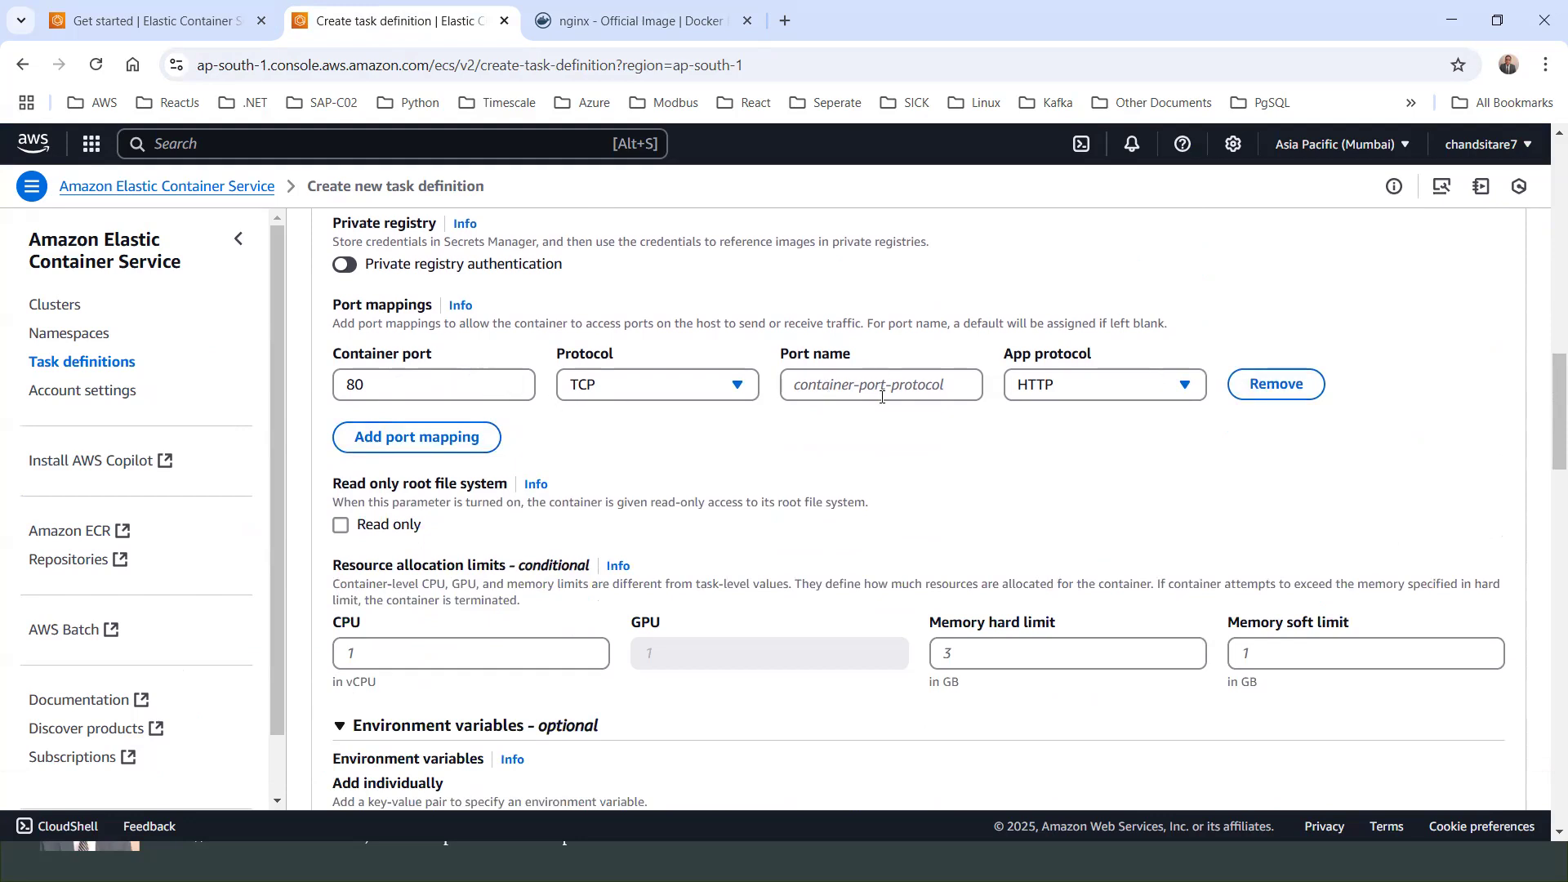
pyautogui.moveTo(416, 388); pyautogui.dragTo(275, 387)
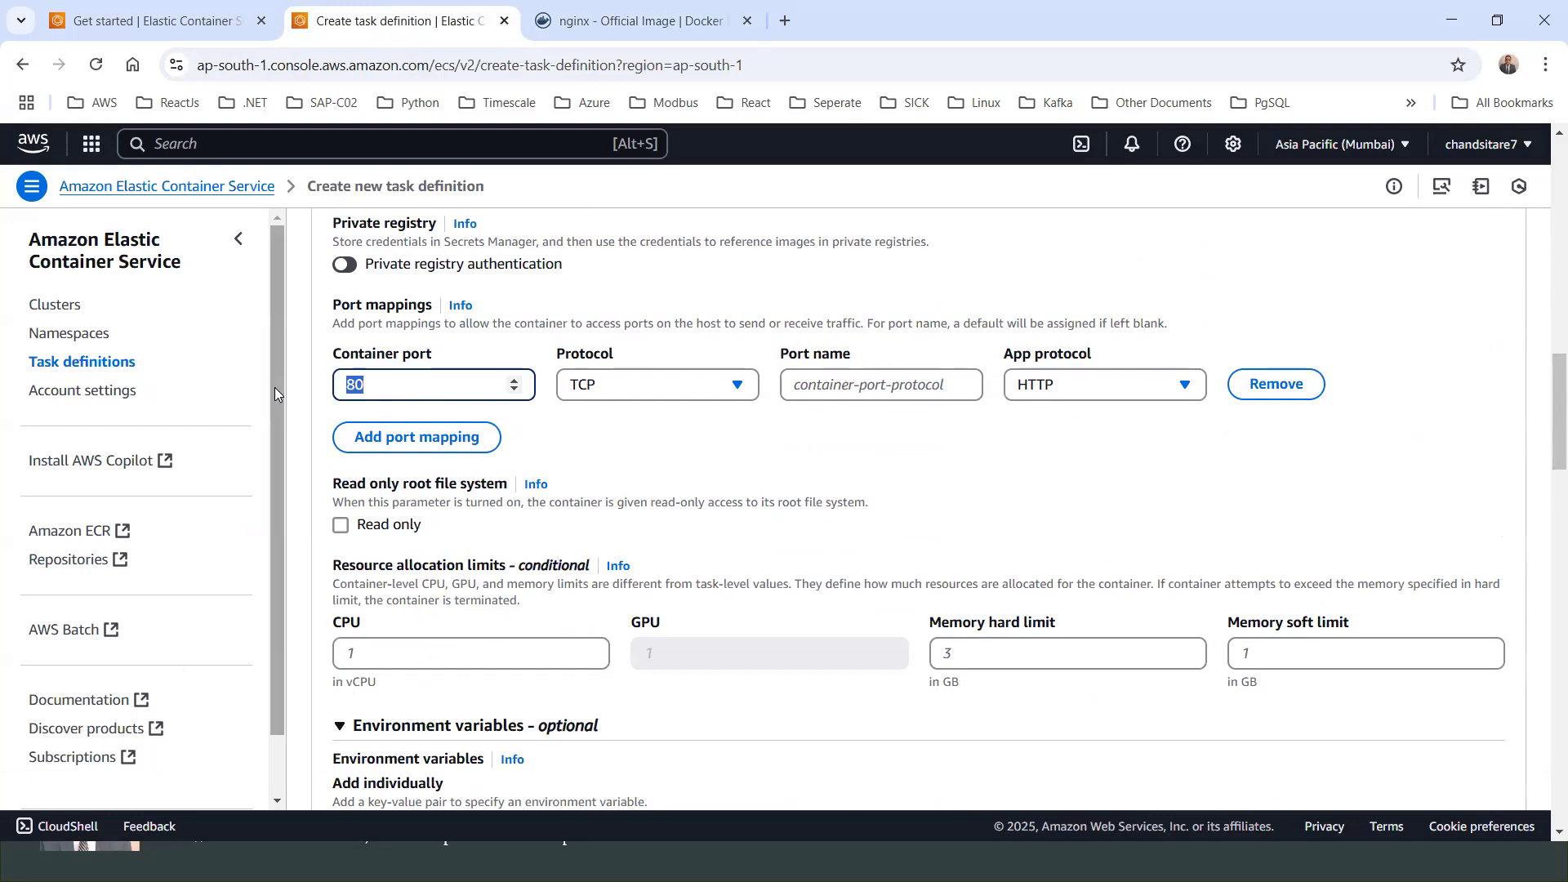
pyautogui.write('80')
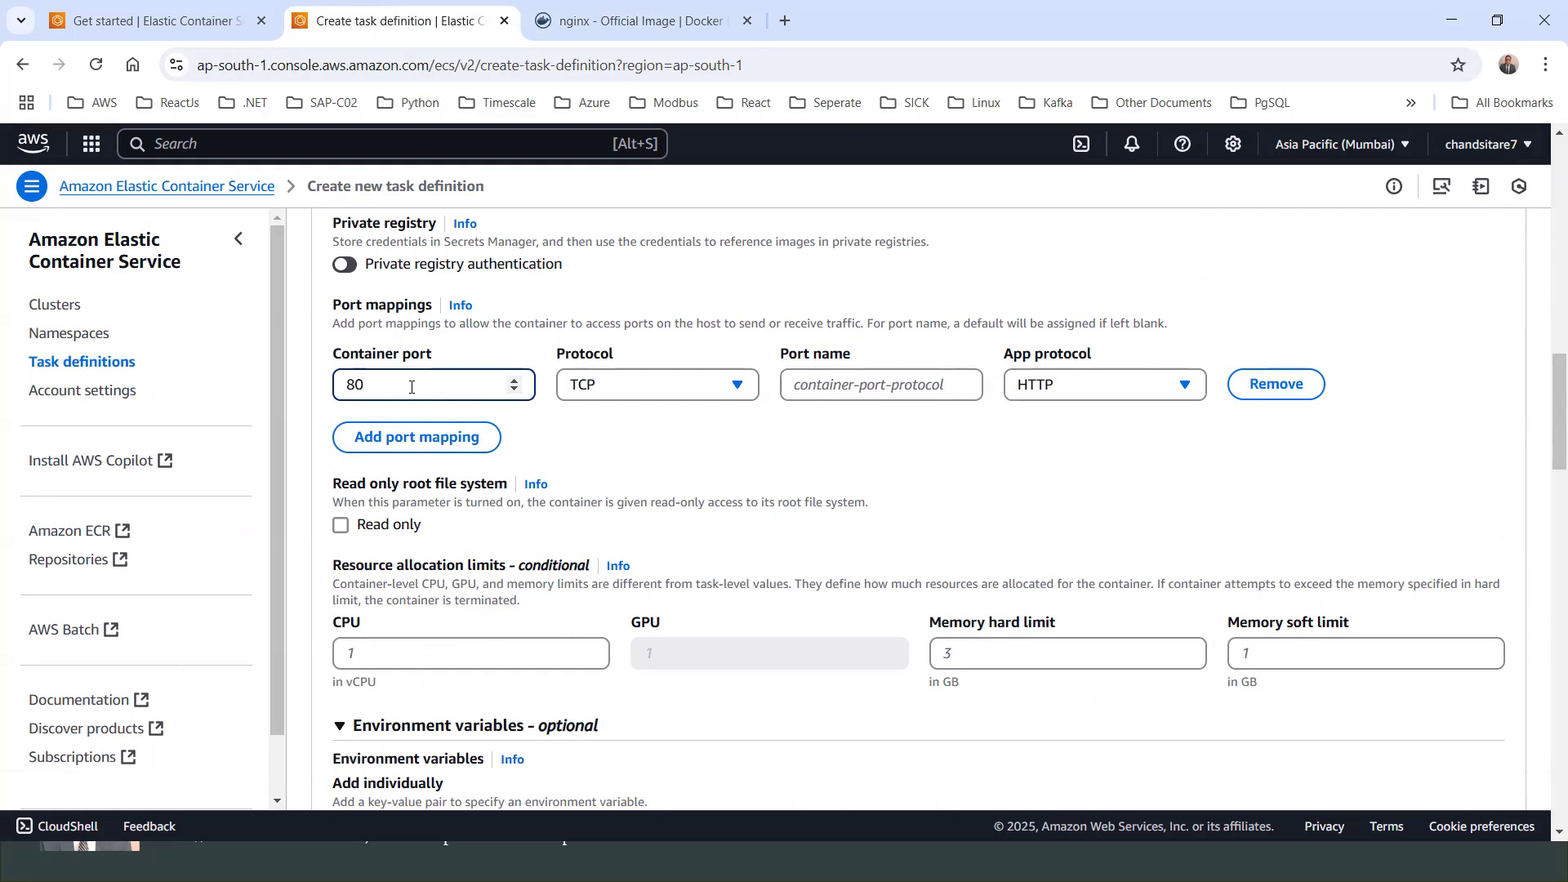
pyautogui.click(1065, 389)
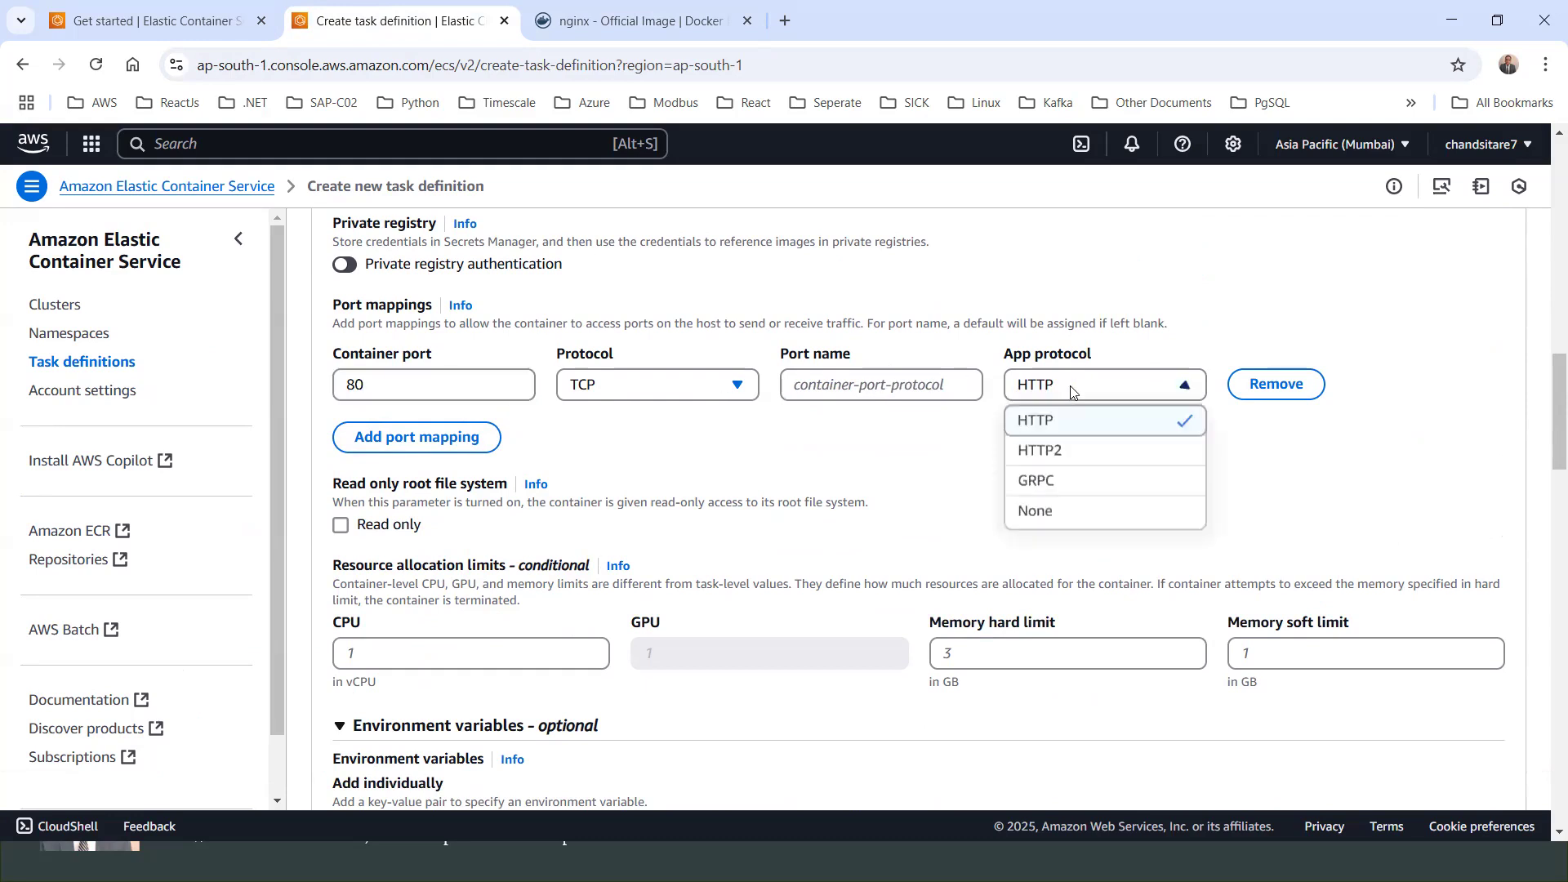
pyautogui.click(1045, 421)
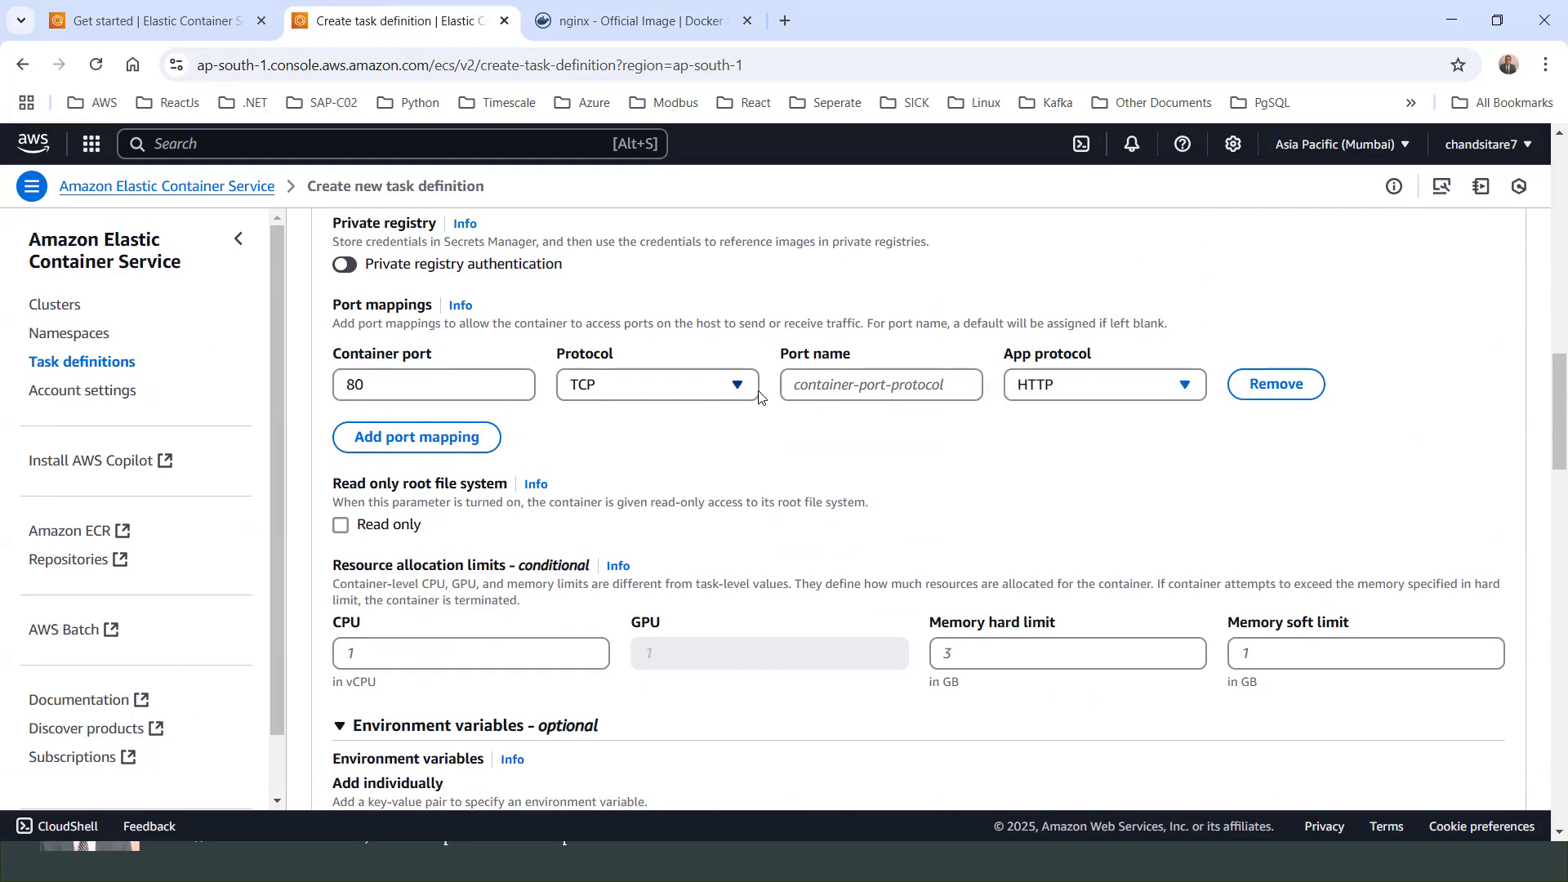
pyautogui.click(810, 383)
# Examine the container's resource allocation limits and its options for adding environment variables individually or from a file.
pyautogui.scroll(-1, 571, 466)
pyautogui.scroll(-1, 489, 432)
pyautogui.scroll(-1, 576, 419)
pyautogui.scroll(1, 571, 416)
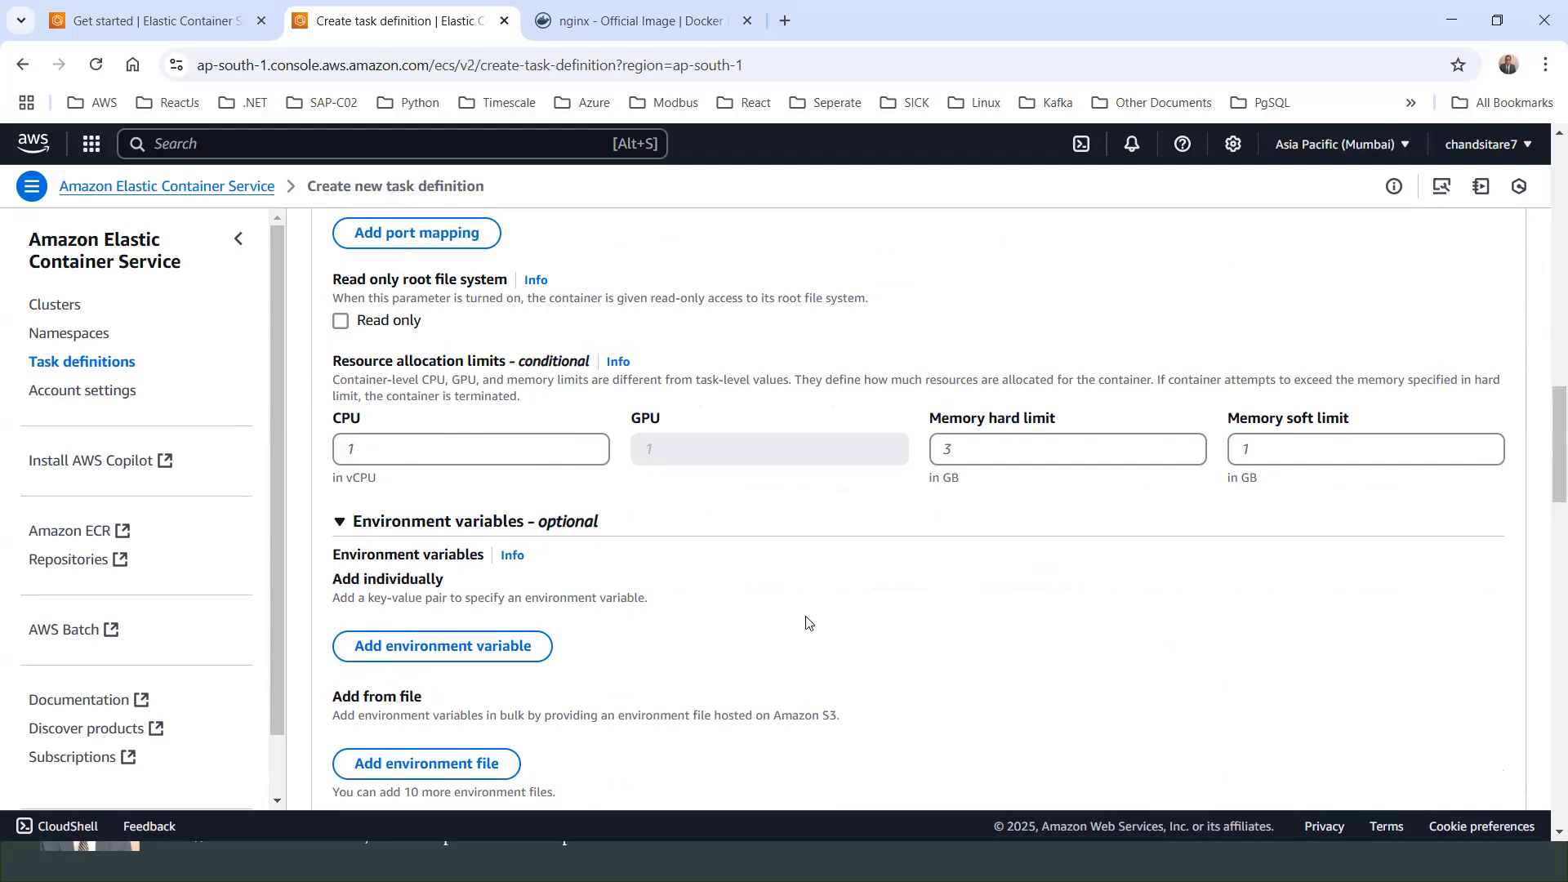
pyautogui.scroll(-2, 805, 623)
pyautogui.scroll(-3, 883, 476)
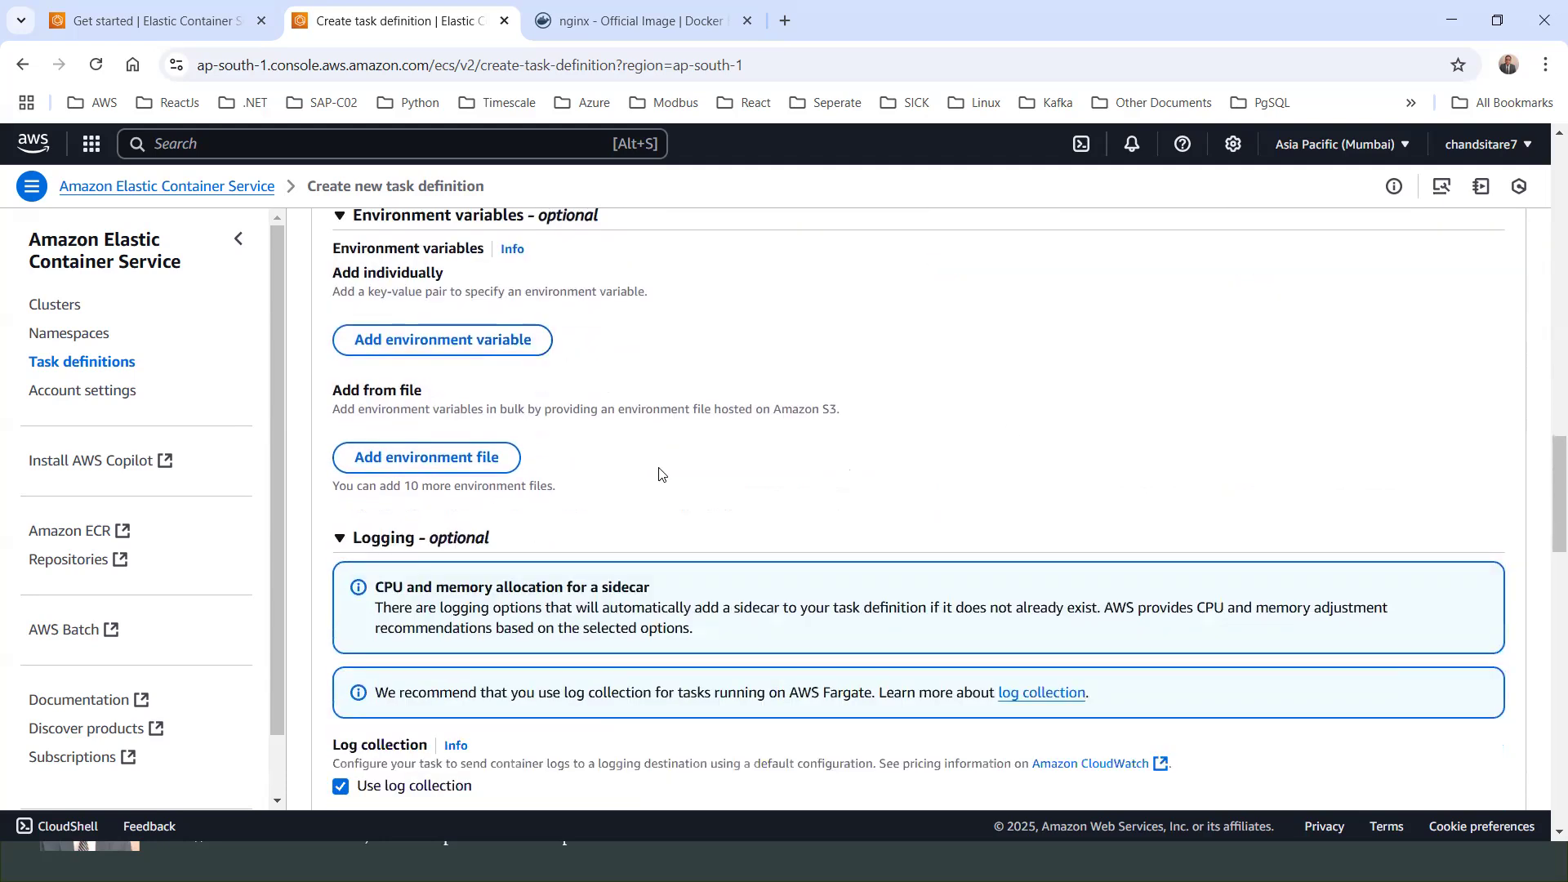
pyautogui.scroll(3, 430, 304)
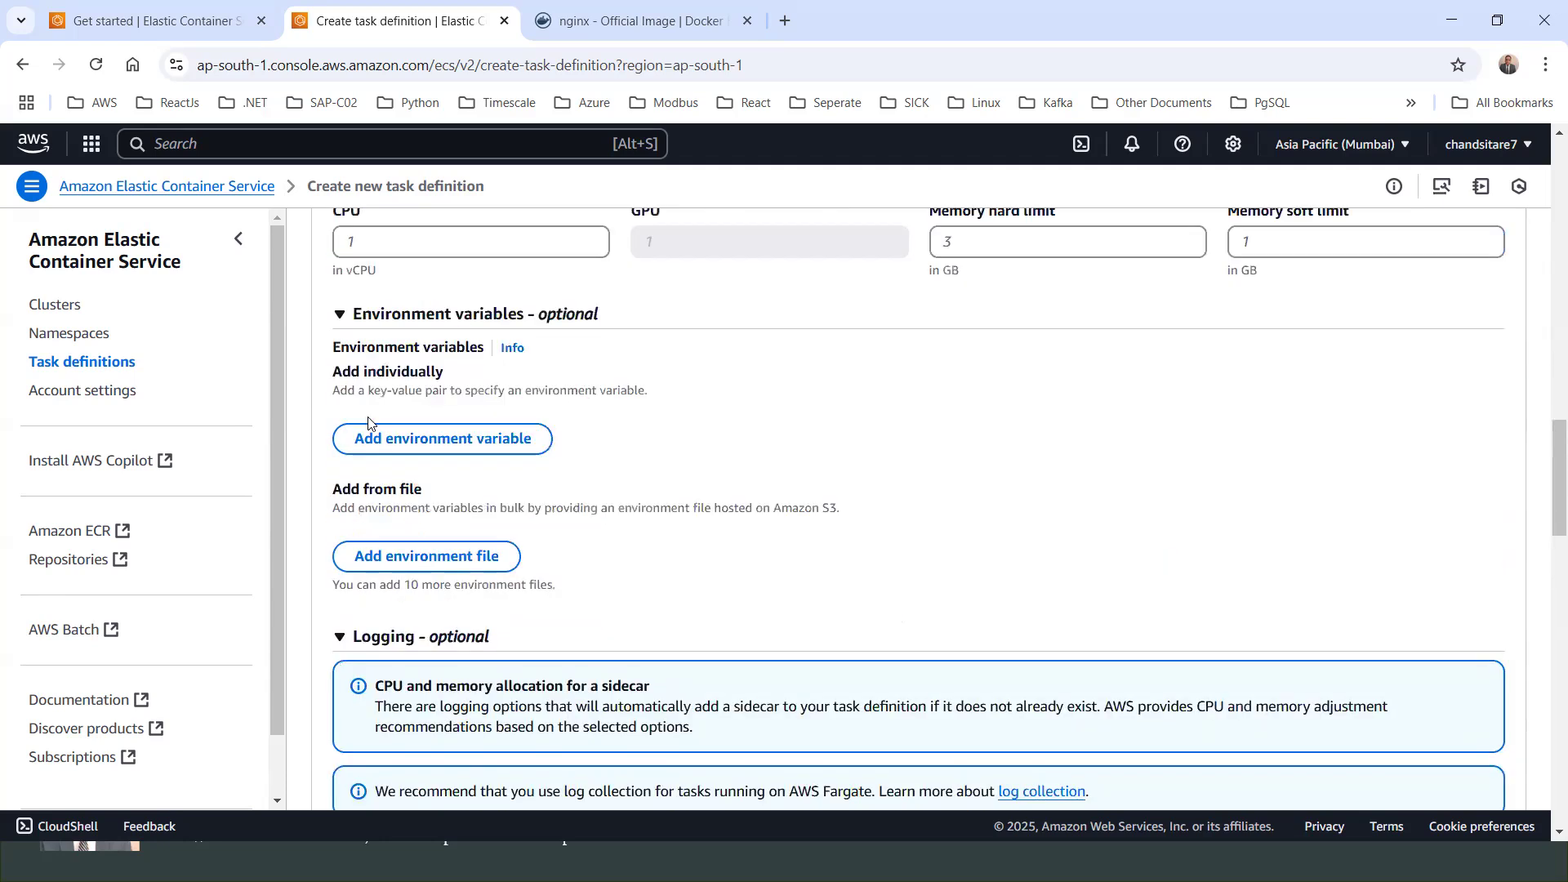
pyautogui.scroll(1, 559, 406)
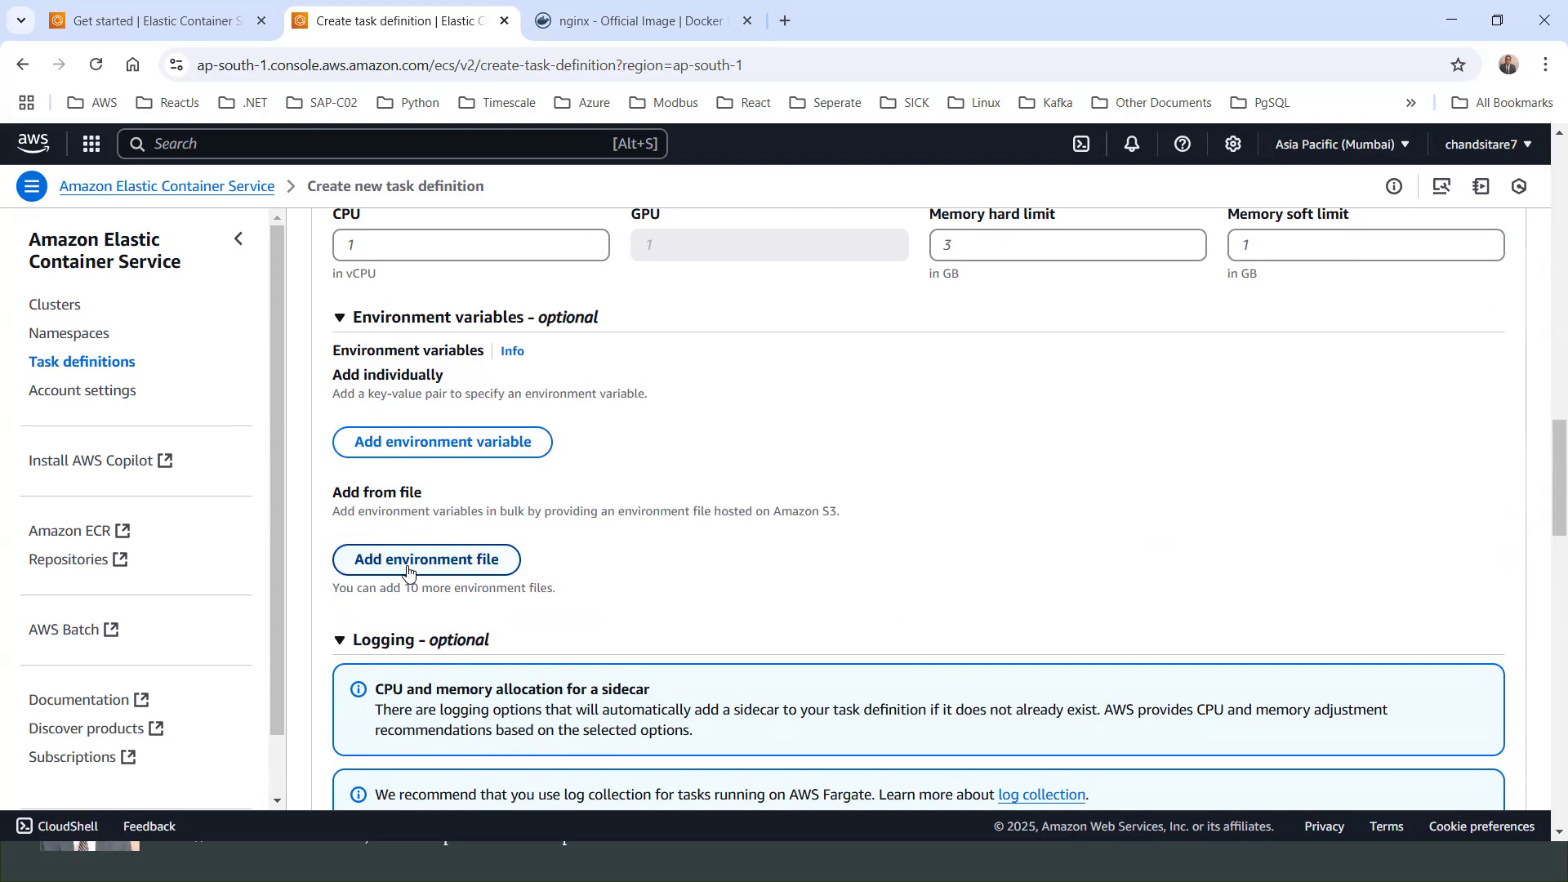
# Review the container's logging section and its Amazon CloudWatch log collection settings.
pyautogui.scroll(-2, 347, 400)
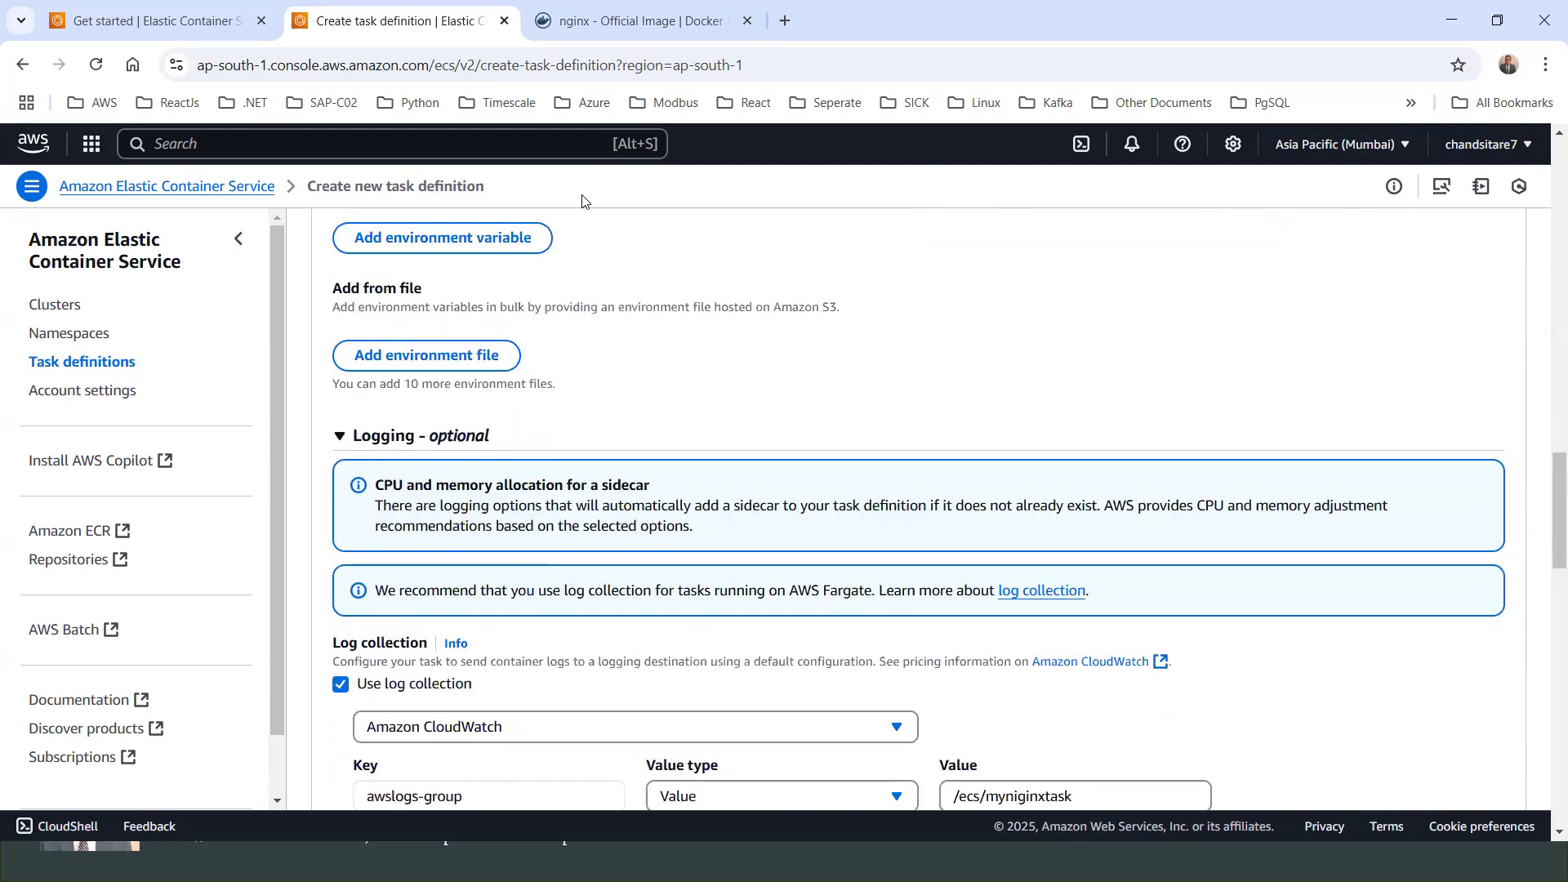
pyautogui.scroll(-2, 674, 452)
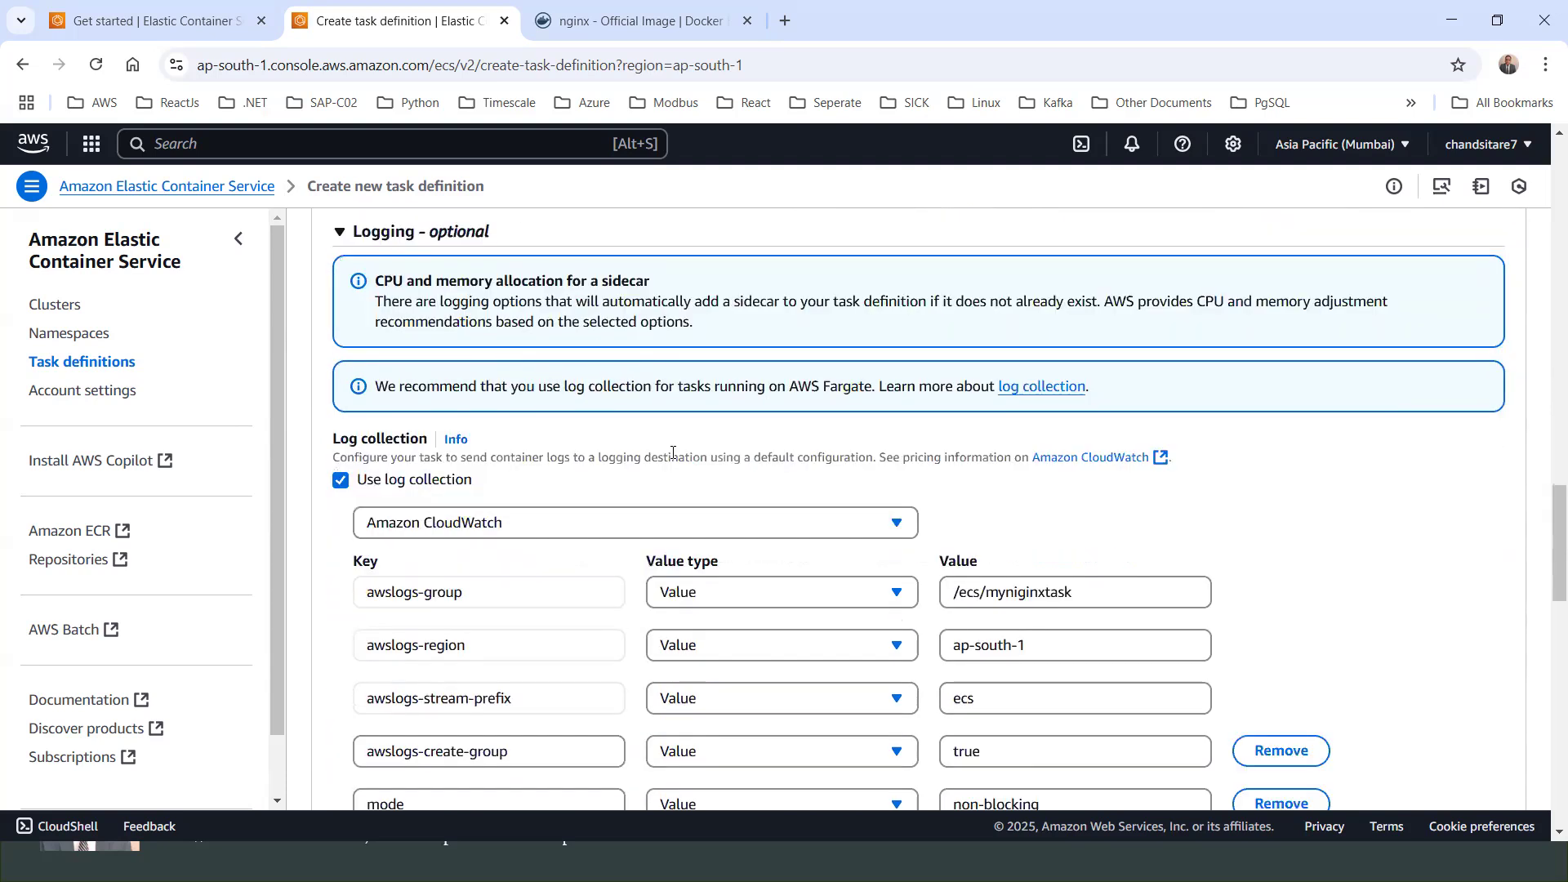
pyautogui.scroll(4, 672, 452)
pyautogui.scroll(-2, 622, 468)
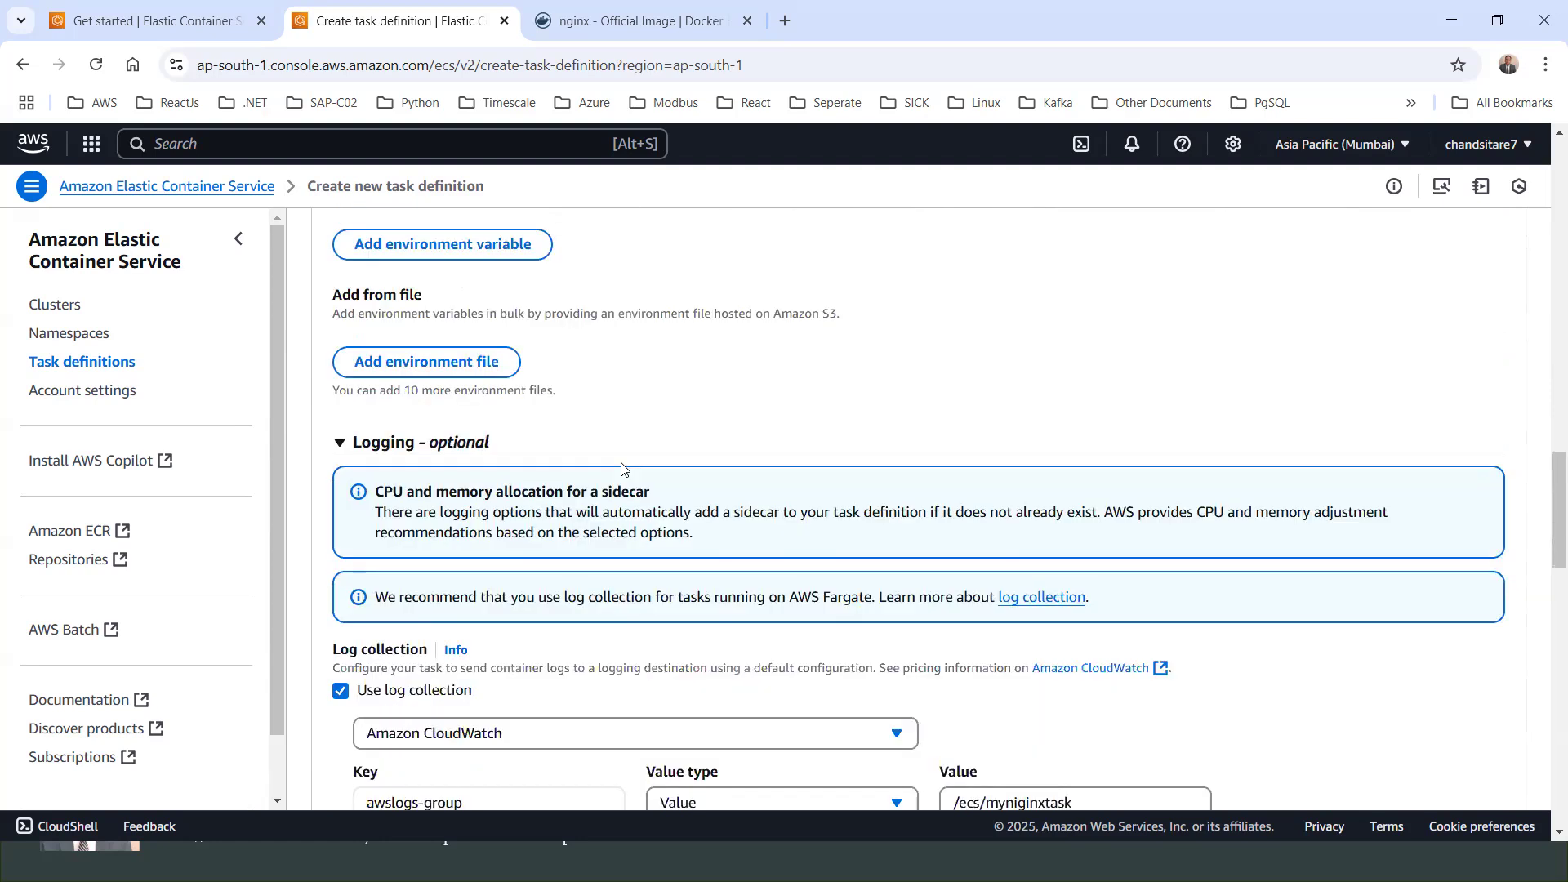
pyautogui.scroll(-2, 621, 467)
pyautogui.scroll(-1, 408, 473)
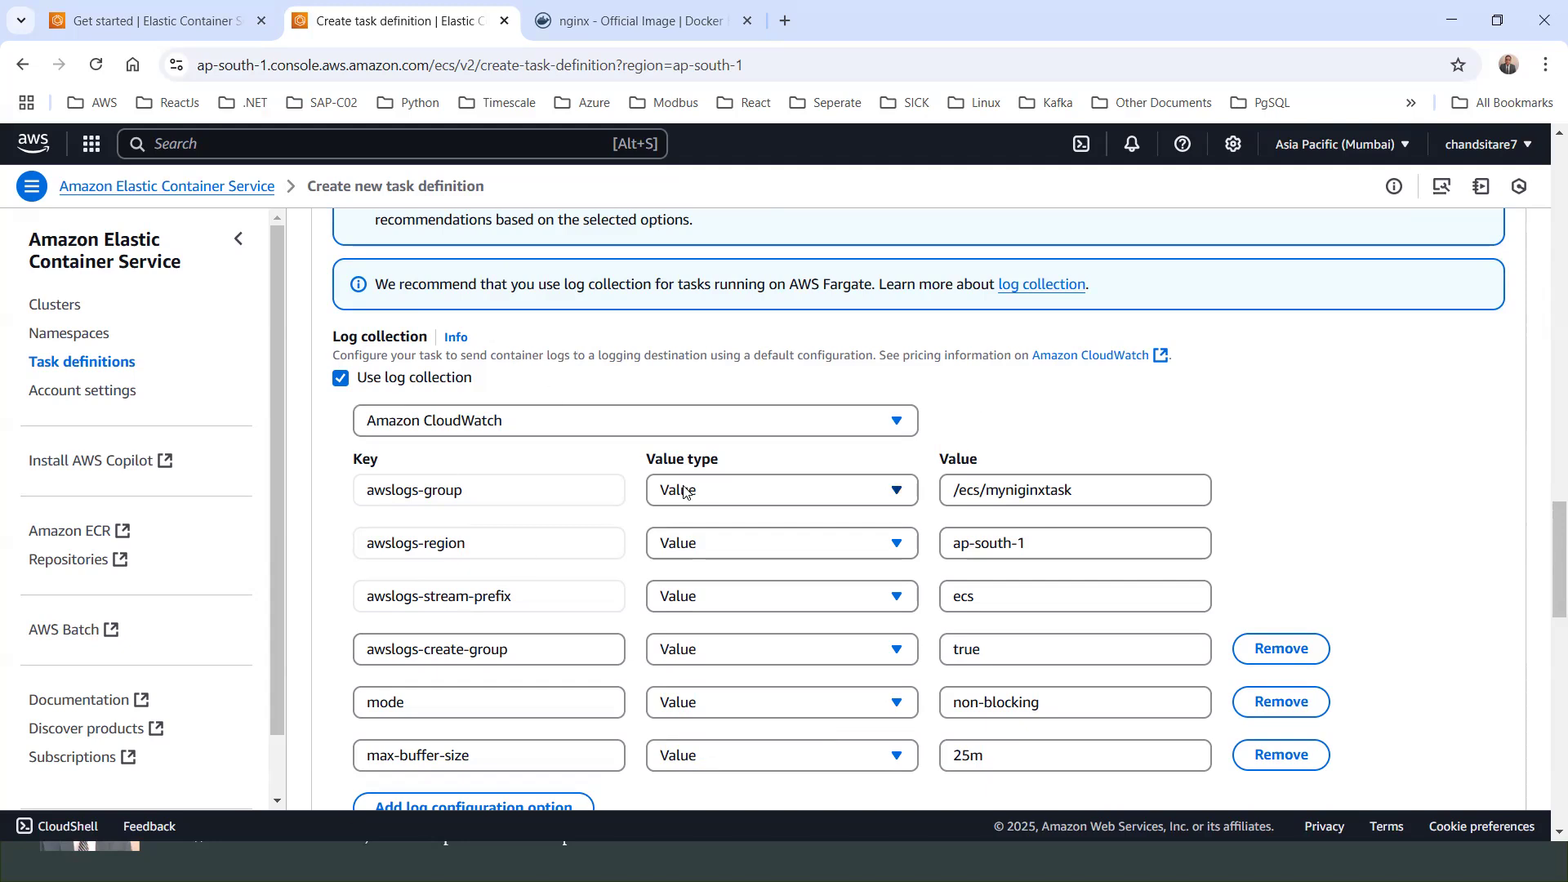
pyautogui.scroll(-1, 490, 490)
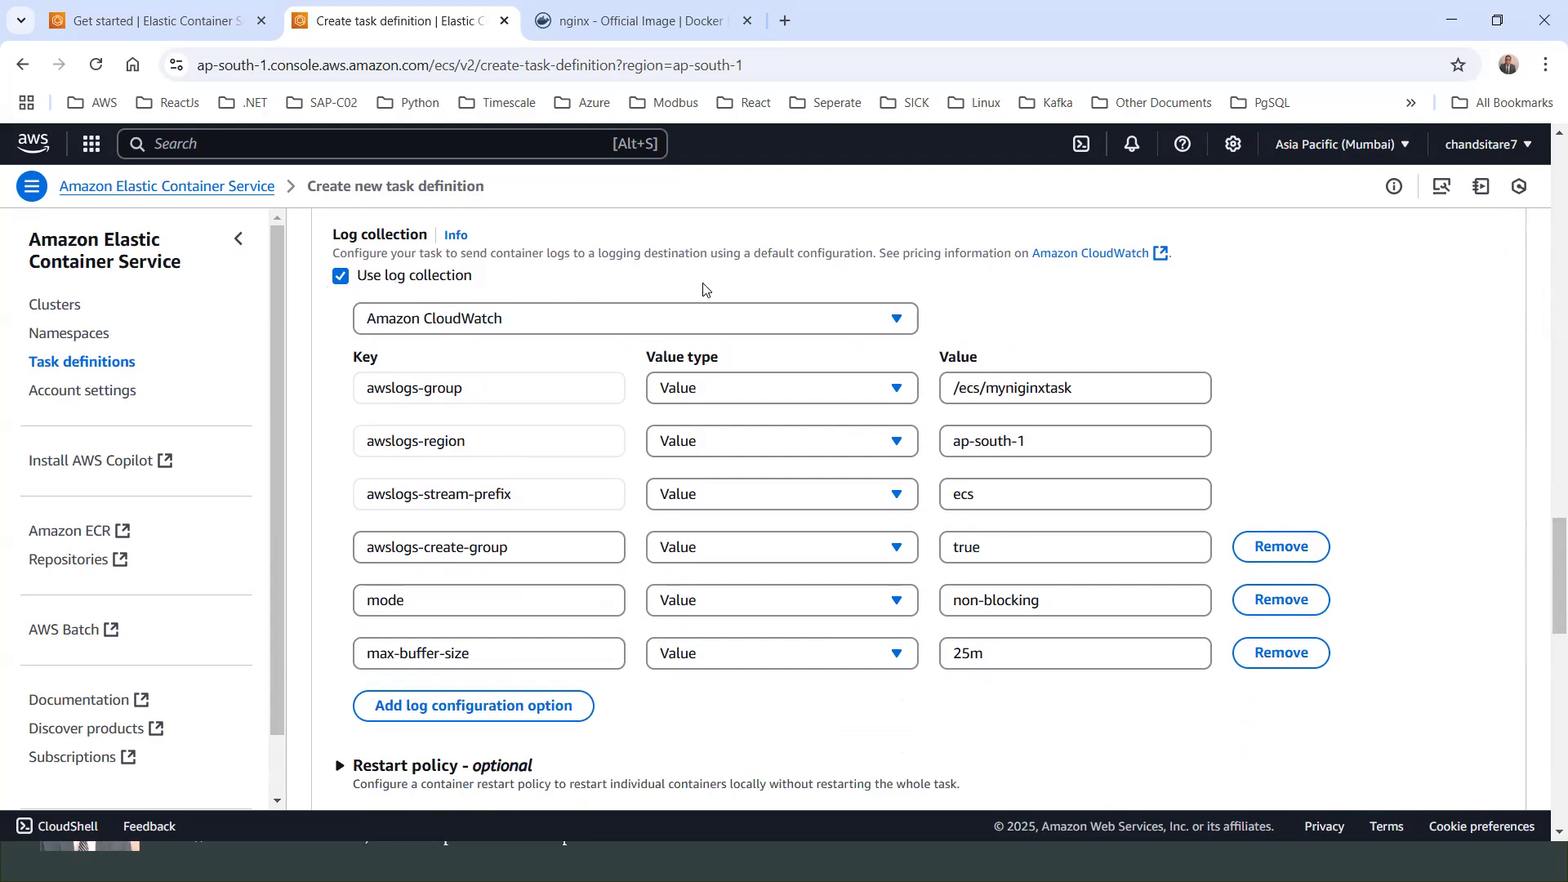
# Look through the remaining optional settings, including container network settings, storage, monitoring and tags, and go back over the container settings.
pyautogui.scroll(-3, 735, 367)
pyautogui.scroll(-1, 679, 447)
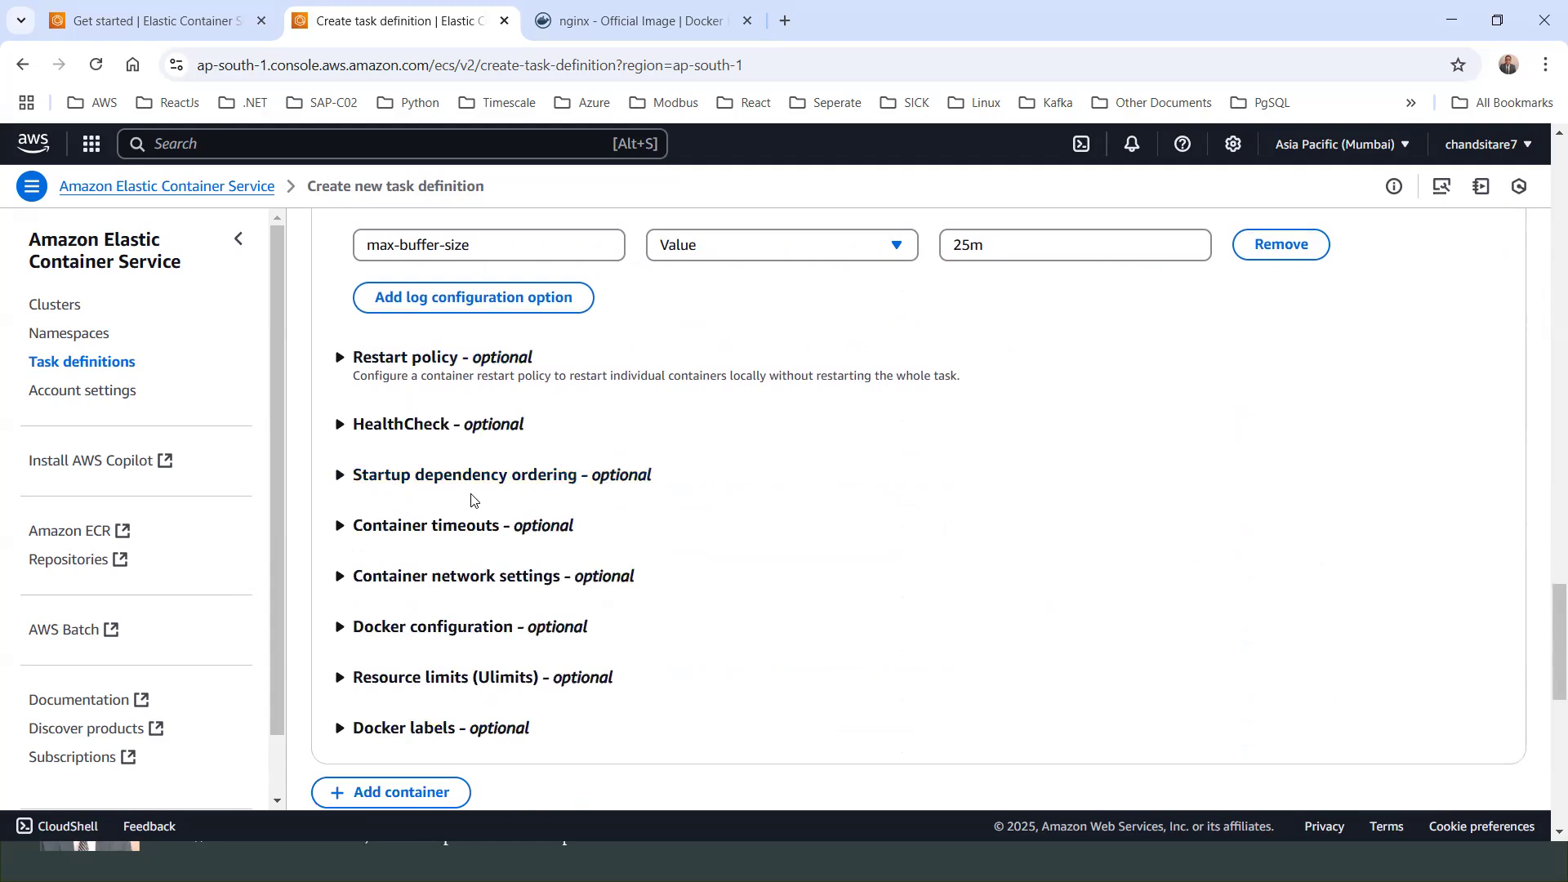
pyautogui.scroll(-1, 392, 498)
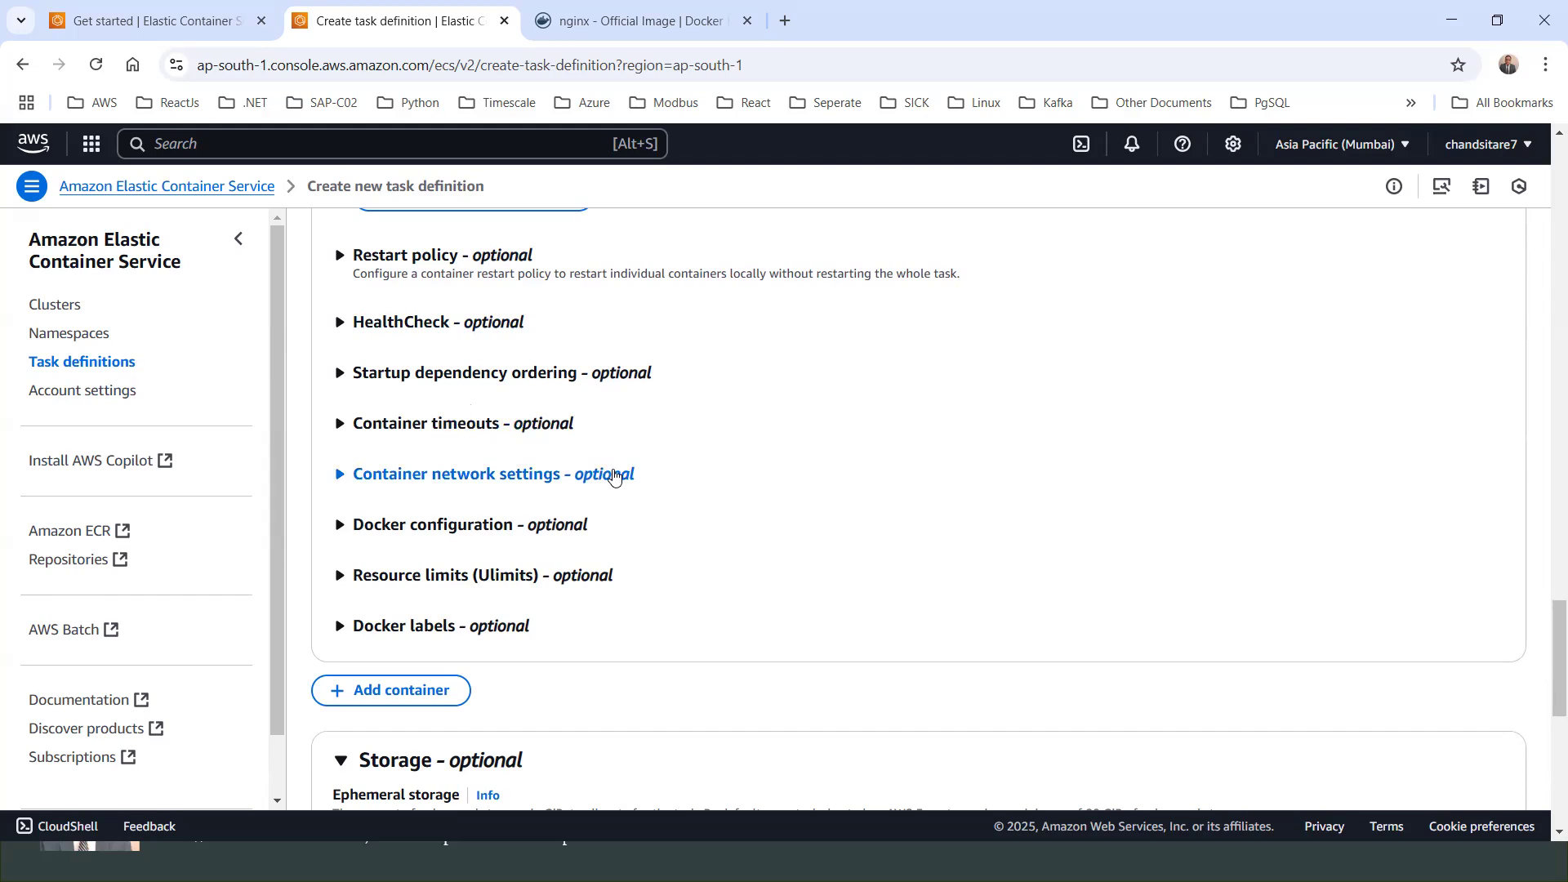
pyautogui.click(337, 475)
pyautogui.click(335, 475)
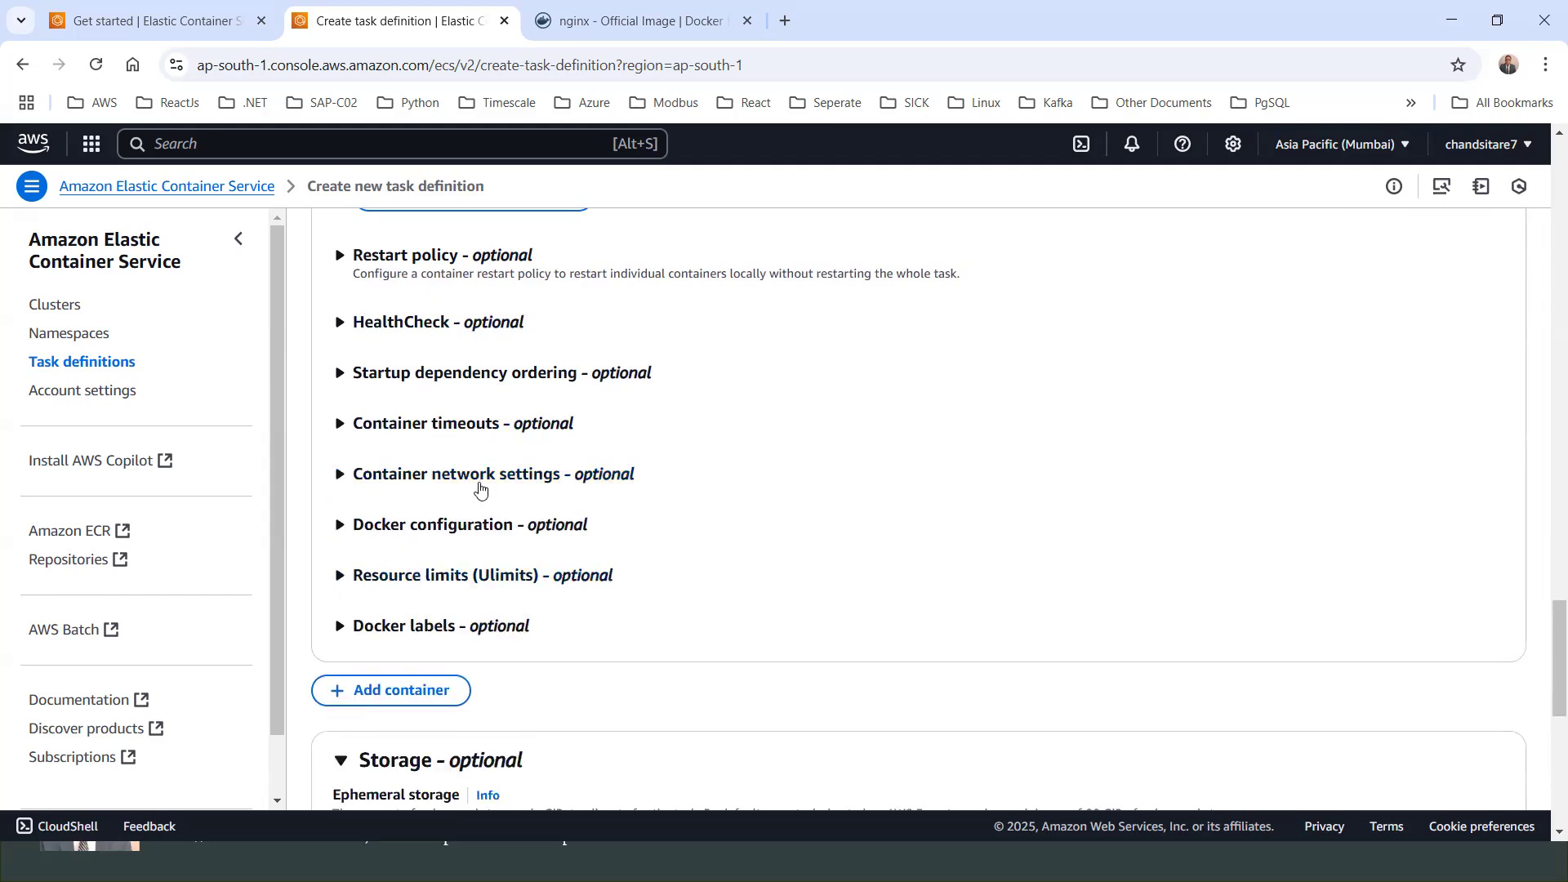
pyautogui.scroll(-4, 483, 494)
pyautogui.scroll(4, 466, 346)
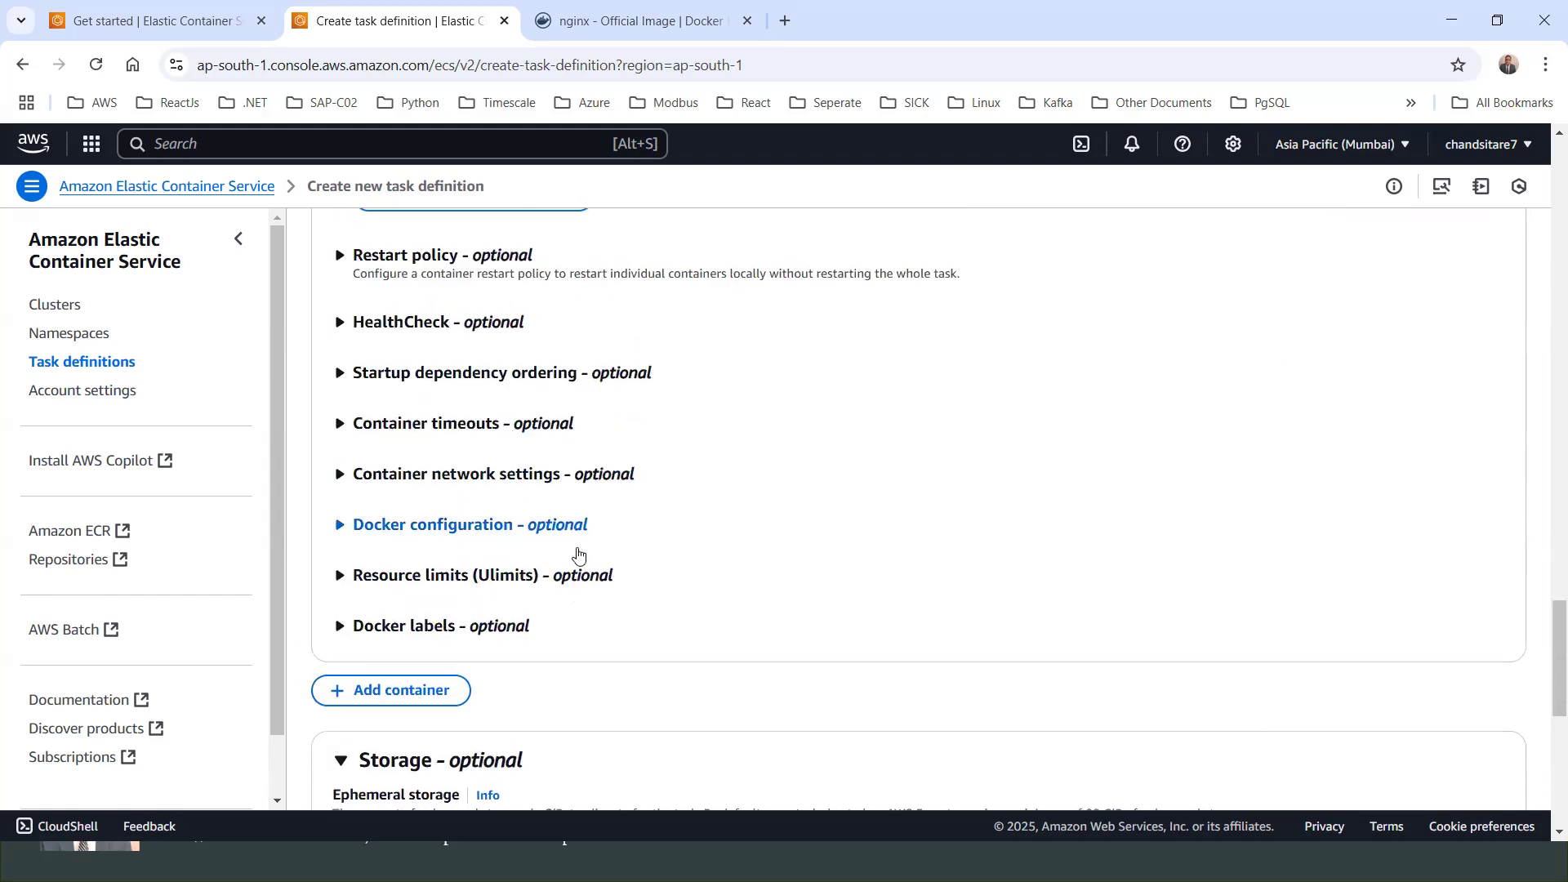
pyautogui.scroll(-4, 570, 616)
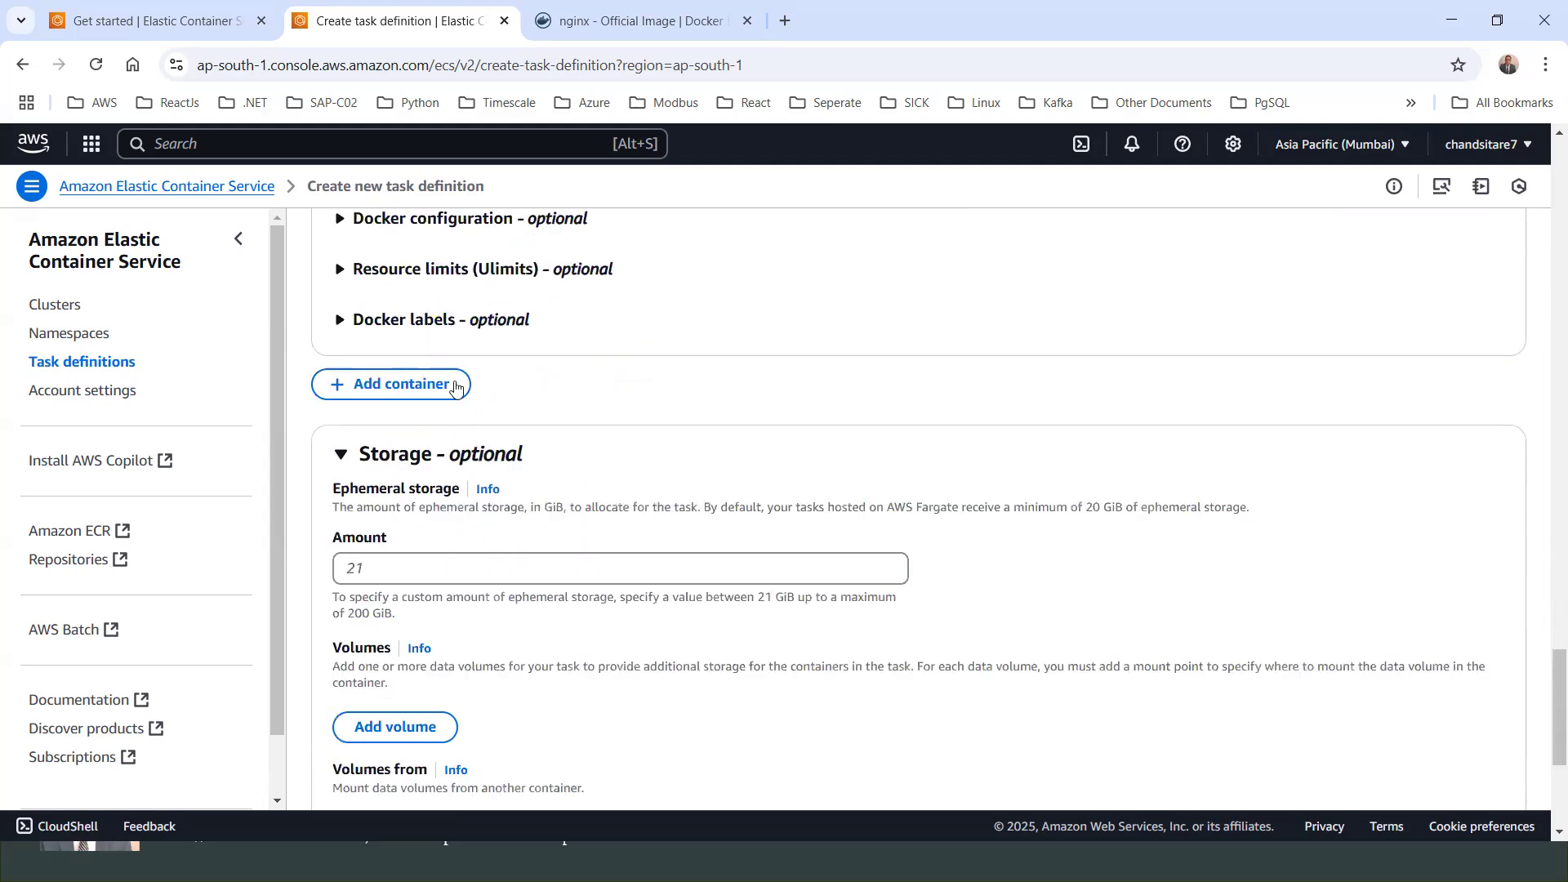
pyautogui.scroll(4, 596, 333)
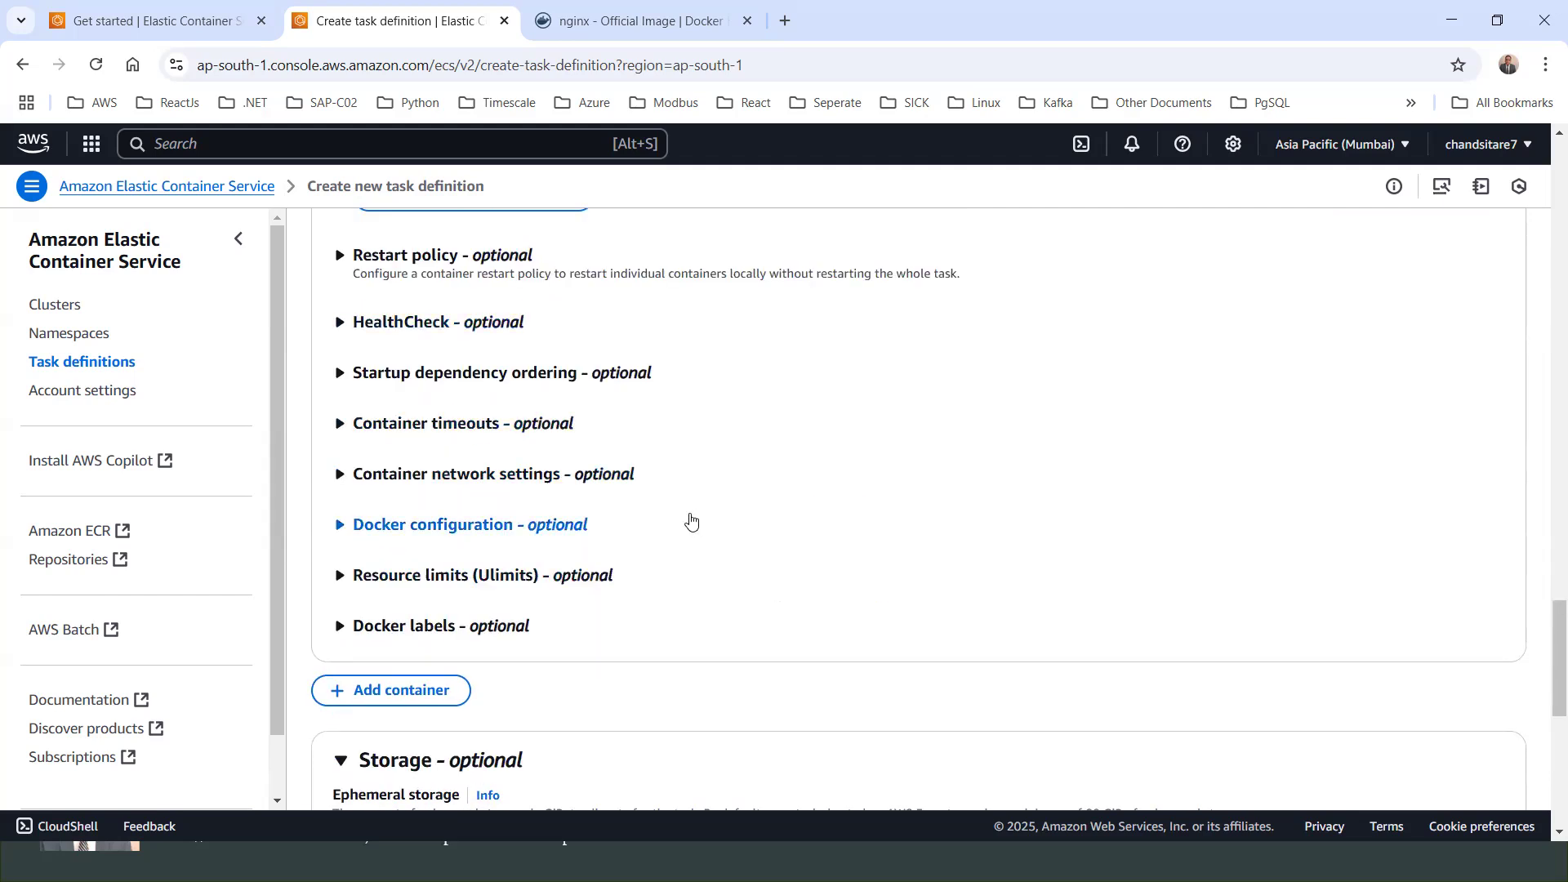
pyautogui.scroll(-8, 690, 520)
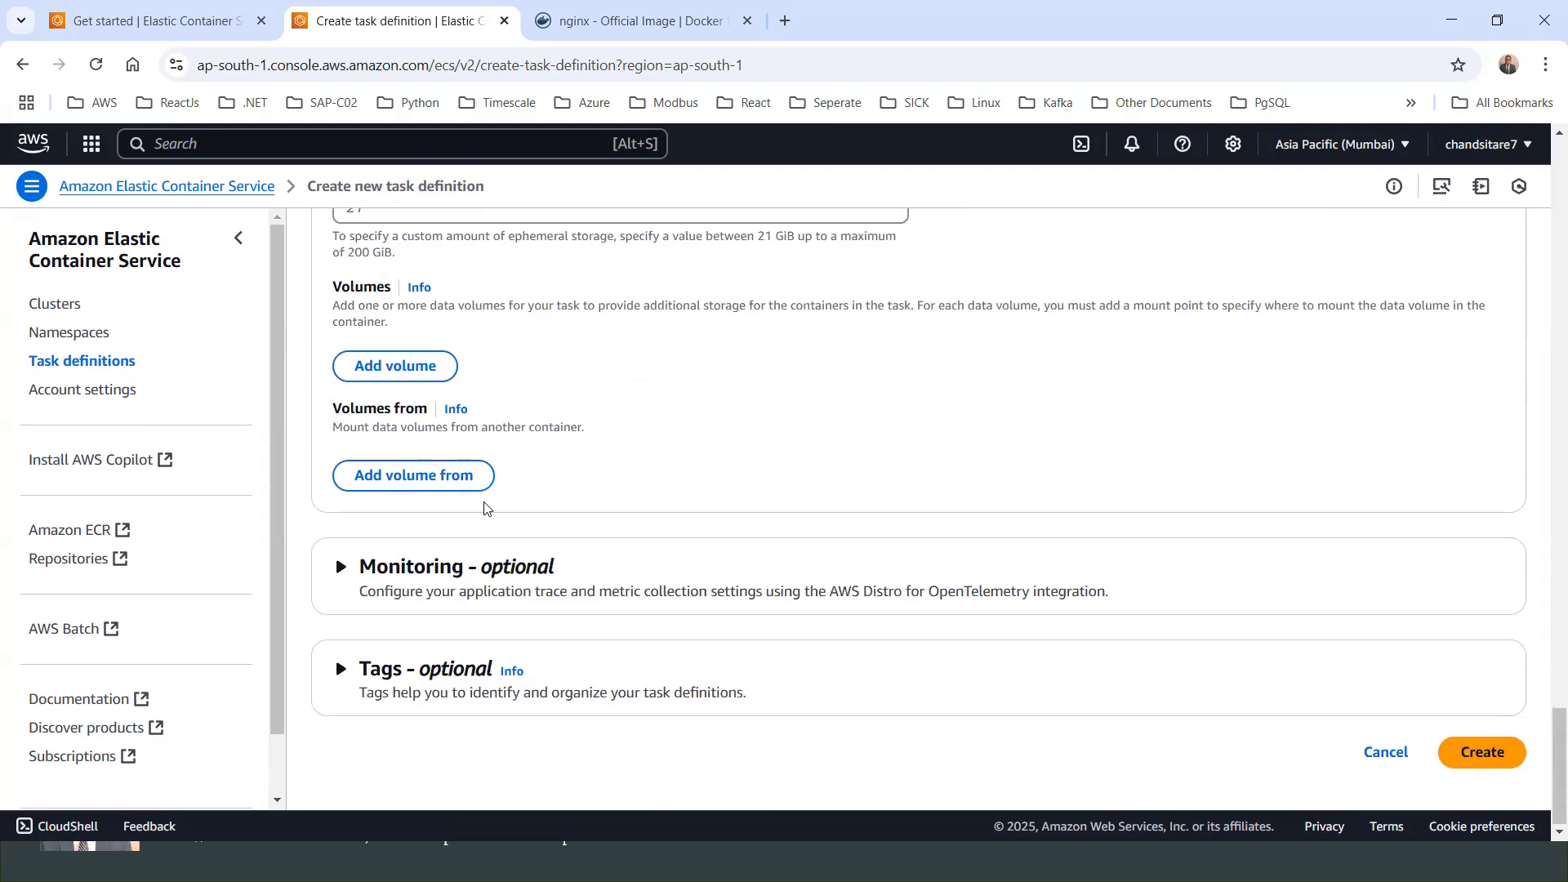
pyautogui.scroll(15, 483, 506)
pyautogui.scroll(12, 484, 487)
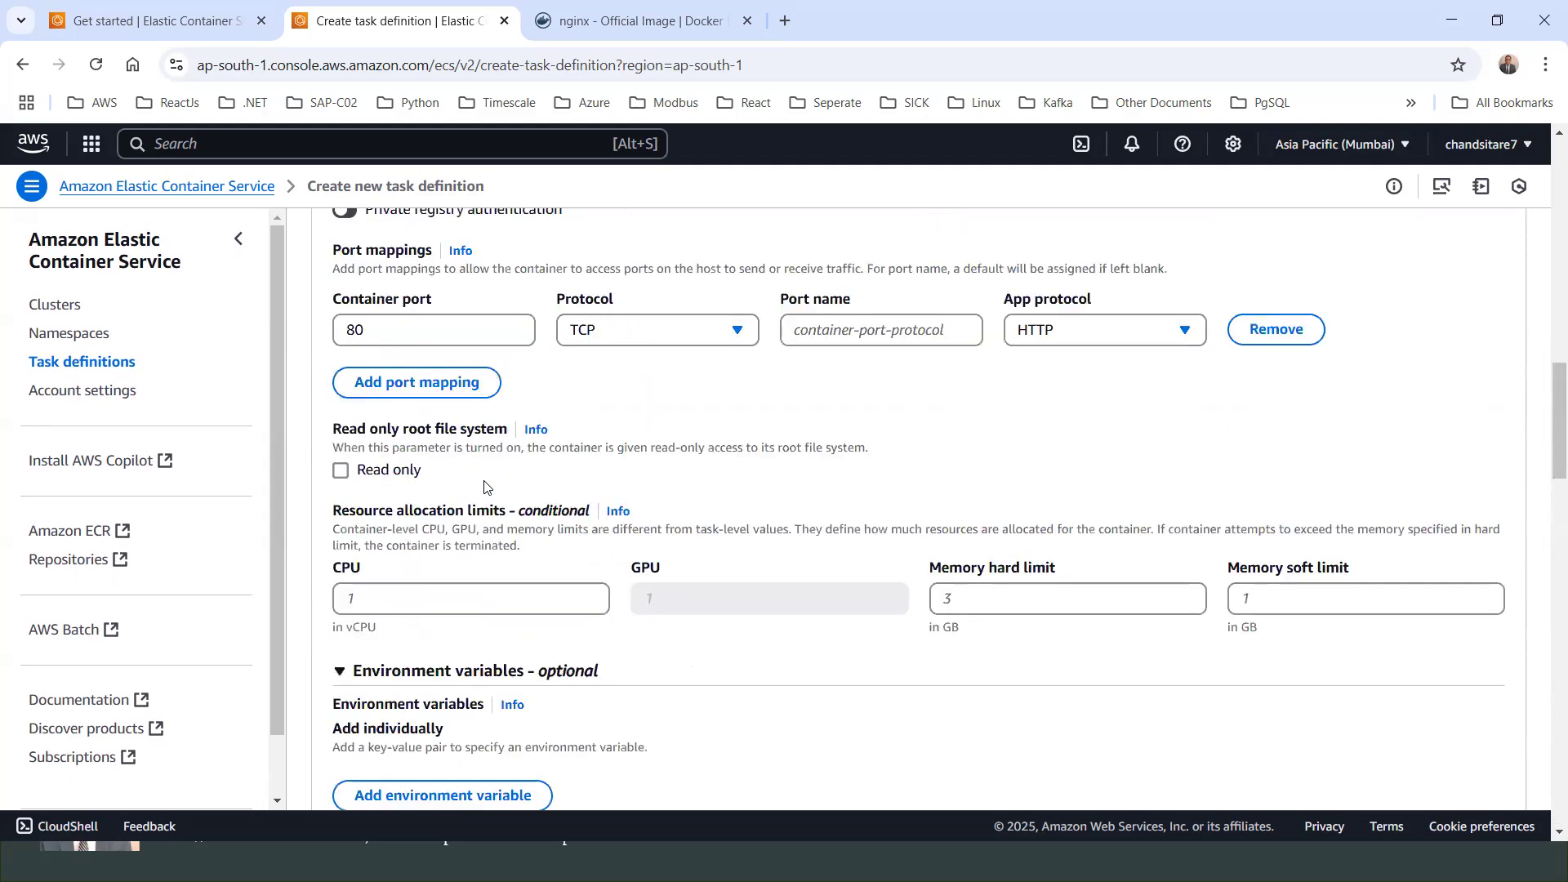
# Look over the completed container settings and create the task definition.
pyautogui.scroll(3, 798, 371)
pyautogui.scroll(-15, 711, 458)
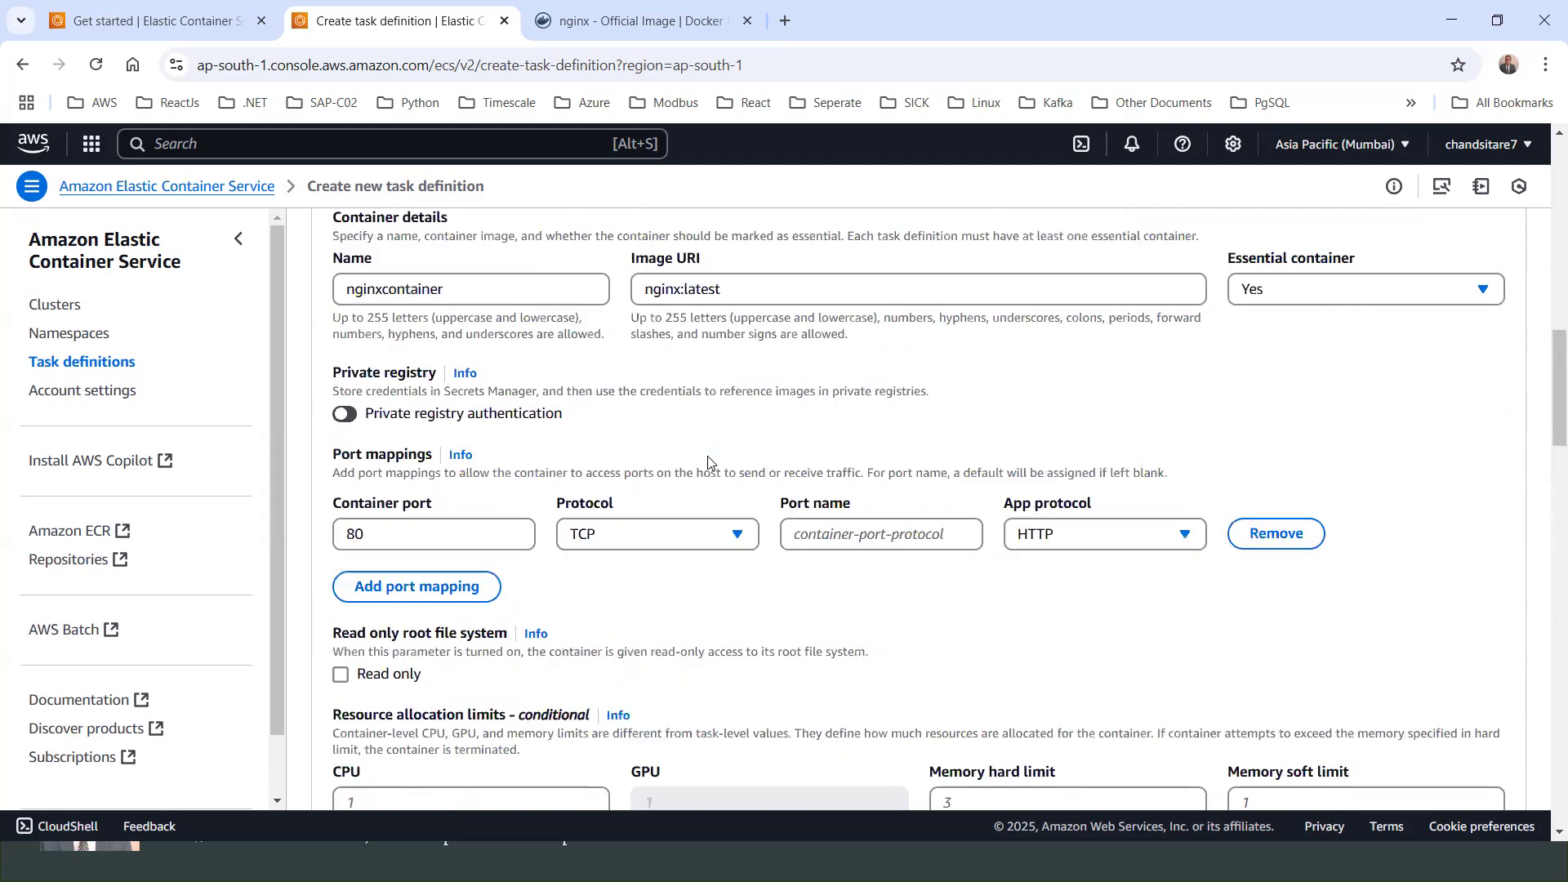
pyautogui.scroll(-15, 1232, 511)
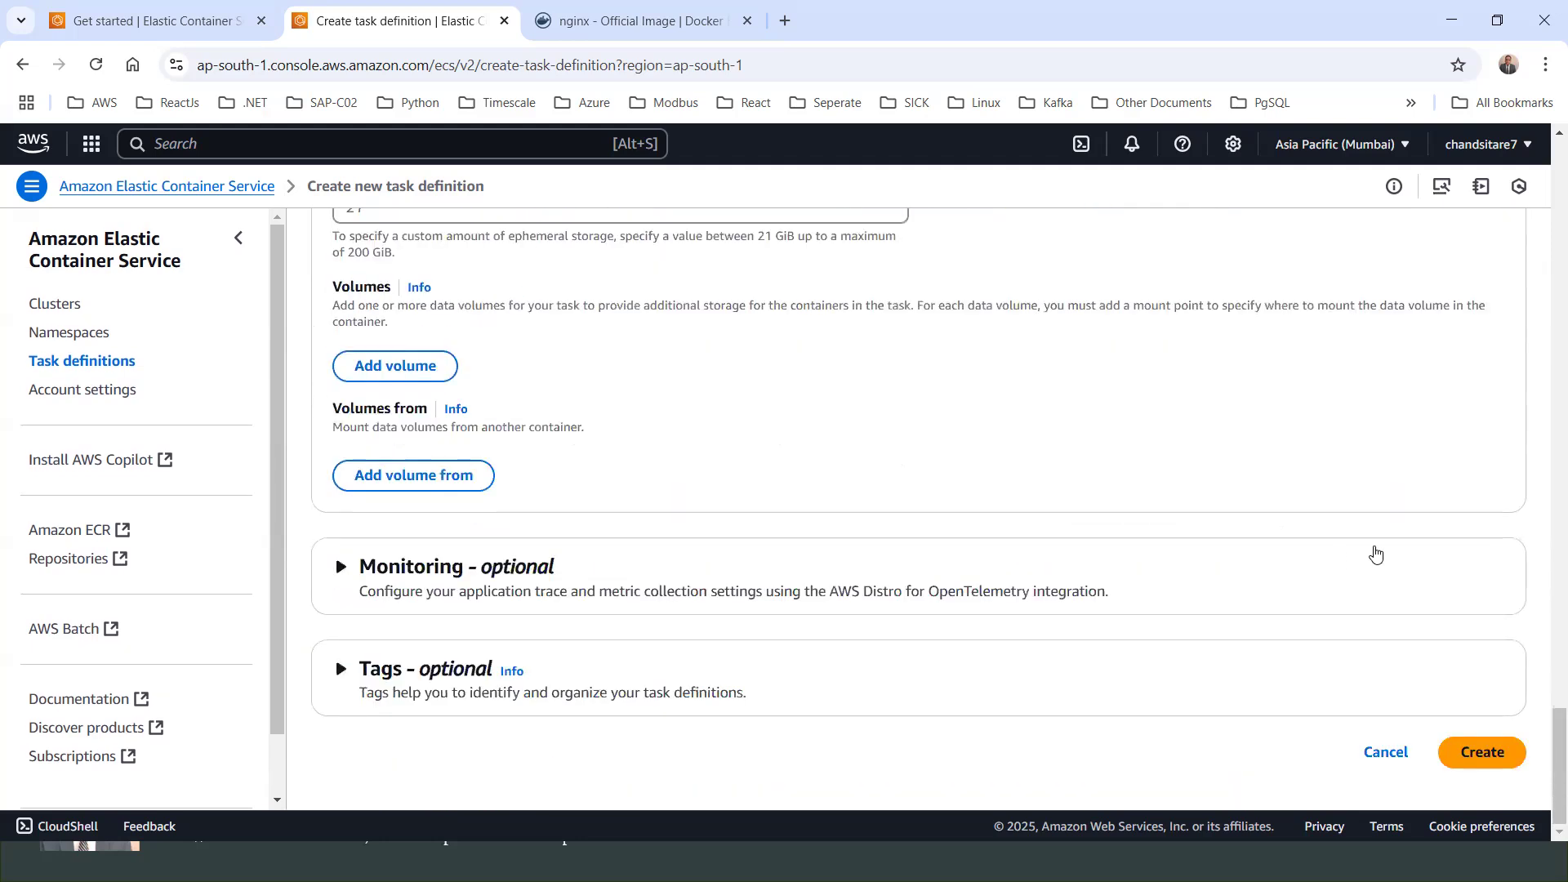
pyautogui.click(1484, 756)
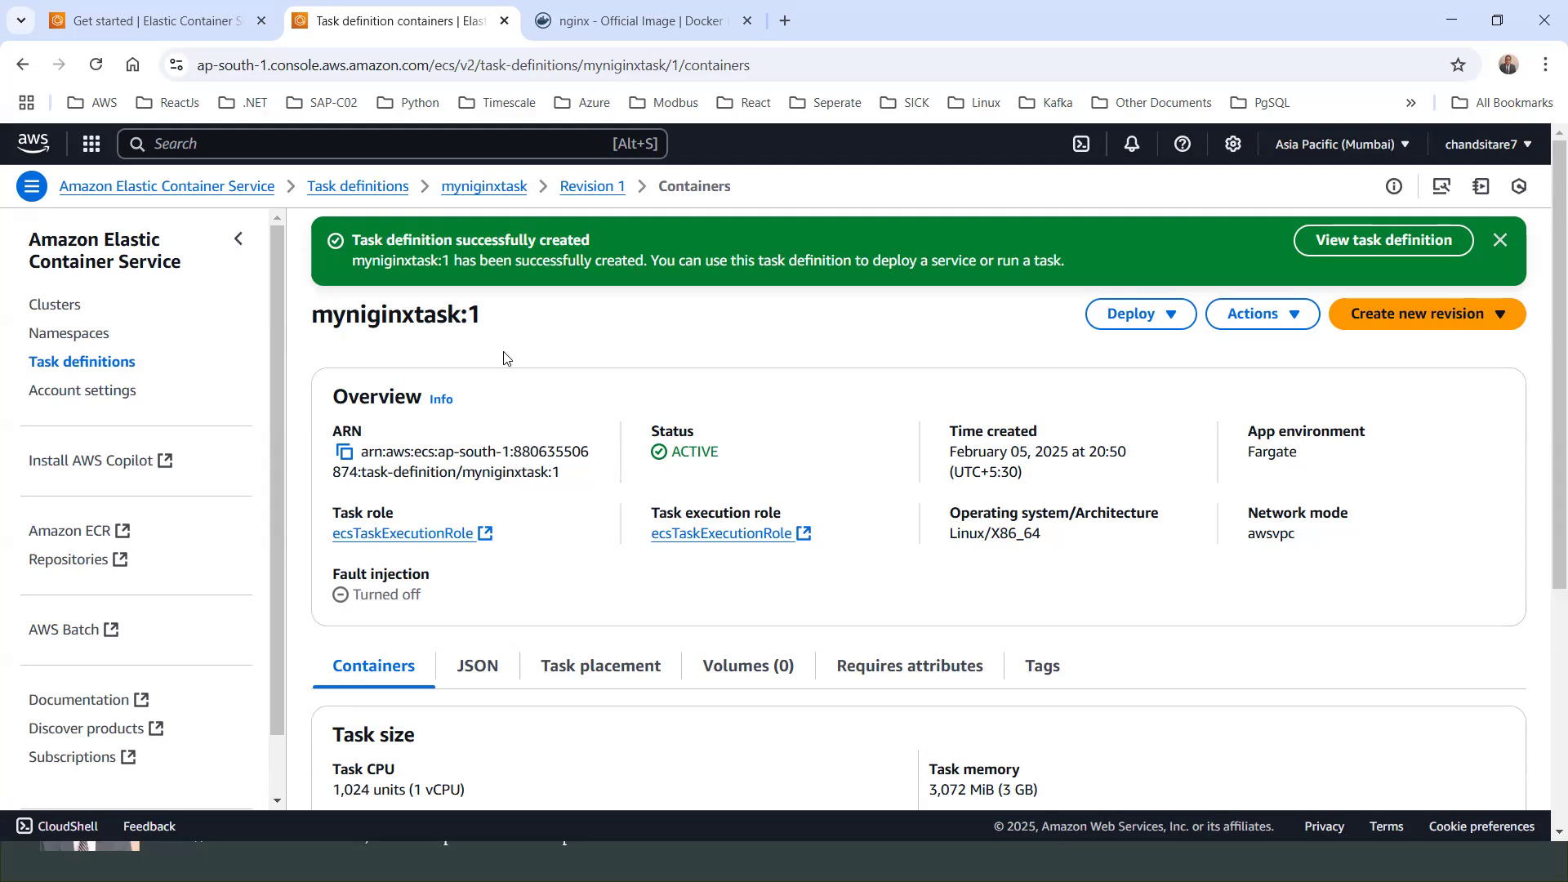
# Review the overview and task size of the new task definition, and check its deployment options.
pyautogui.scroll(-1, 476, 504)
pyautogui.scroll(-3, 473, 500)
pyautogui.scroll(3, 1144, 374)
pyautogui.click(1171, 317)
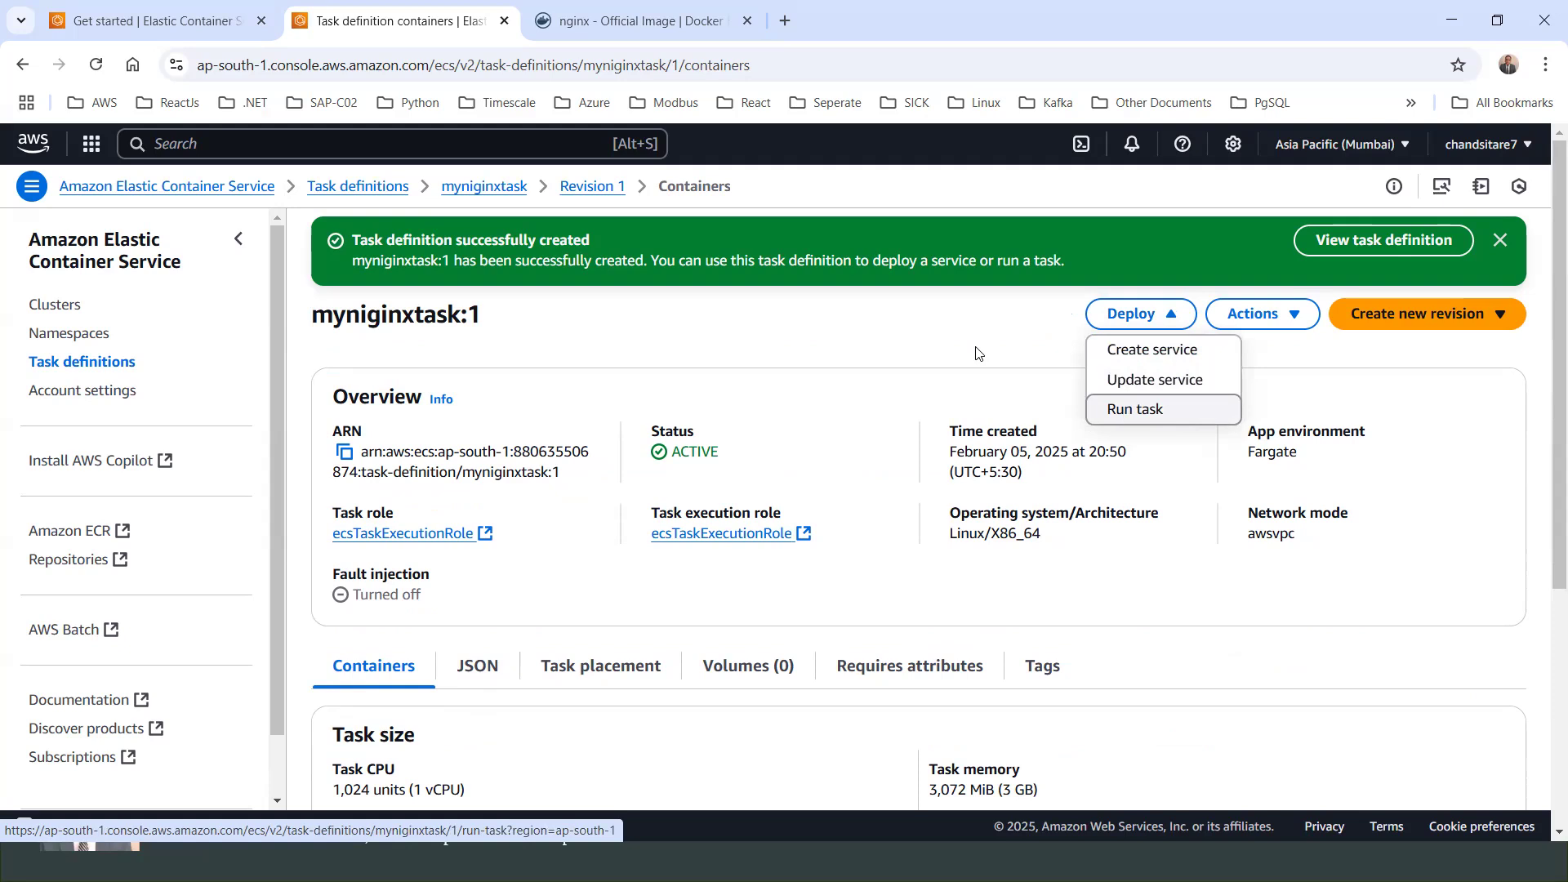
# Open the devcluster101 cluster and start creating a service in it.
pyautogui.click(45, 308)
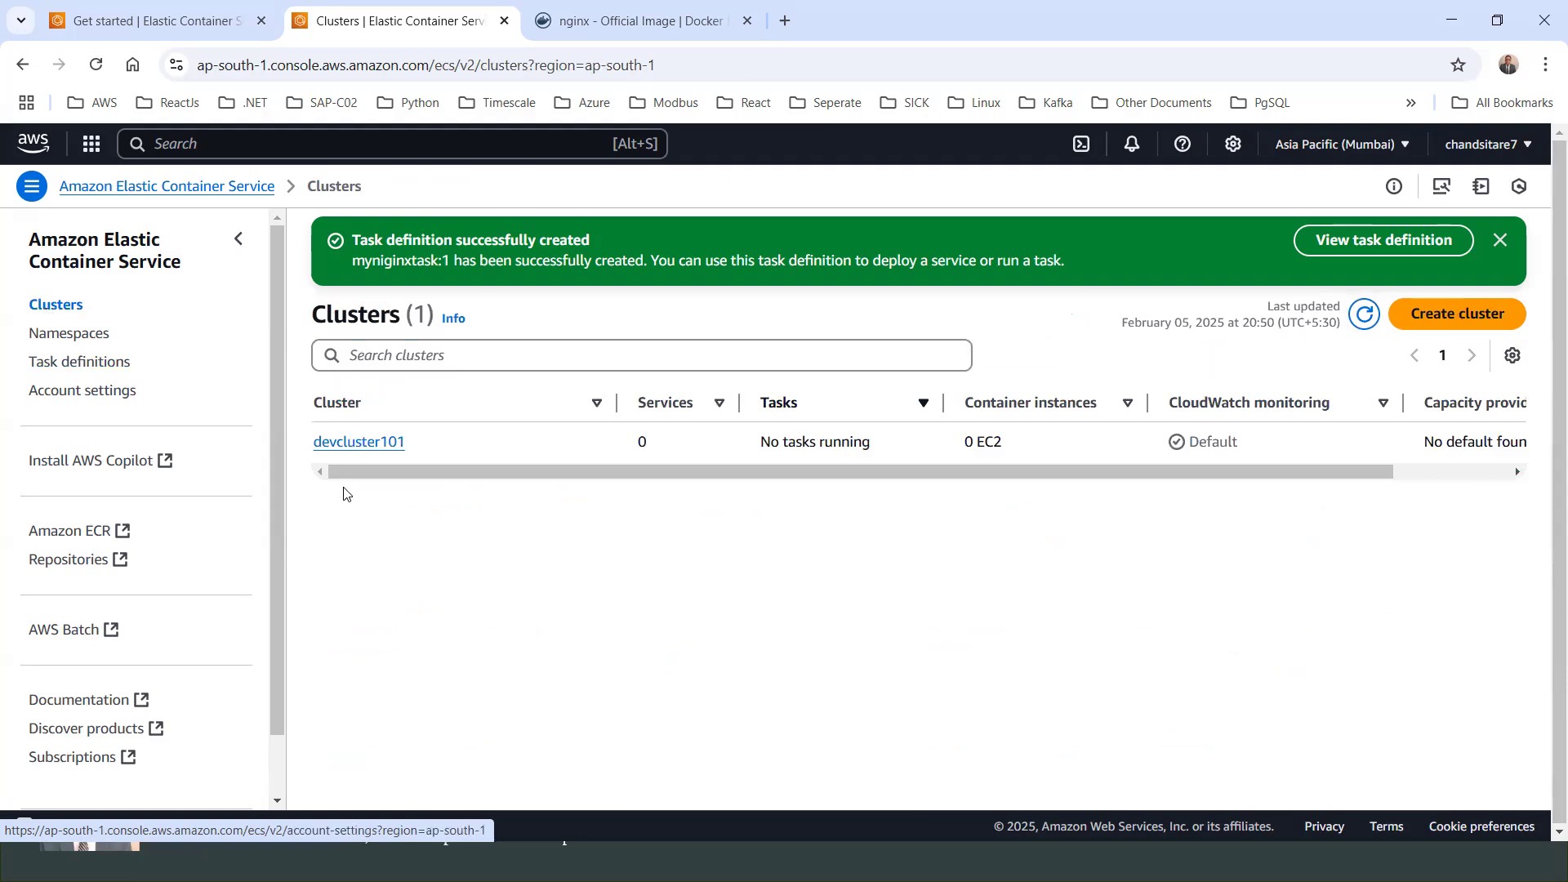
pyautogui.click(370, 441)
pyautogui.scroll(-3, 580, 476)
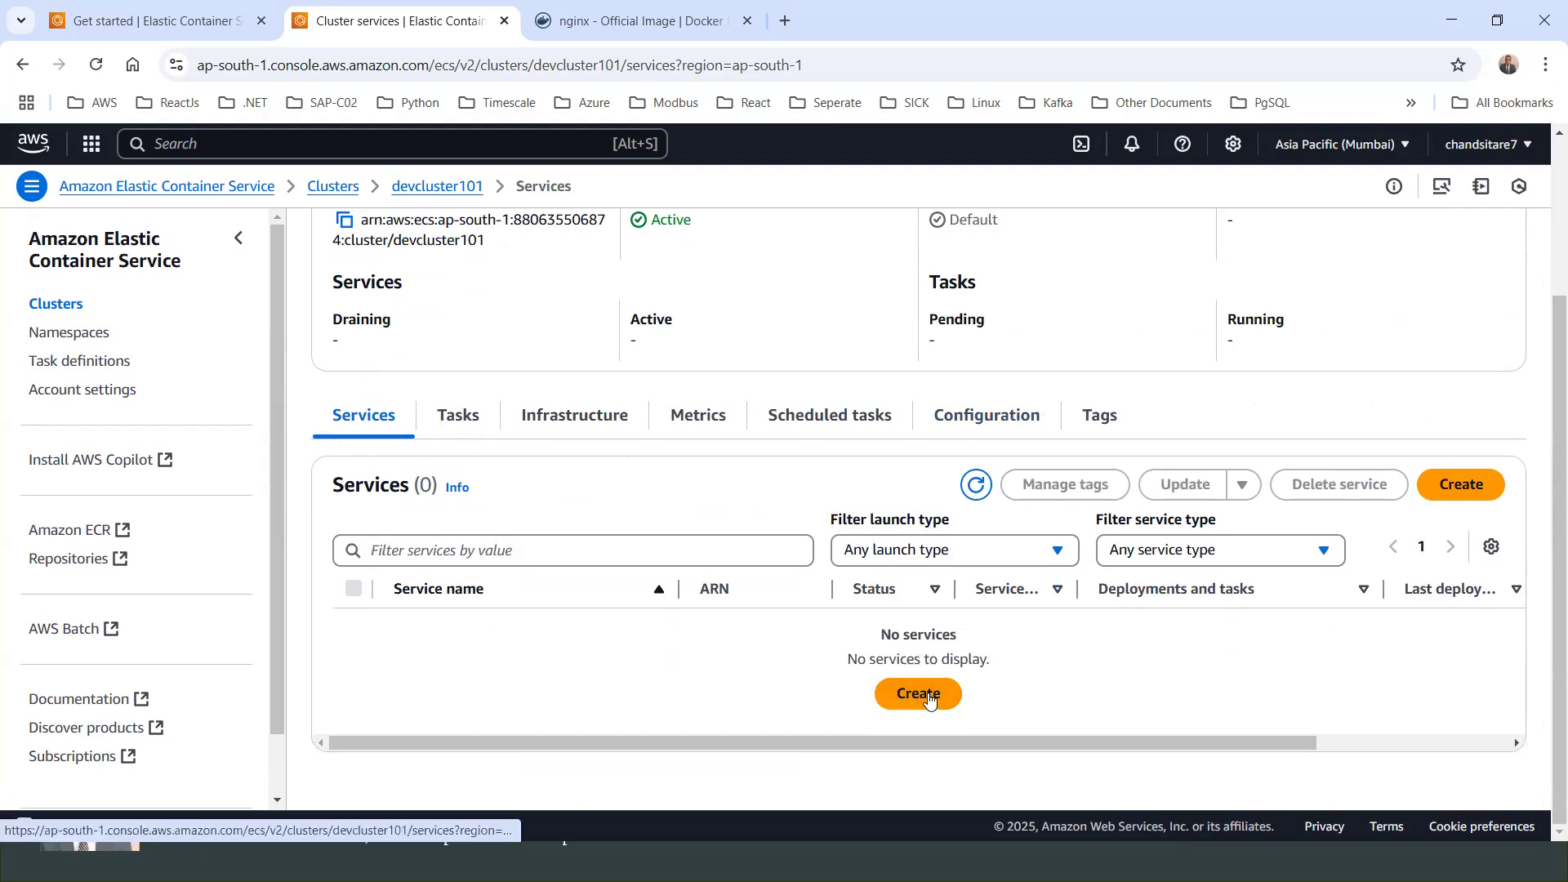
pyautogui.click(921, 693)
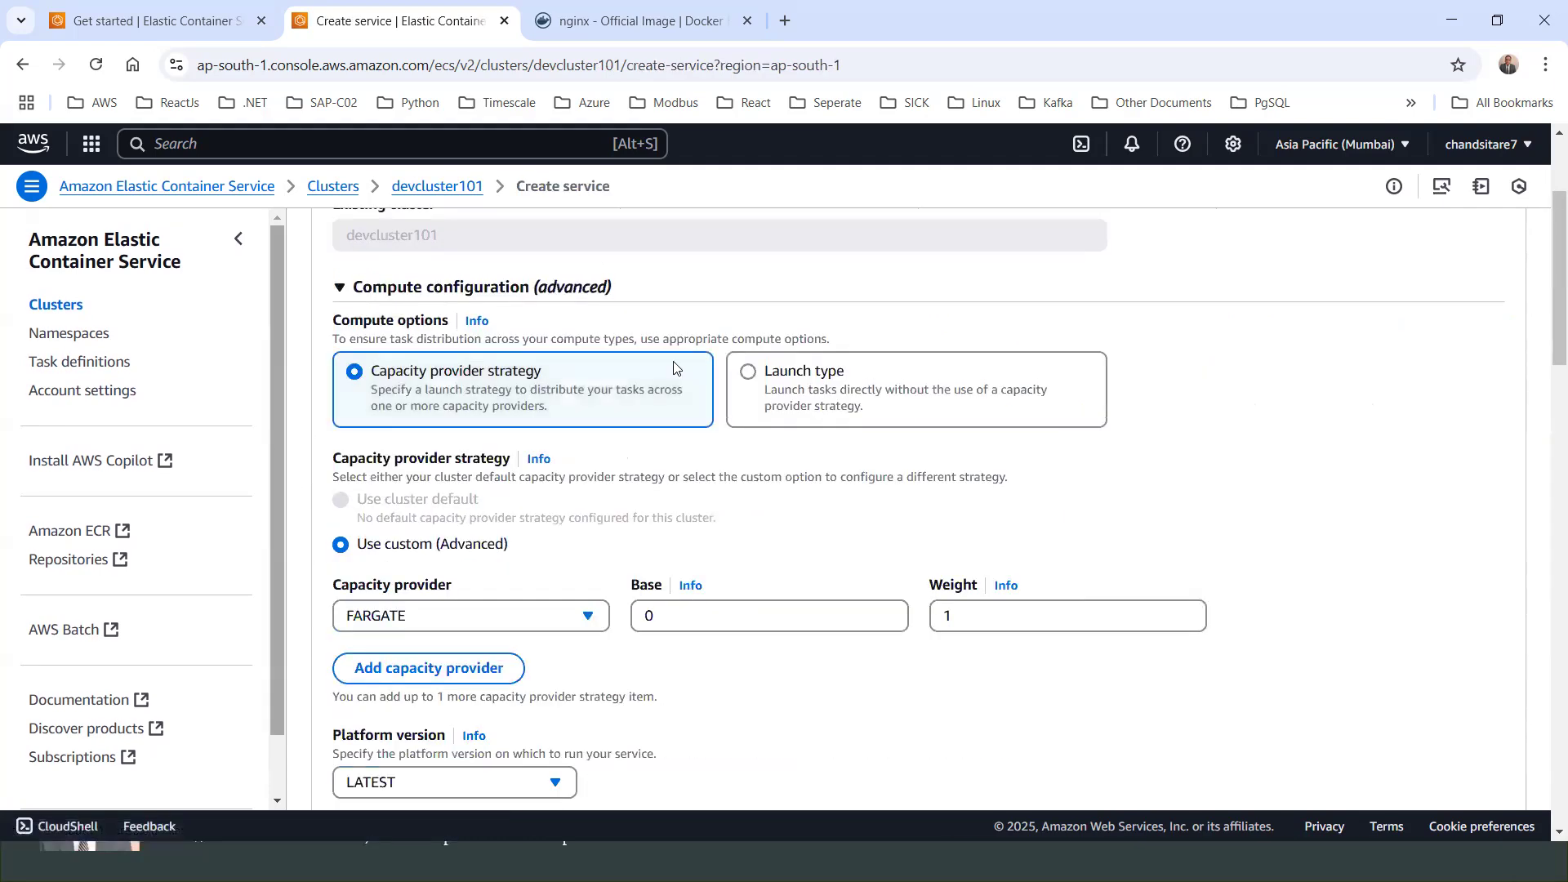
# Switch the service's compute option to Launch type, with FARGATE on the LATEST platform version.
pyautogui.scroll(-1, 721, 373)
pyautogui.scroll(3, 742, 342)
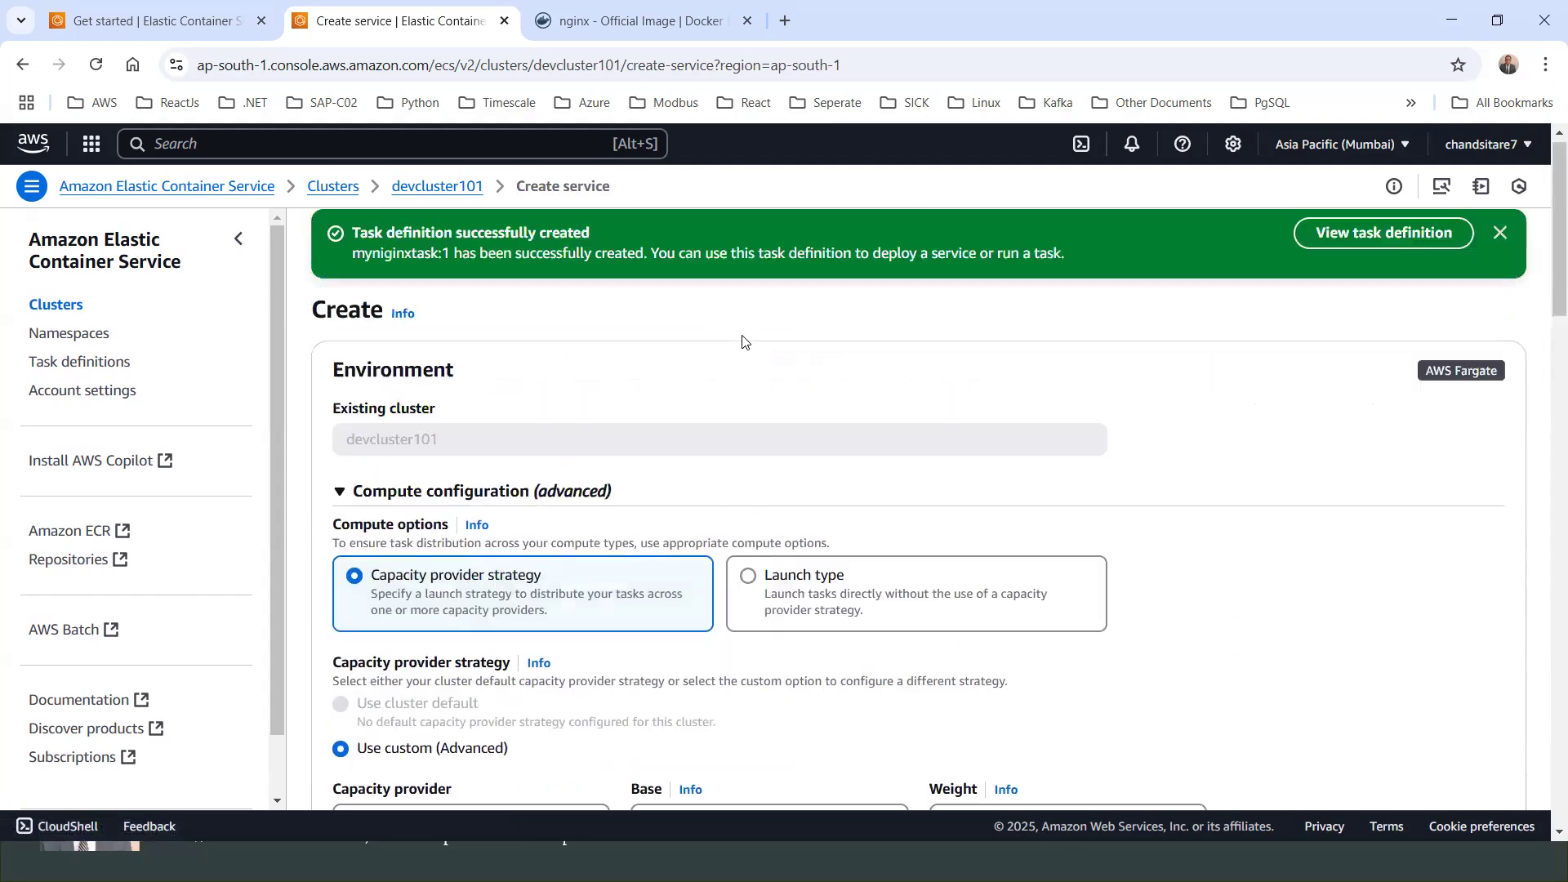
pyautogui.click(756, 586)
pyautogui.scroll(-2, 873, 555)
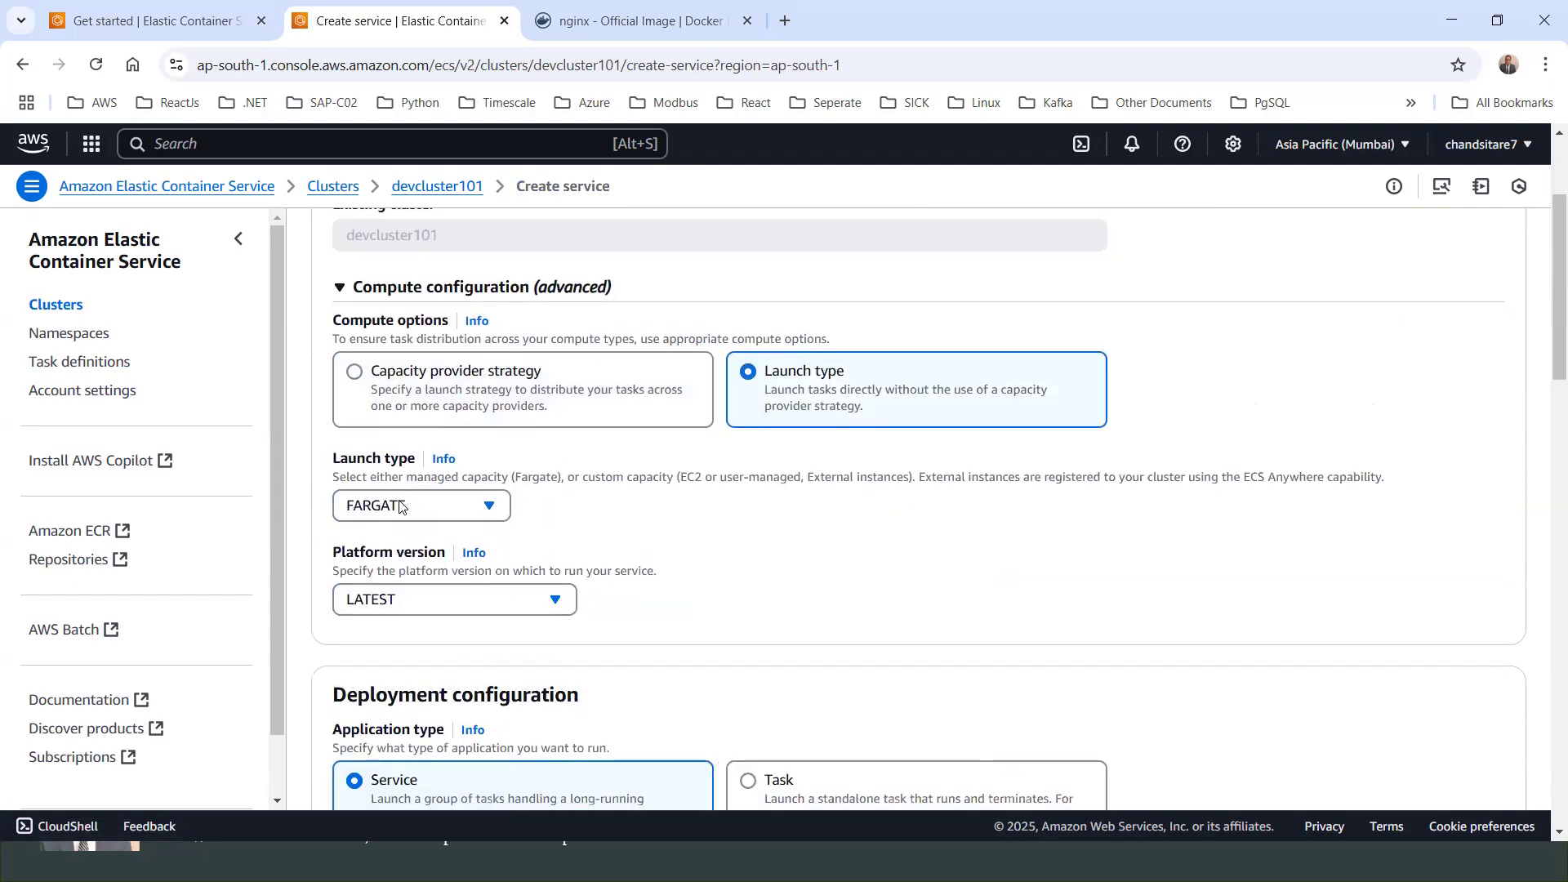
# Select the myniginxtask family as the service's task definition in the deployment configuration.
pyautogui.scroll(-2, 409, 571)
pyautogui.scroll(-2, 355, 547)
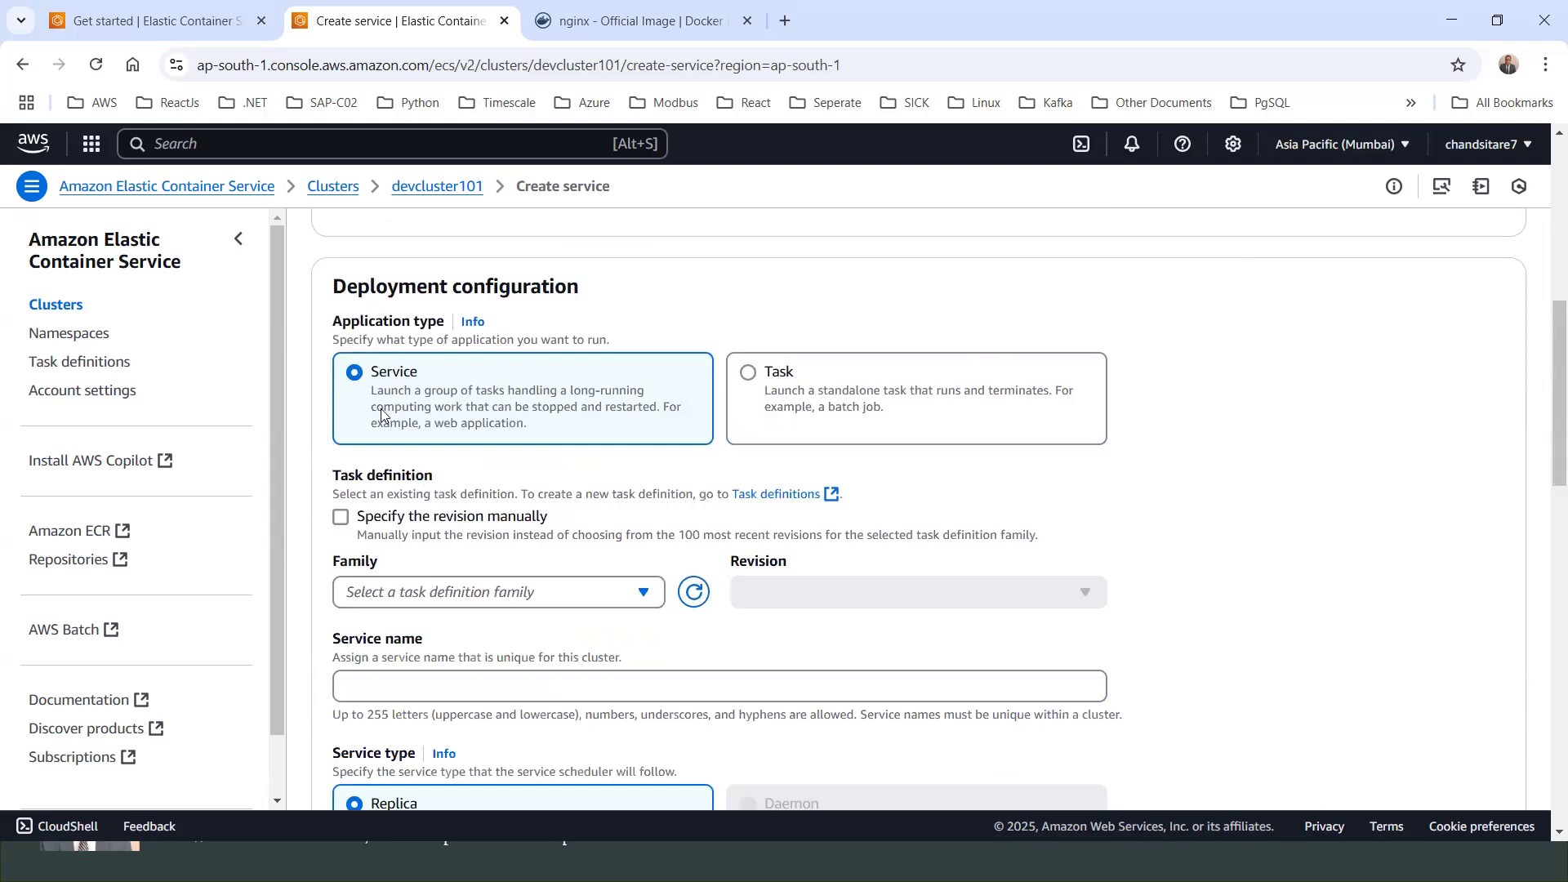
pyautogui.click(641, 594)
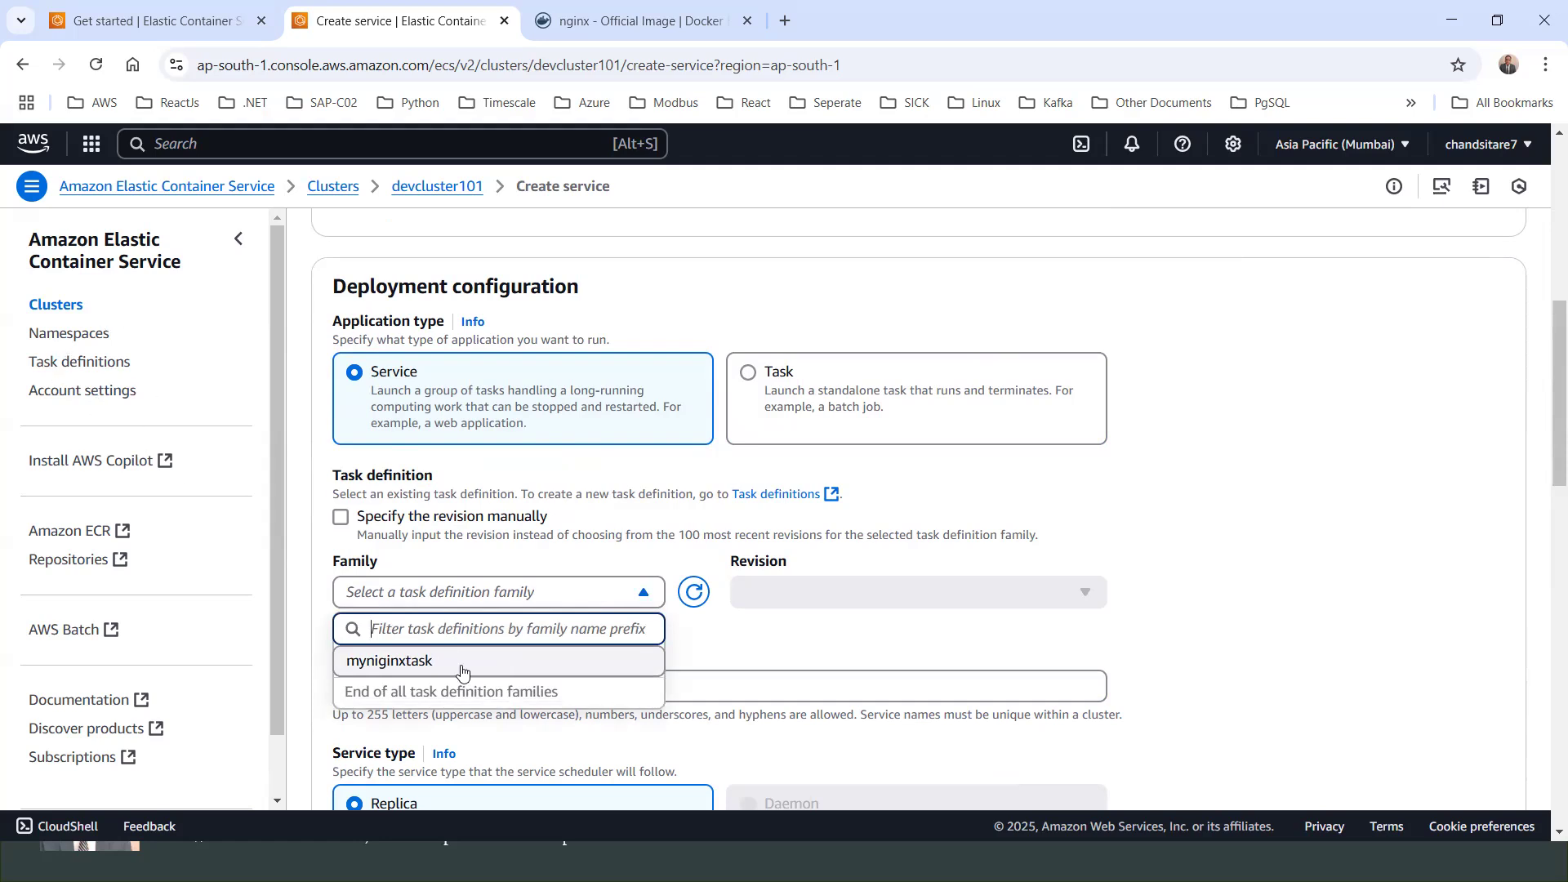
pyautogui.click(387, 666)
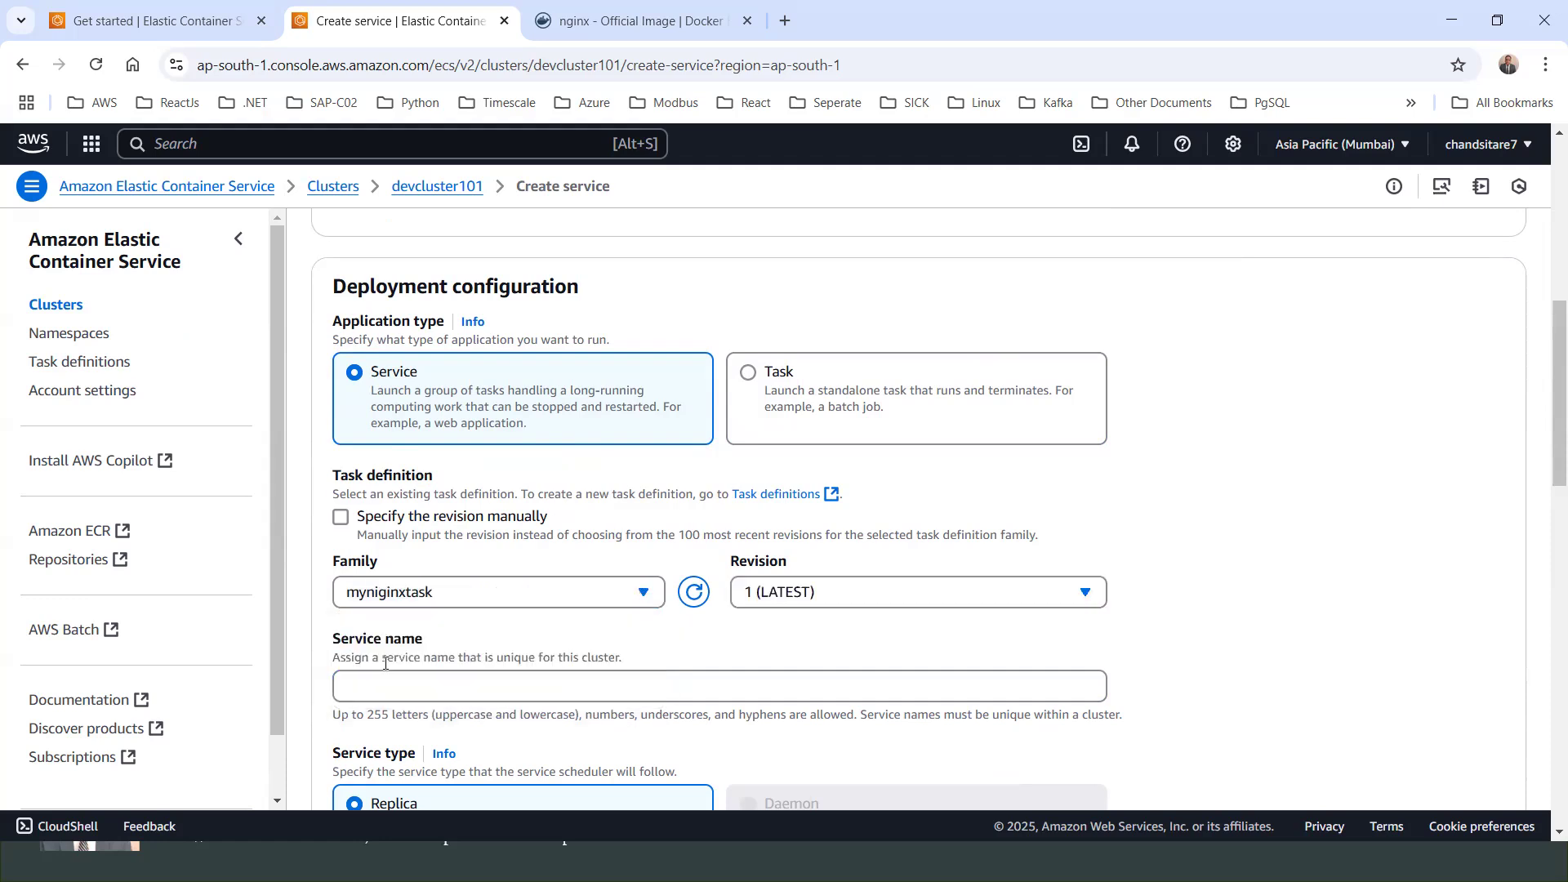
# Name the service mynginxservice.
pyautogui.scroll(-3, 615, 601)
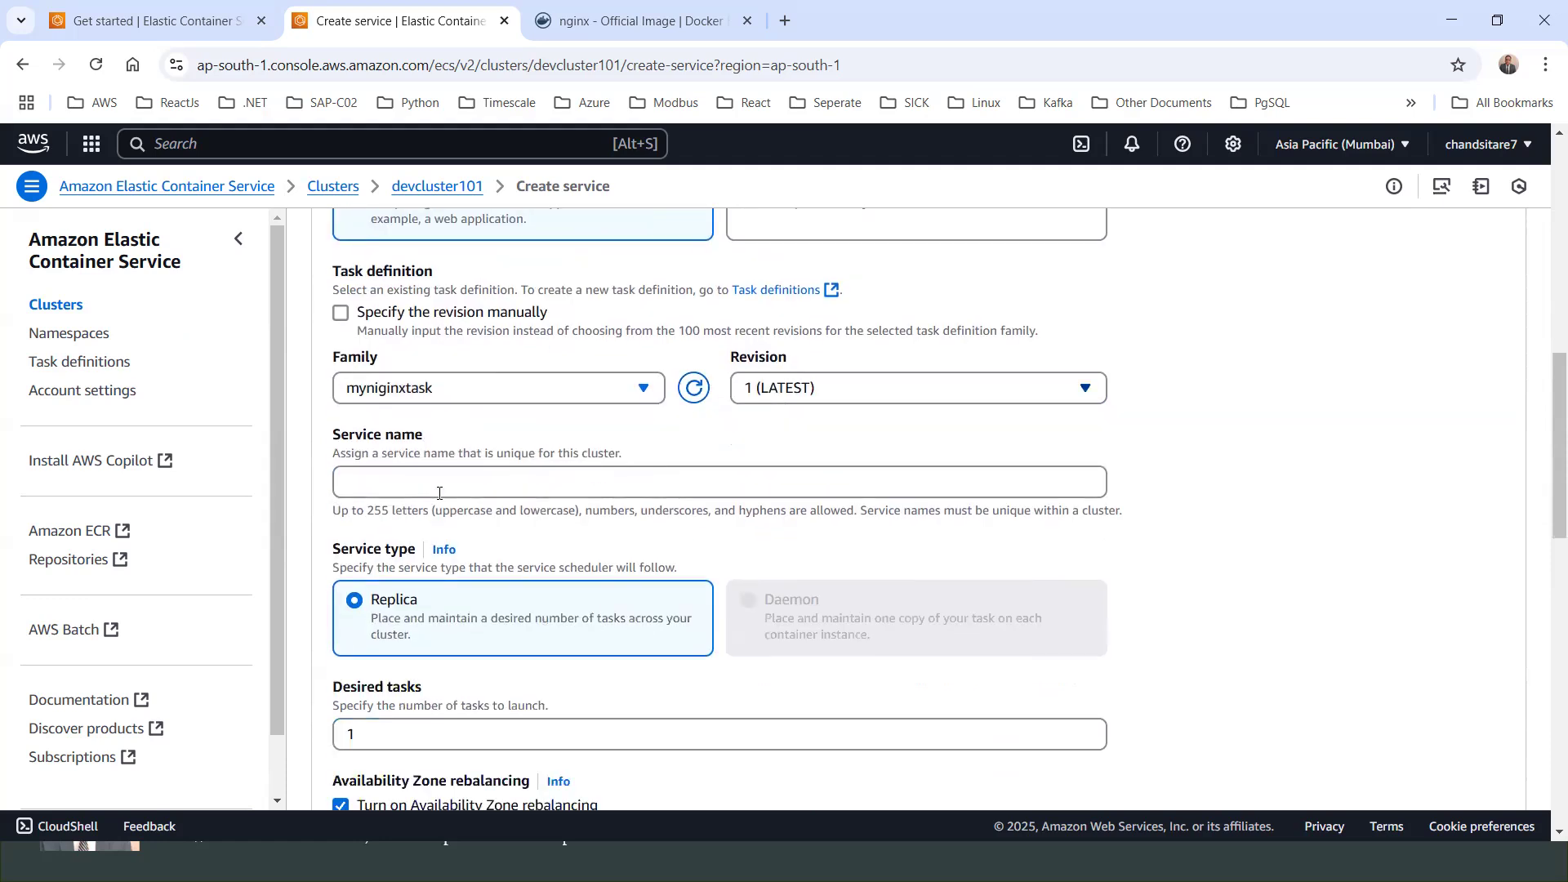
pyautogui.click(397, 495)
pyautogui.write('m')
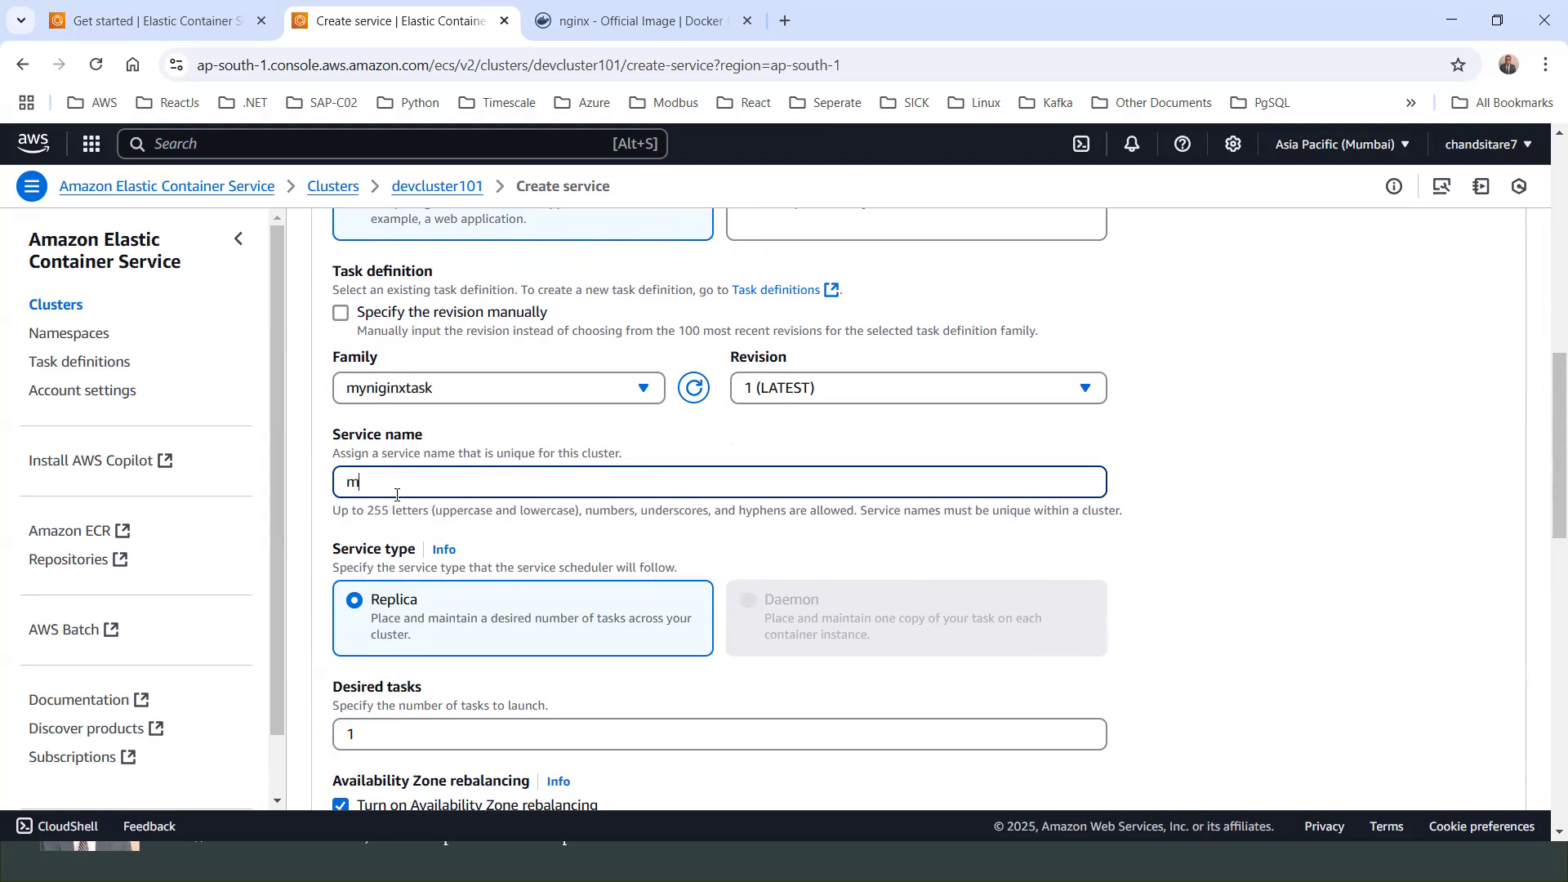
pyautogui.write('ynginxservice')
pyautogui.moveTo(498, 483); pyautogui.dragTo(333, 489)
# Set the service's number of desired tasks to 2.
pyautogui.scroll(-1, 581, 521)
pyautogui.scroll(-1, 420, 501)
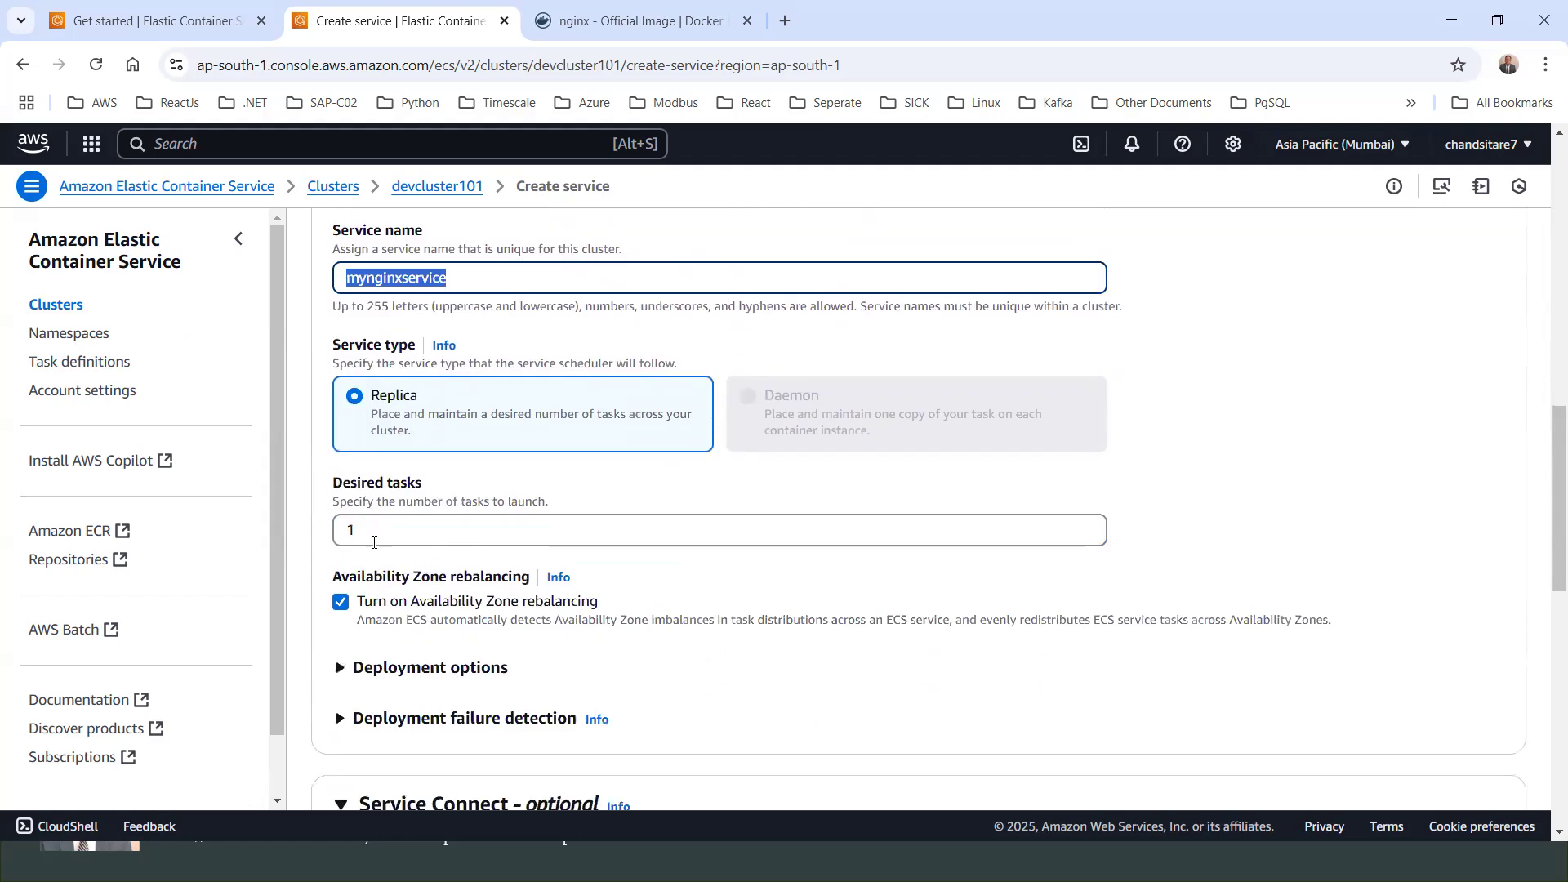
pyautogui.moveTo(392, 532); pyautogui.dragTo(328, 542)
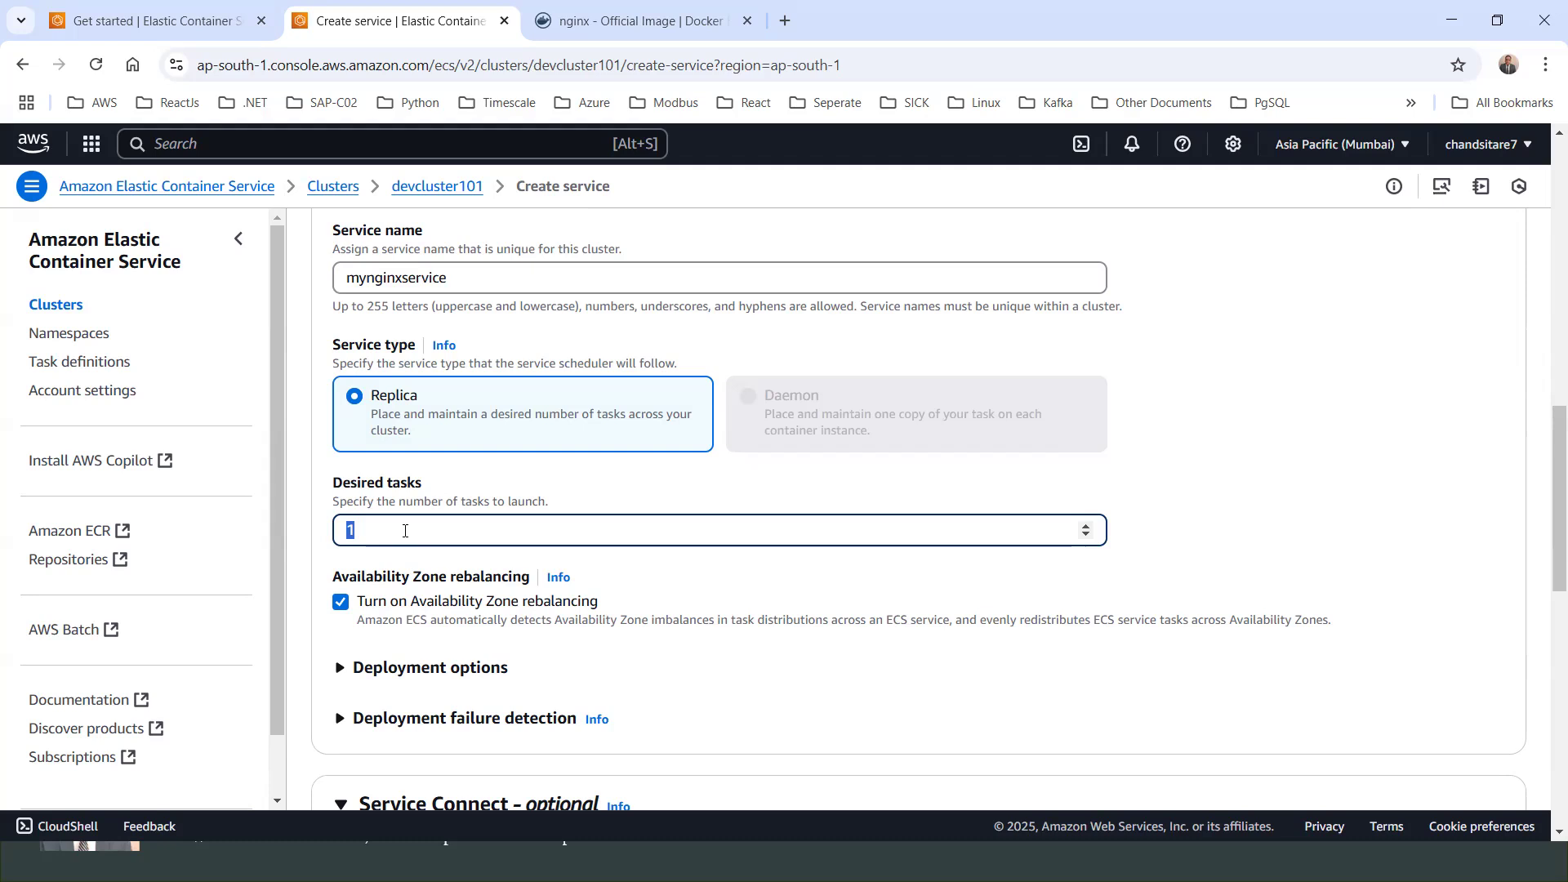
pyautogui.click(400, 535)
pyautogui.moveTo(386, 533); pyautogui.dragTo(306, 541)
pyautogui.scroll(-1, 572, 523)
pyautogui.scroll(3, 474, 469)
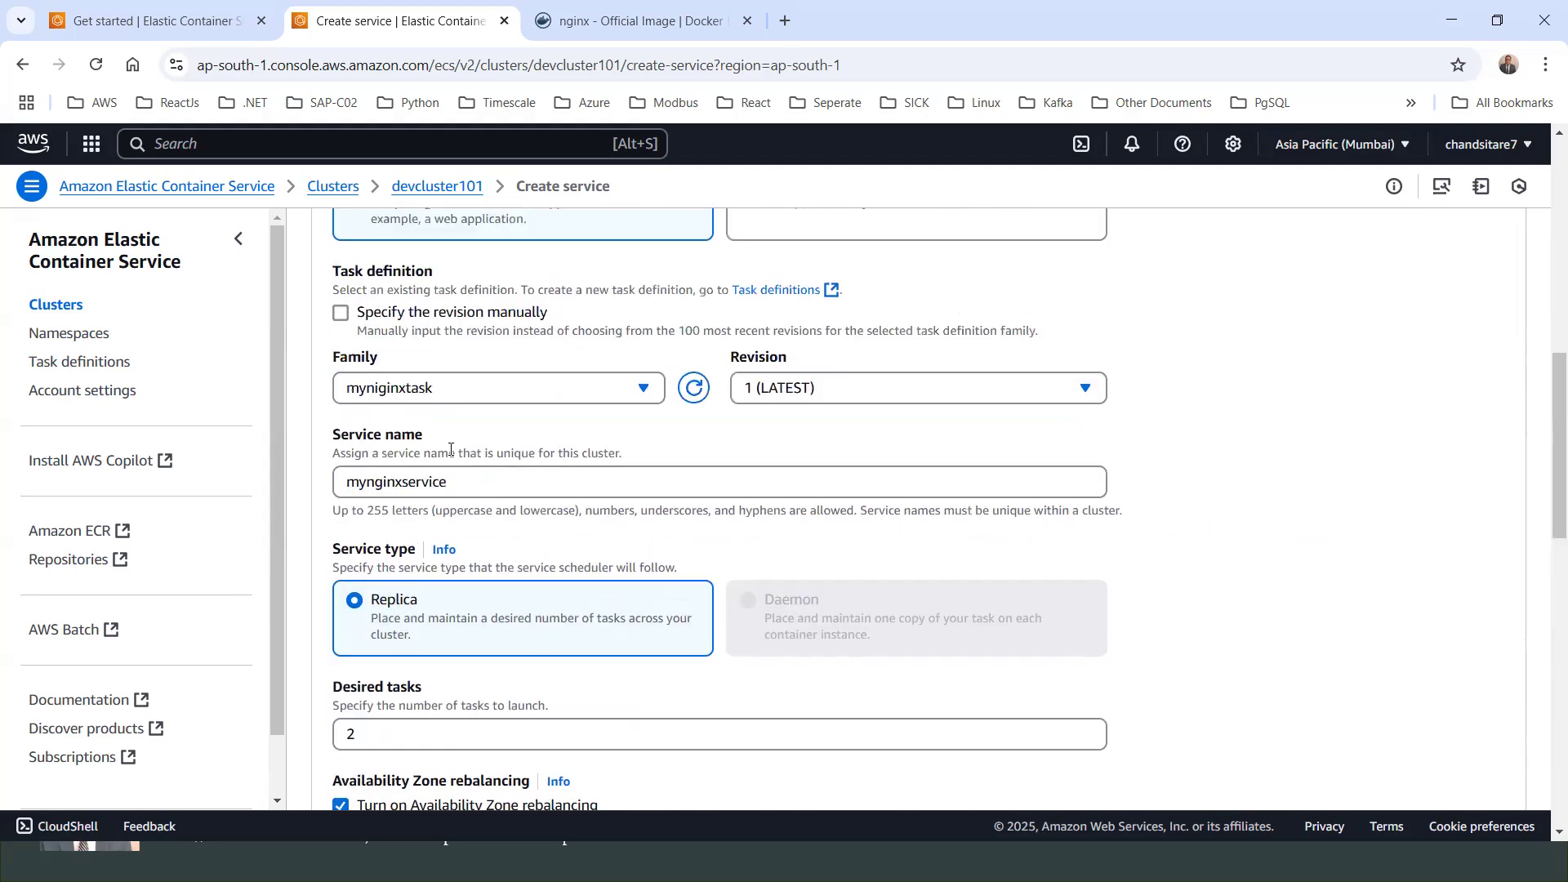
# Expand the service's networking settings and review the VPC, subnets, security group and public IP.
pyautogui.scroll(-4, 564, 494)
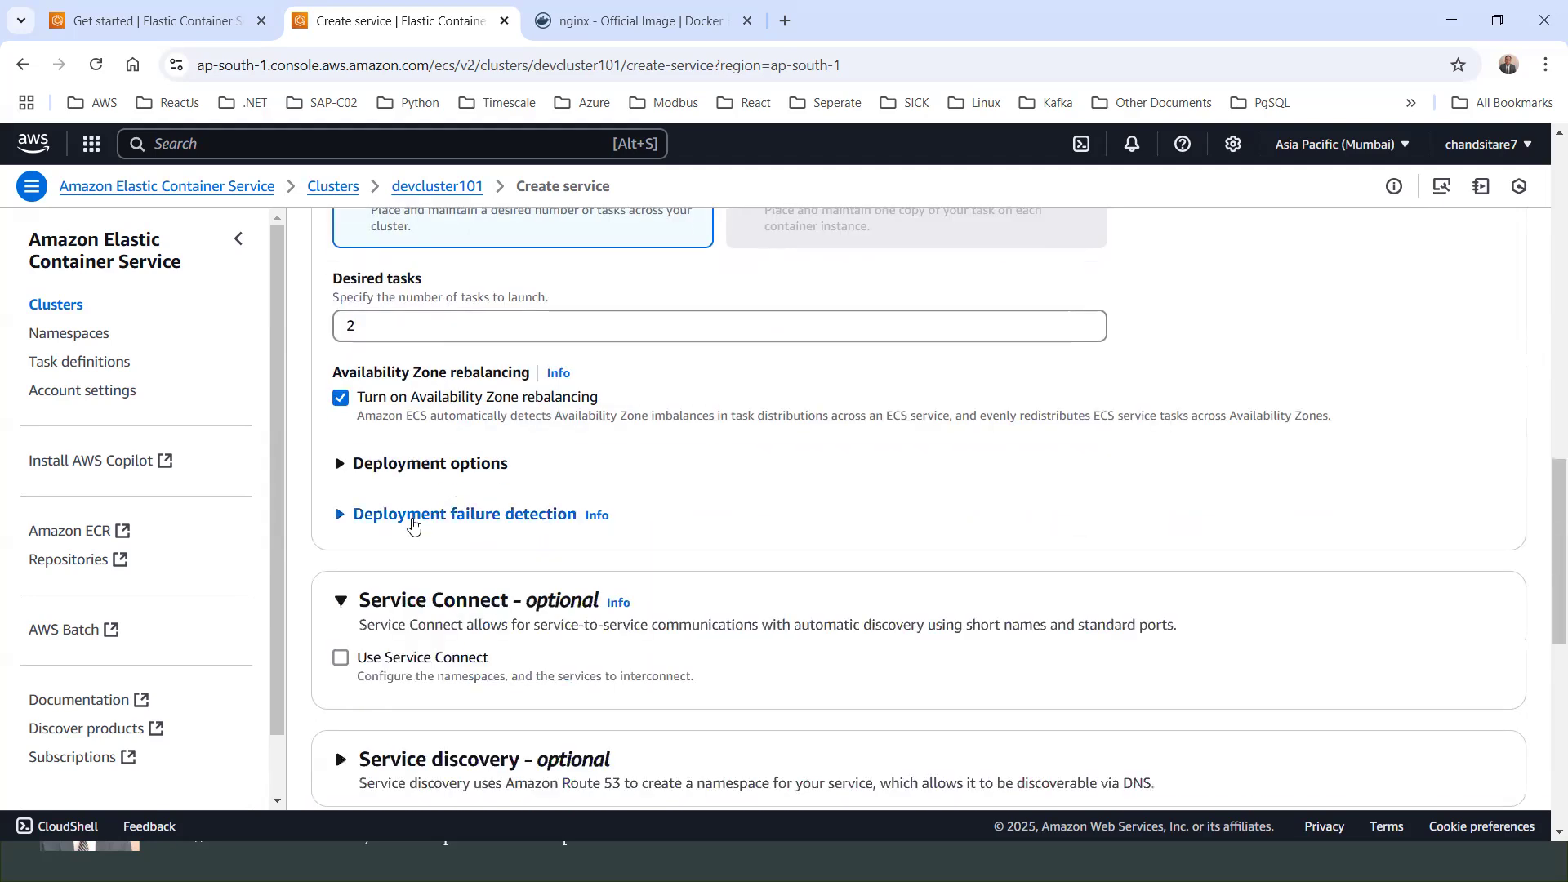
pyautogui.scroll(-3, 405, 518)
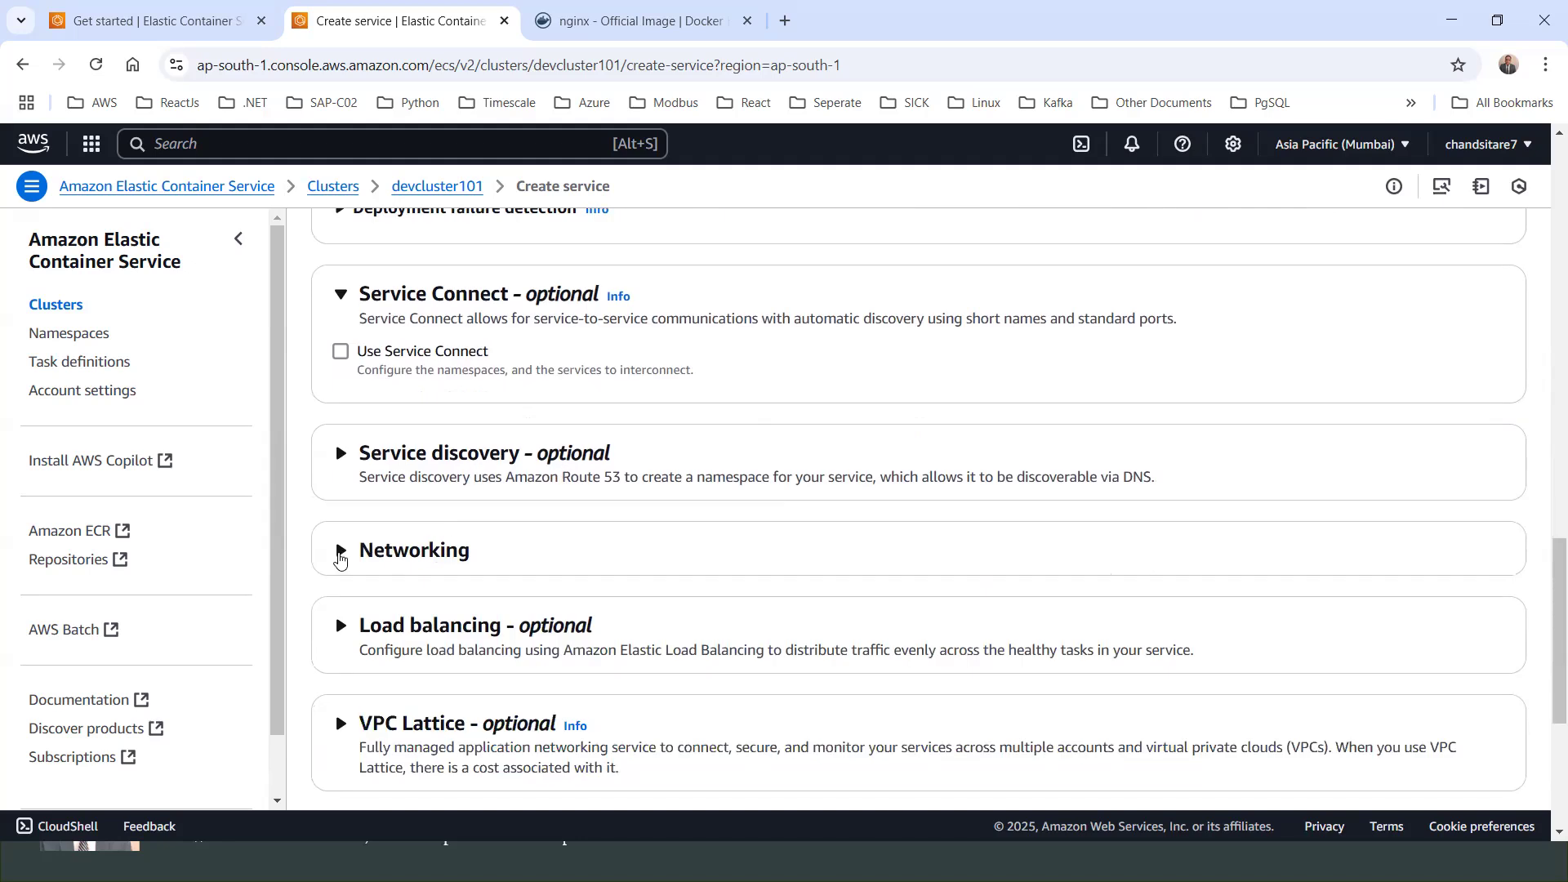
pyautogui.click(447, 527)
pyautogui.scroll(-3, 445, 531)
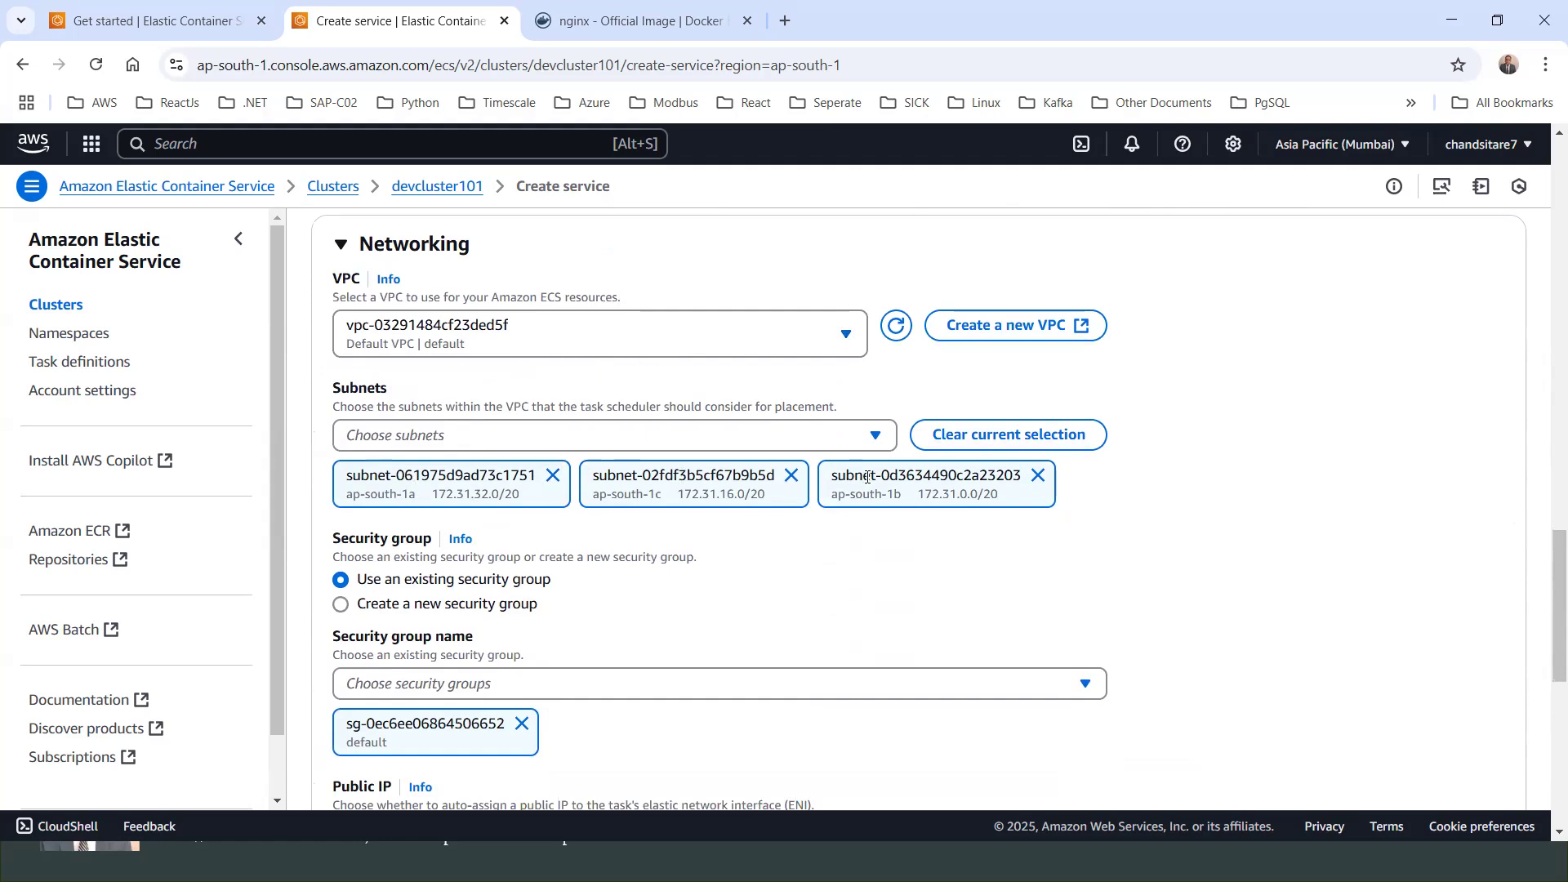
pyautogui.scroll(-1, 415, 522)
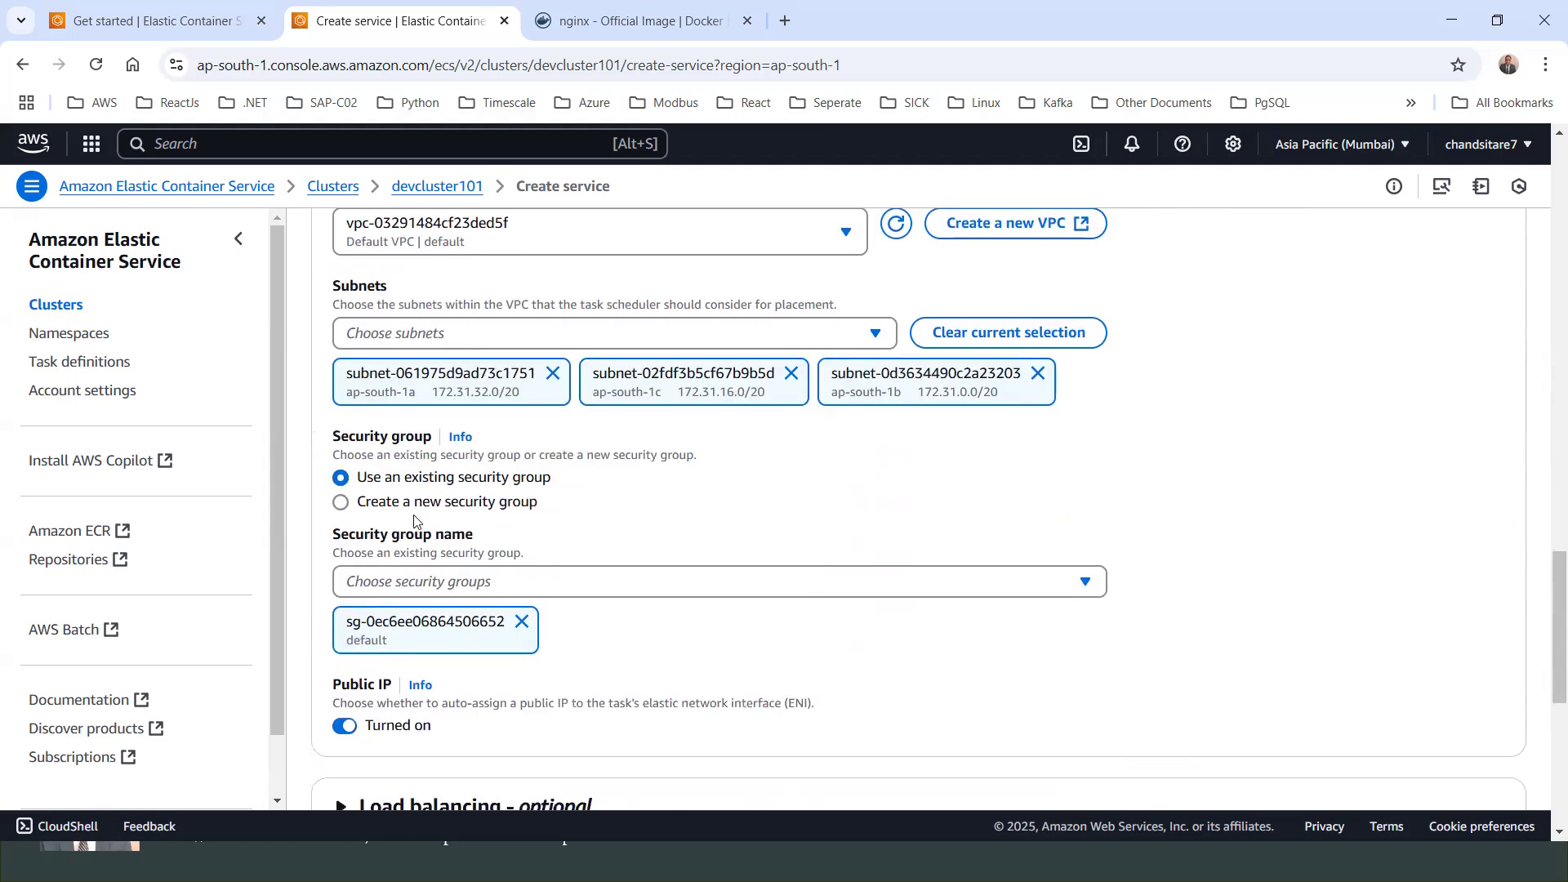
# Remove the default security group and look through the existing security groups for a replacement.
pyautogui.click(521, 621)
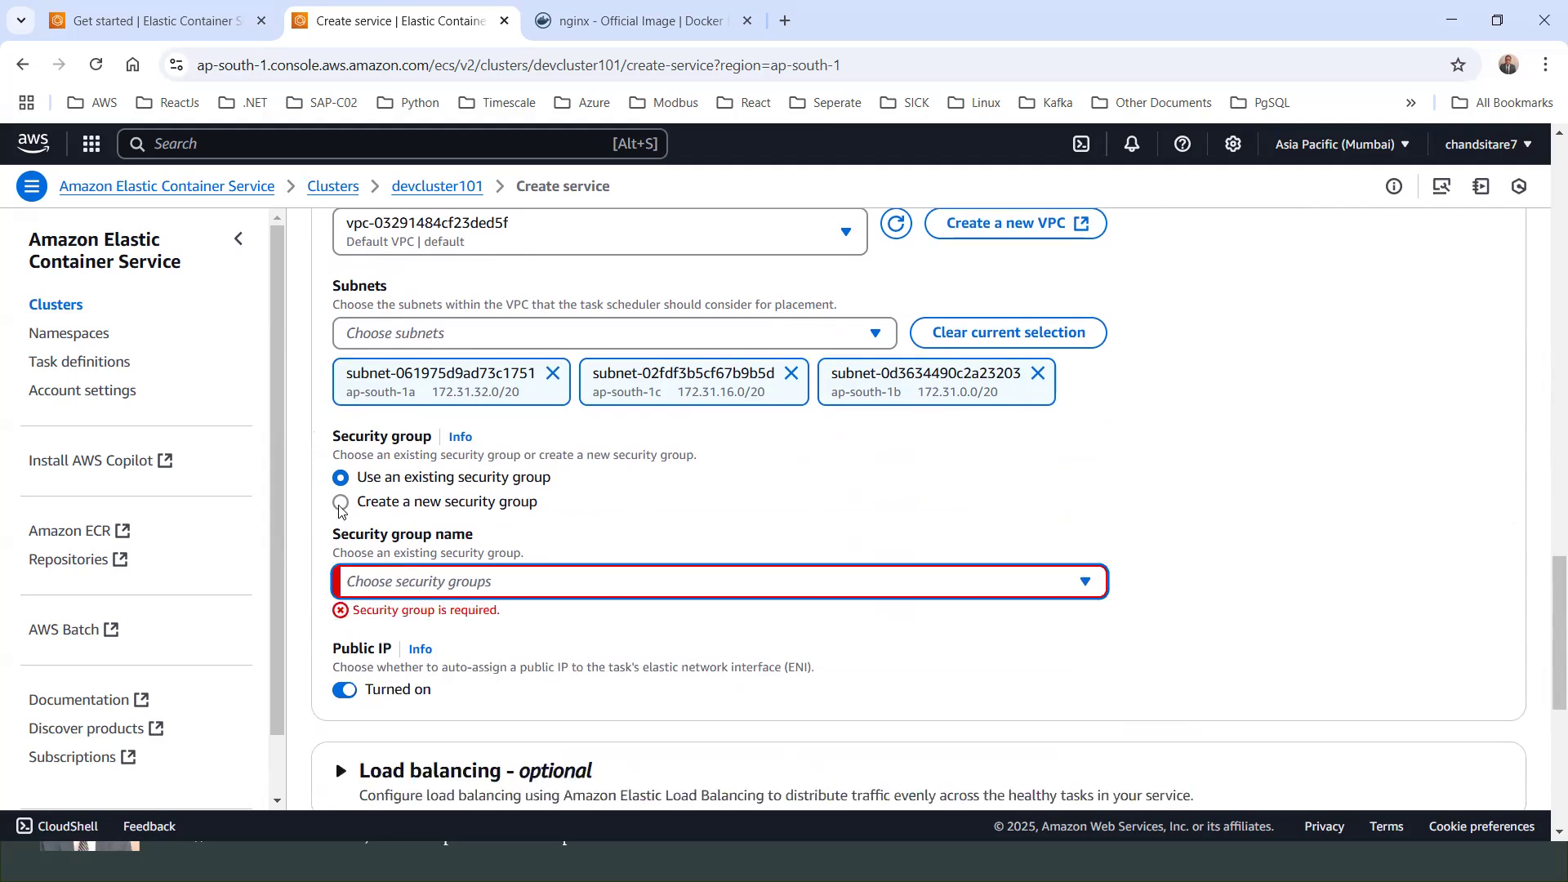
pyautogui.click(392, 590)
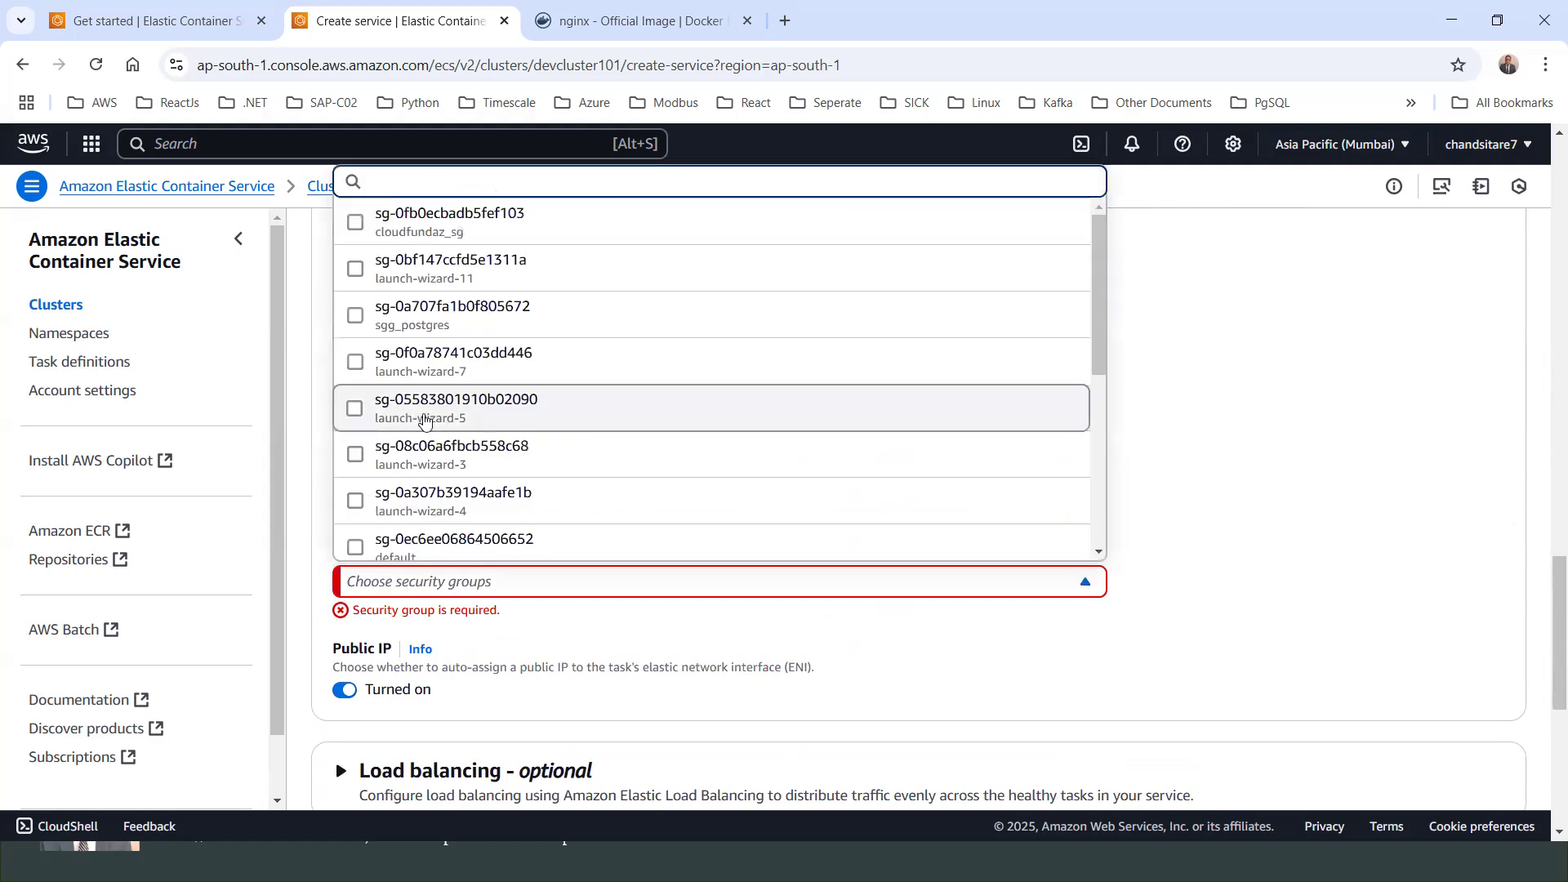
pyautogui.scroll(3, 683, 350)
pyautogui.scroll(-8, 777, 549)
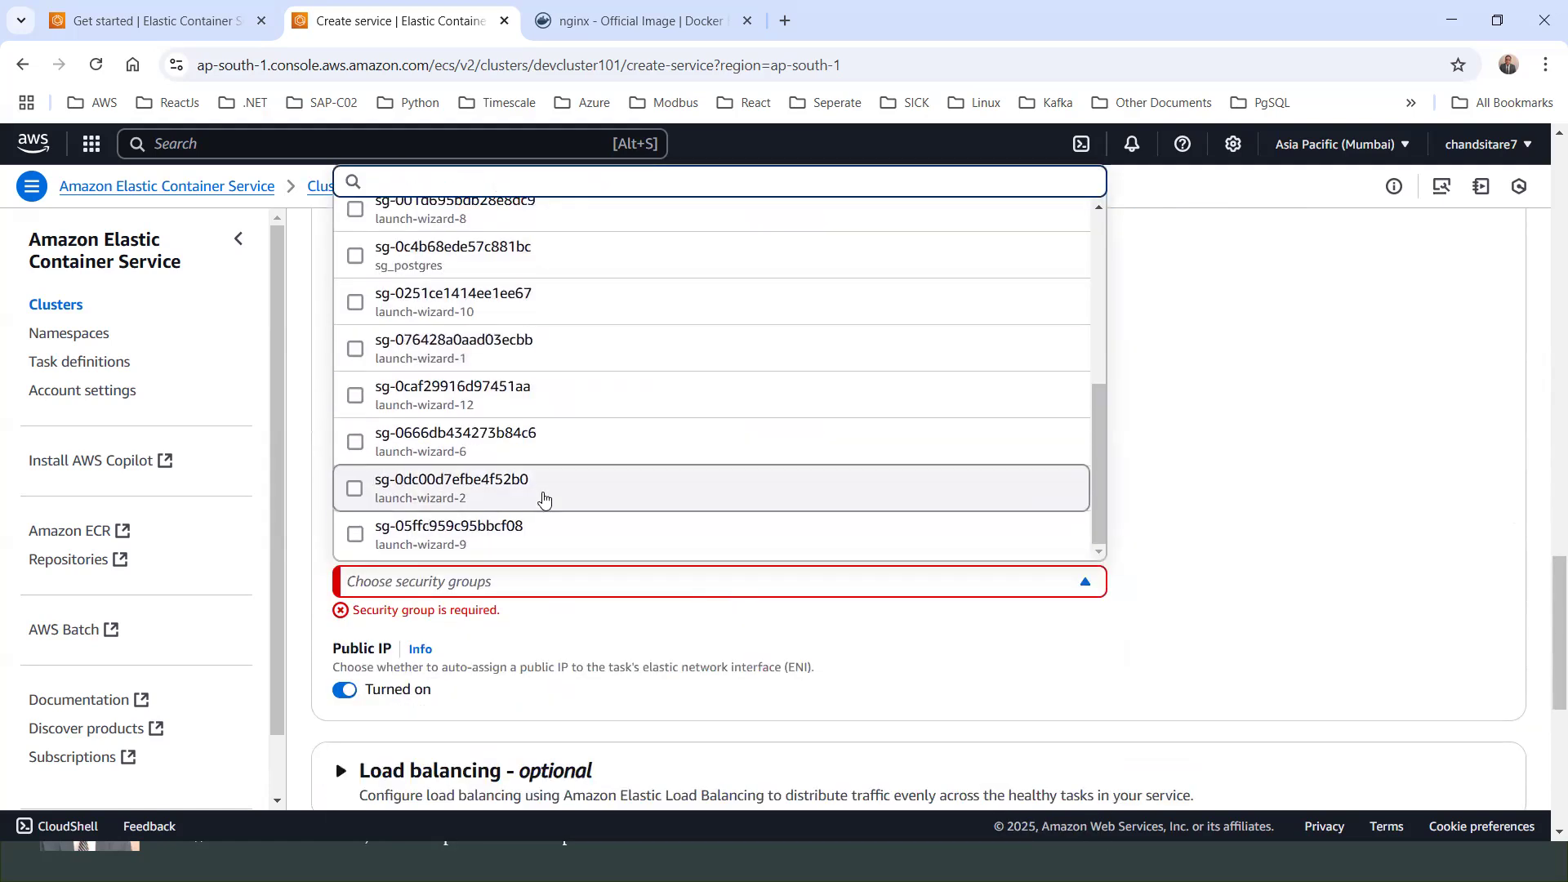
pyautogui.moveTo(1098, 457); pyautogui.dragTo(1107, 273)
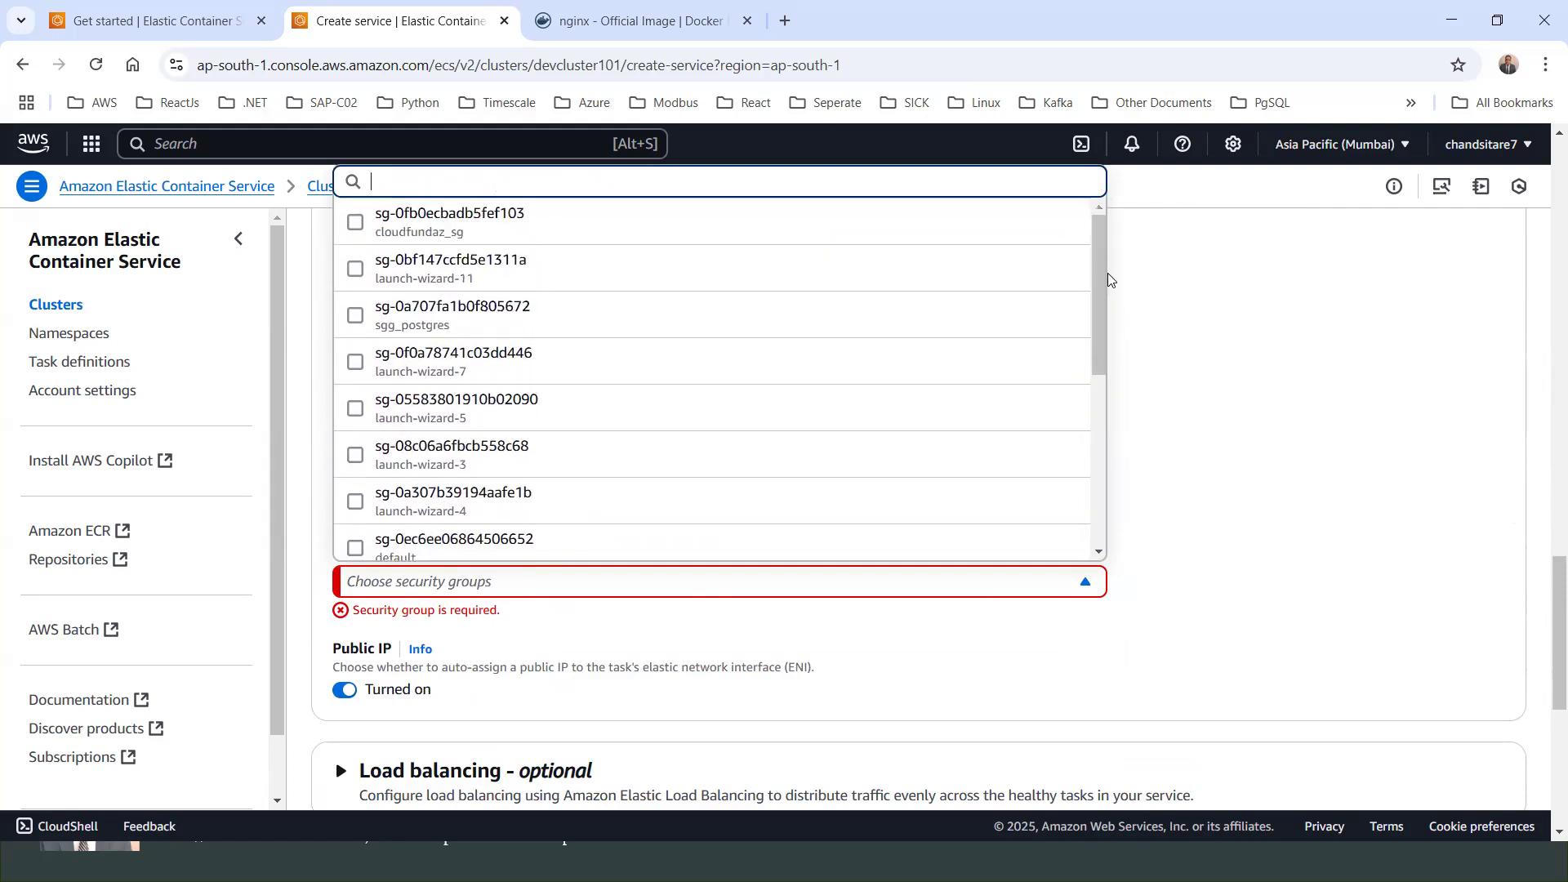
pyautogui.scroll(1, 1113, 364)
pyautogui.moveTo(1105, 397); pyautogui.dragTo(1108, 531)
pyautogui.click(545, 685)
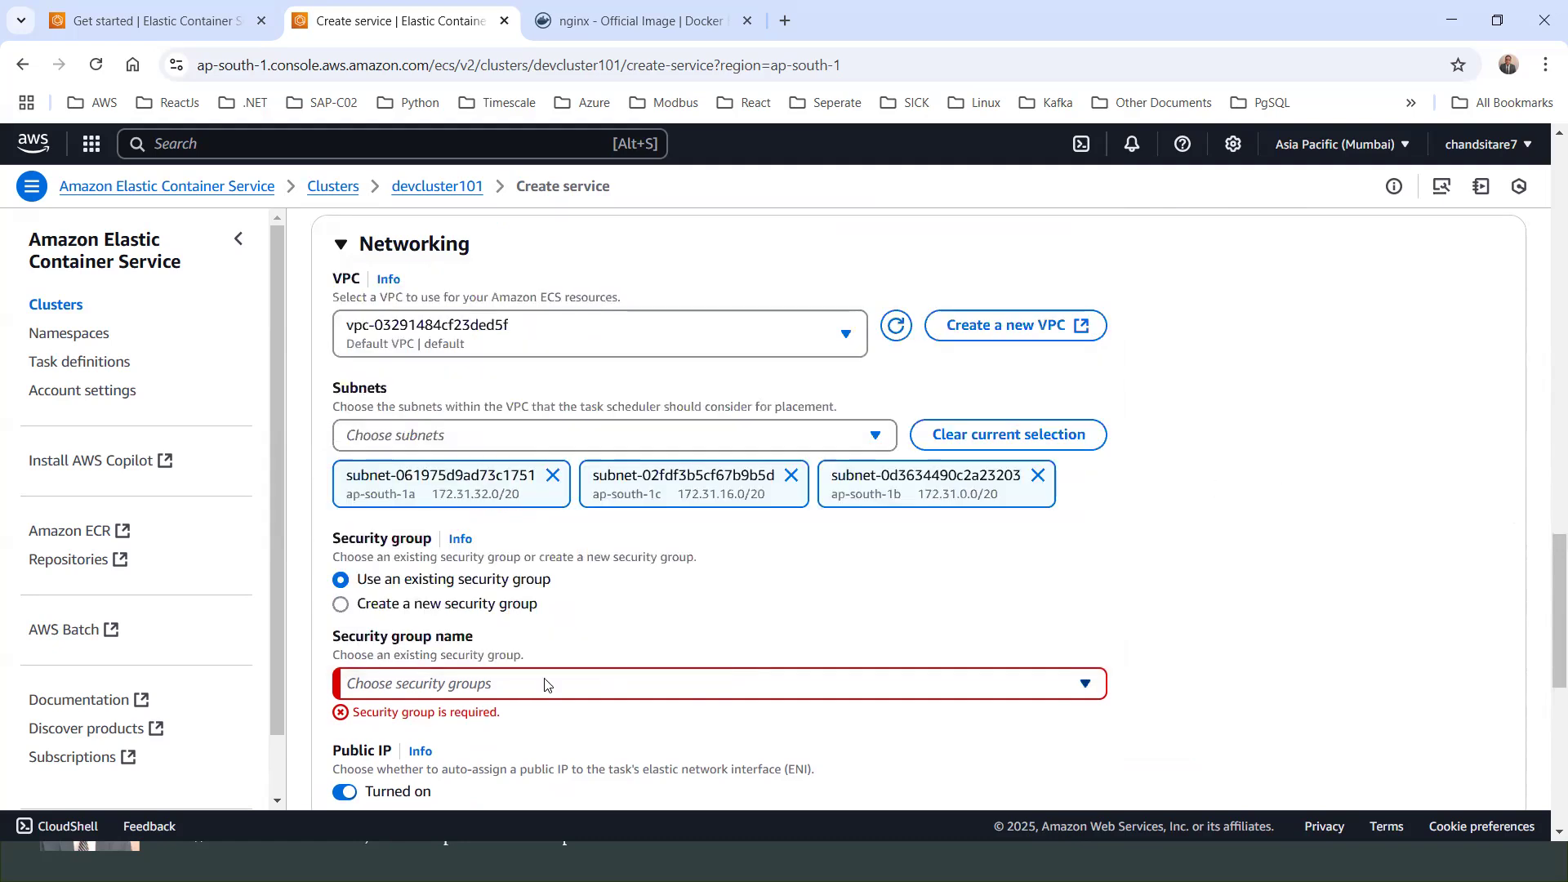
# Choose to create a new security group for the service and name it ecs-container-sg.
pyautogui.scroll(-1, 545, 684)
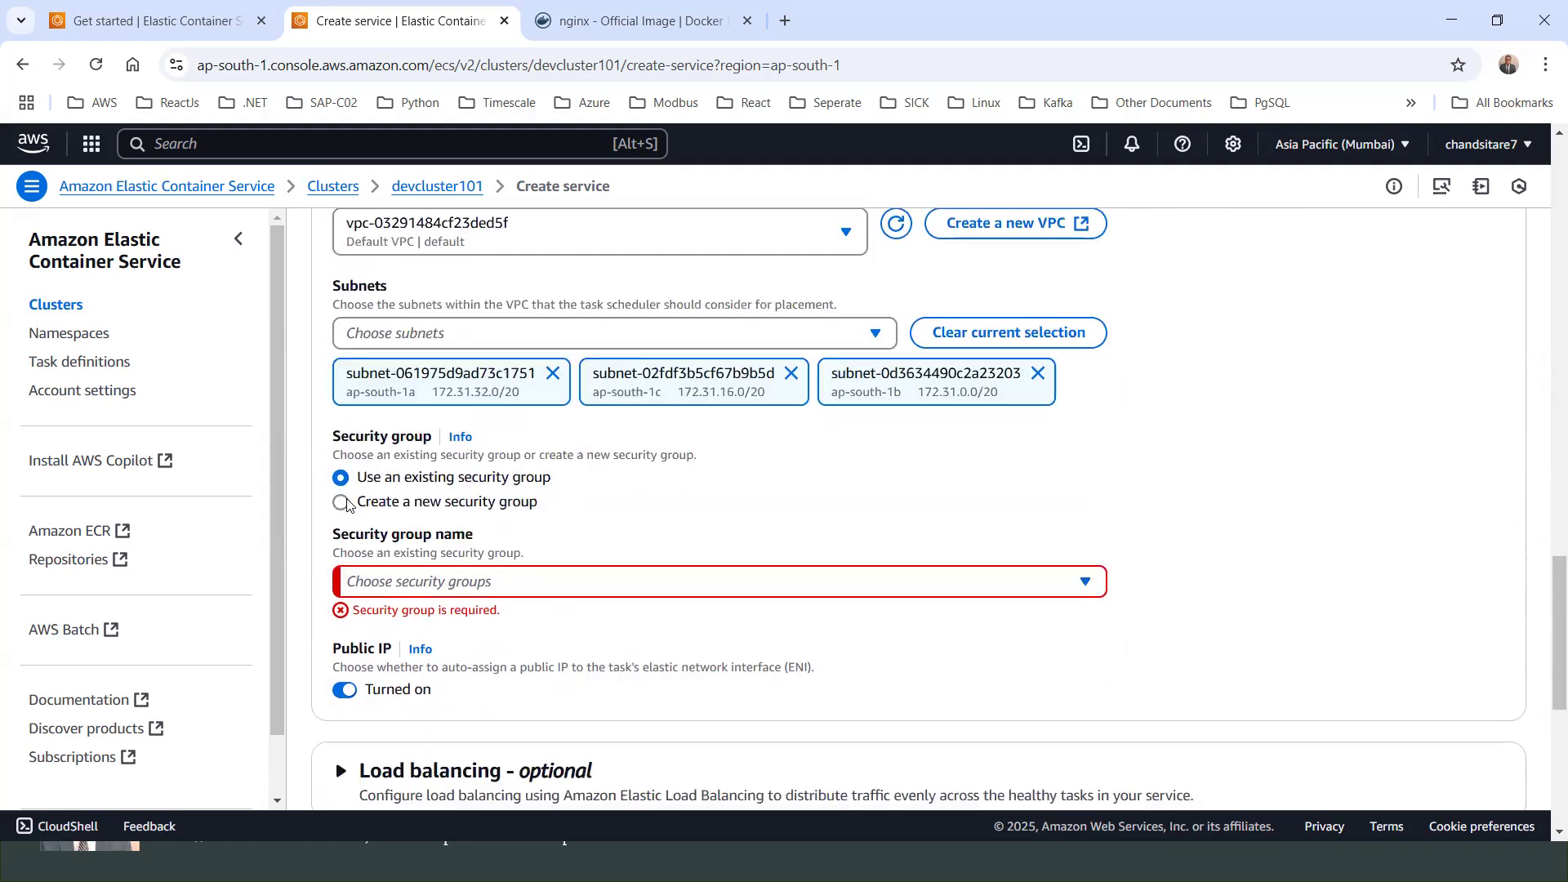
pyautogui.click(345, 501)
pyautogui.scroll(-1, 457, 517)
pyautogui.moveTo(457, 514); pyautogui.dragTo(373, 515)
pyautogui.write('container')
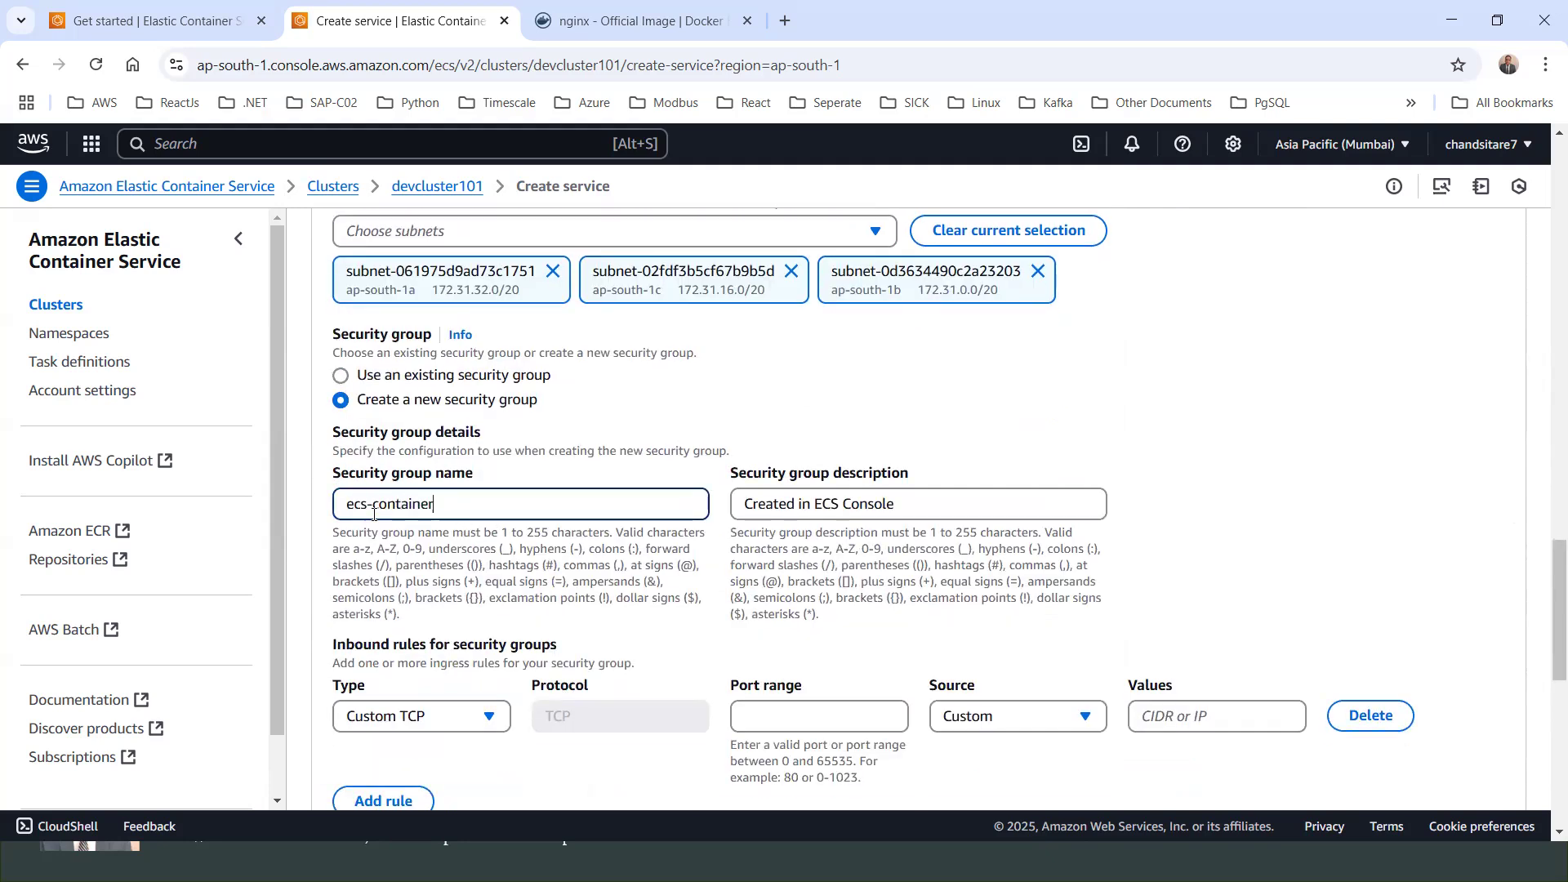
pyautogui.write('-sg')
pyautogui.moveTo(459, 505); pyautogui.dragTo(312, 519)
# Set the type of the new security group's inbound rule to HTTP.
pyautogui.scroll(-3, 541, 533)
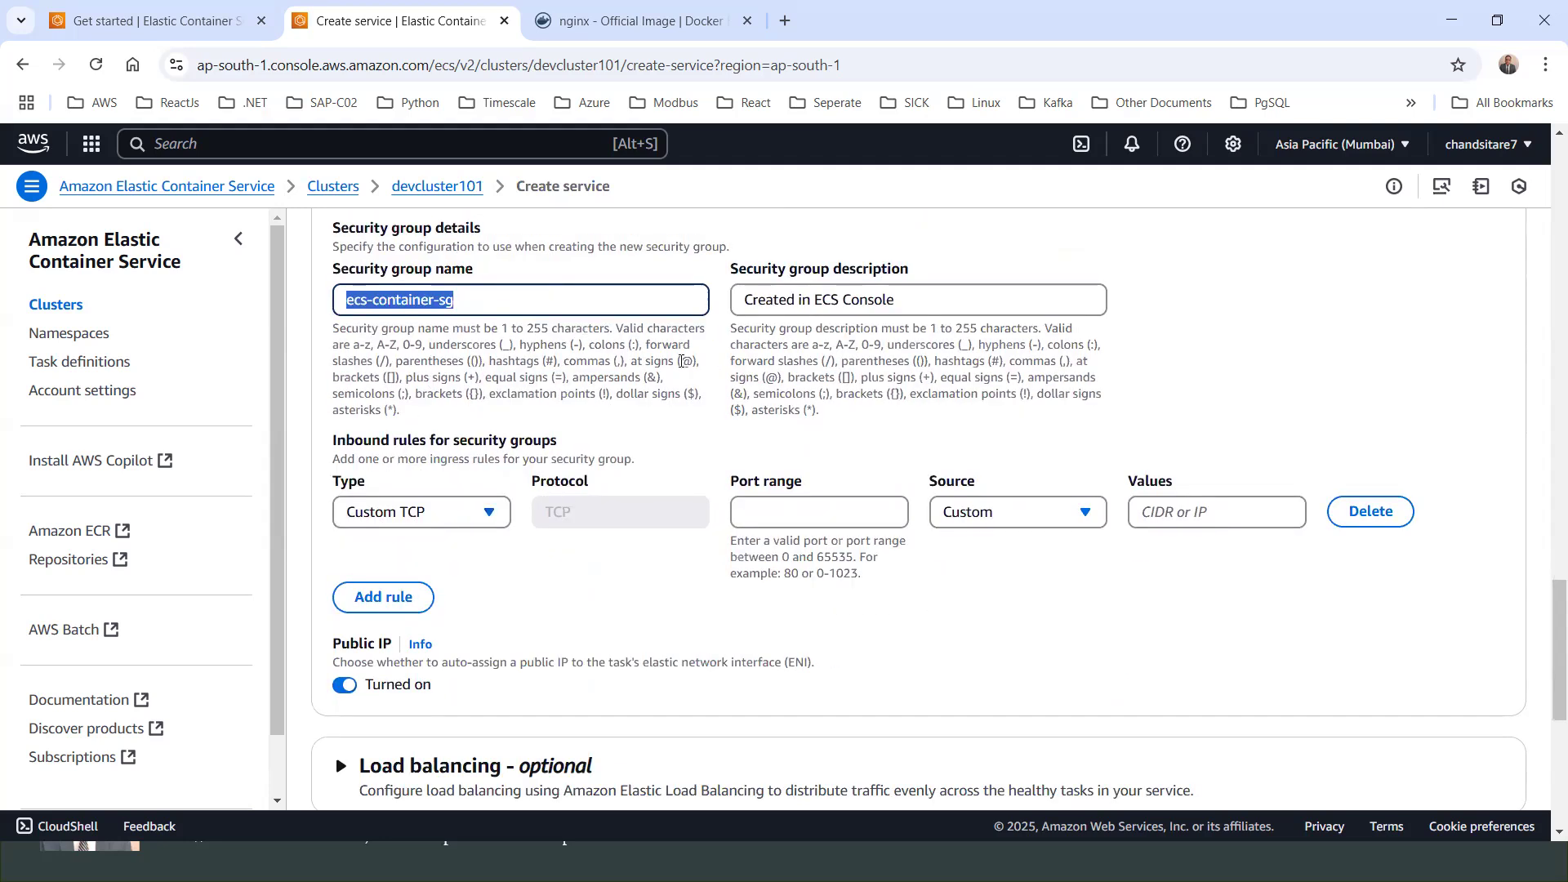
pyautogui.click(472, 521)
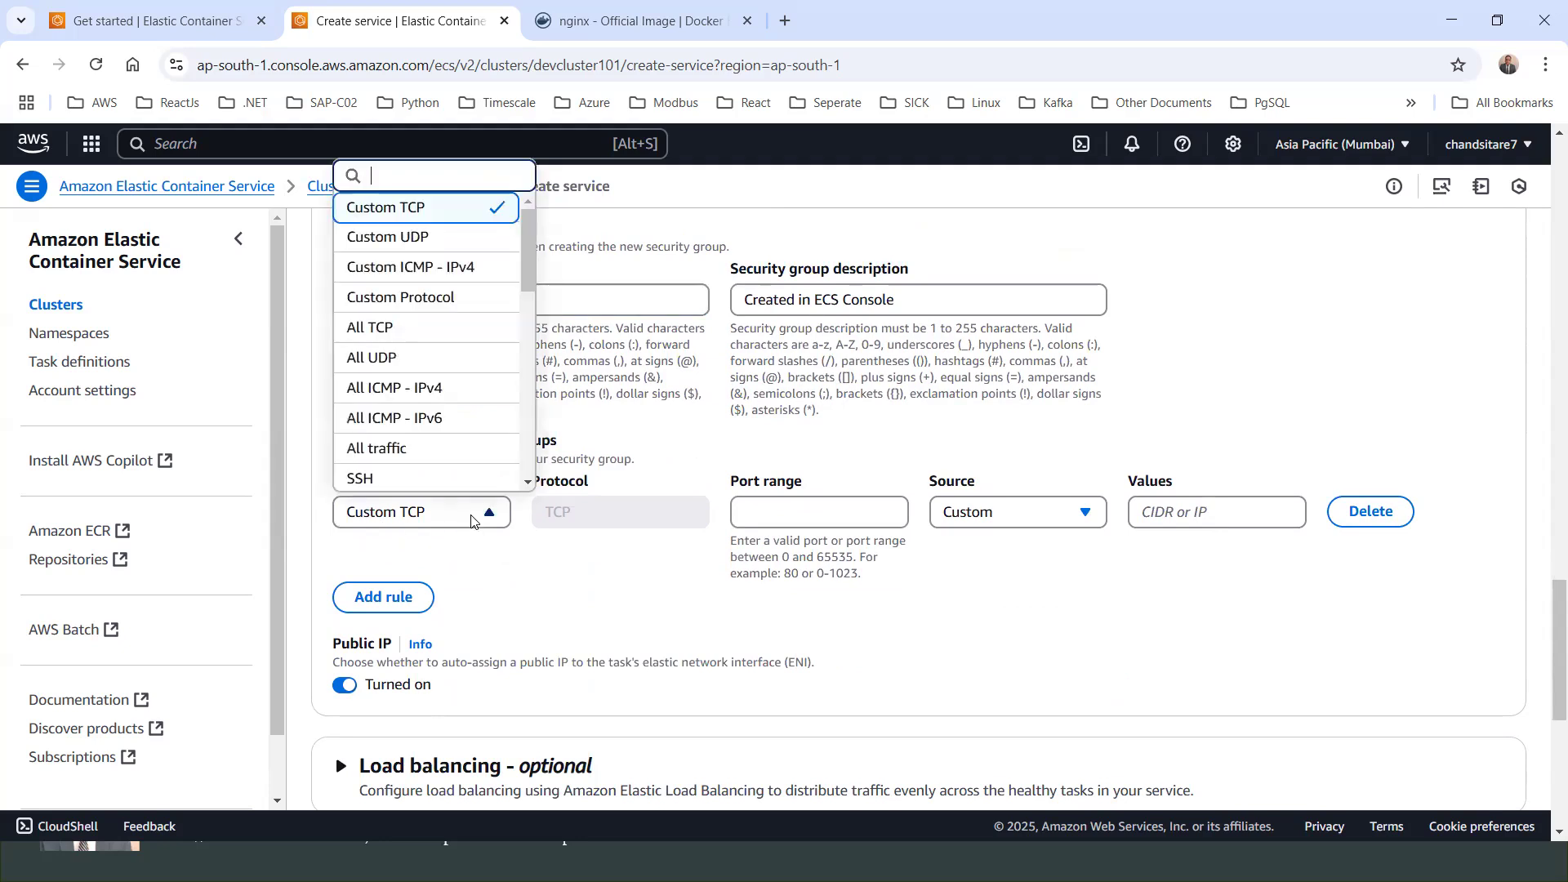
pyautogui.moveTo(531, 261); pyautogui.dragTo(528, 336)
pyautogui.click(424, 335)
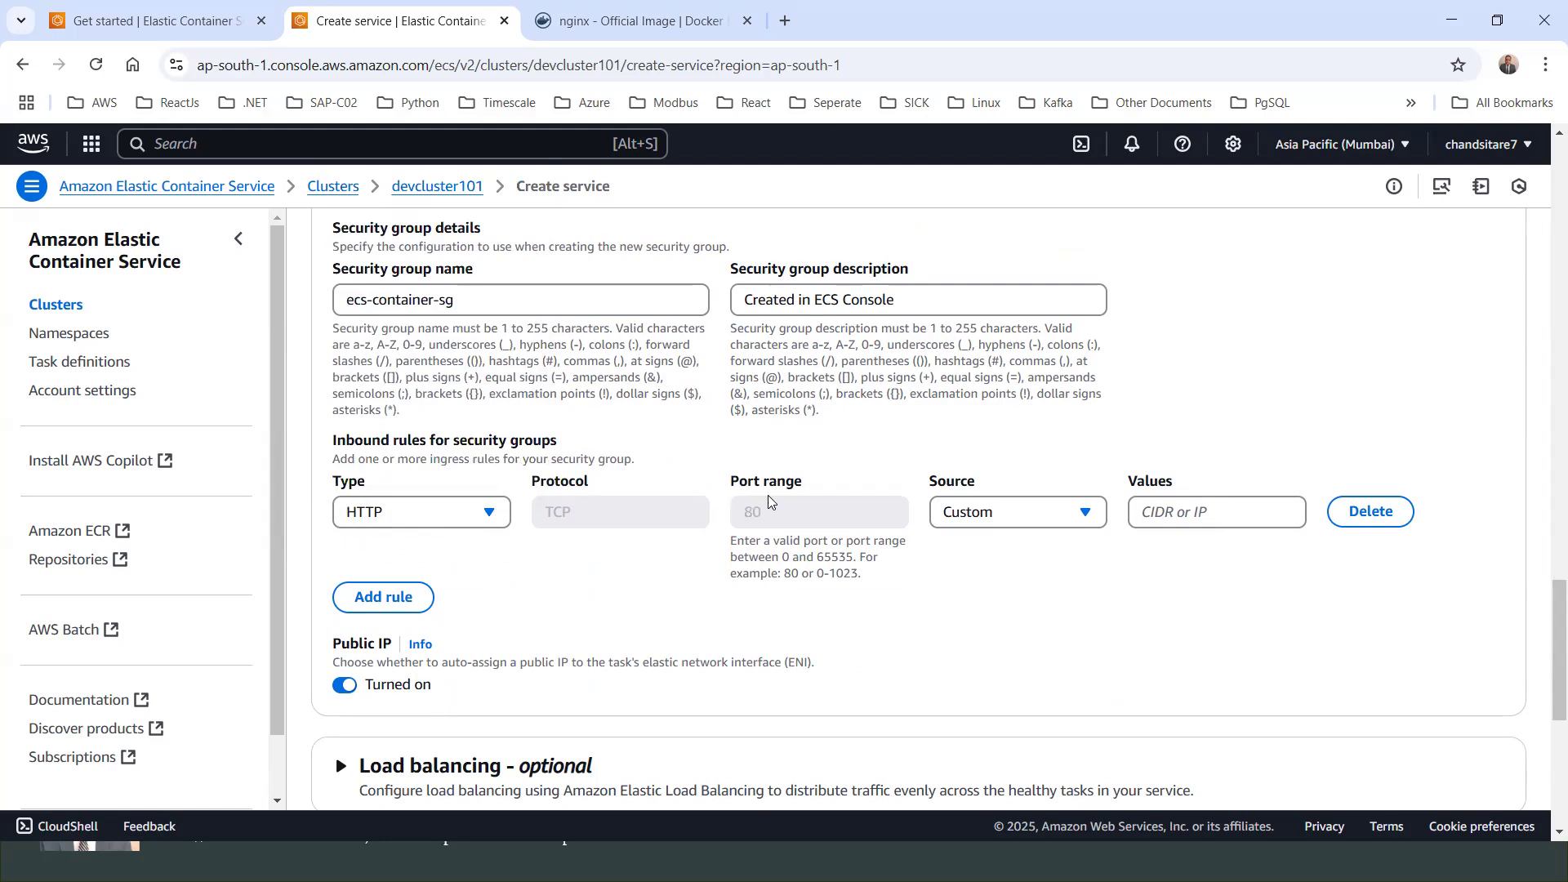
# Set the source of the new security group's HTTP inbound rule to Anywhere.
pyautogui.click(1013, 522)
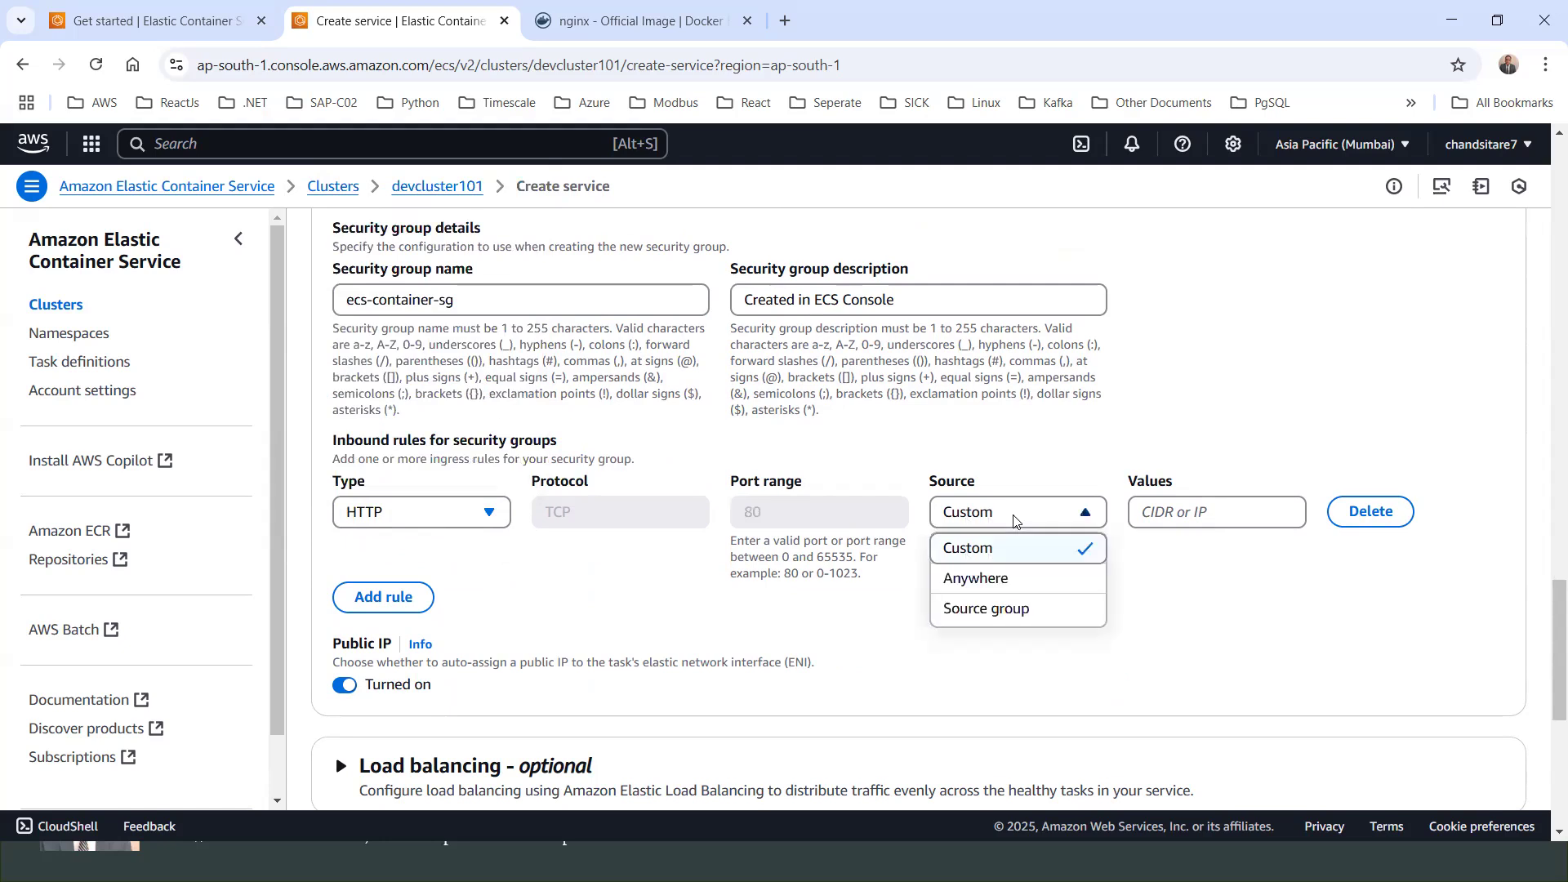
pyautogui.click(986, 582)
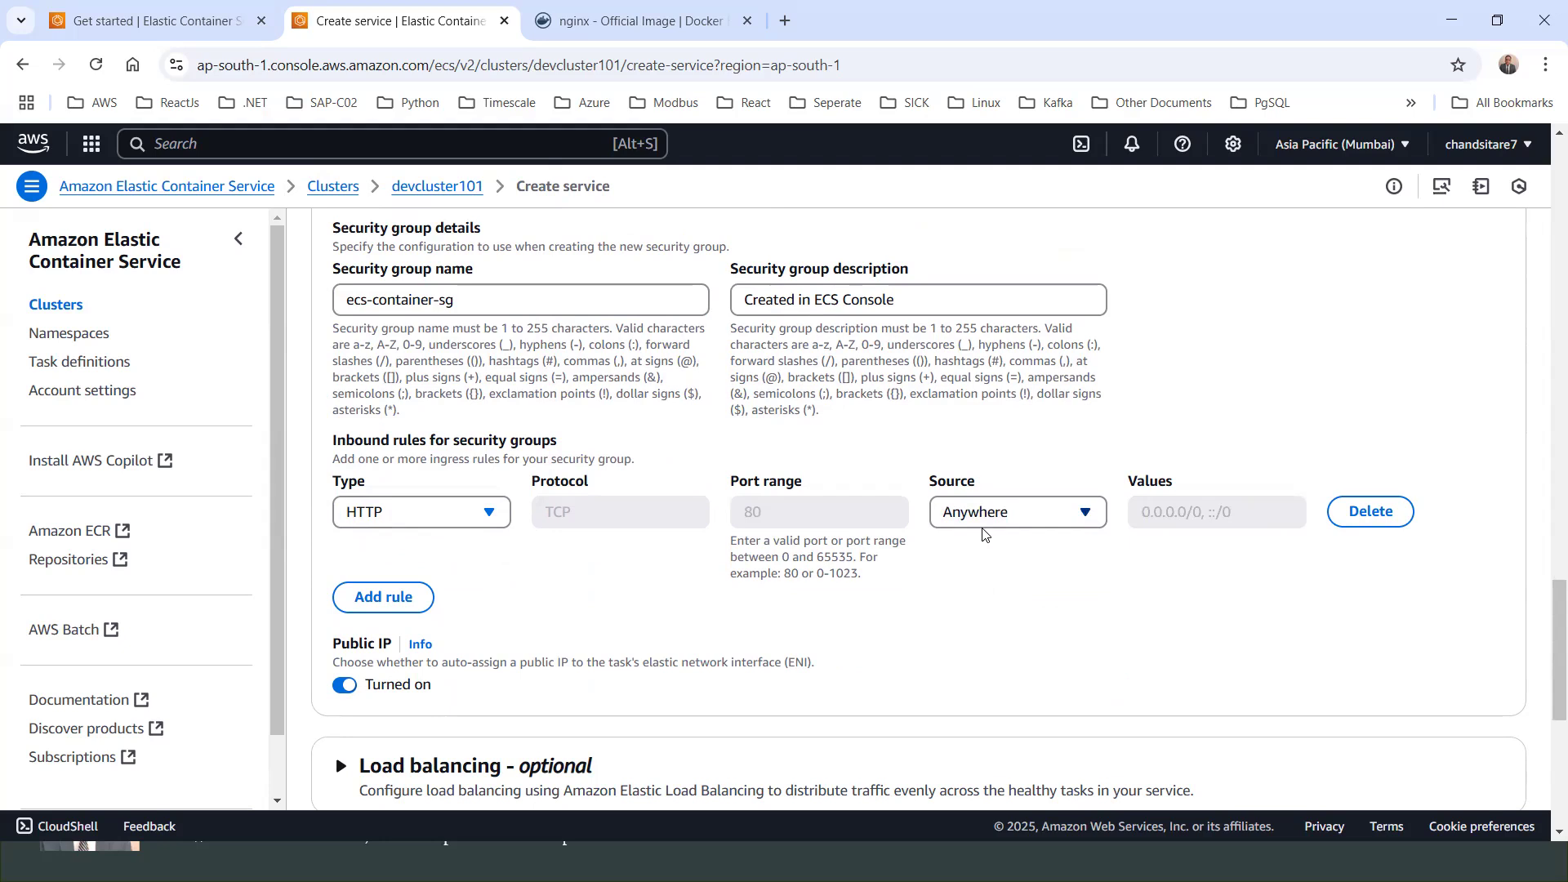
pyautogui.click(1087, 517)
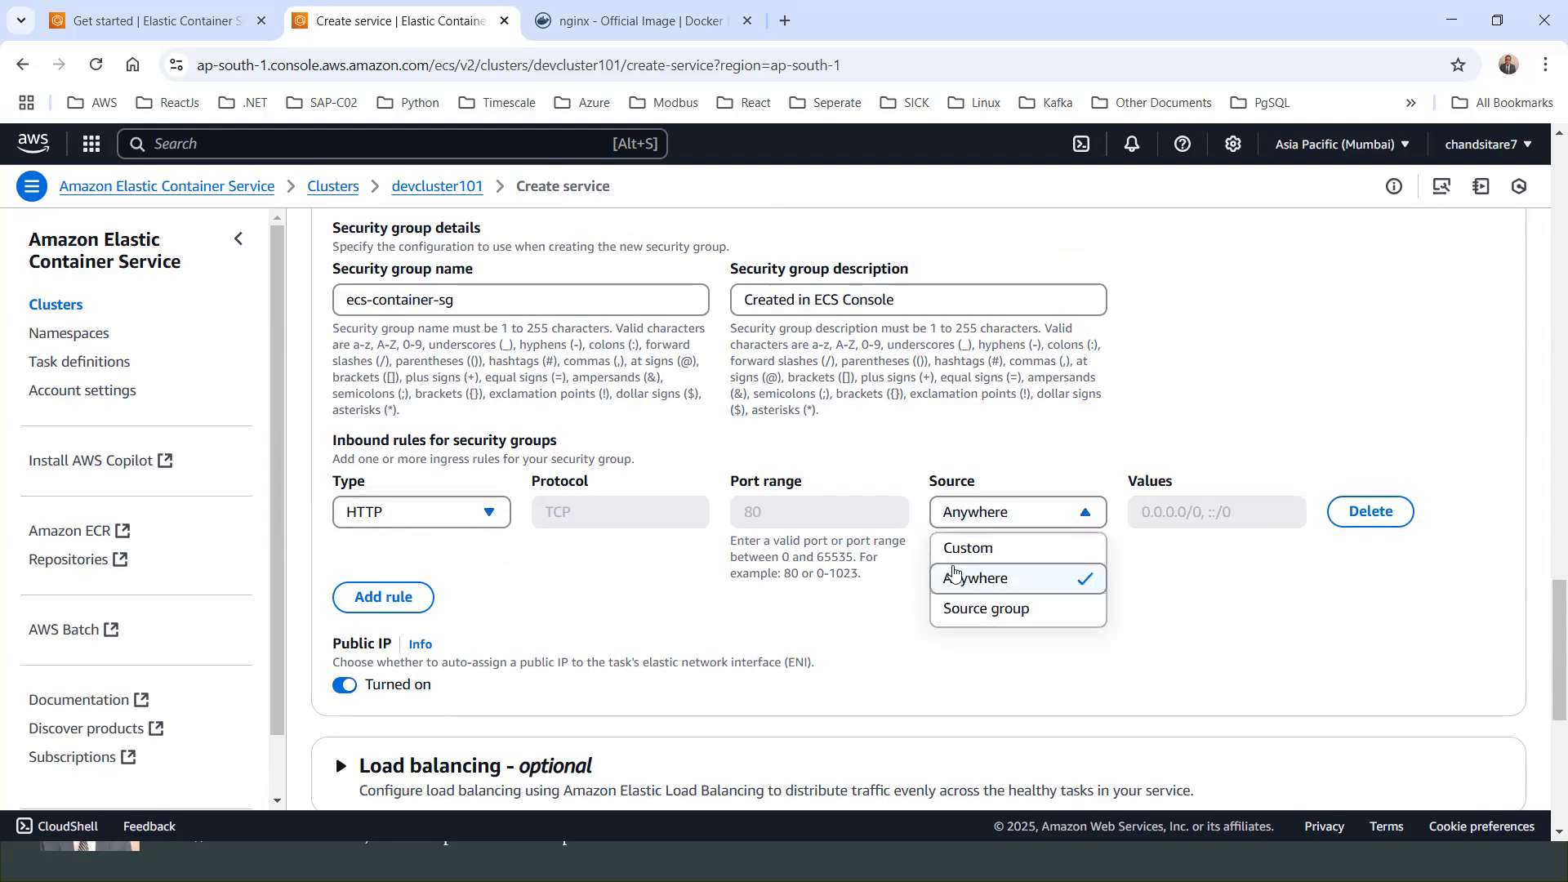
pyautogui.click(980, 550)
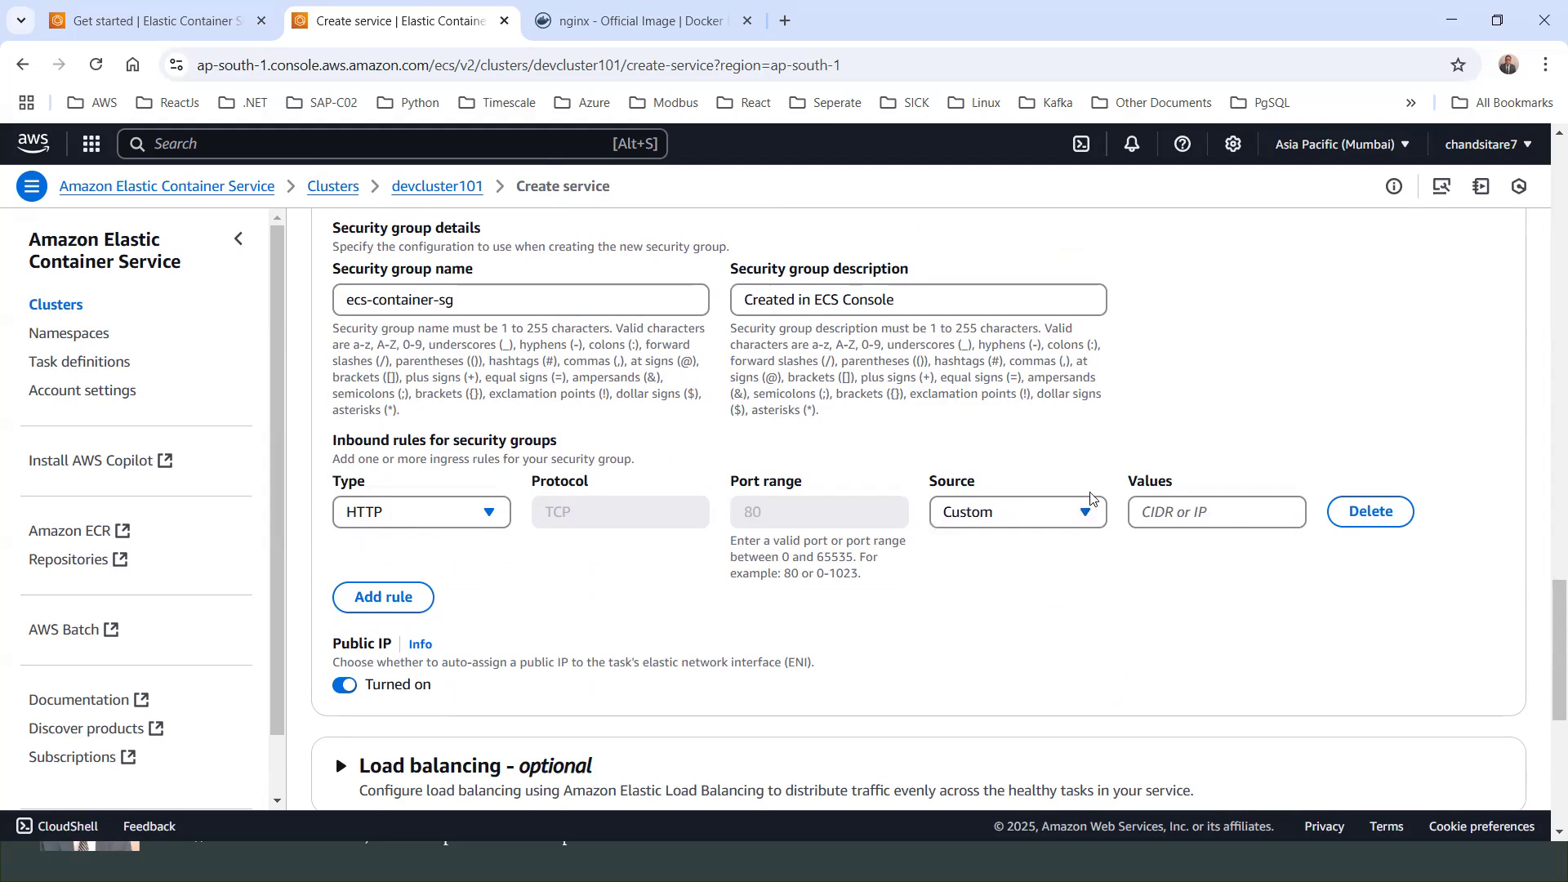
pyautogui.click(1089, 517)
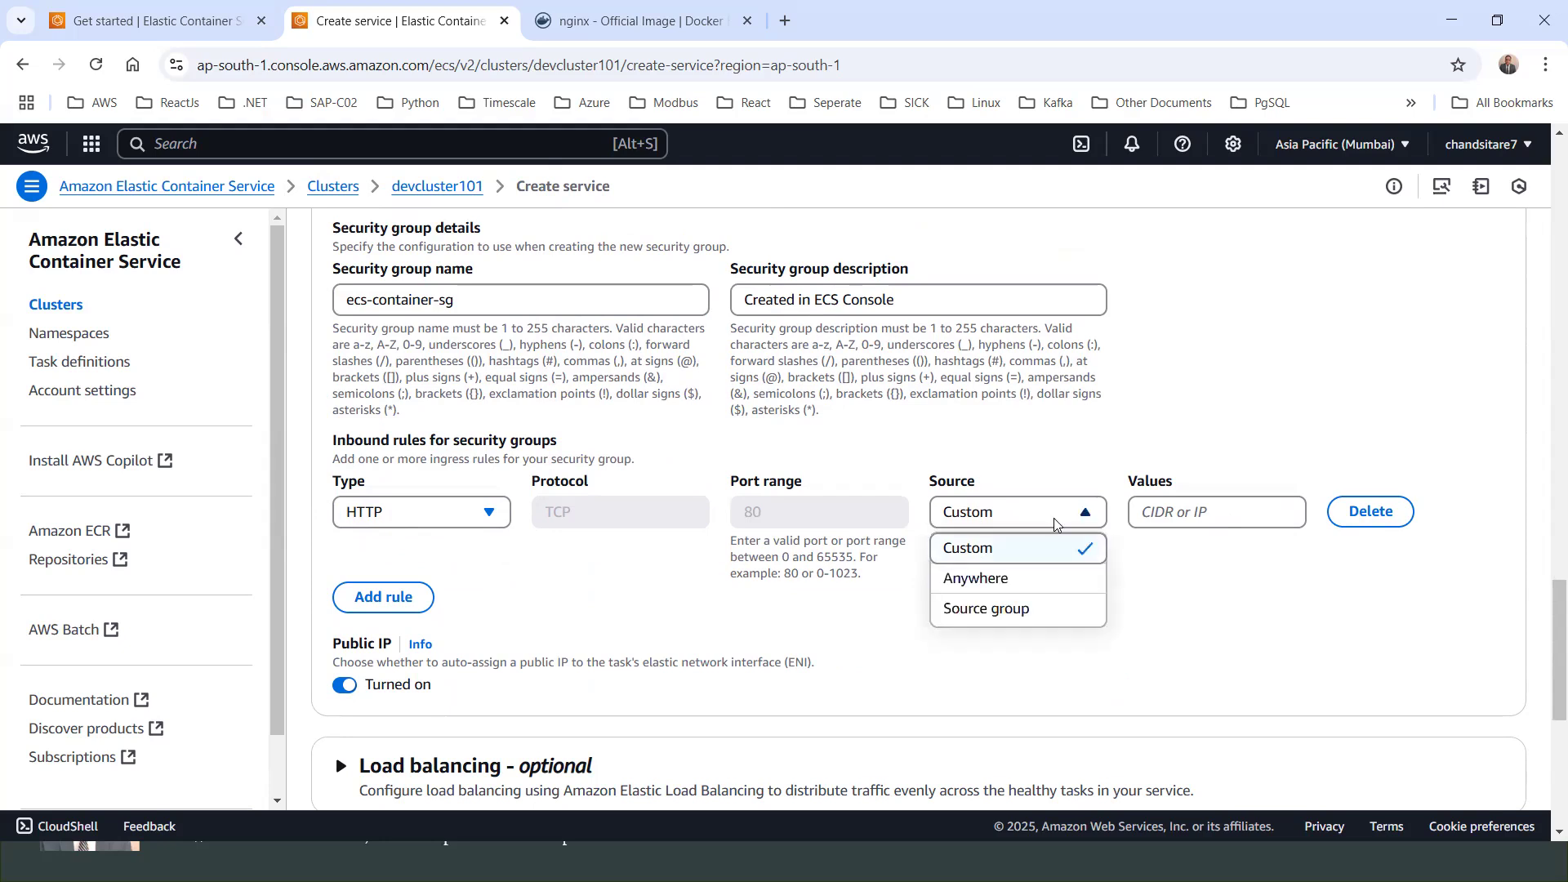
pyautogui.click(968, 581)
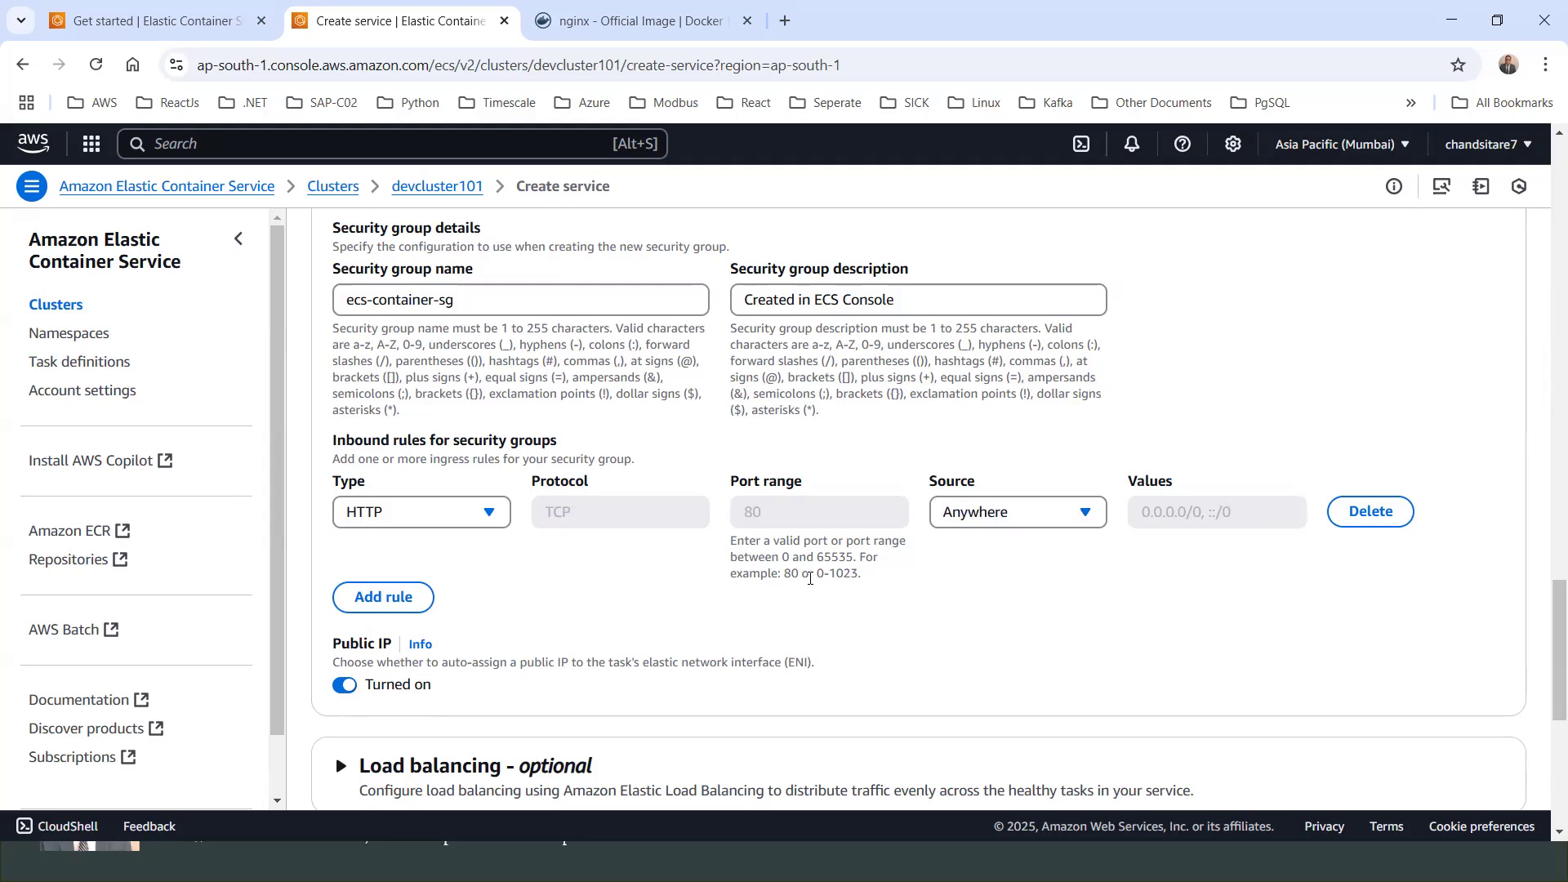
# Review the public IP setting and the optional load balancing, VPC Lattice, service auto scaling, volume and tags settings.
pyautogui.scroll(-2, 482, 562)
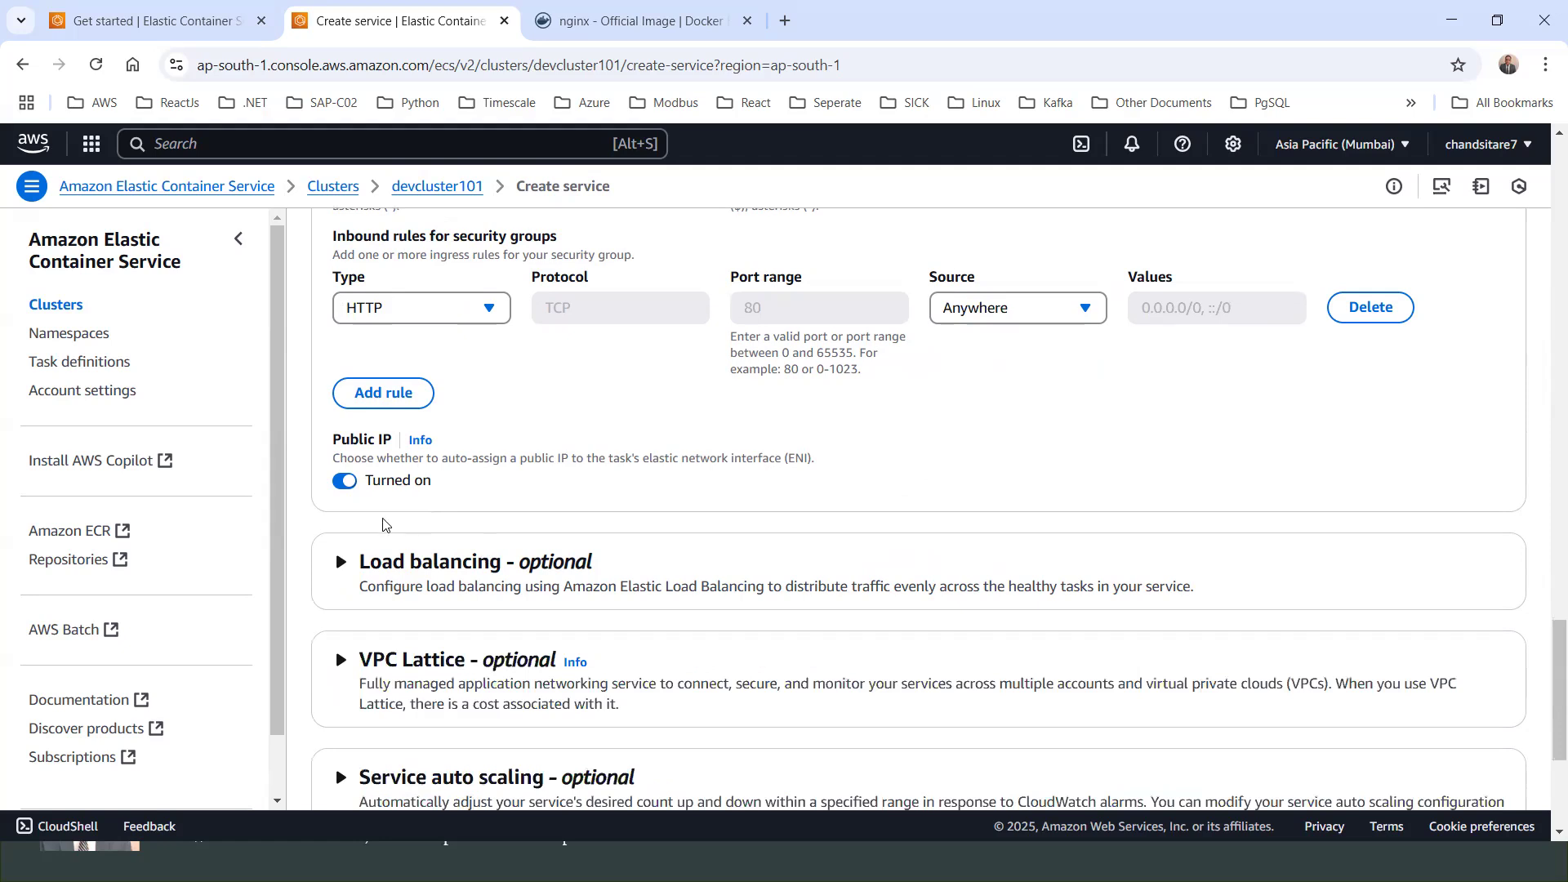
pyautogui.scroll(-1, 335, 406)
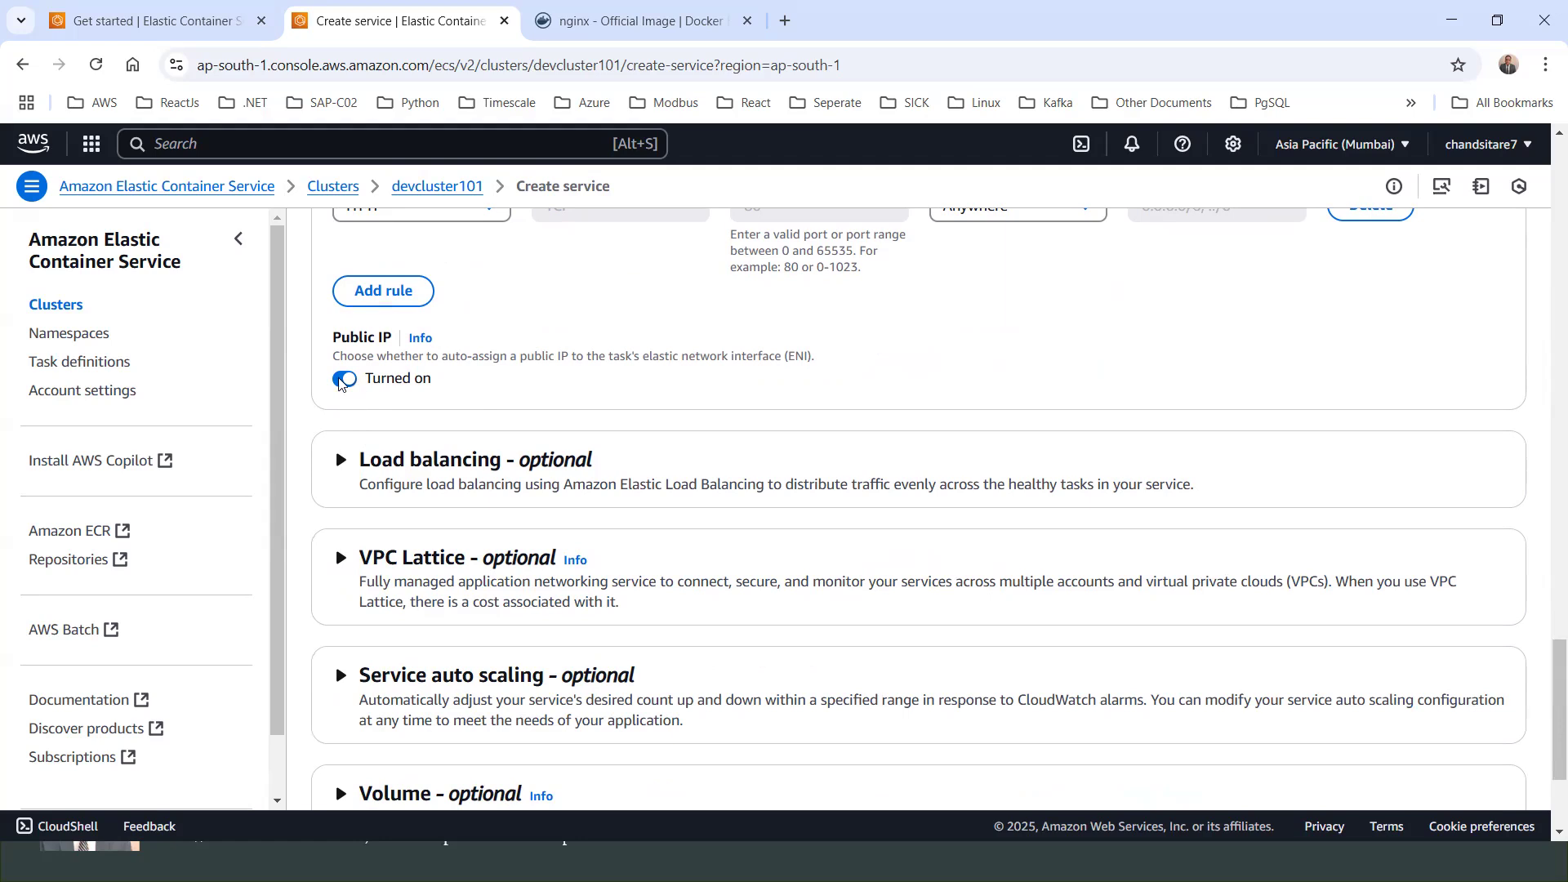
pyautogui.scroll(-3, 404, 341)
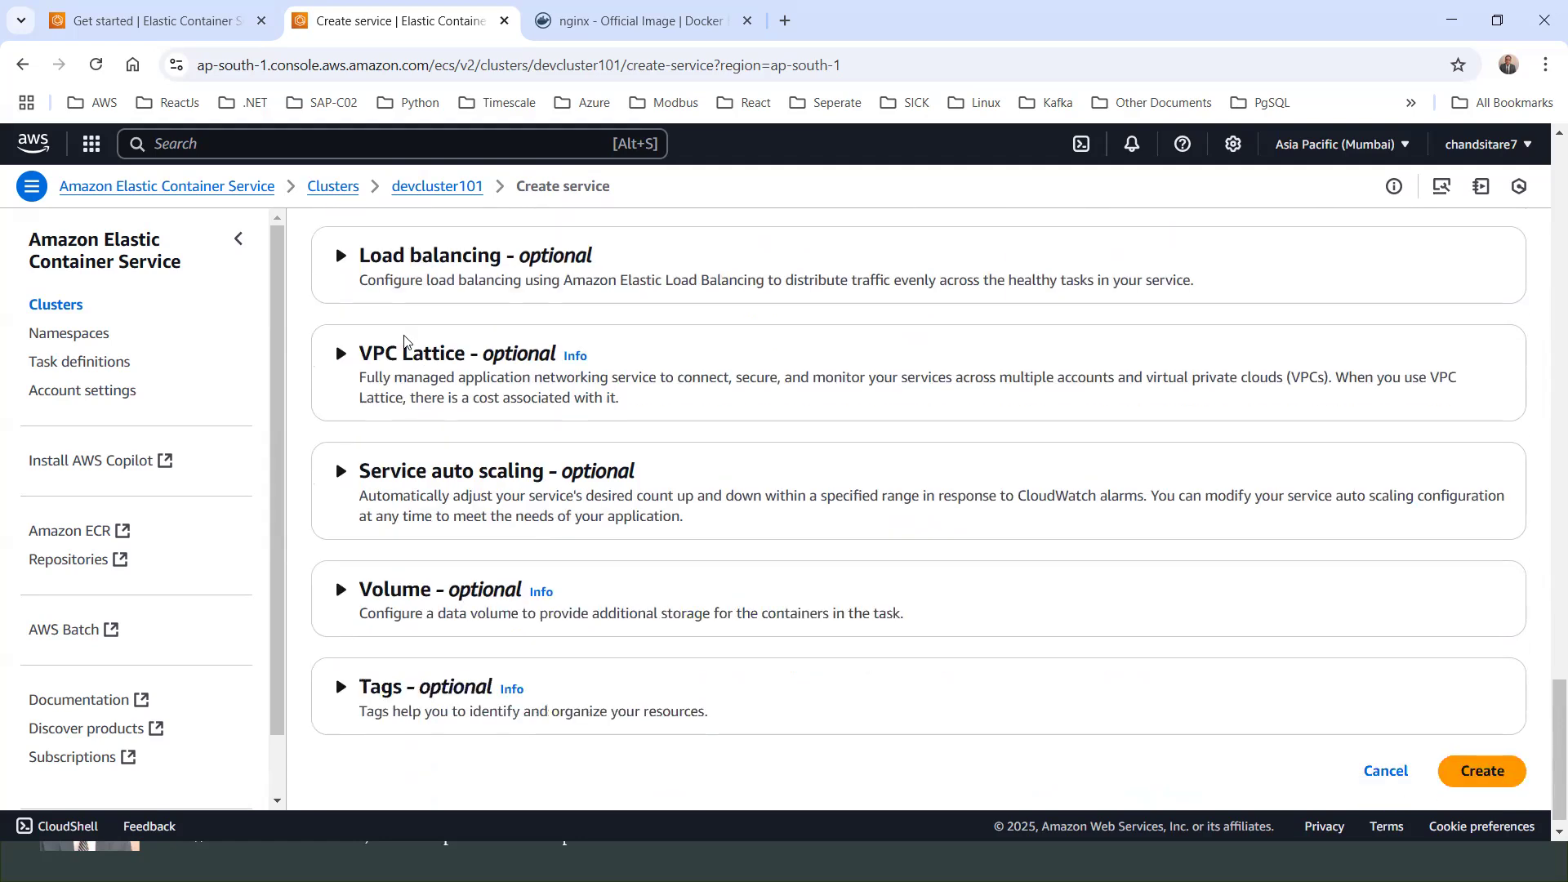
pyautogui.click(341, 256)
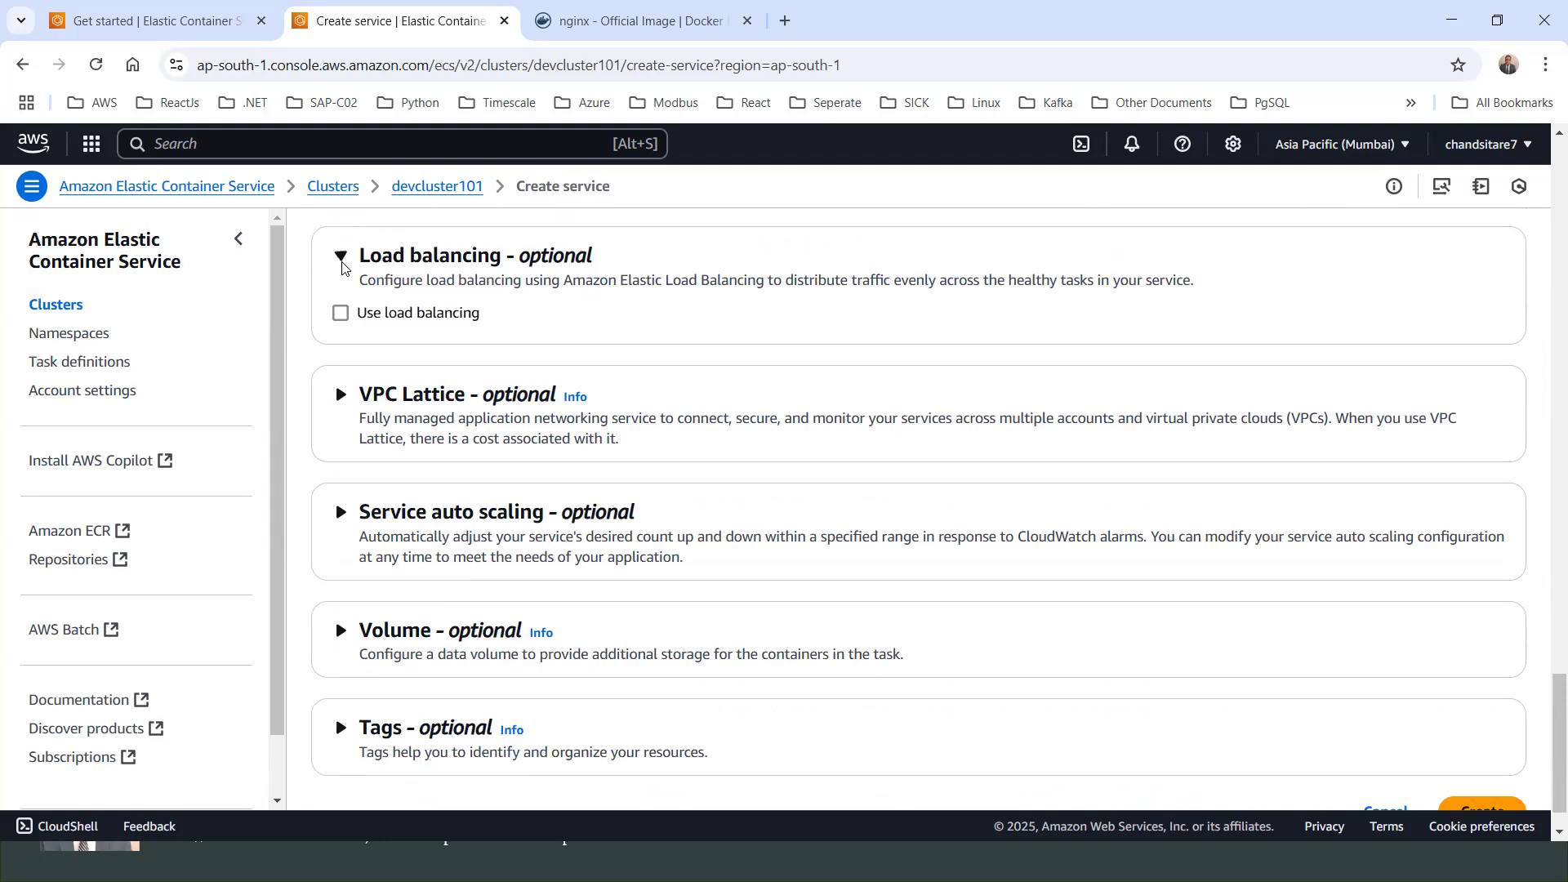
pyautogui.click(343, 264)
pyautogui.click(340, 359)
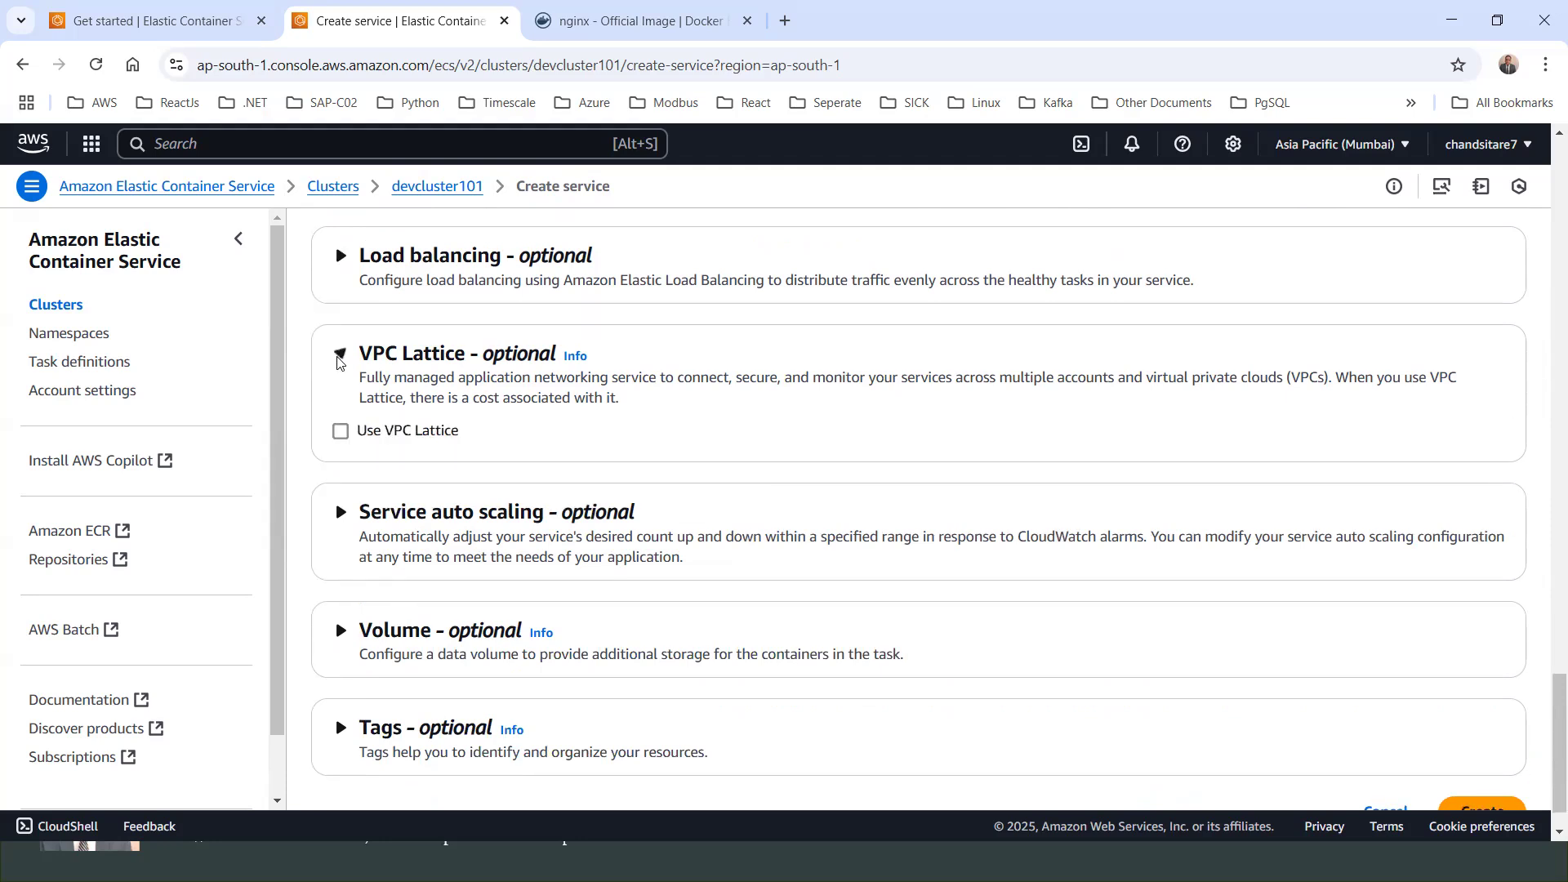
pyautogui.click(339, 359)
pyautogui.click(337, 478)
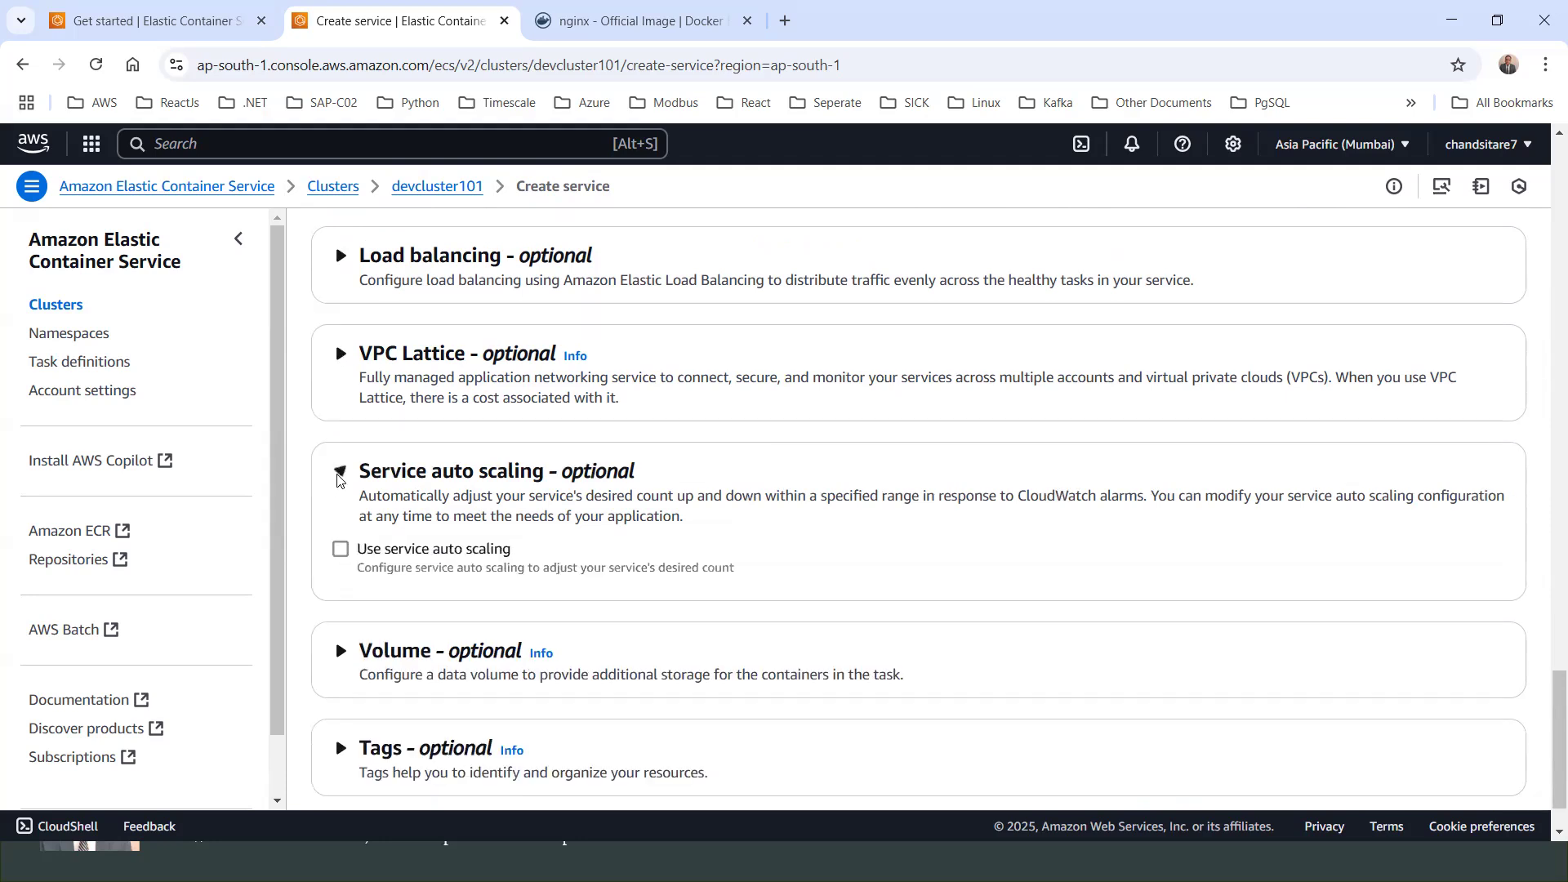
pyautogui.click(337, 478)
pyautogui.click(340, 589)
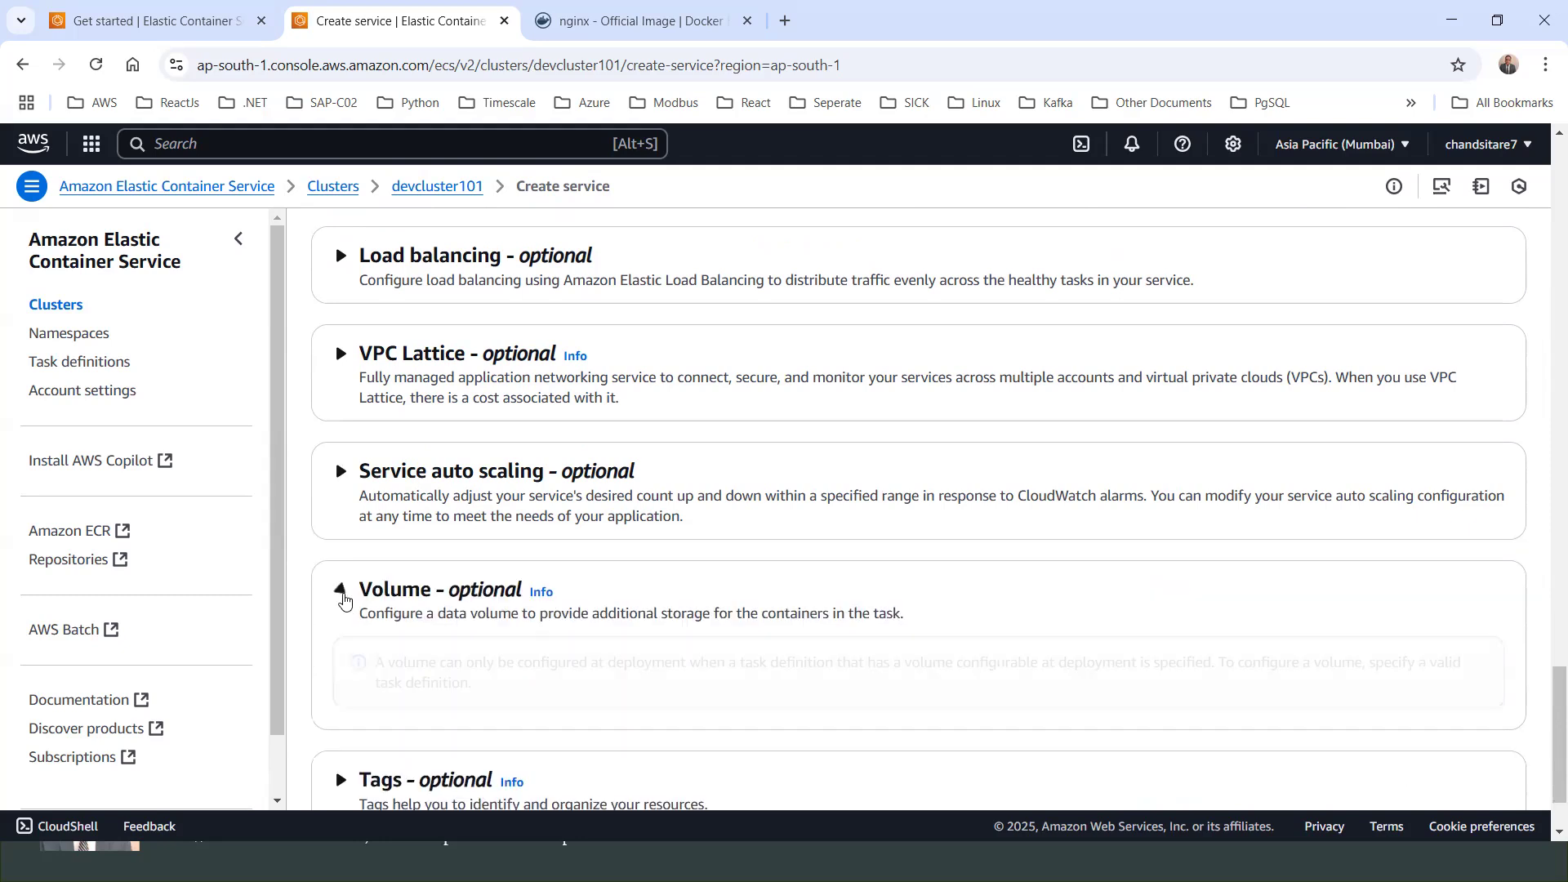
pyautogui.scroll(-1, 351, 674)
pyautogui.click(340, 671)
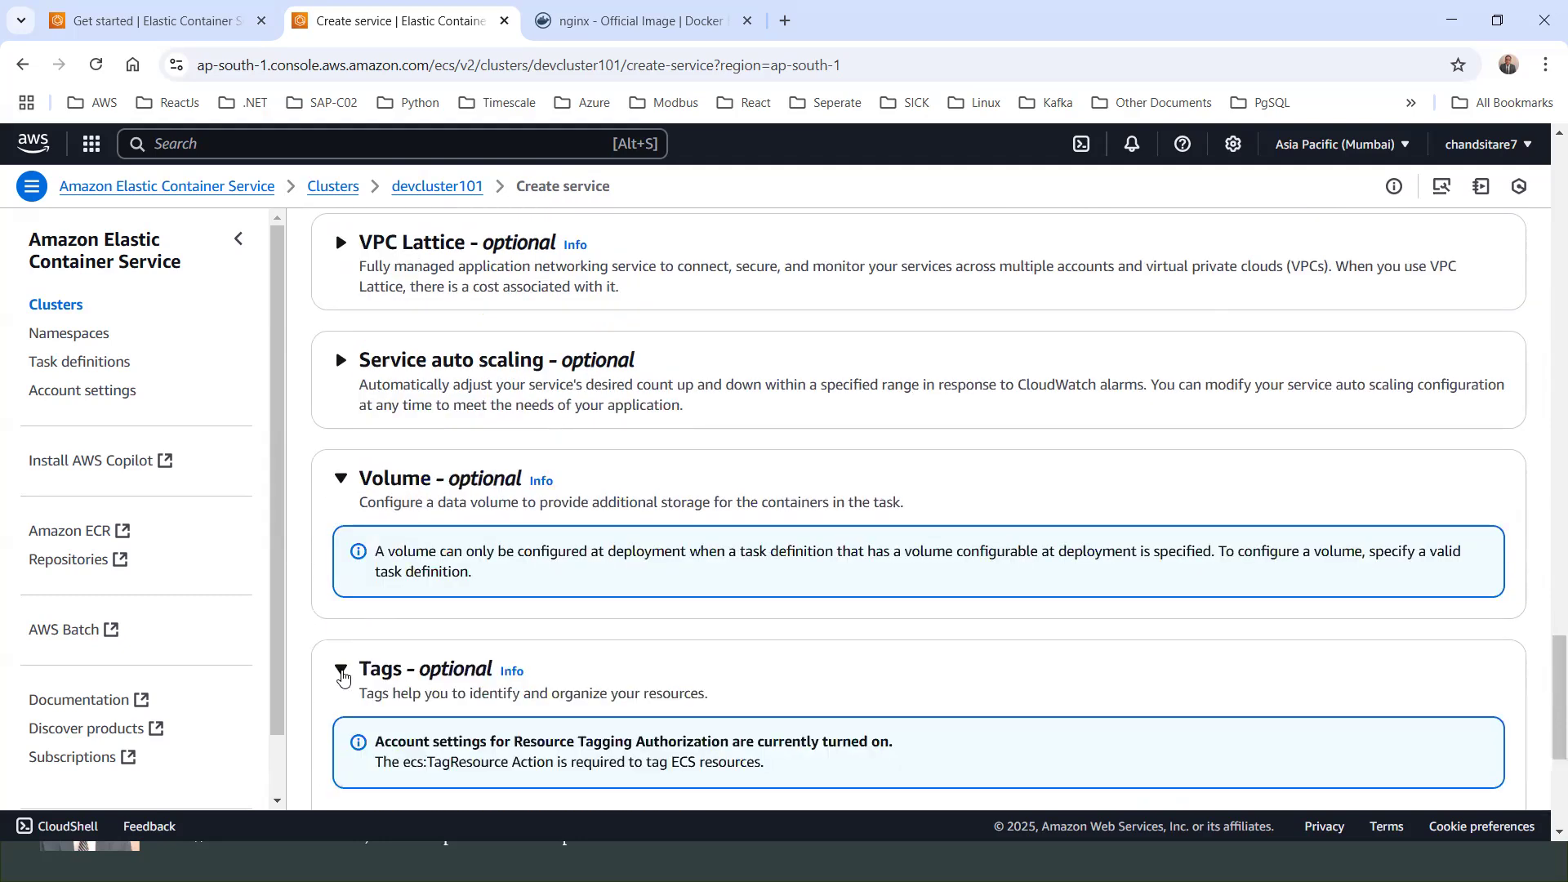
# Check the service configuration once more and create the service in the cluster.
pyautogui.scroll(4, 404, 545)
pyautogui.scroll(-10, 402, 546)
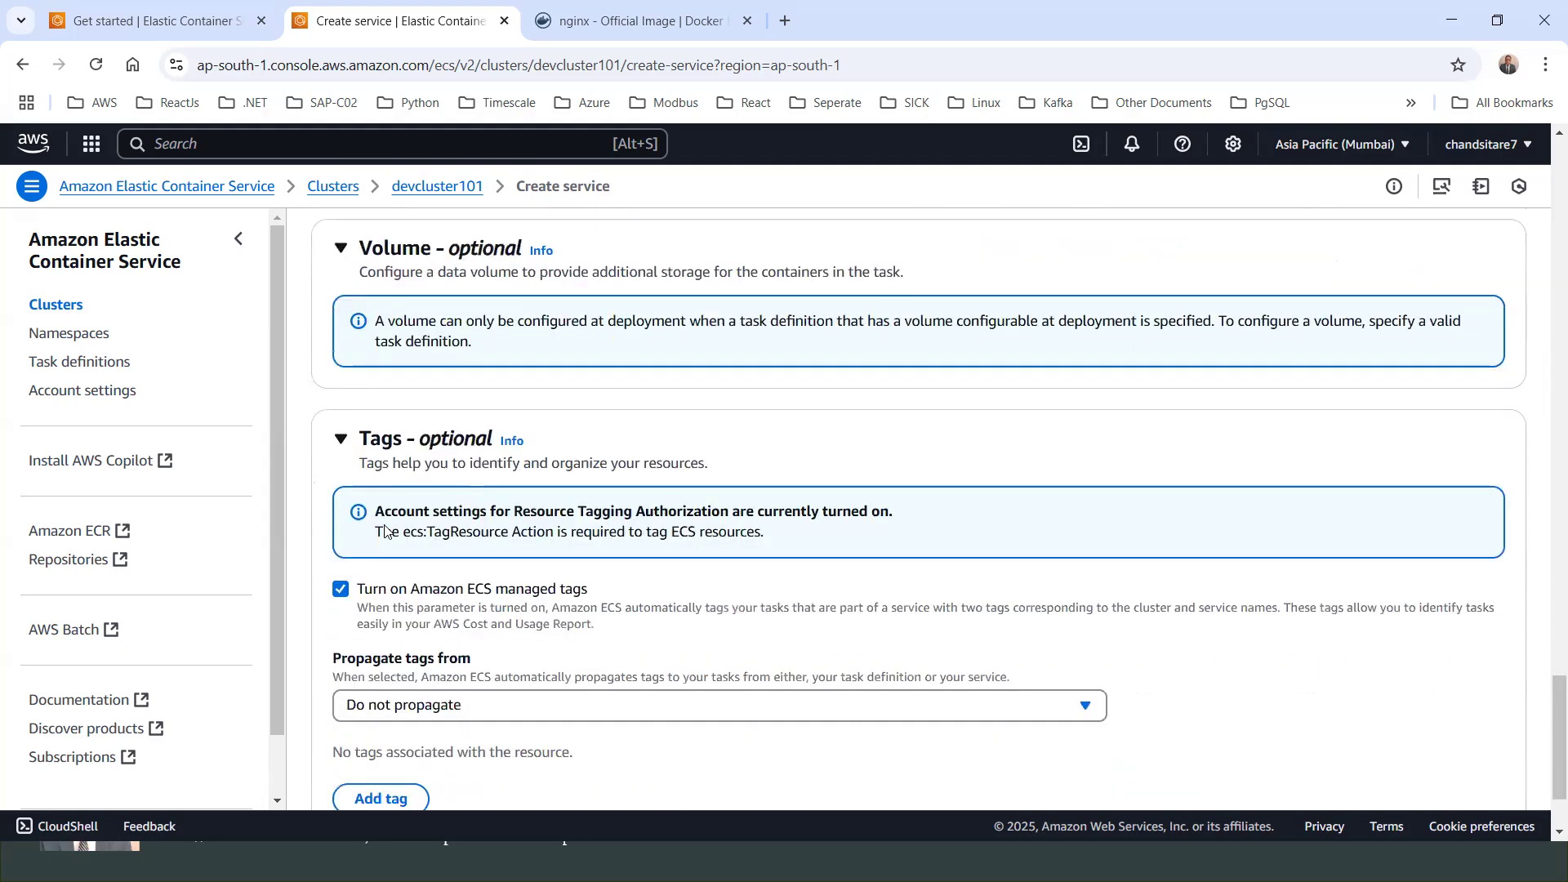
pyautogui.scroll(15, 472, 387)
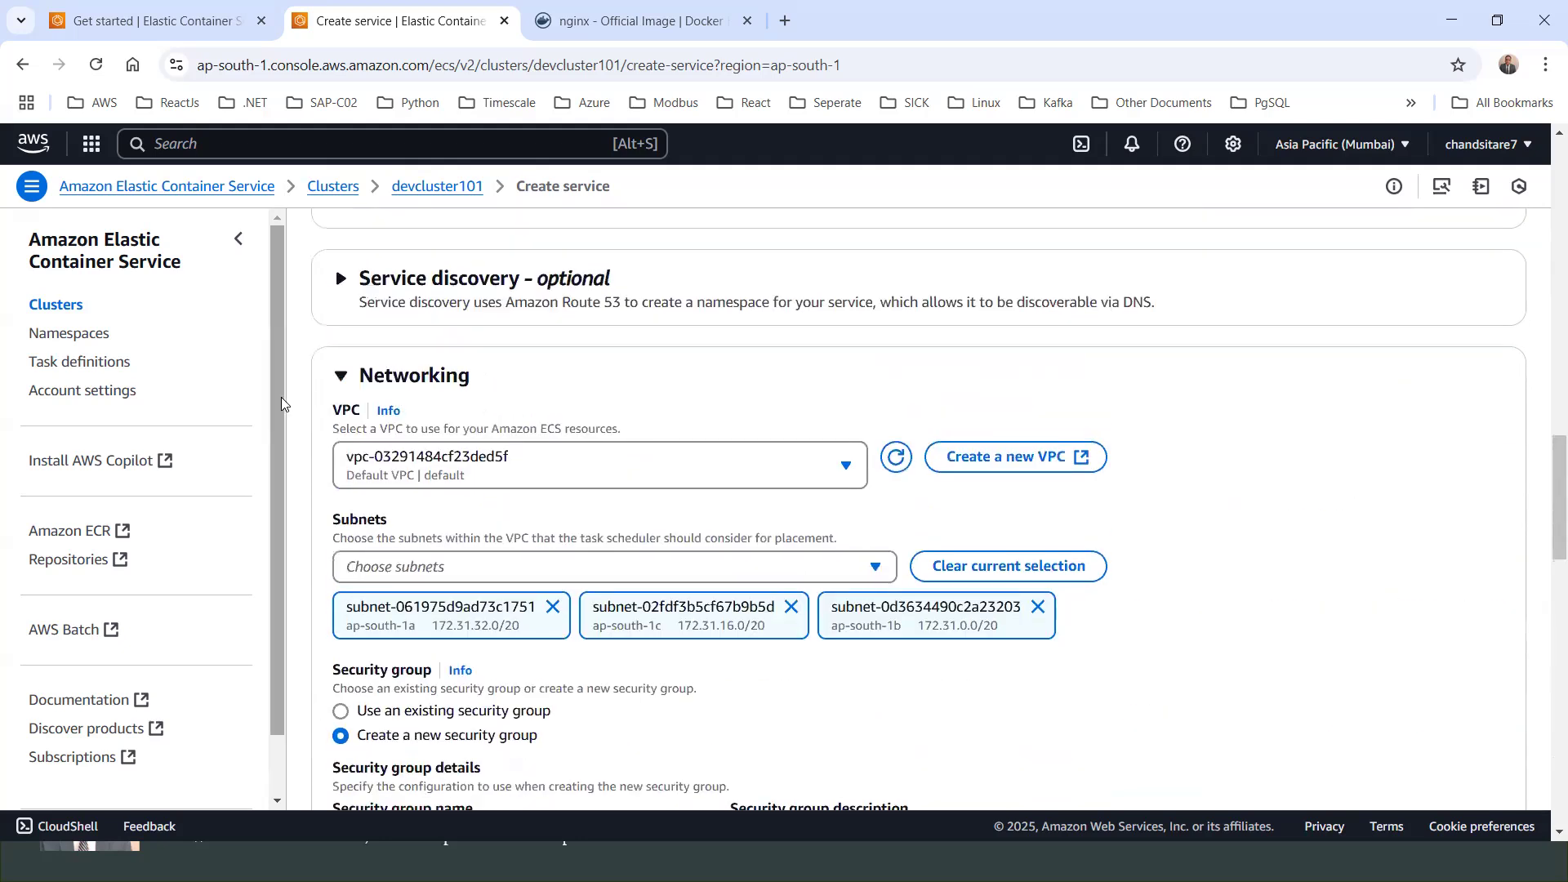
pyautogui.scroll(-6, 1280, 520)
pyautogui.scroll(-10, 1279, 520)
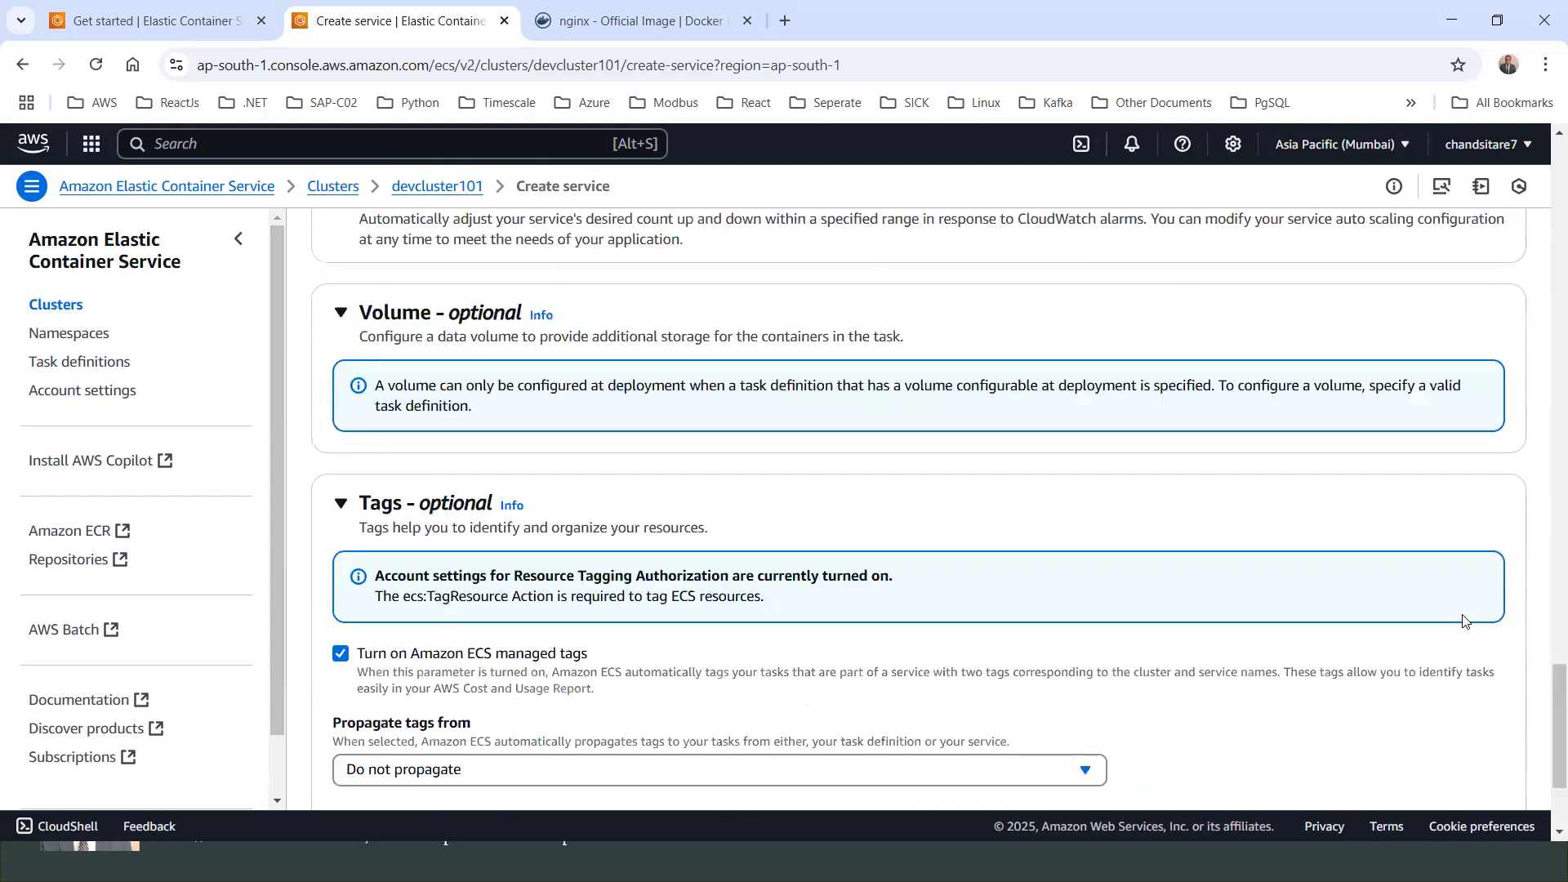
pyautogui.click(1483, 754)
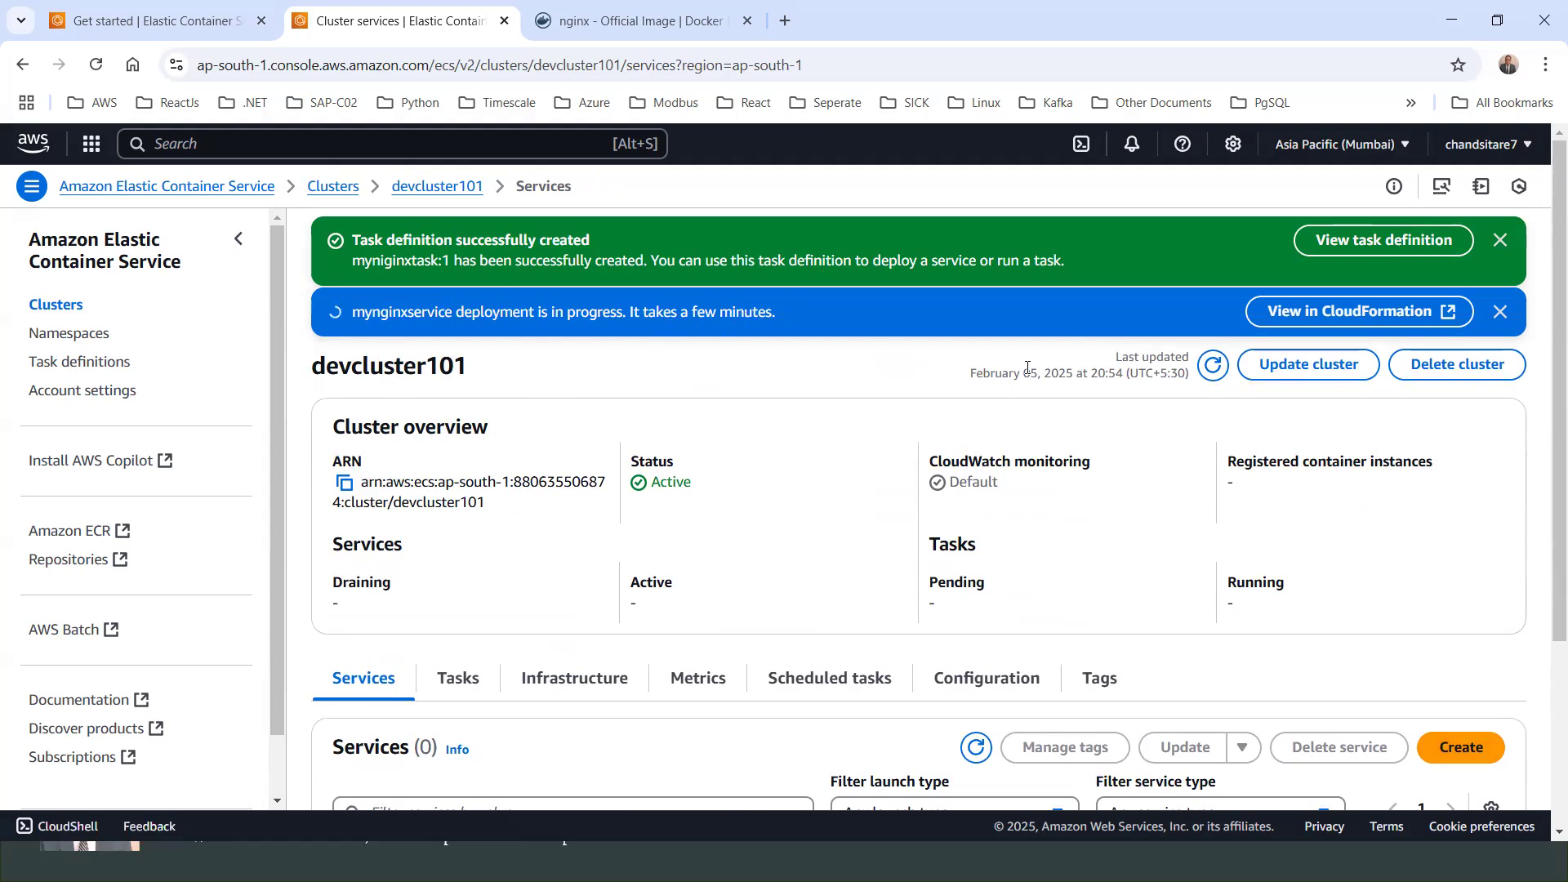
# Check the devcluster101 overview, services list and notifications for the progress of the mynginxservice deployment.
pyautogui.scroll(-3, 1028, 371)
pyautogui.scroll(3, 1028, 372)
pyautogui.scroll(-3, 705, 390)
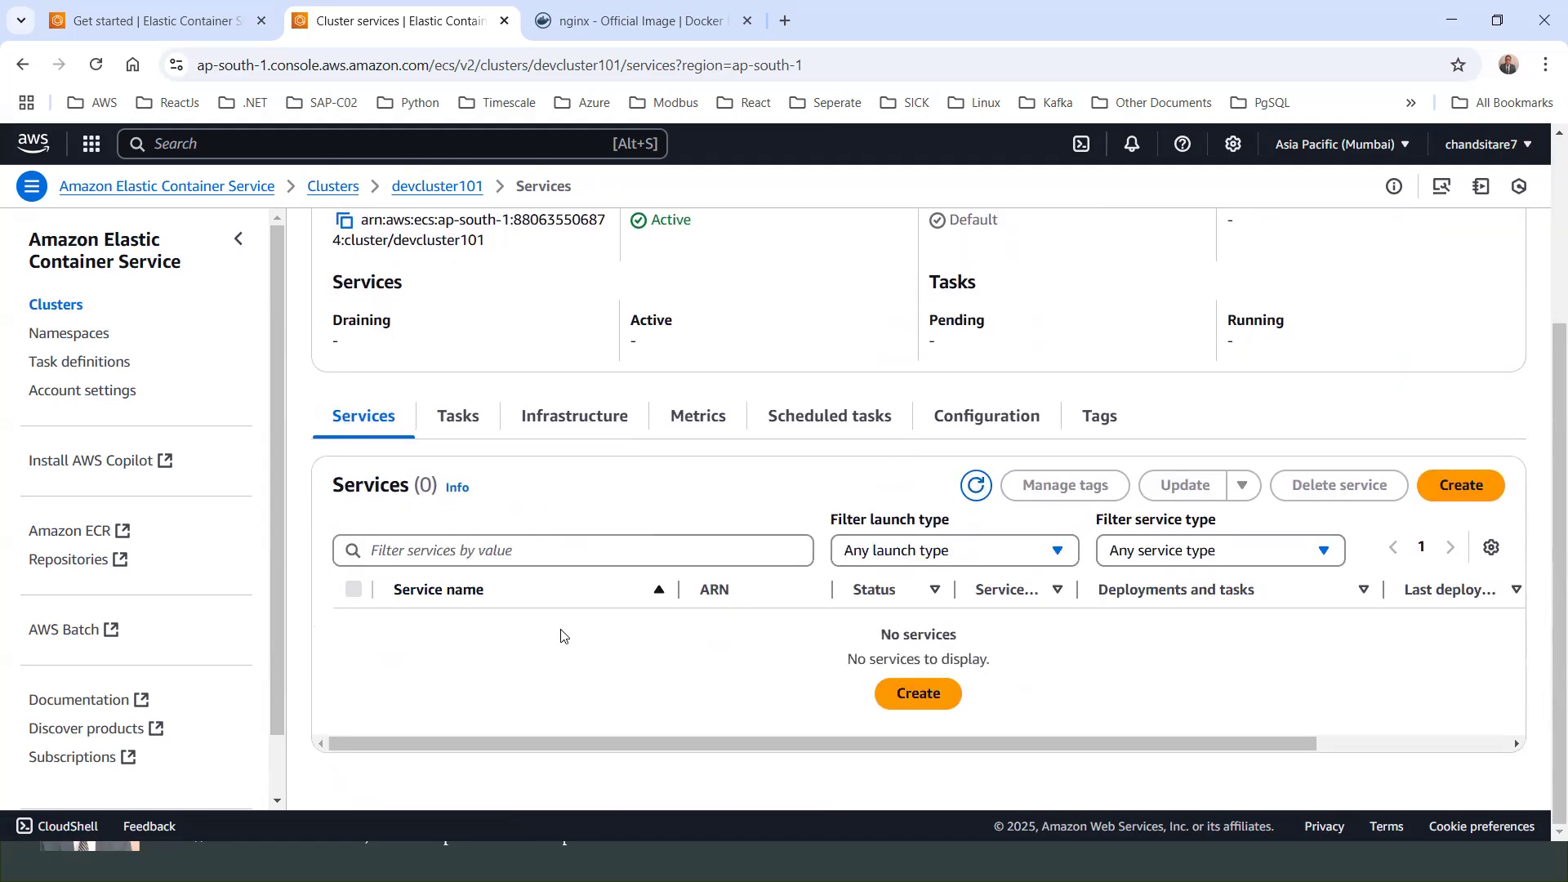
pyautogui.scroll(3, 776, 494)
pyautogui.scroll(1, 776, 494)
pyautogui.scroll(-2, 735, 503)
pyautogui.scroll(2, 653, 457)
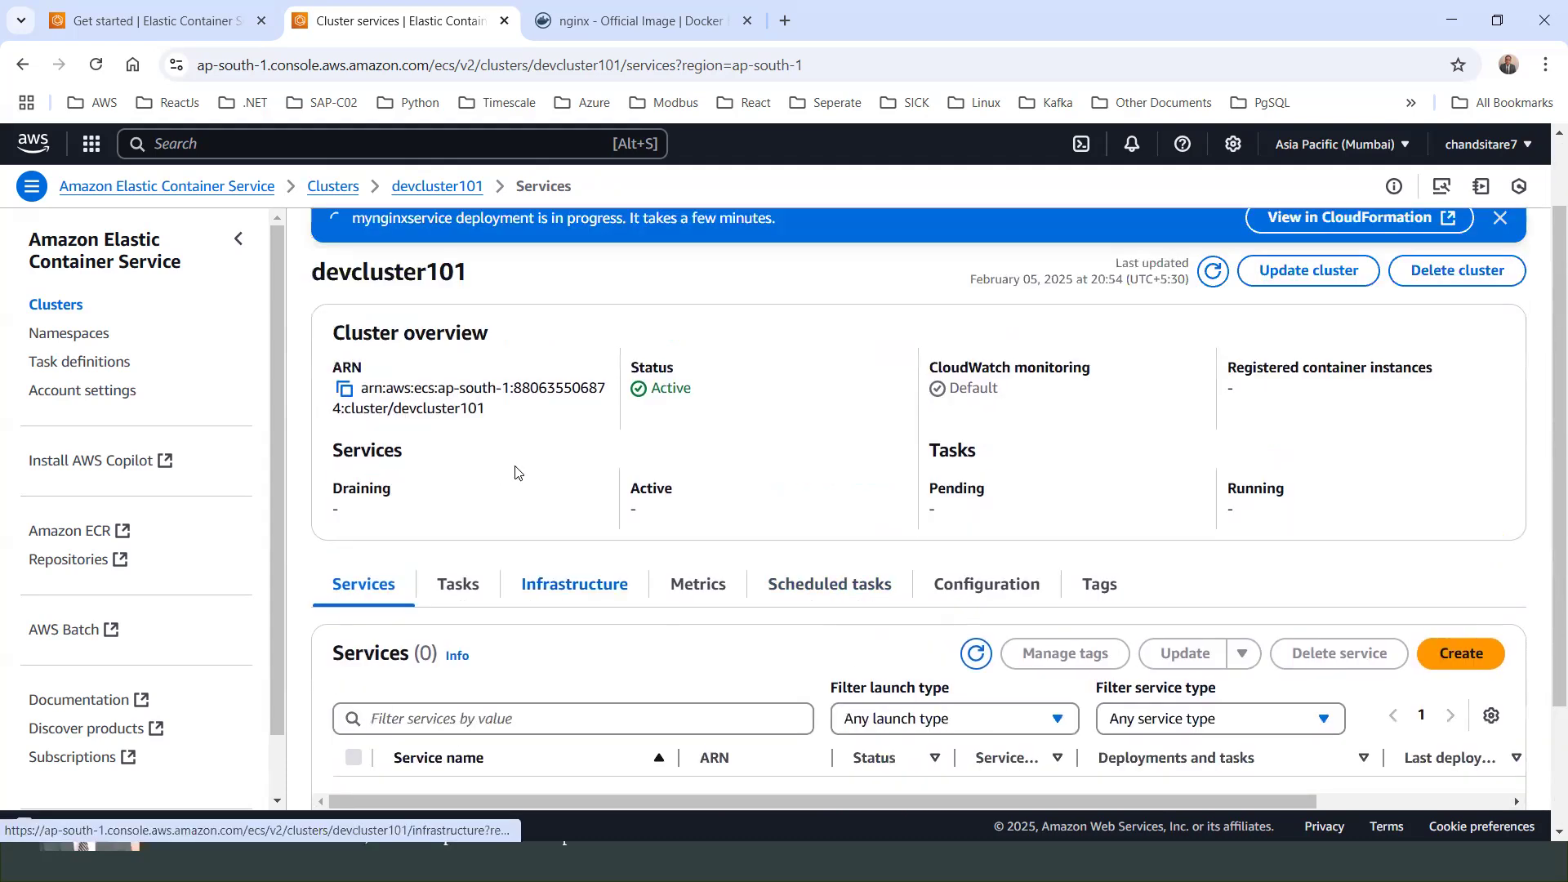
pyautogui.scroll(-2, 588, 476)
pyautogui.scroll(2, 588, 392)
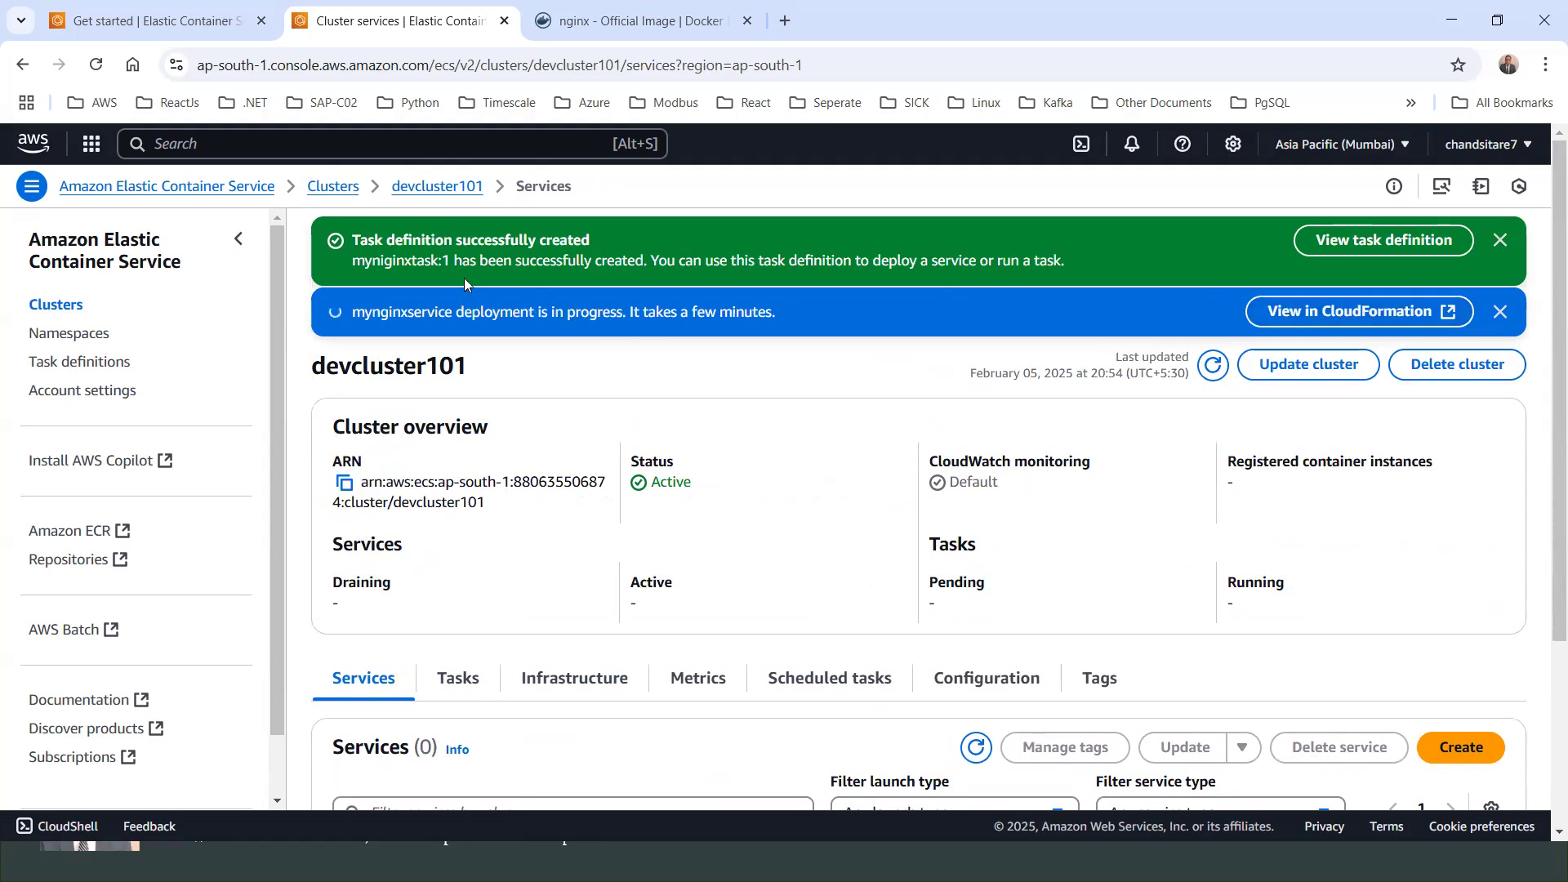
pyautogui.scroll(-1, 577, 476)
pyautogui.scroll(-2, 531, 476)
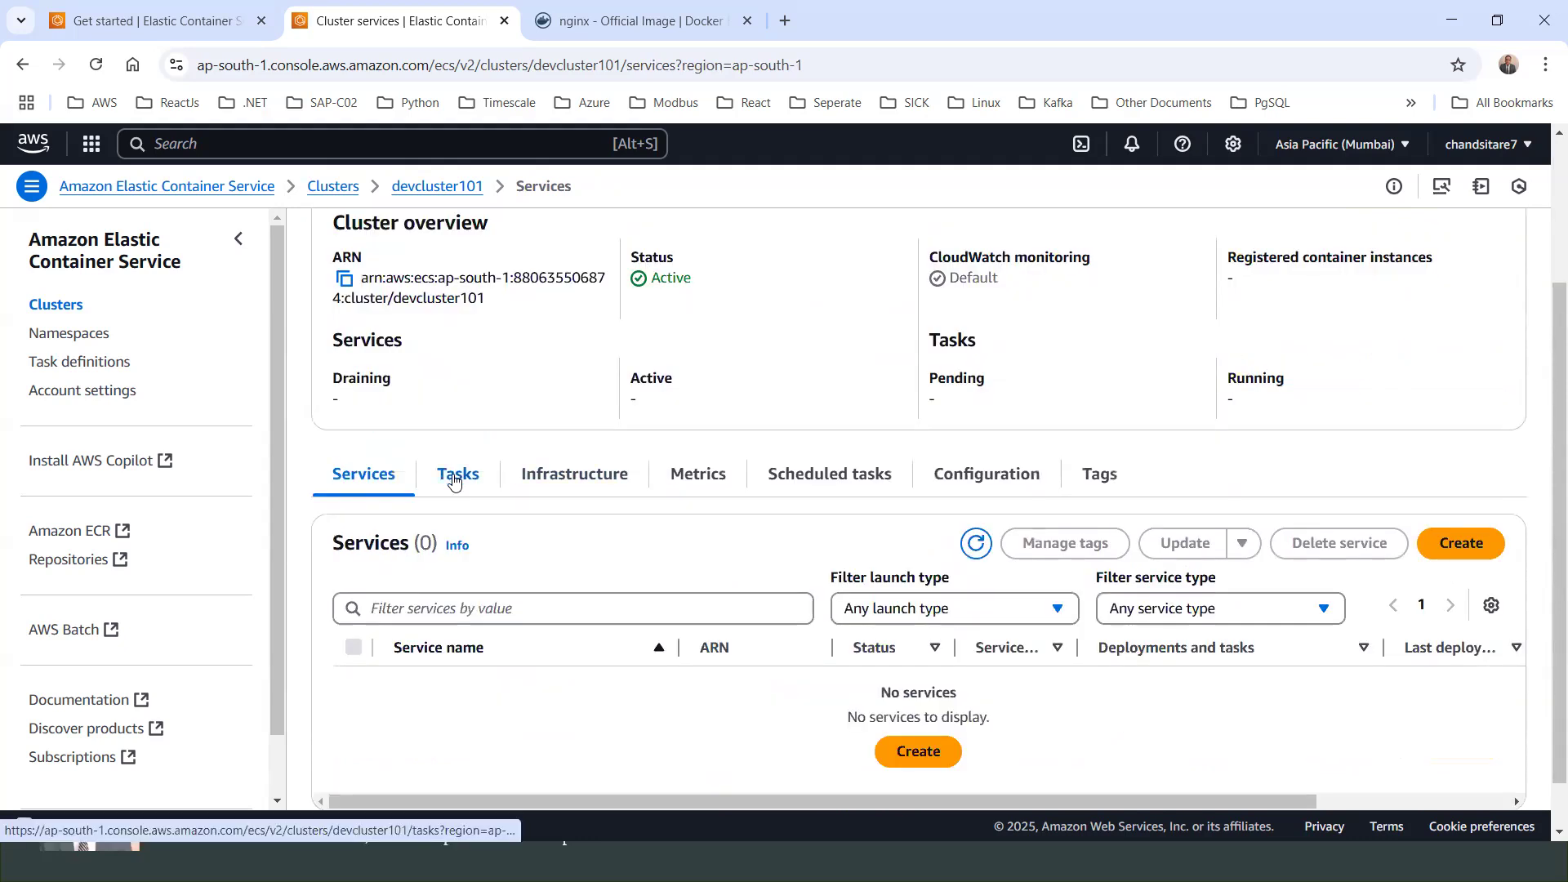
pyautogui.scroll(1, 455, 481)
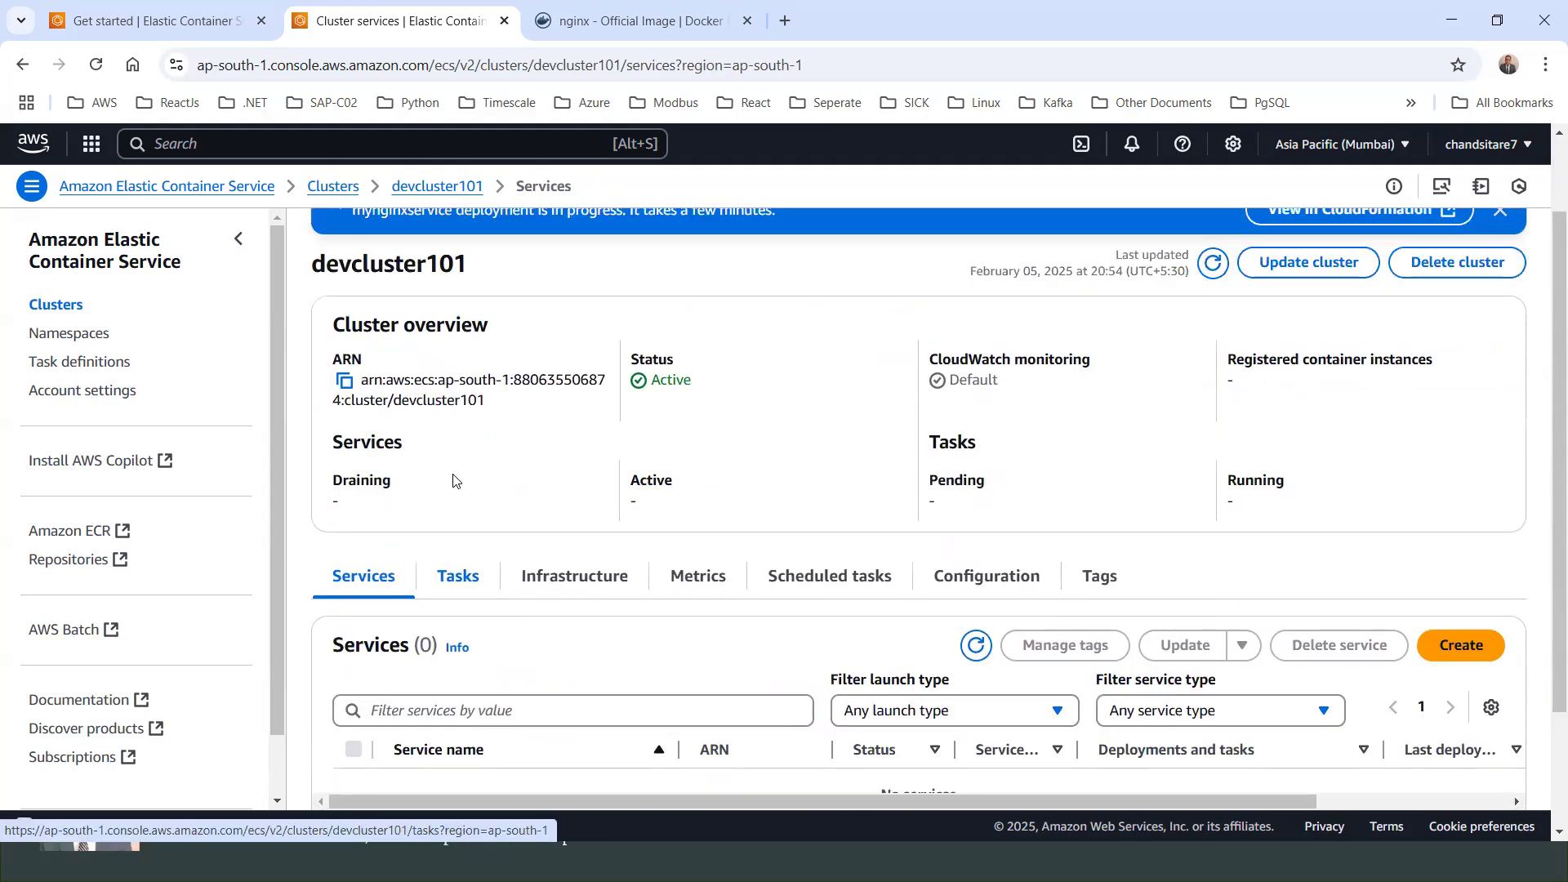
pyautogui.scroll(1, 1264, 395)
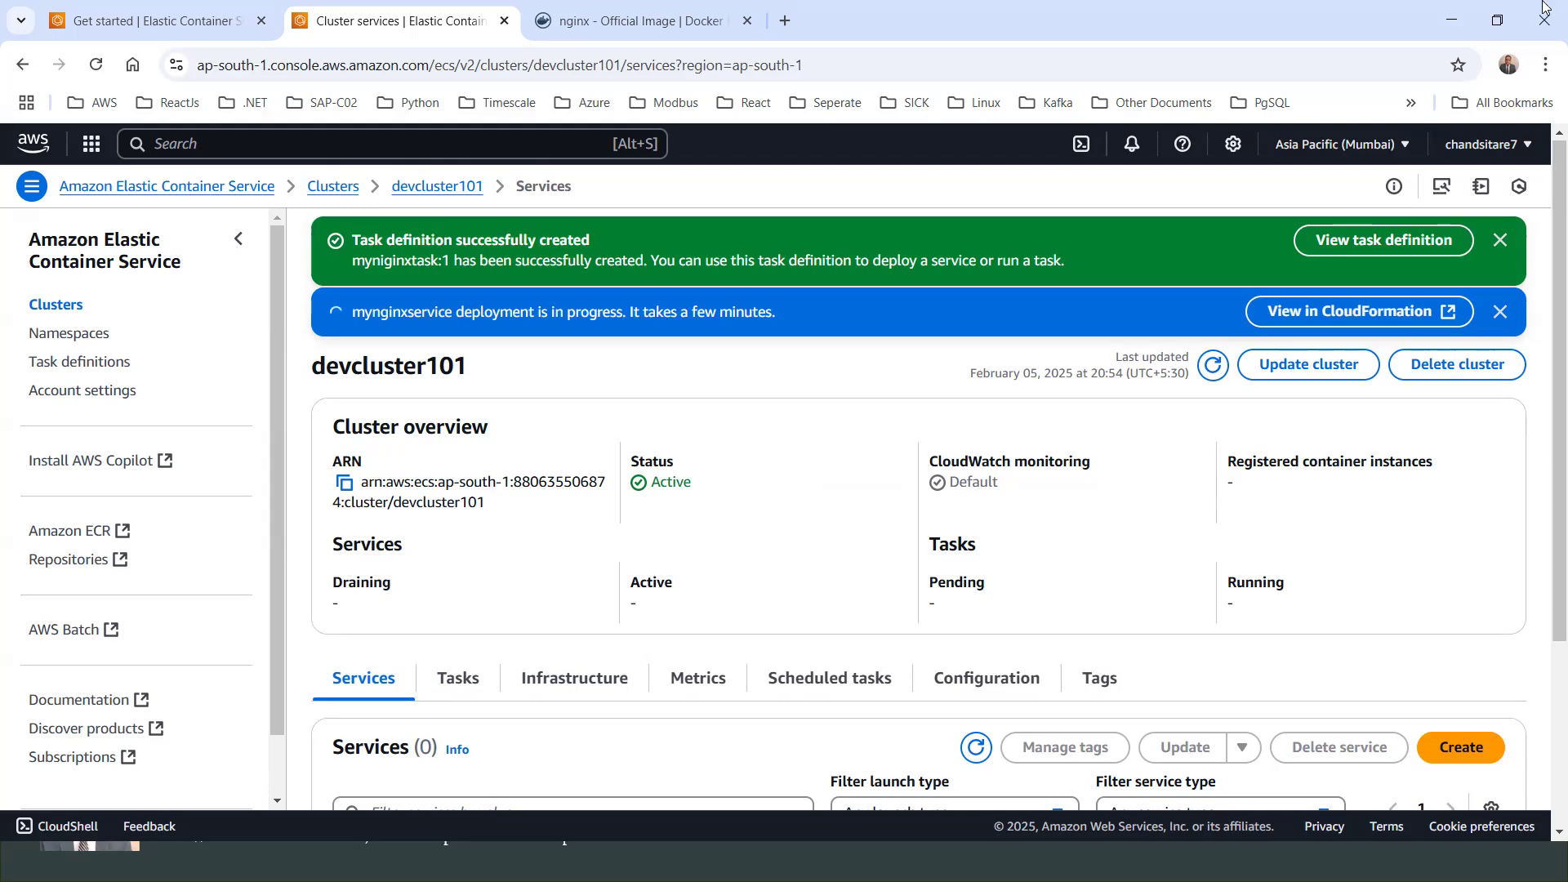
# Refresh the cluster details and examine the task counts and the deployment status of mynginxservice.
pyautogui.click(1213, 367)
pyautogui.scroll(-2, 1173, 388)
pyautogui.scroll(2, 1173, 388)
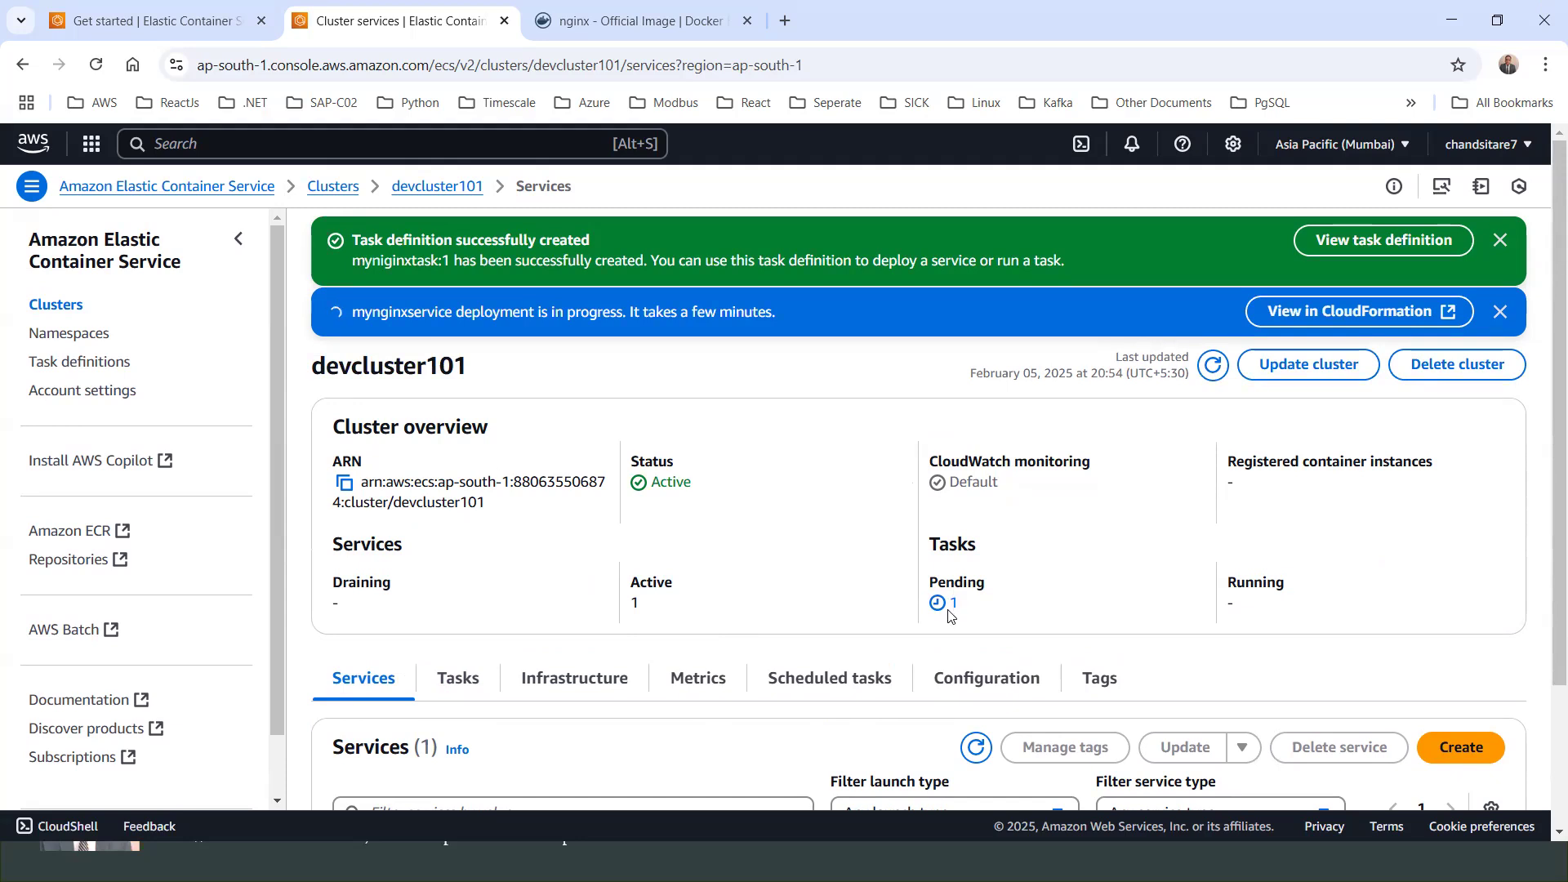
pyautogui.scroll(-2, 948, 621)
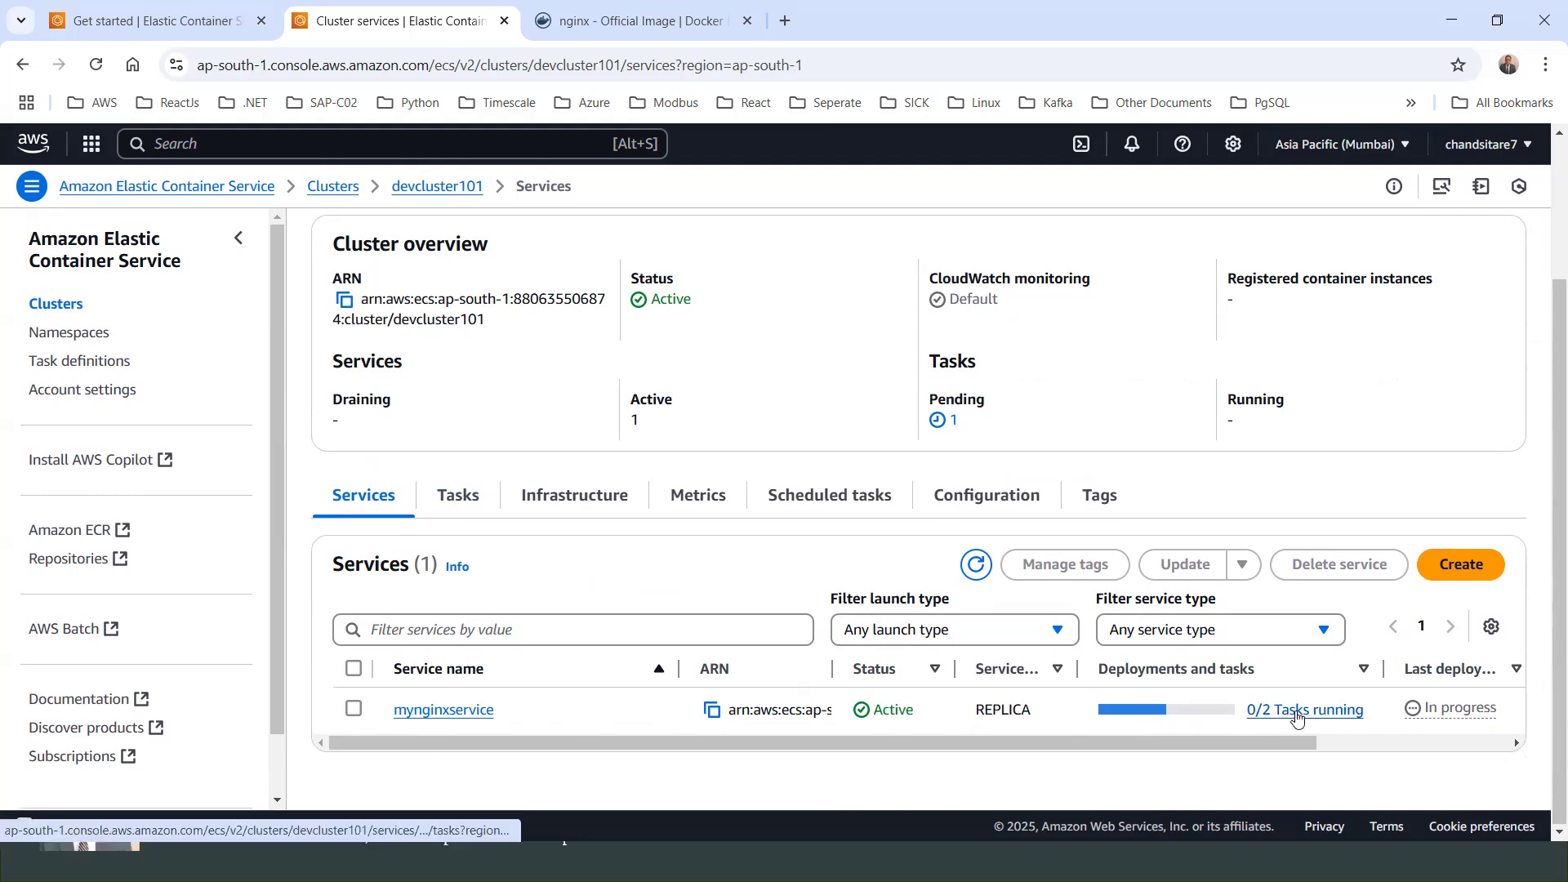
pyautogui.hscroll(1, 1282, 733)
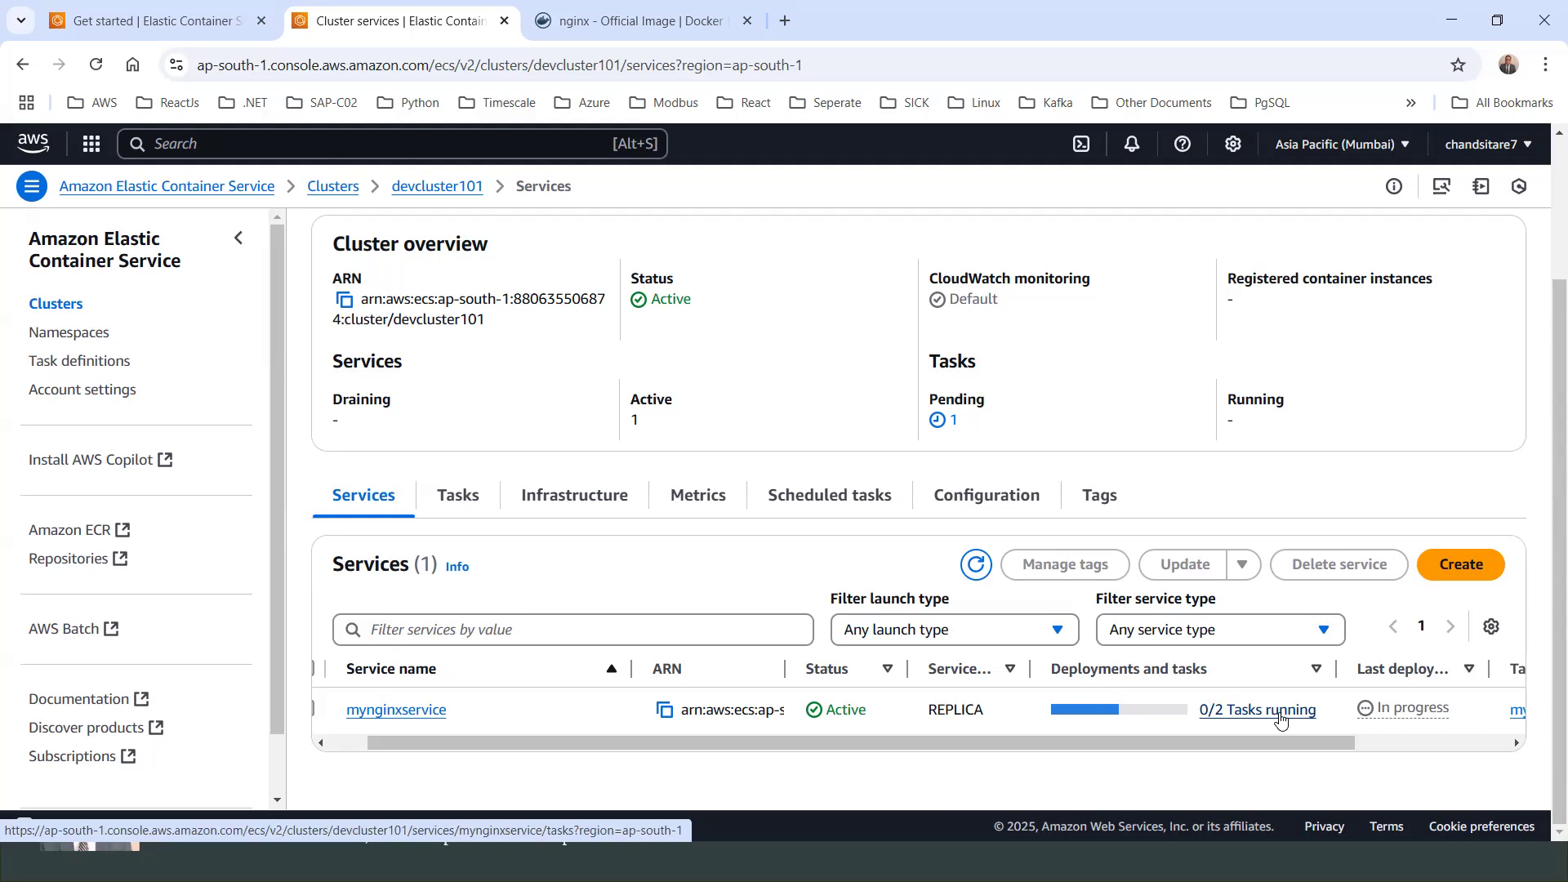
pyautogui.moveTo(1293, 743); pyautogui.dragTo(1398, 743)
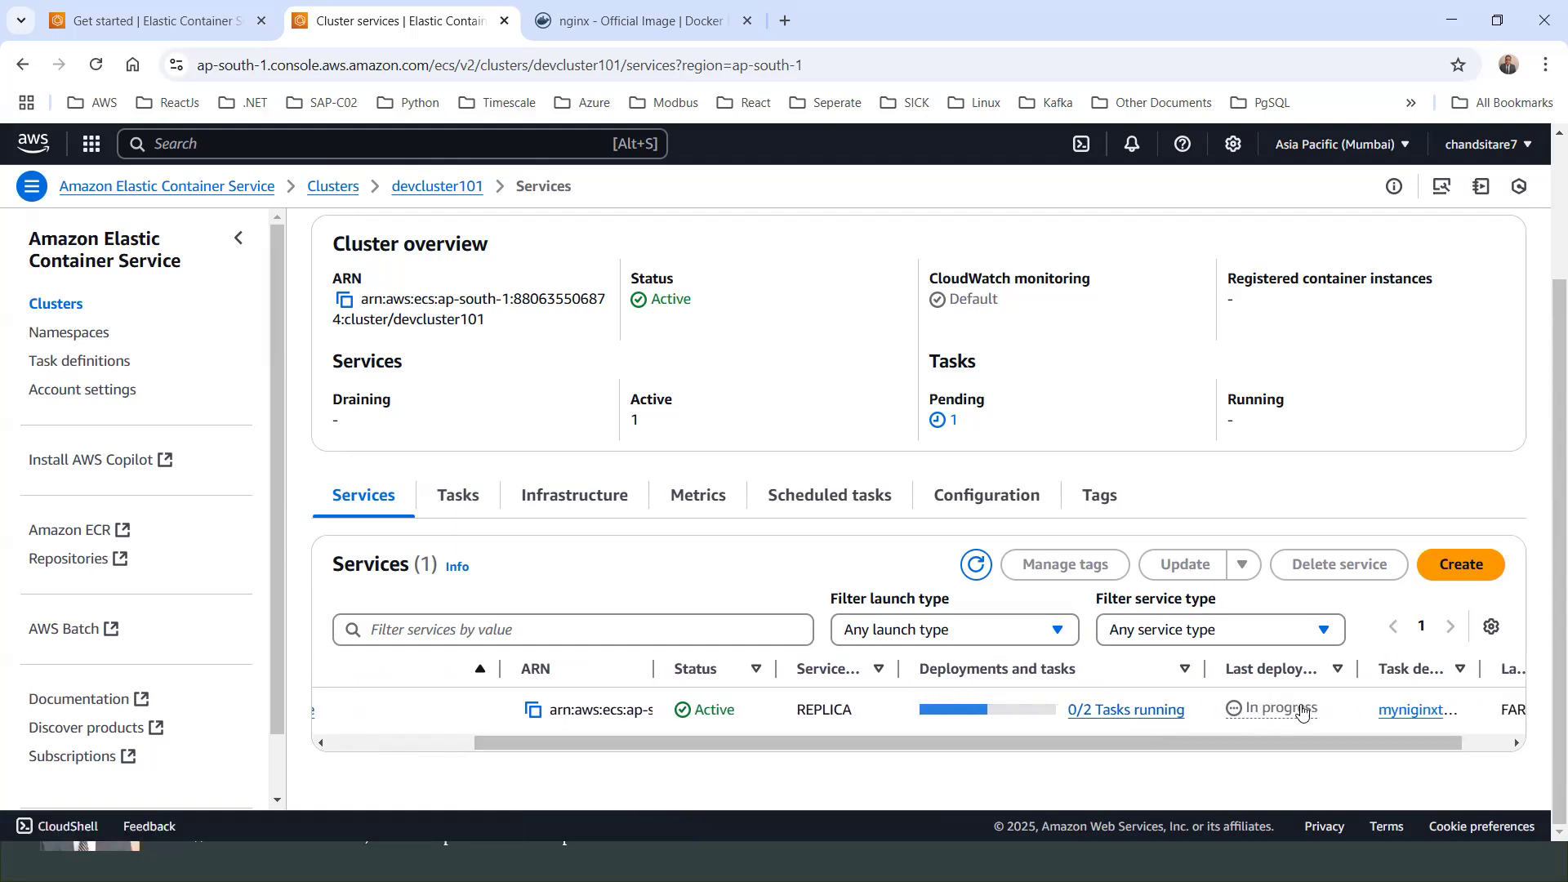
pyautogui.moveTo(1423, 735); pyautogui.dragTo(1470, 739)
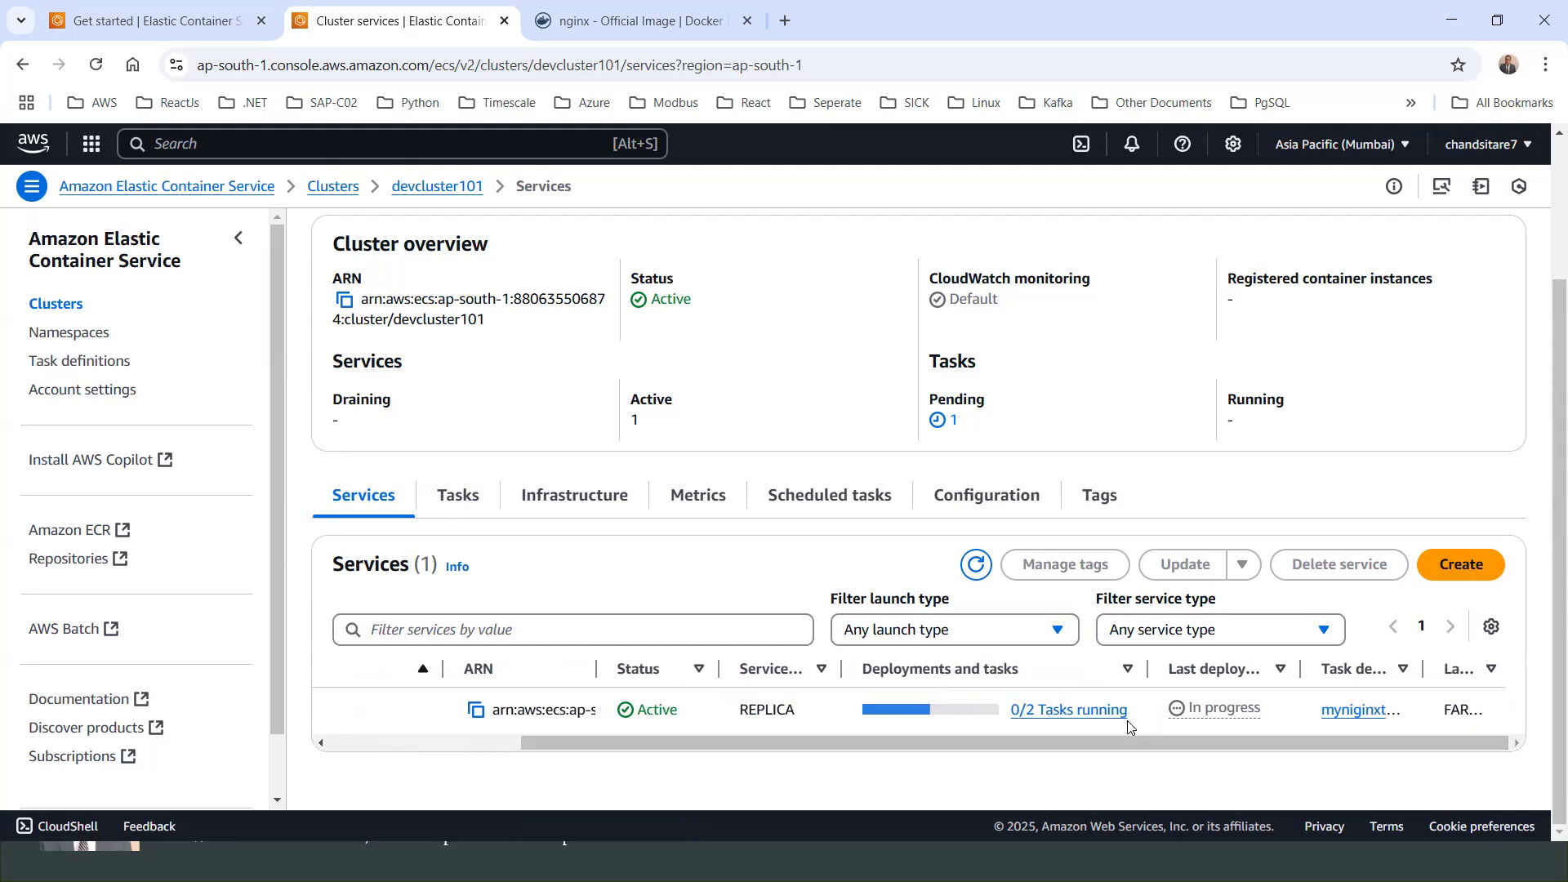
# Open the task list of mynginxservice and refresh it to check the status of its tasks.
pyautogui.click(1070, 717)
pyautogui.scroll(-2, 581, 588)
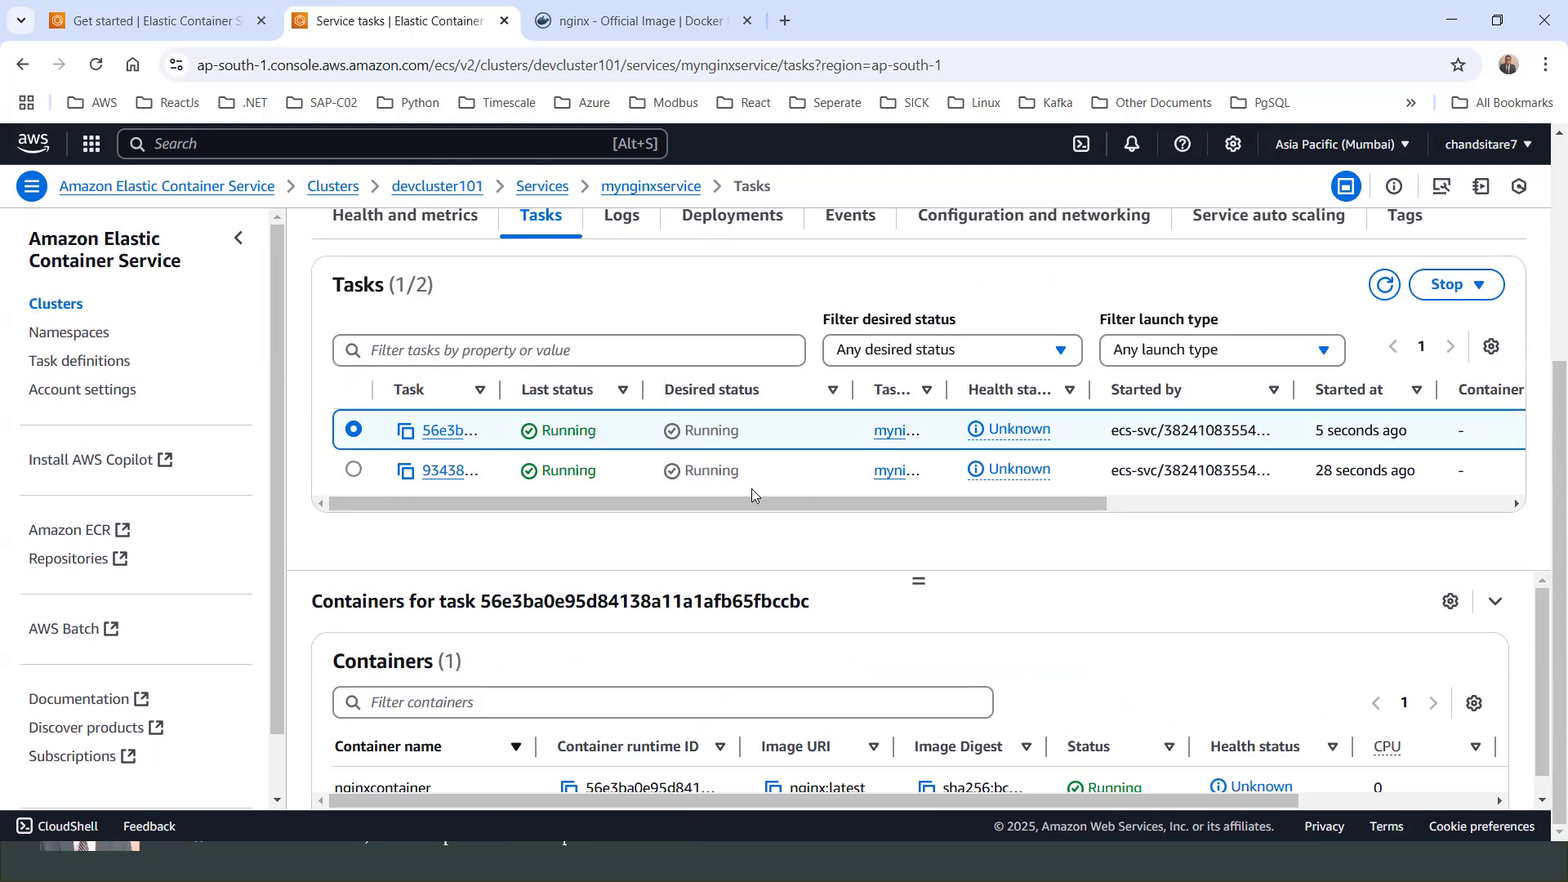
pyautogui.click(1379, 289)
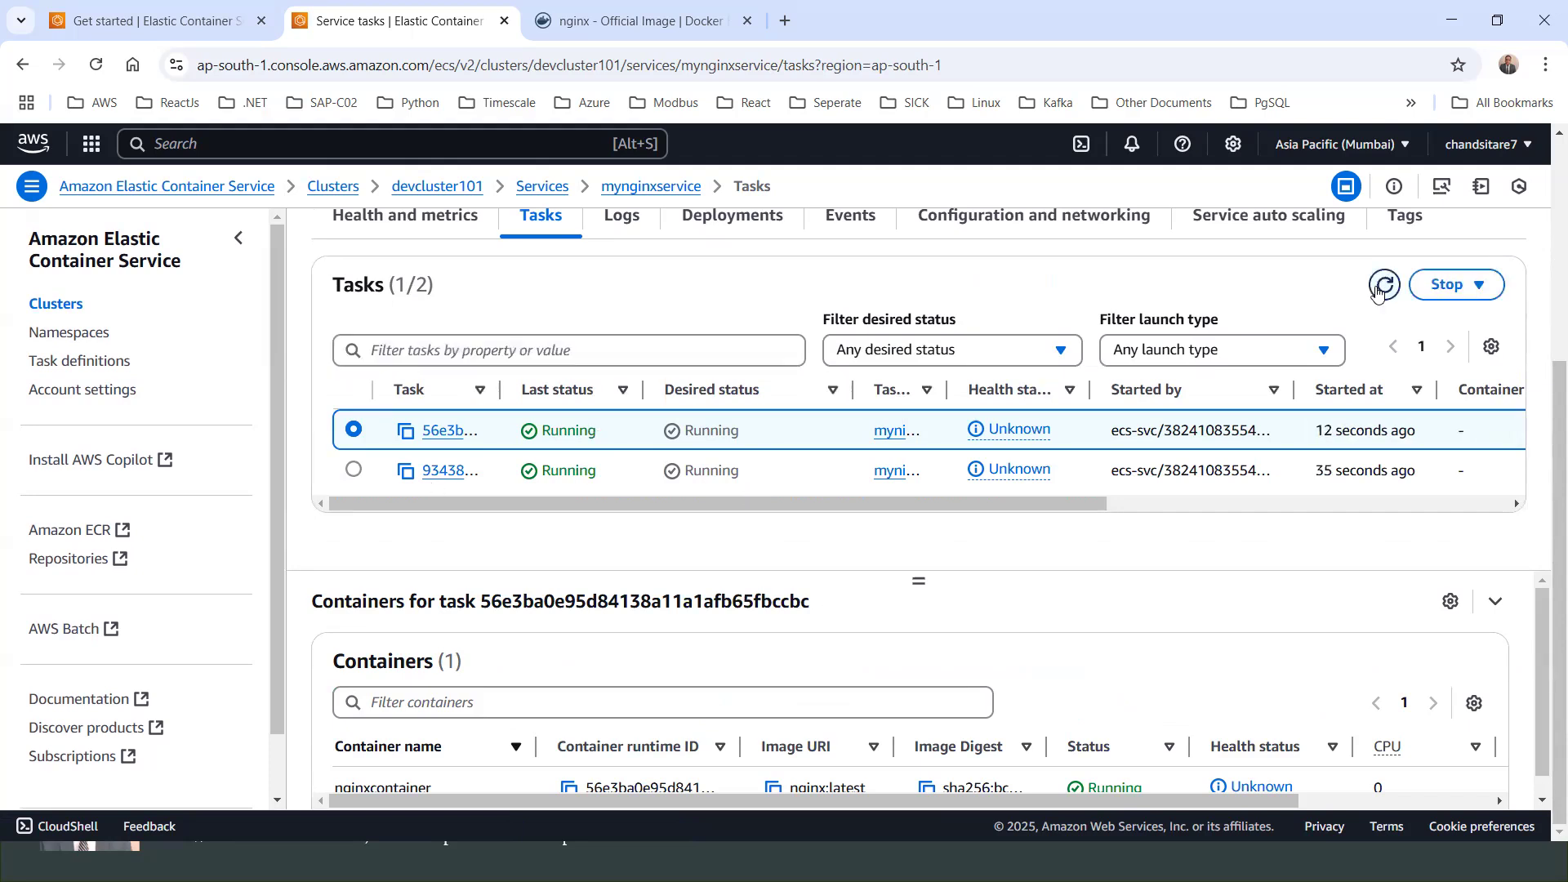
pyautogui.click(1380, 291)
pyautogui.click(1379, 291)
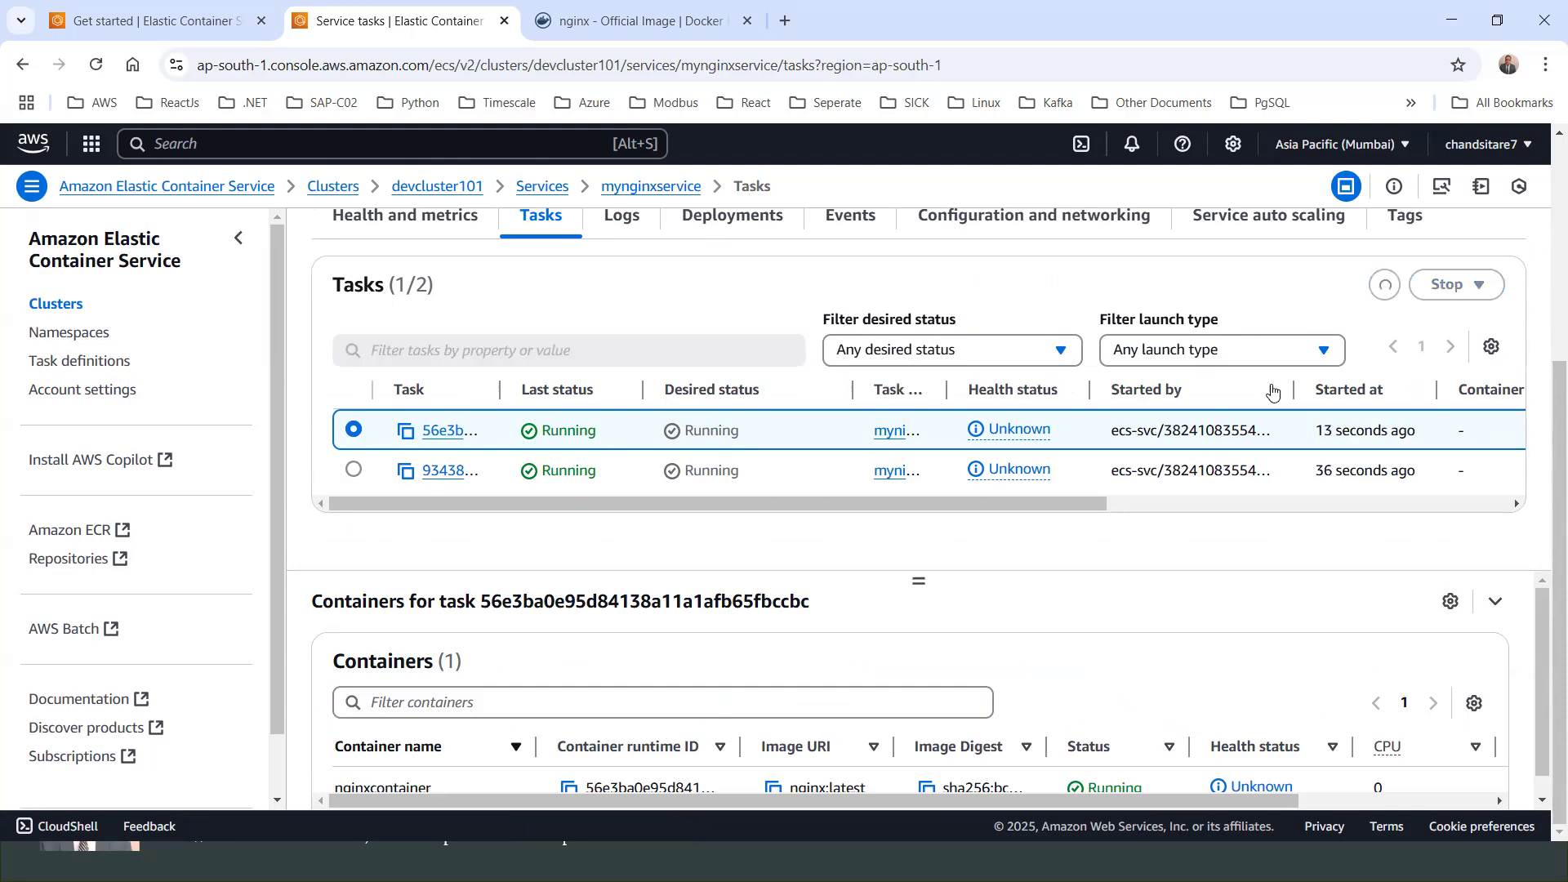
# Examine the container details of the selected task and the service overview of mynginxservice.
pyautogui.scroll(-1, 754, 725)
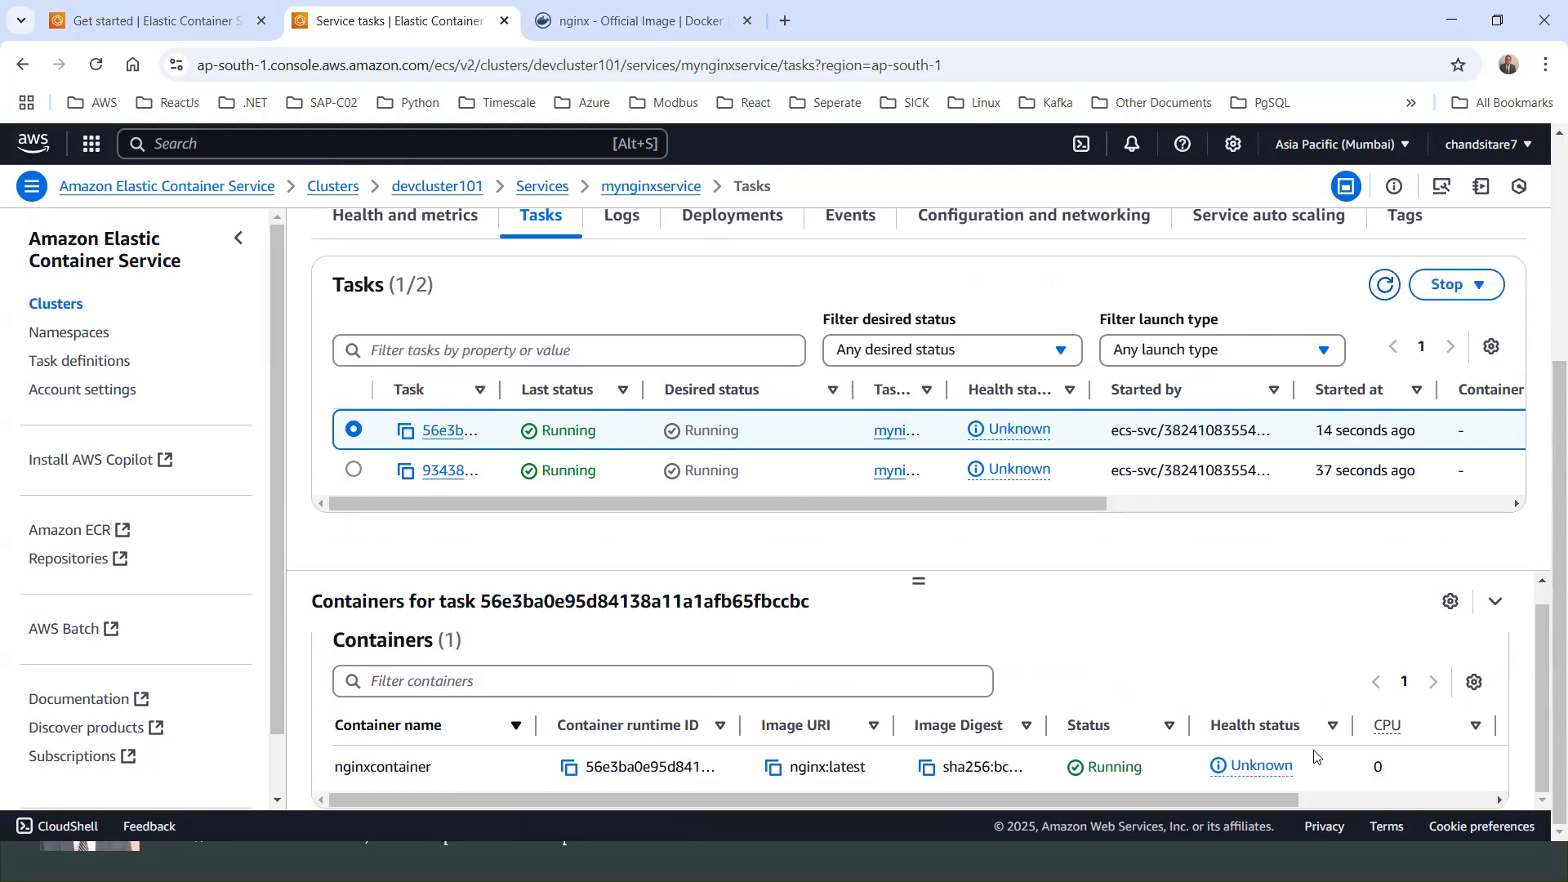
pyautogui.moveTo(946, 503); pyautogui.dragTo(620, 514)
pyautogui.scroll(4, 787, 302)
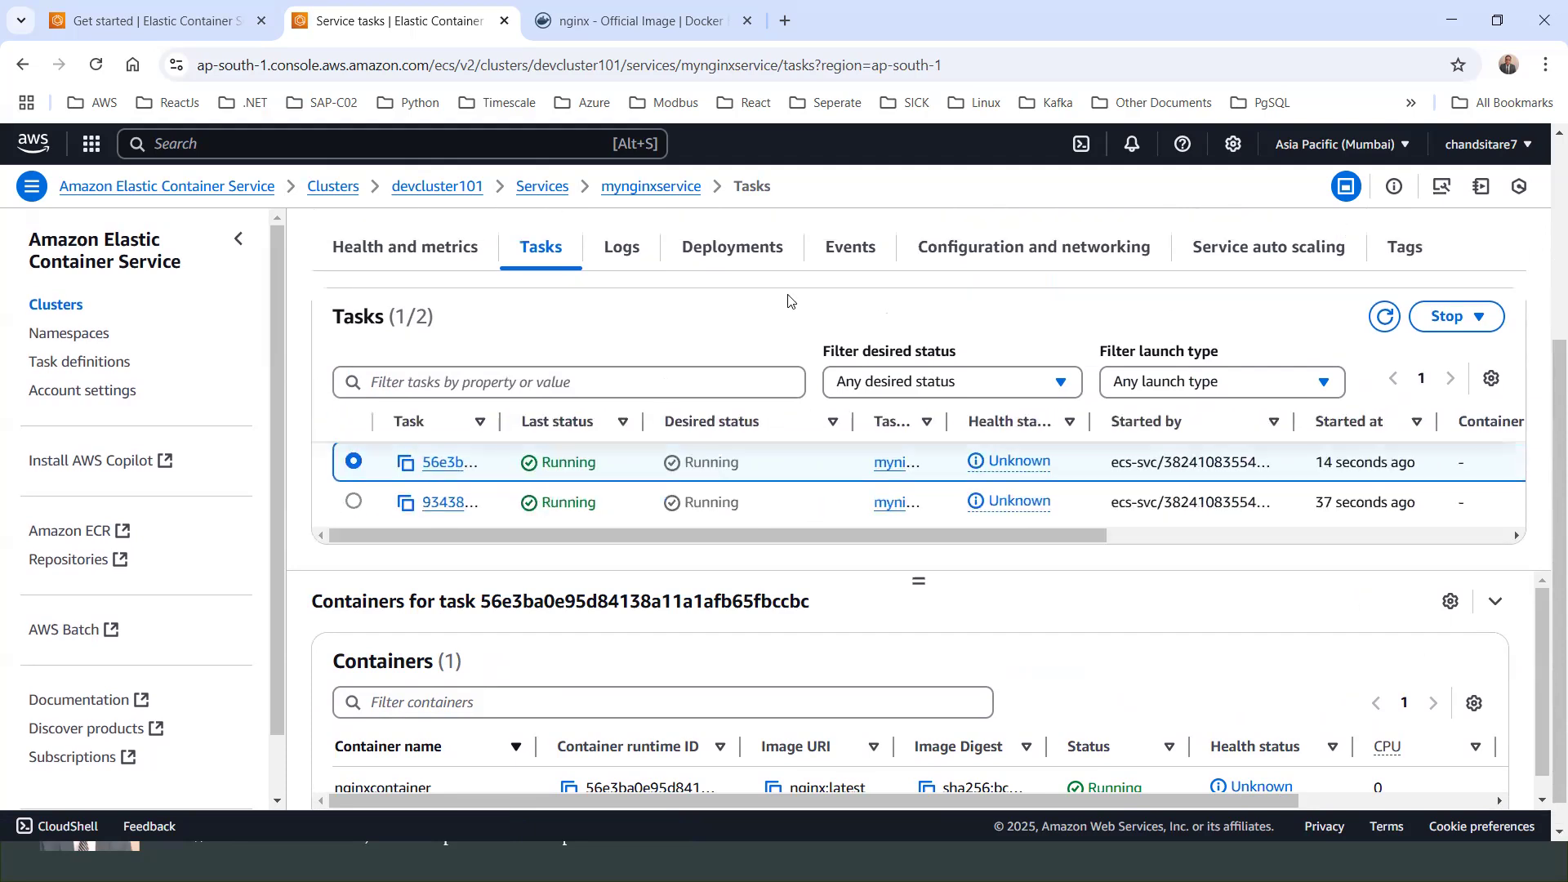
pyautogui.scroll(1, 746, 372)
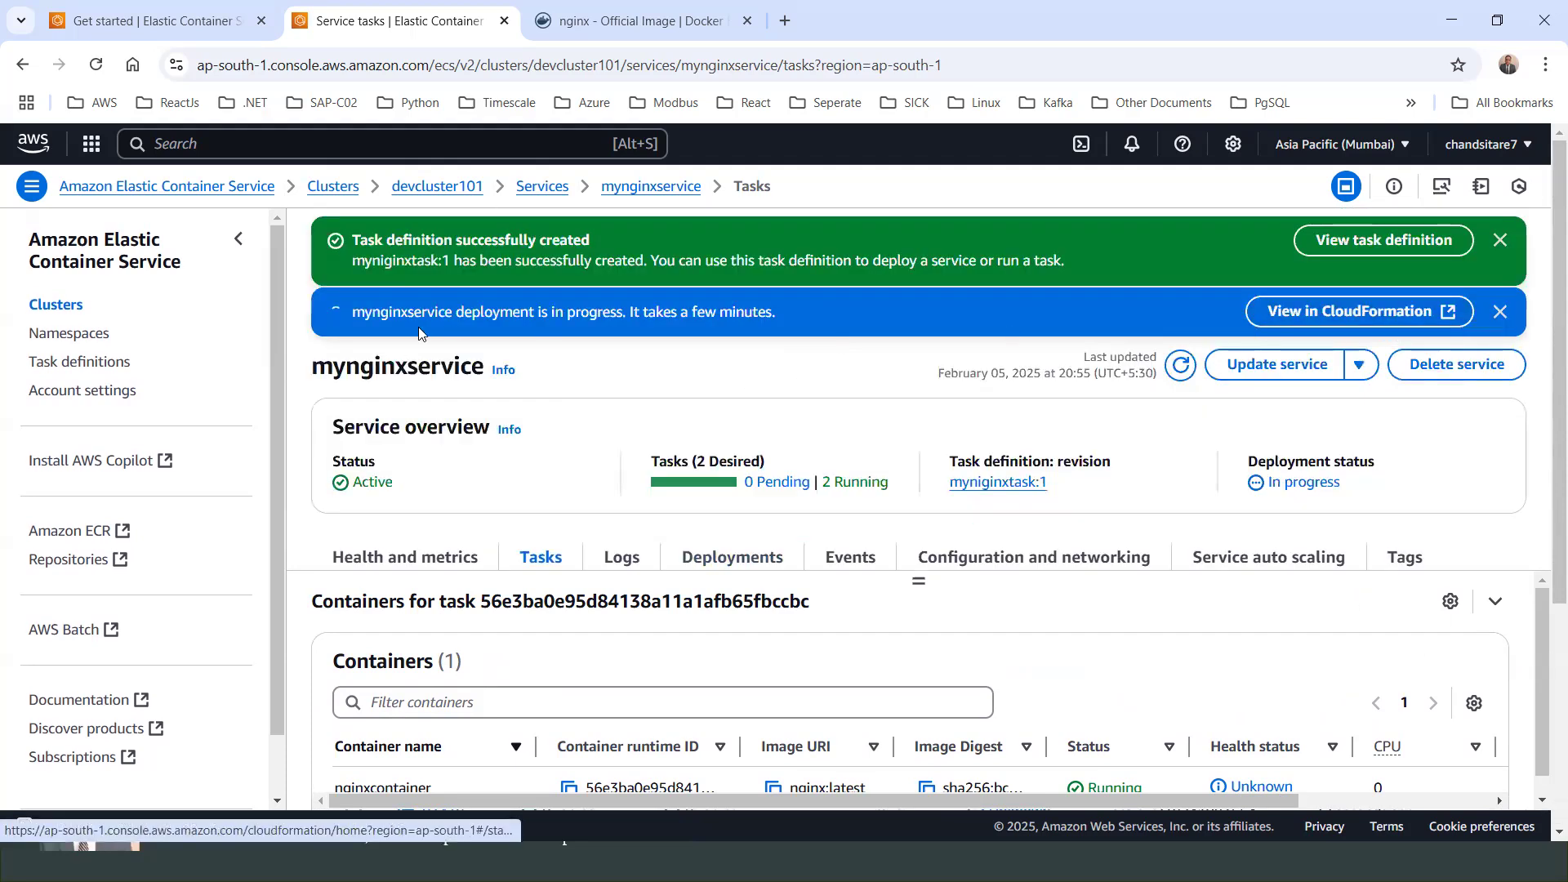
# Reload the mynginxservice task page and examine the status and resource columns of its task list.
pyautogui.click(98, 70)
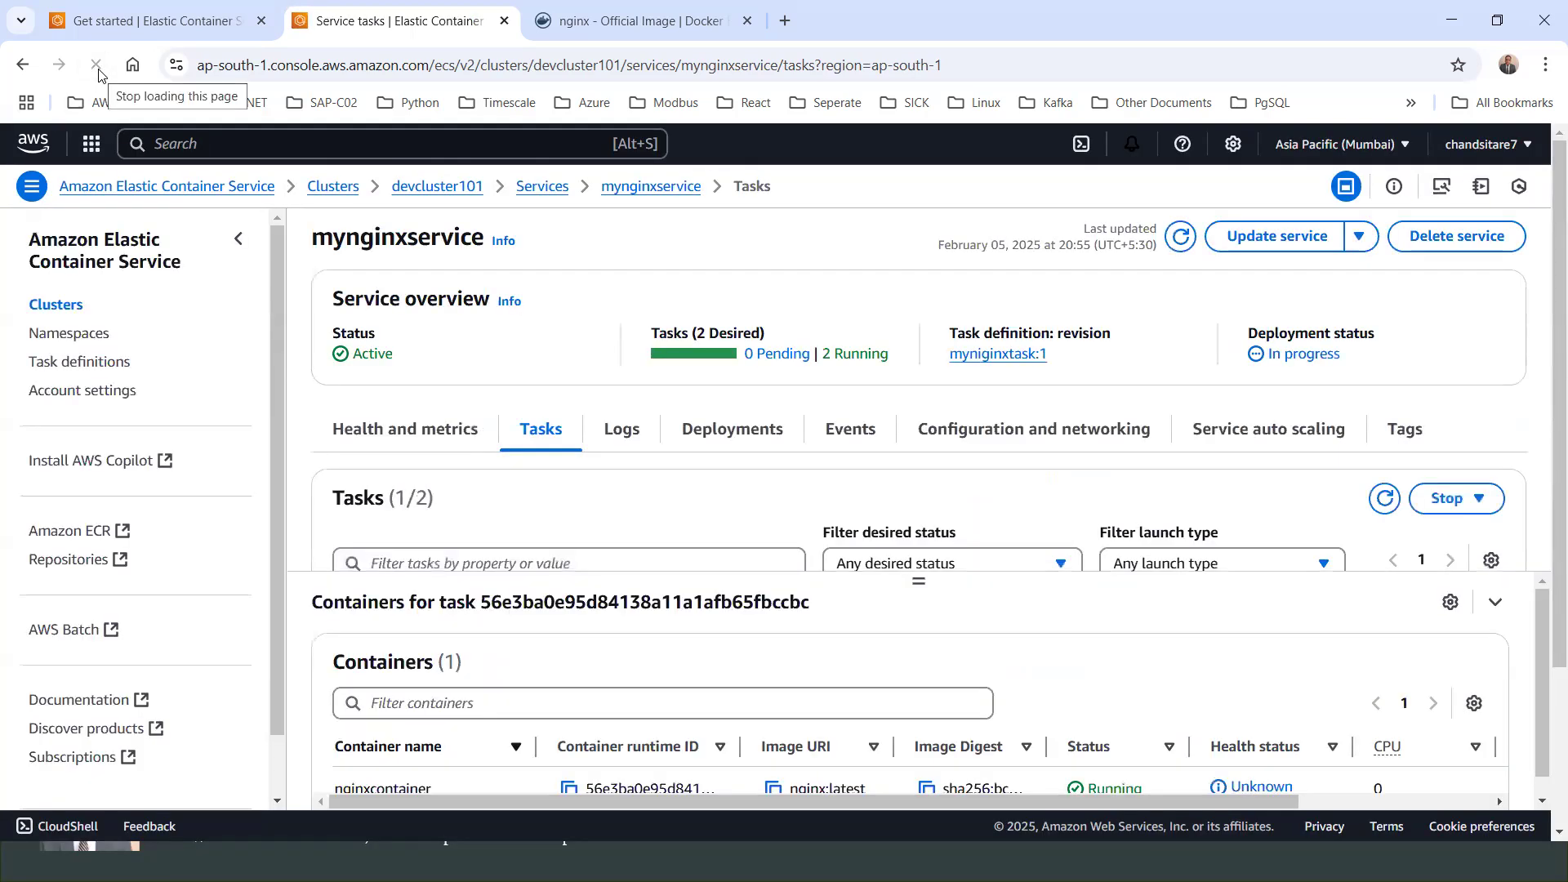
pyautogui.scroll(-3, 742, 441)
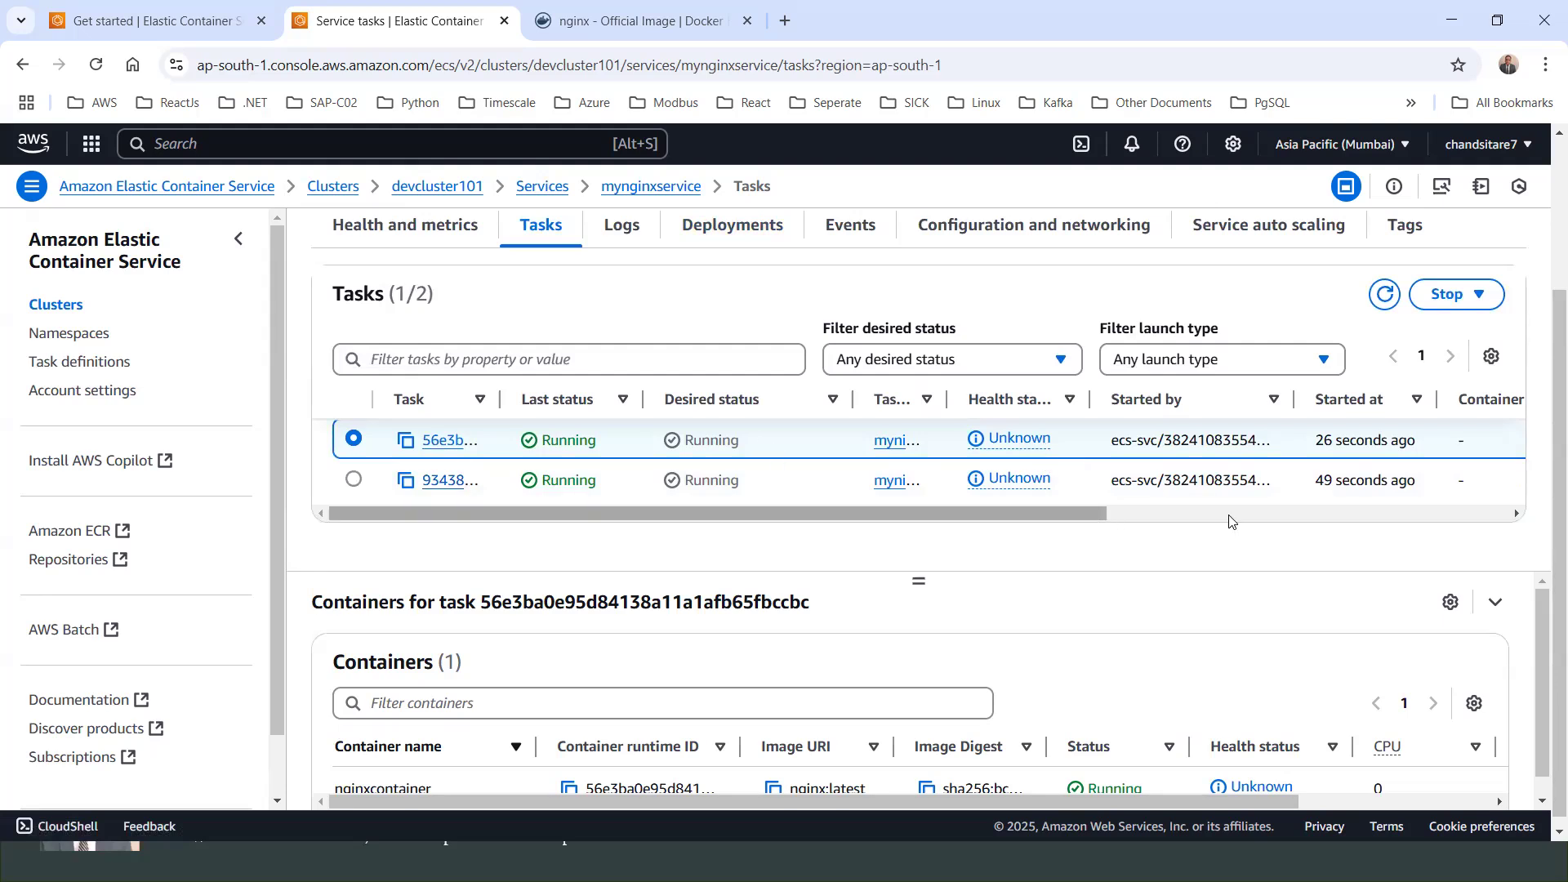
pyautogui.click(1491, 515)
pyautogui.moveTo(1491, 516); pyautogui.dragTo(790, 525)
# Open the first task of mynginxservice and examine its configuration, including the public IP.
pyautogui.click(448, 441)
pyautogui.scroll(-4, 923, 469)
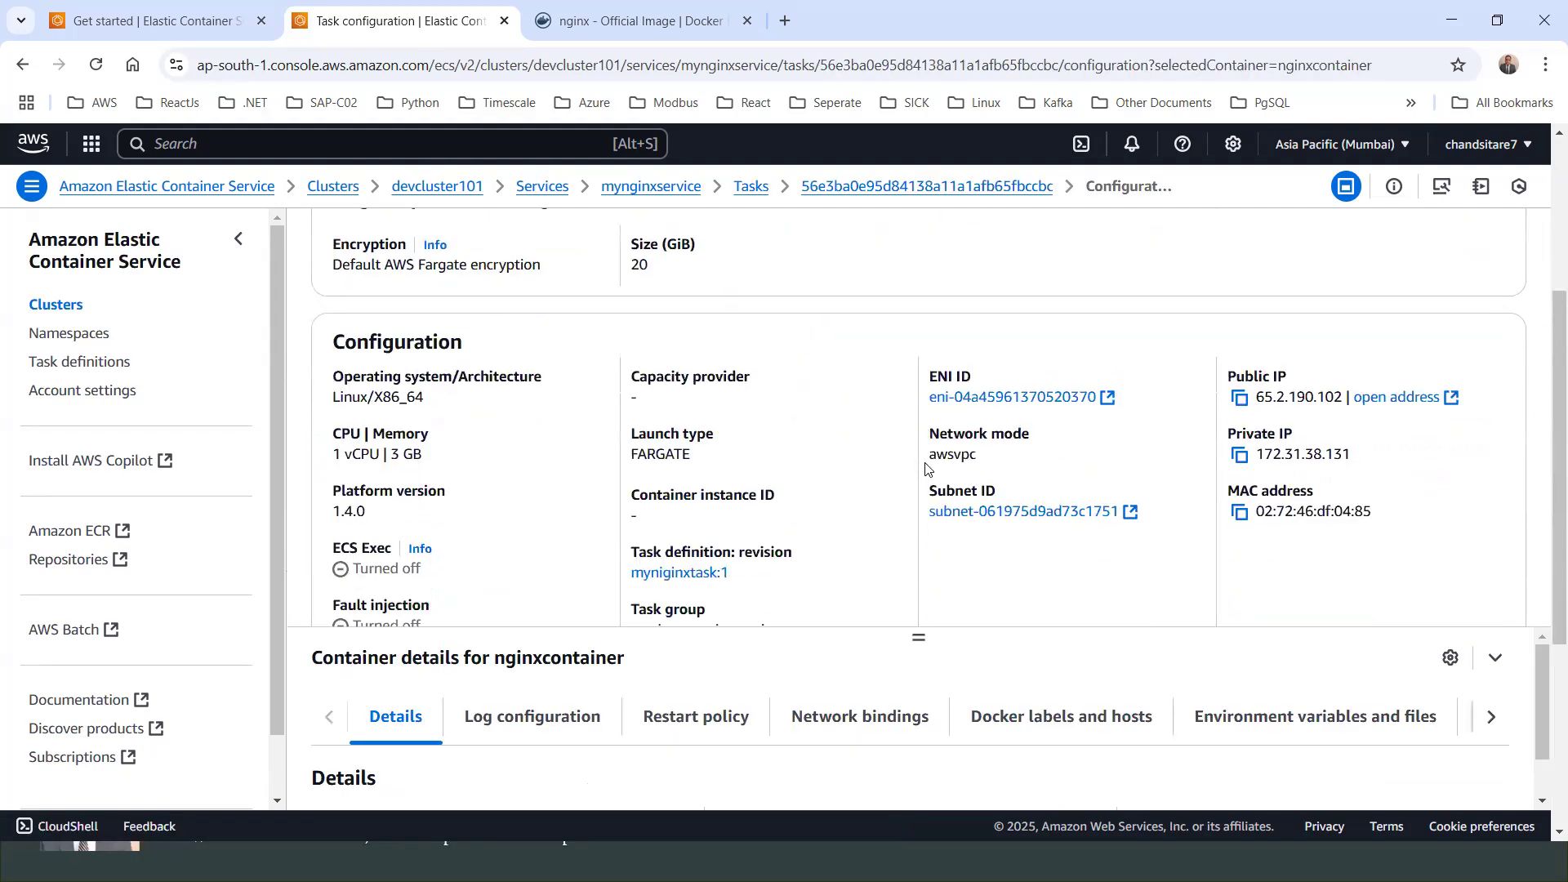
pyautogui.scroll(2, 927, 470)
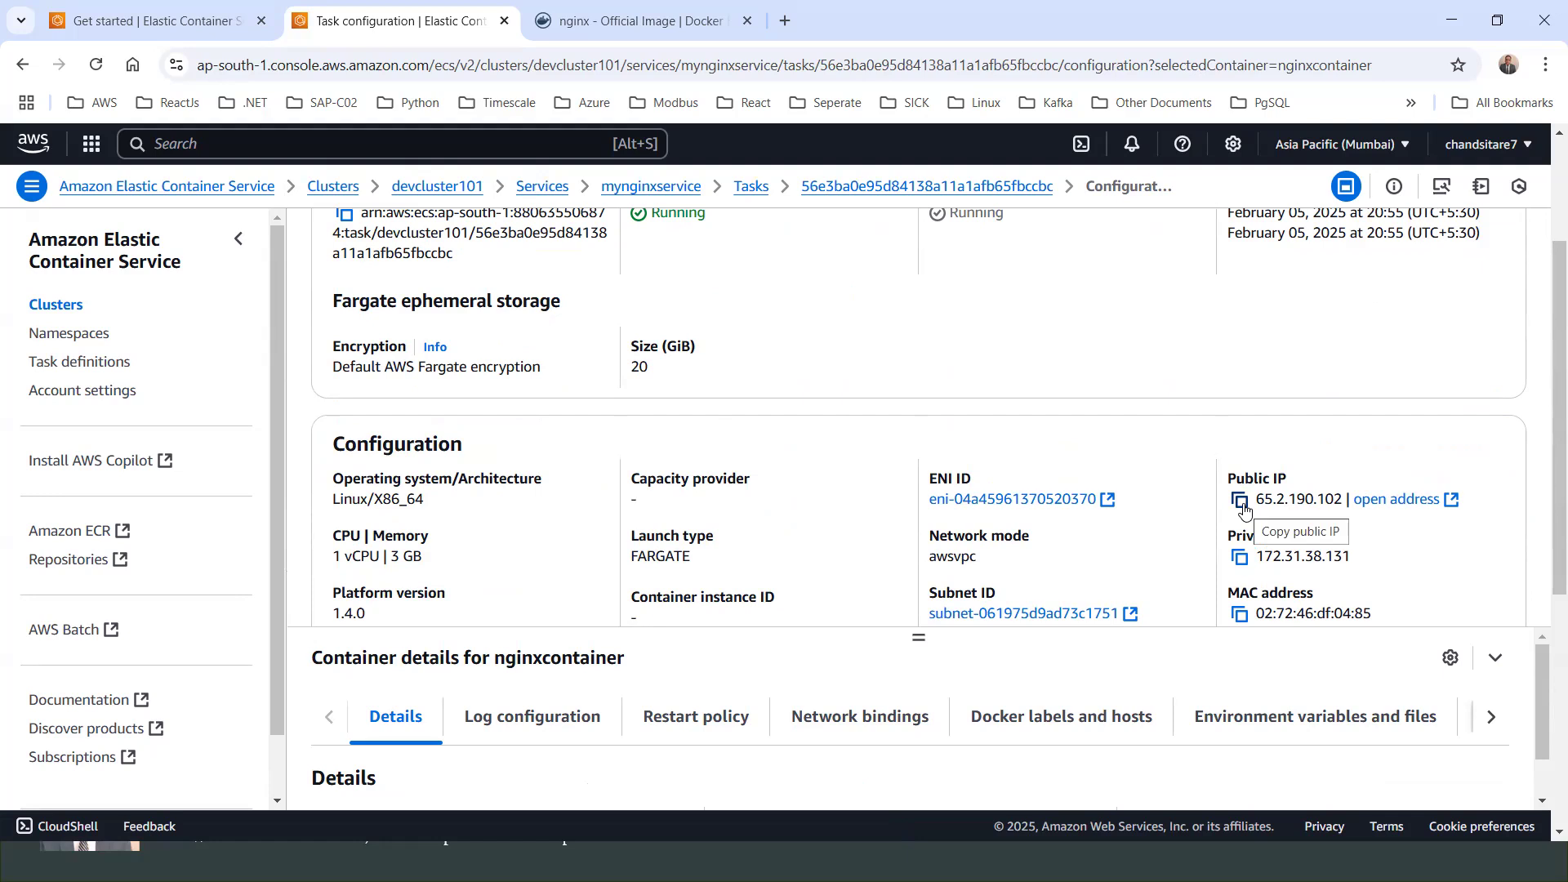
pyautogui.scroll(3, 1029, 482)
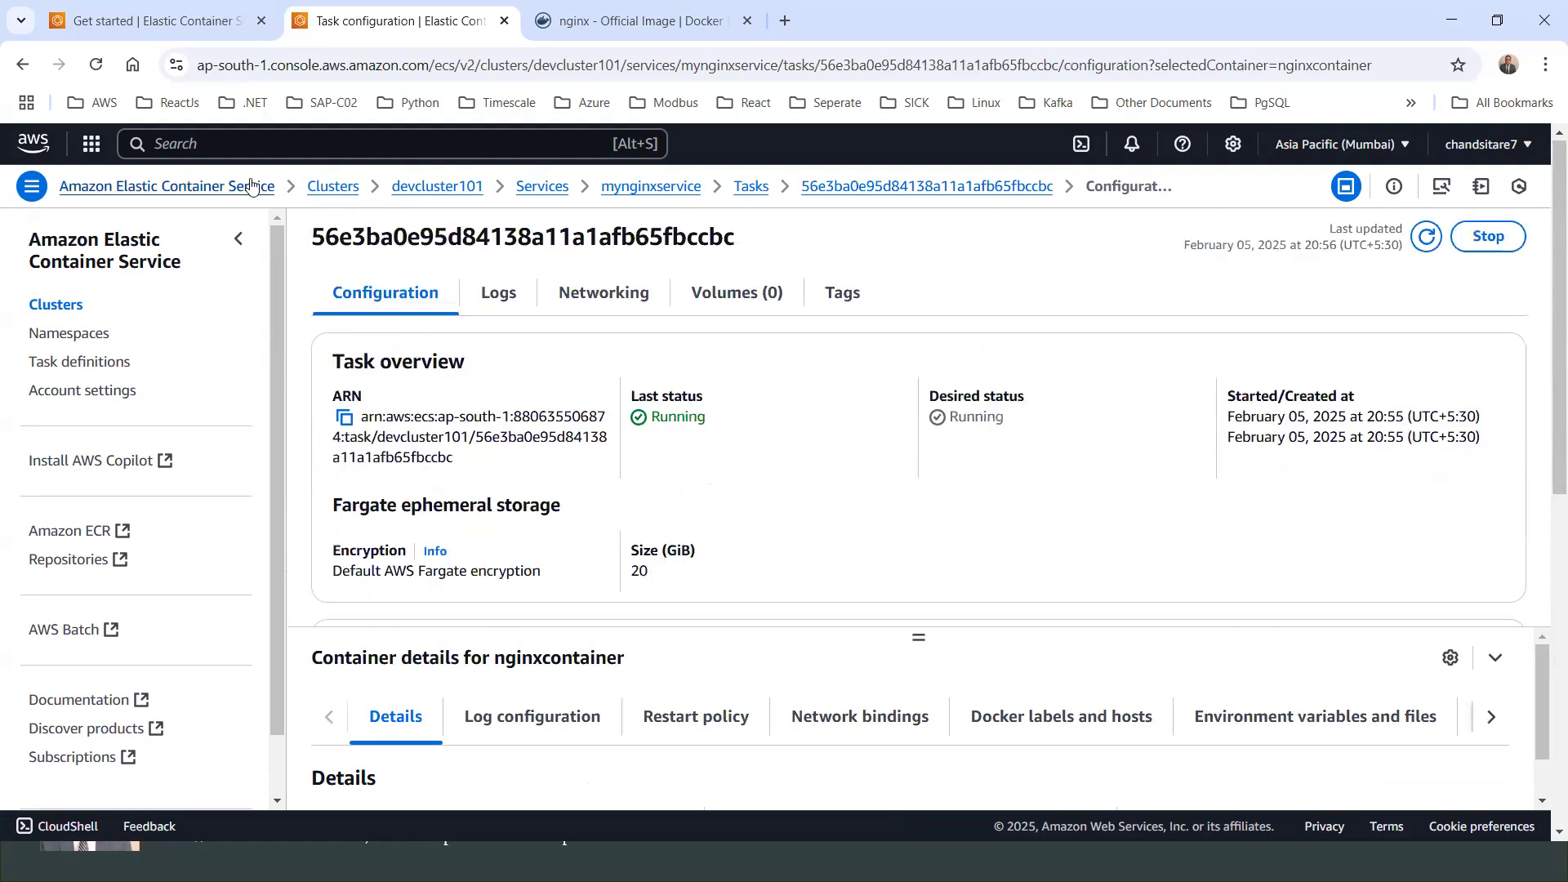
# Return to the task list, open the second task and examine its configuration and public IP.
pyautogui.click(751, 186)
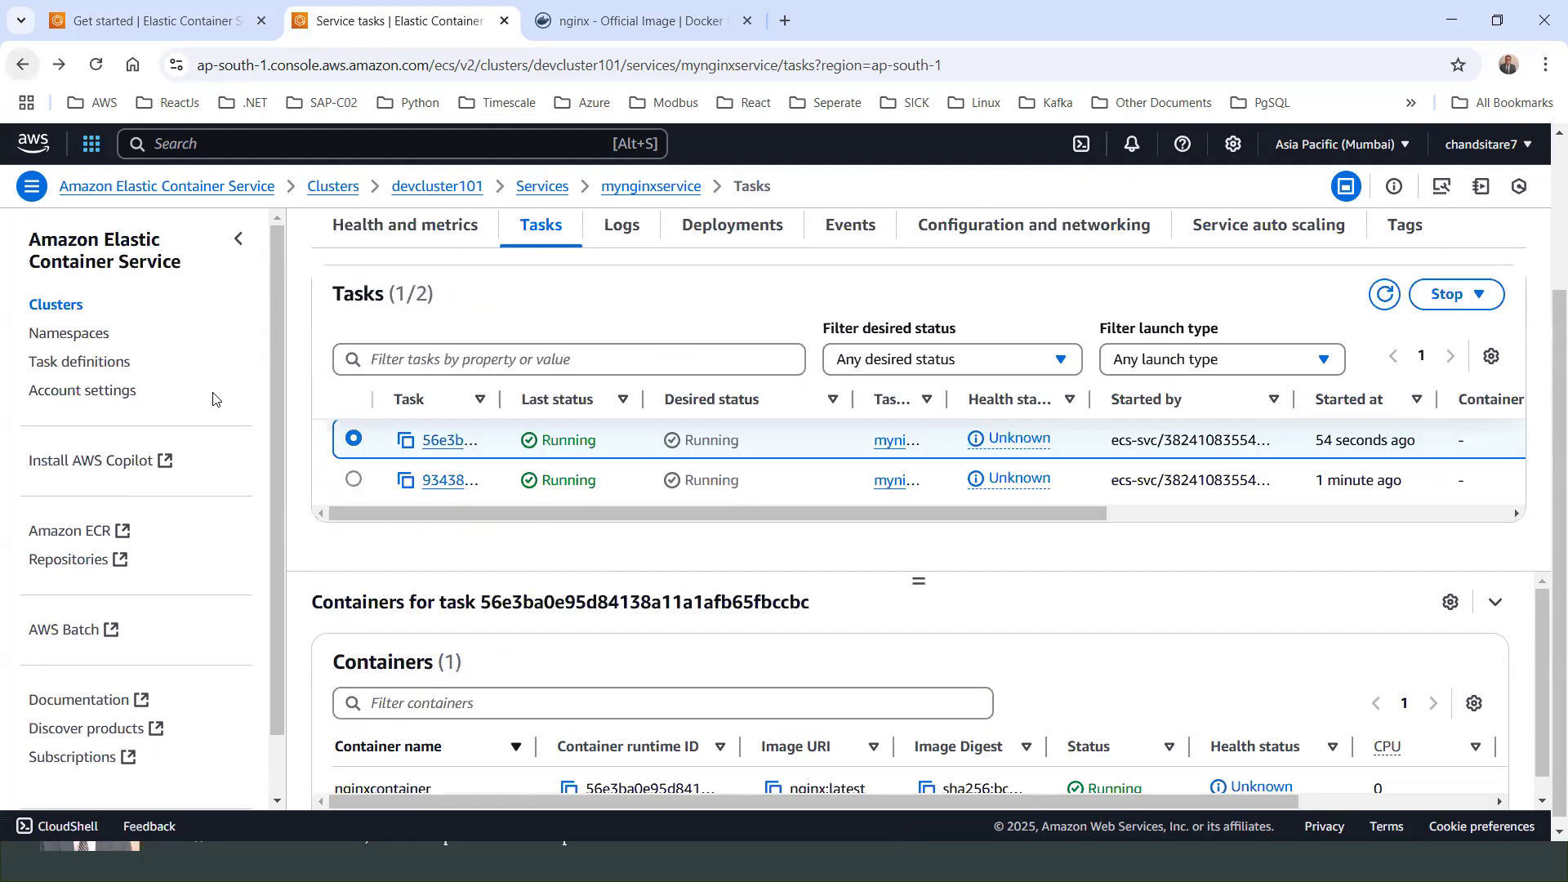
pyautogui.click(449, 480)
pyautogui.scroll(-5, 1143, 515)
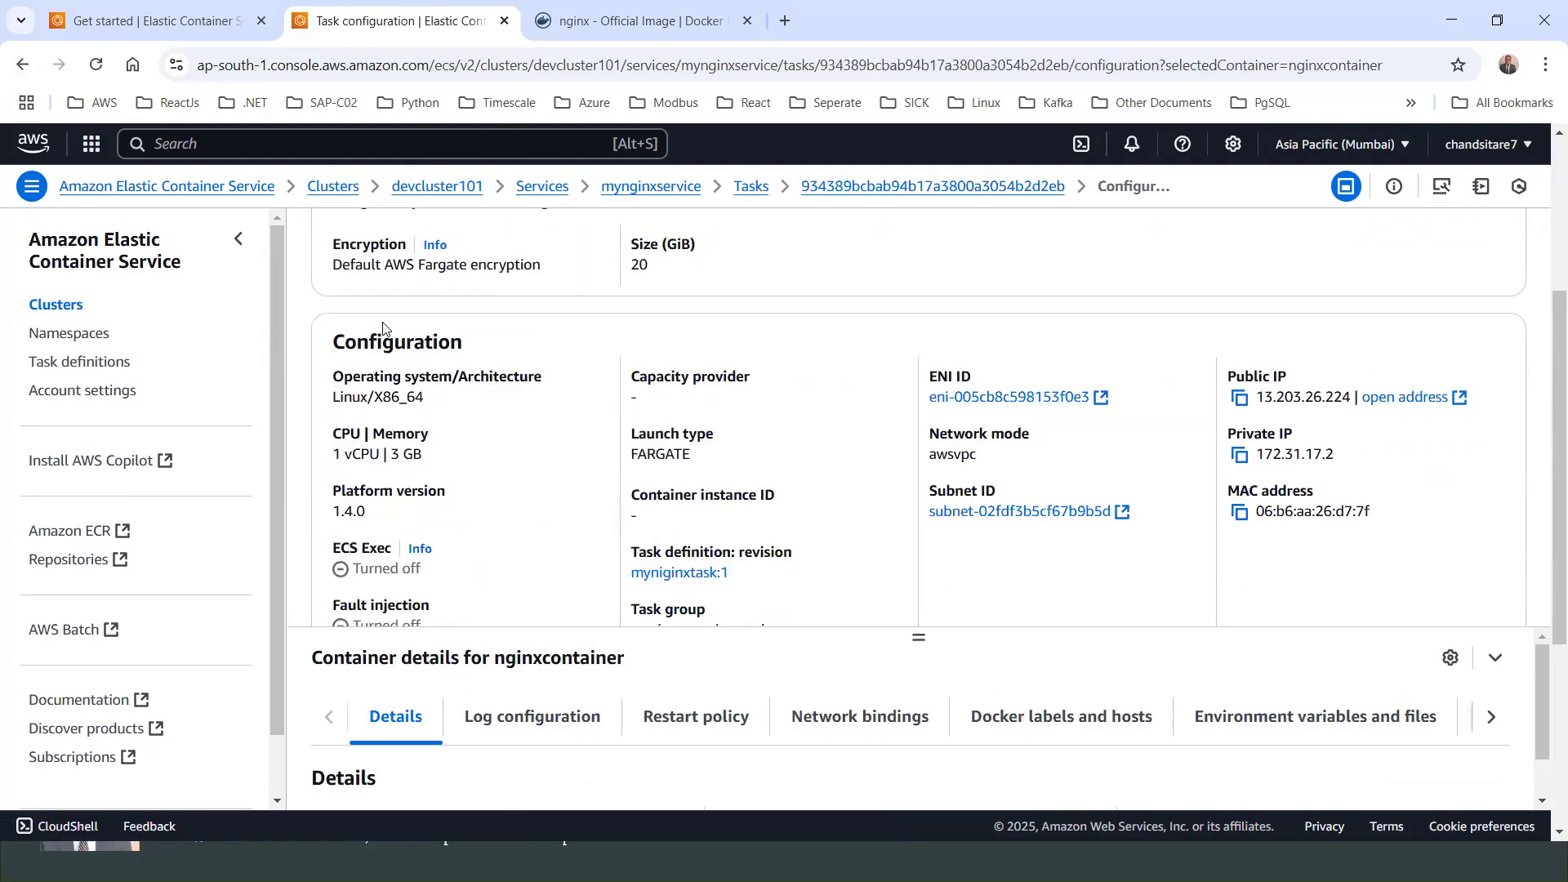
pyautogui.scroll(3, 383, 326)
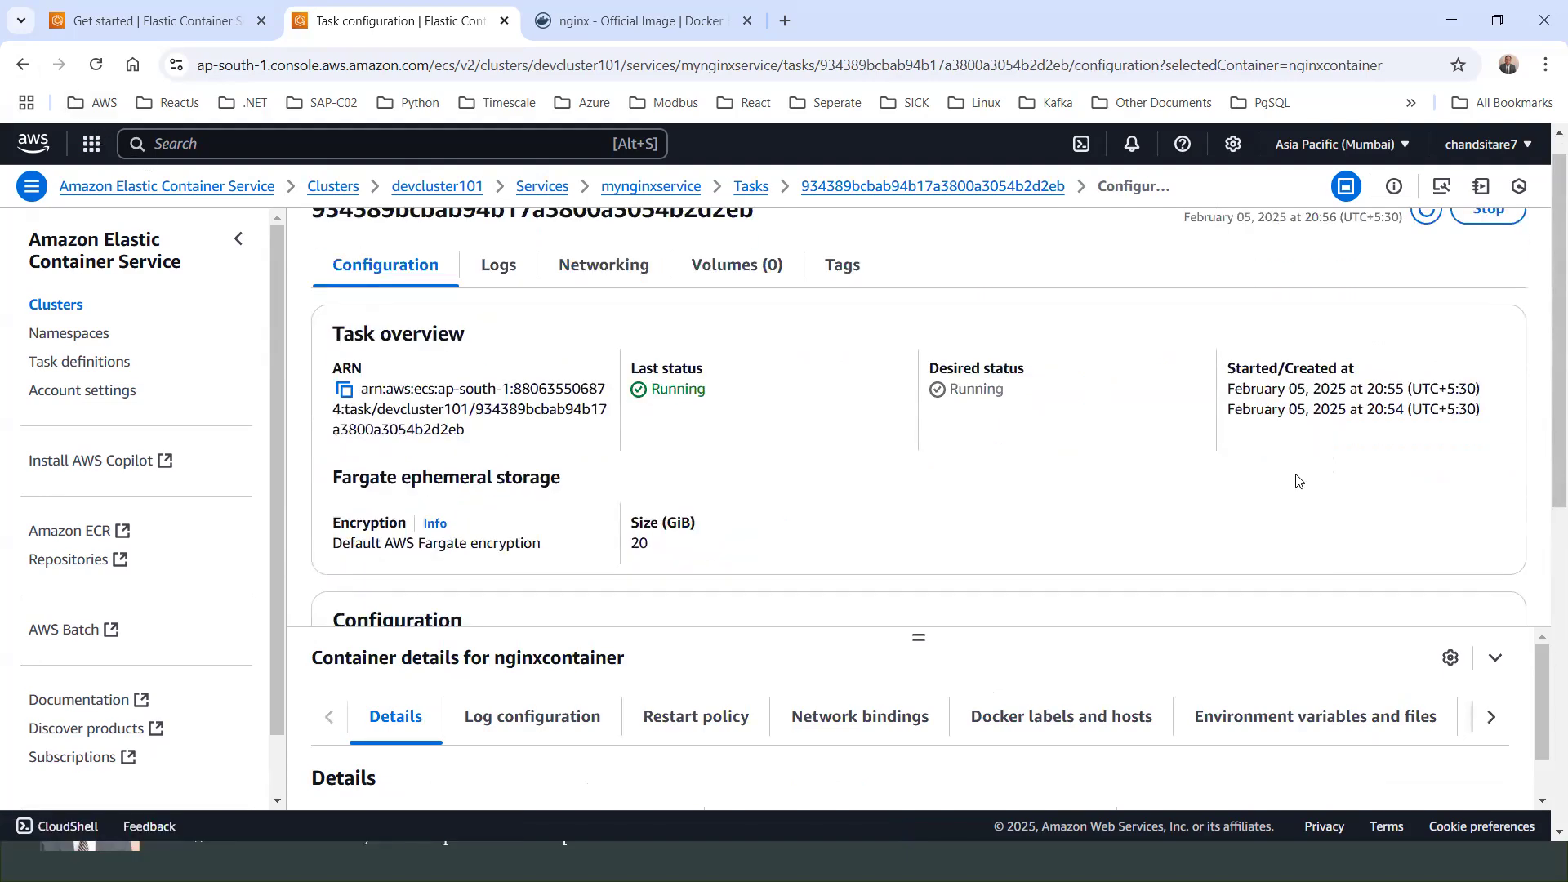
pyautogui.scroll(-4, 1298, 480)
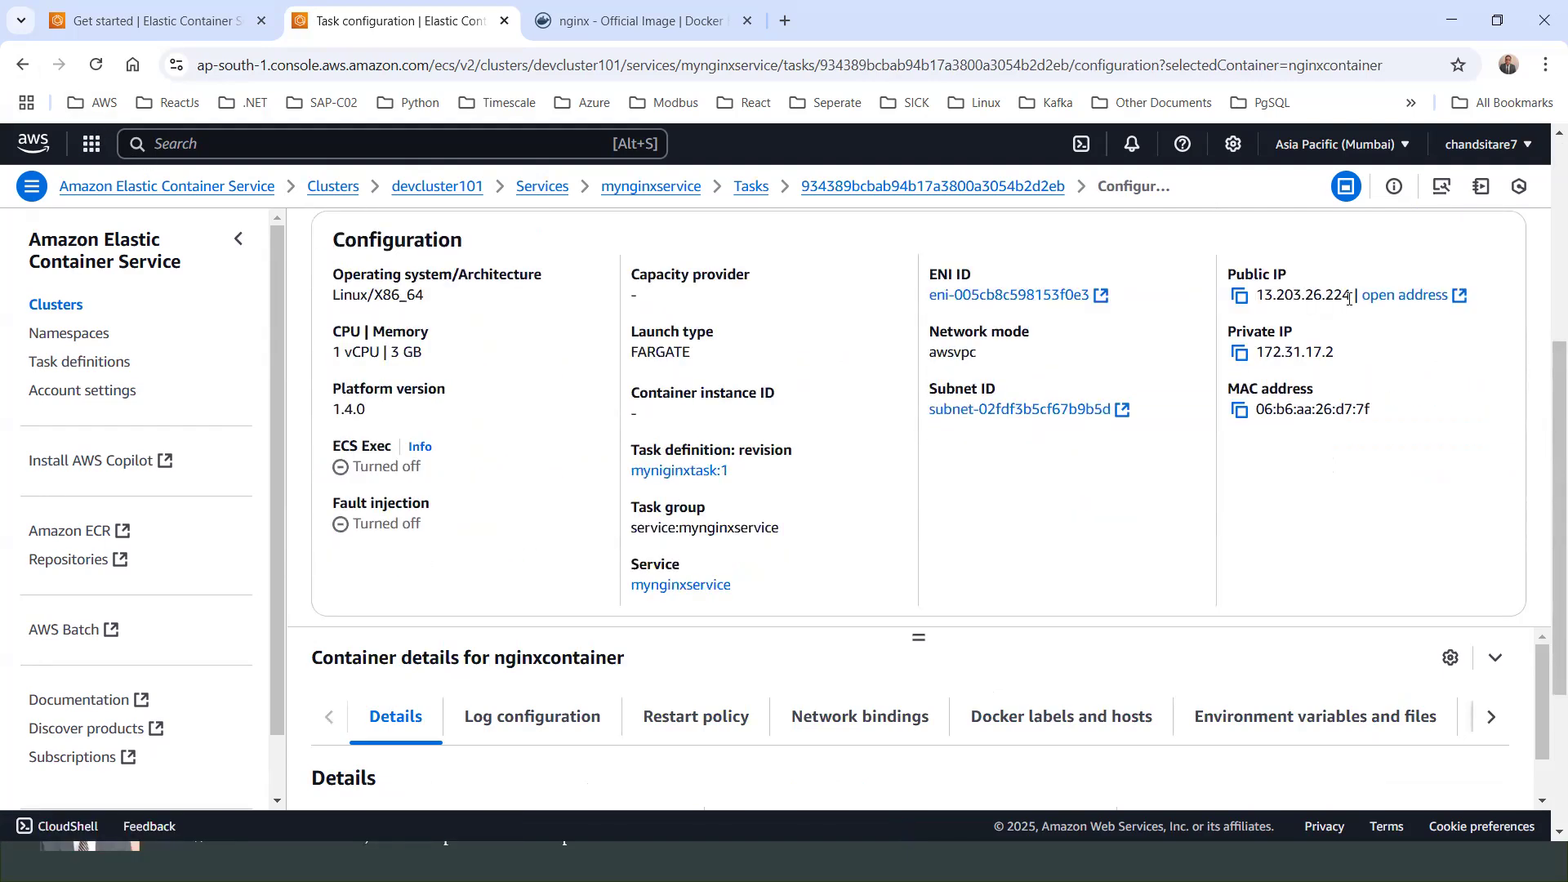
# Go back to the task list and reopen the first task to compare its public IP with the second one's.
pyautogui.click(25, 64)
pyautogui.click(445, 441)
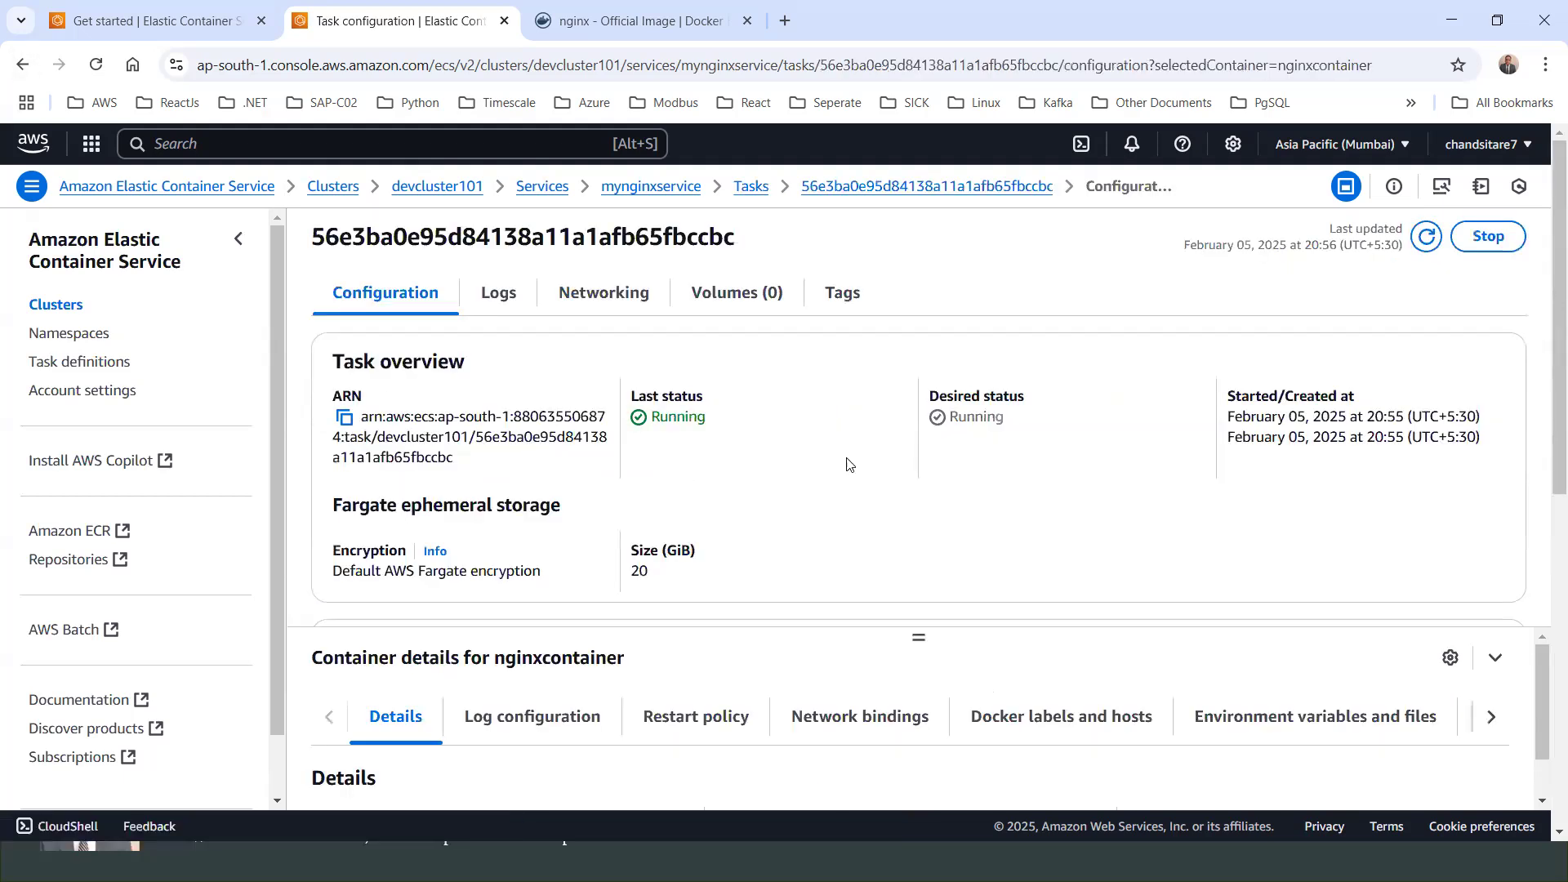
pyautogui.scroll(-4, 1238, 430)
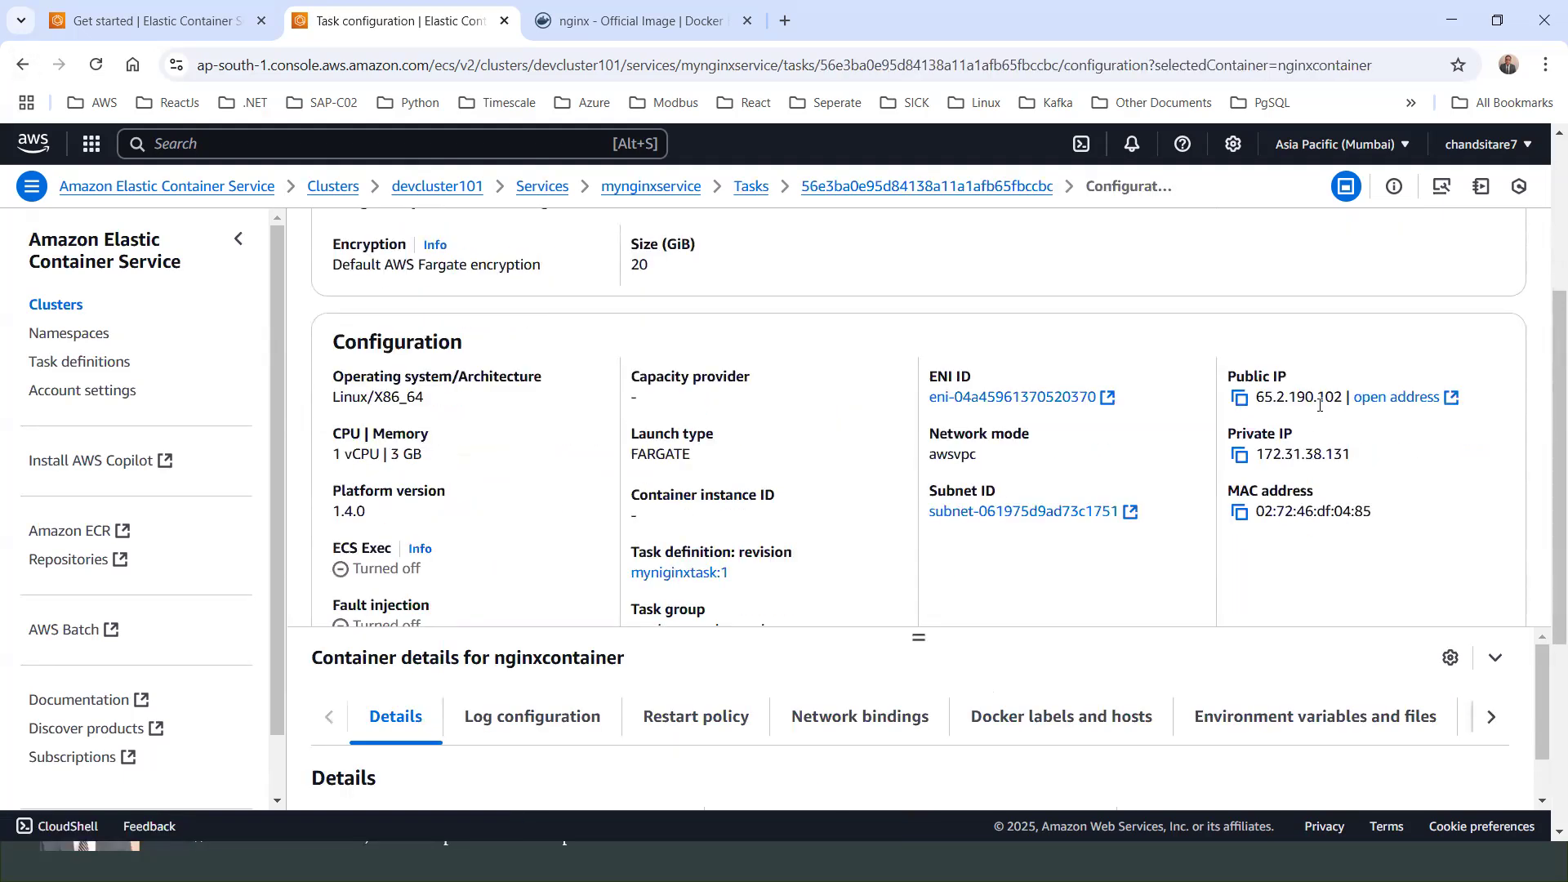
pyautogui.scroll(4, 1348, 399)
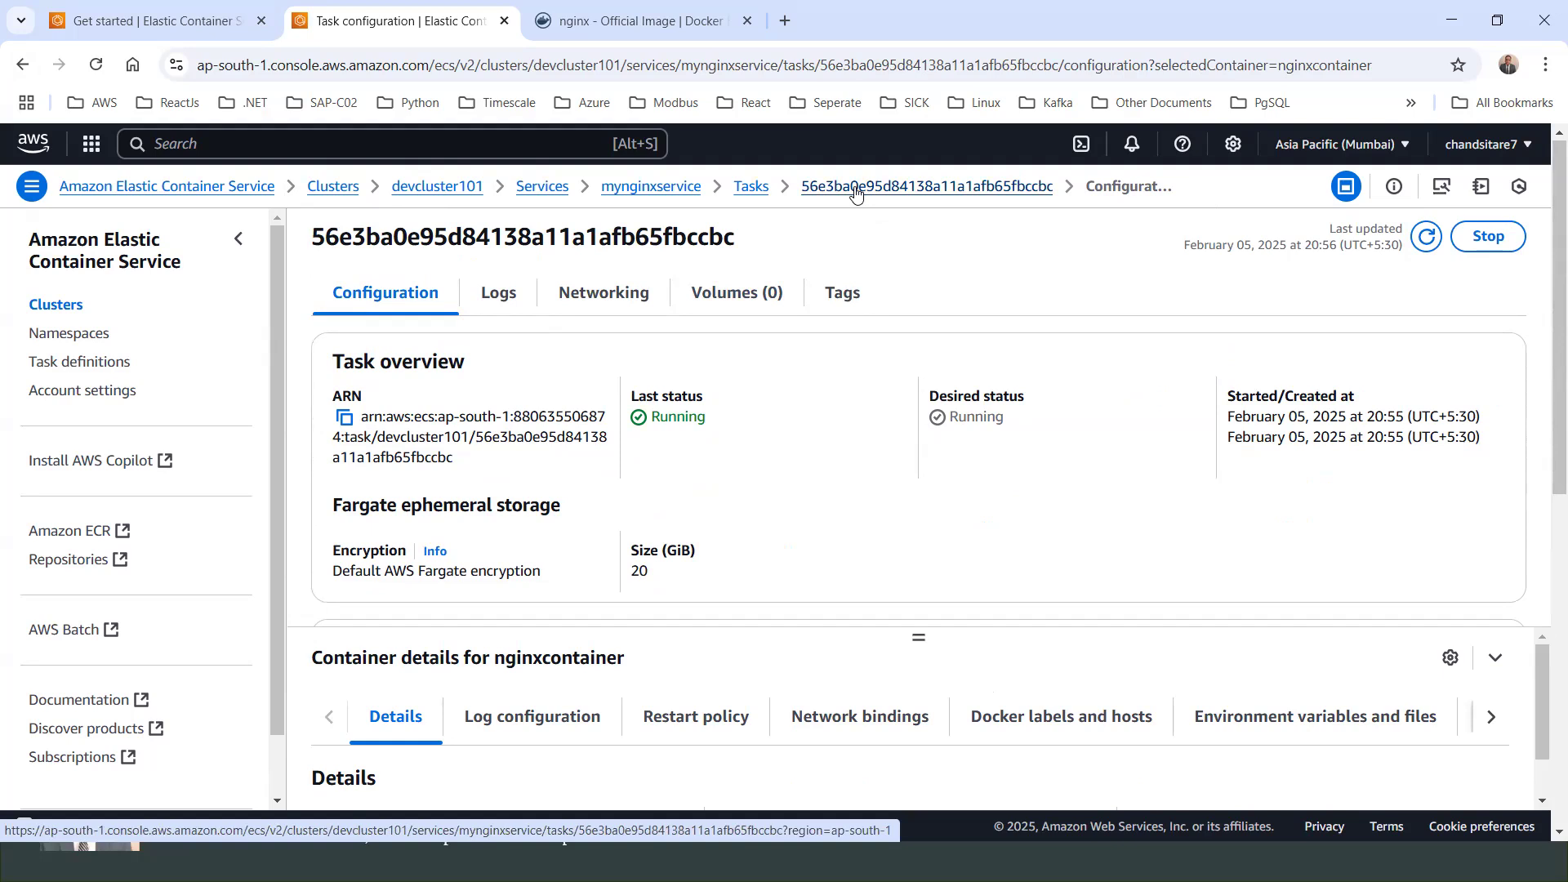
# Return to the mynginxservice task list and refresh it to check both tasks.
pyautogui.click(750, 188)
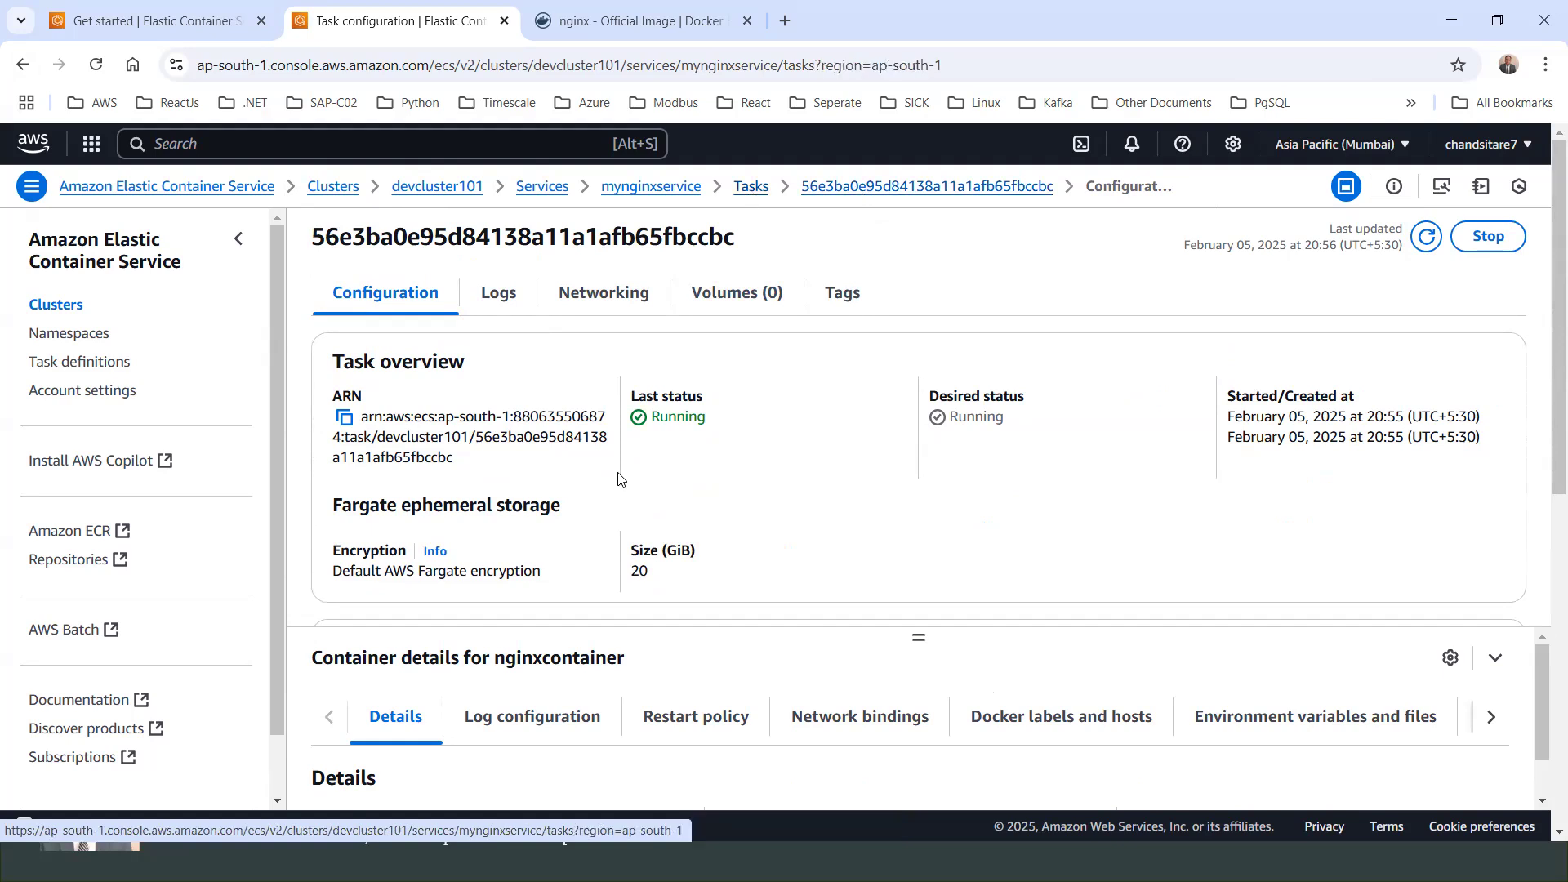
pyautogui.scroll(-1, 605, 488)
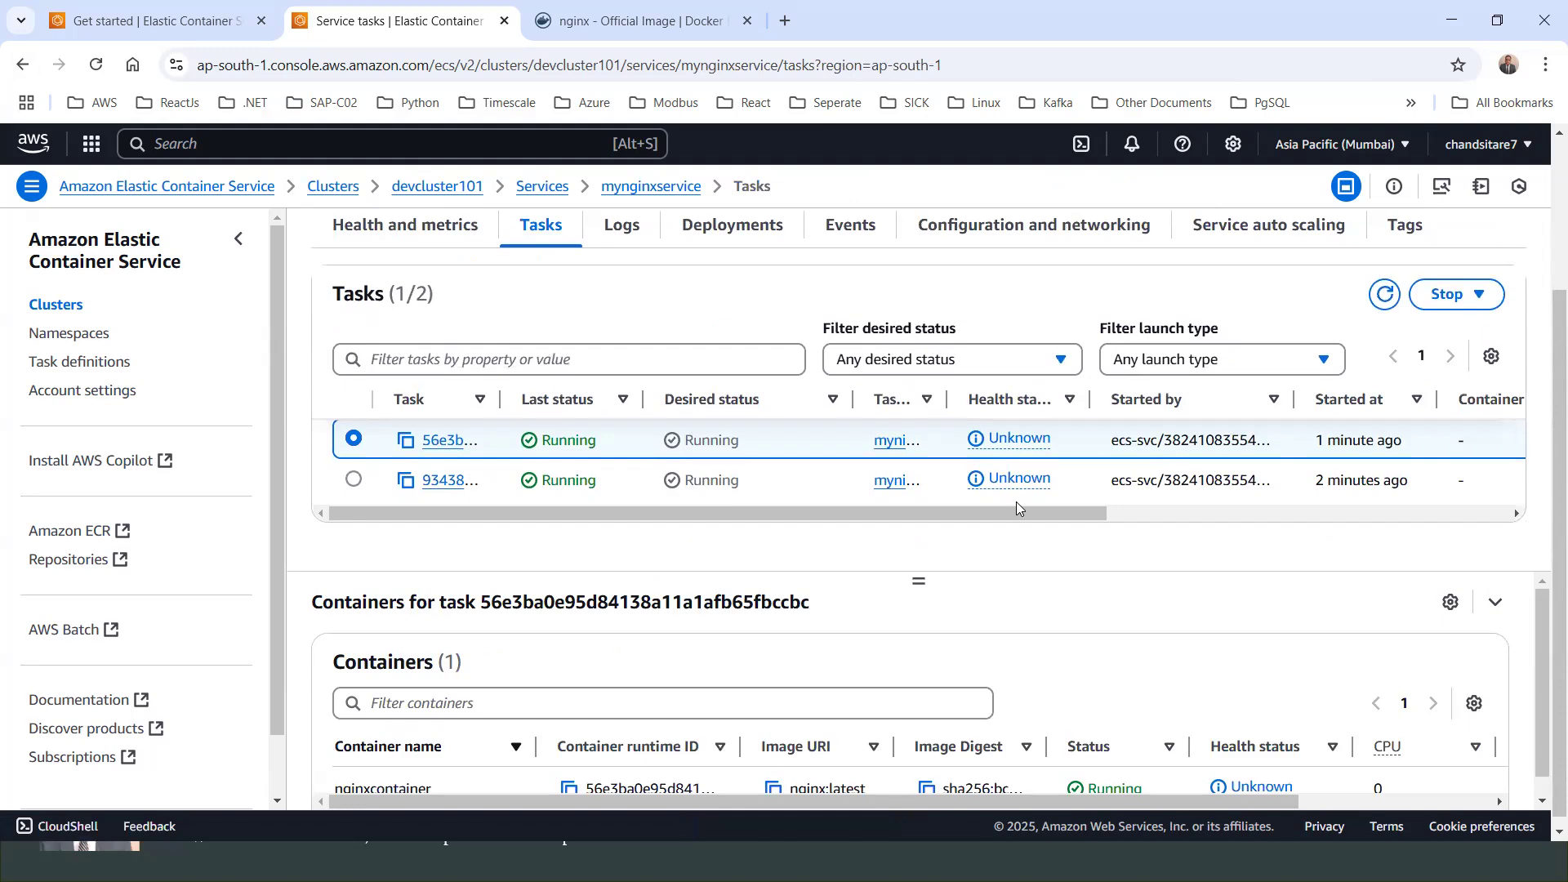
pyautogui.moveTo(1089, 514)
pyautogui.mouseDown()
pyautogui.moveTo(1418, 516)
pyautogui.moveTo(849, 522)
pyautogui.mouseUp()
pyautogui.click(1384, 295)
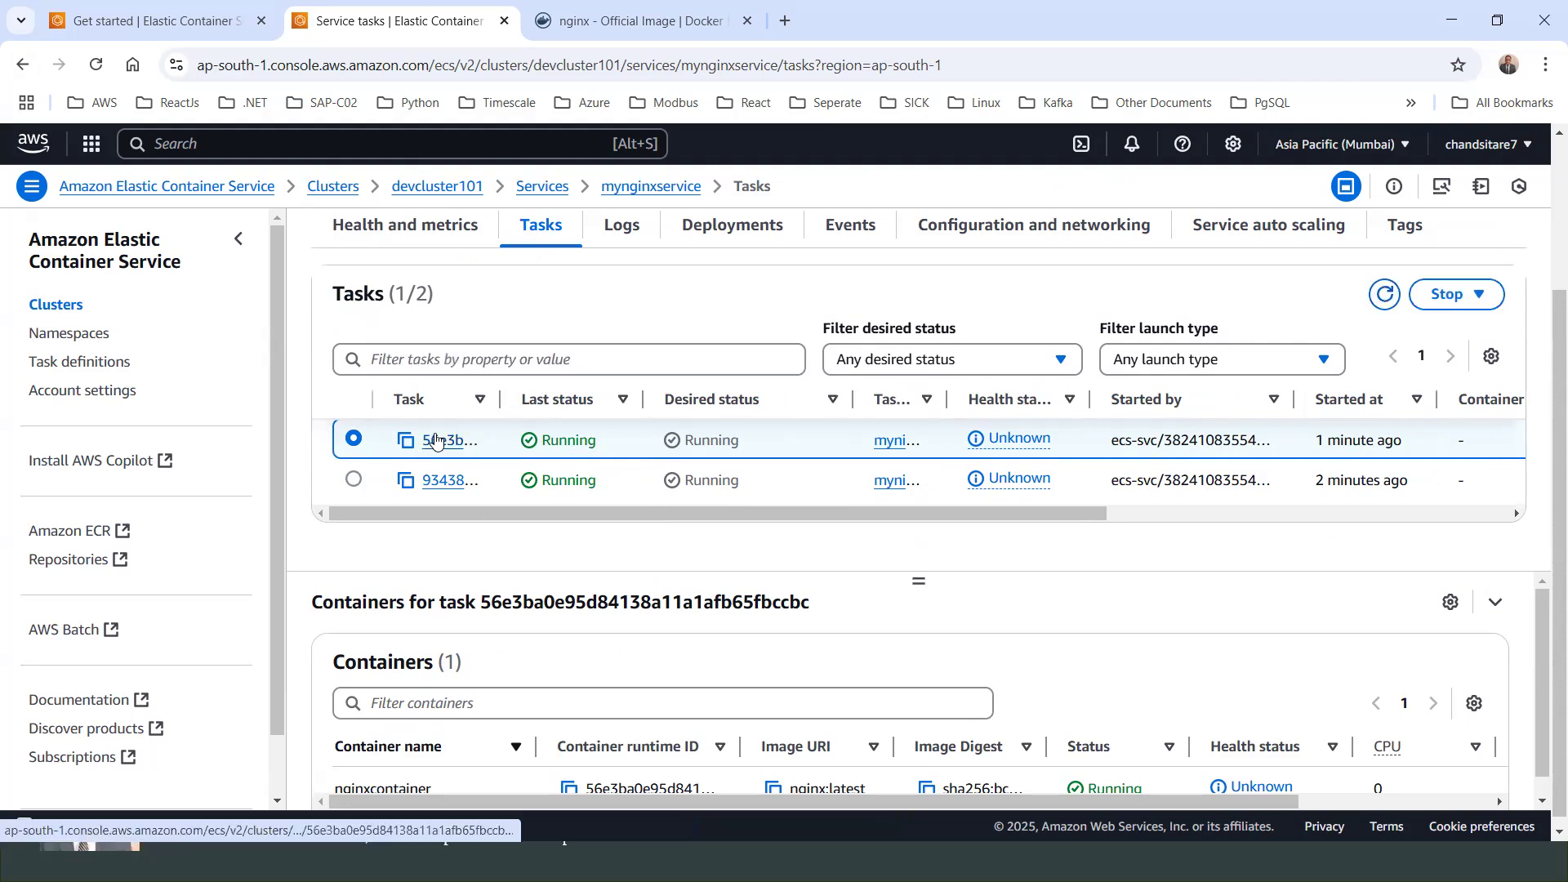
# Copy the first task's public IP and load 65.2.190.102 in the browser tab showing the Docker Hub nginx page.
pyautogui.click(440, 441)
pyautogui.scroll(-4, 1059, 427)
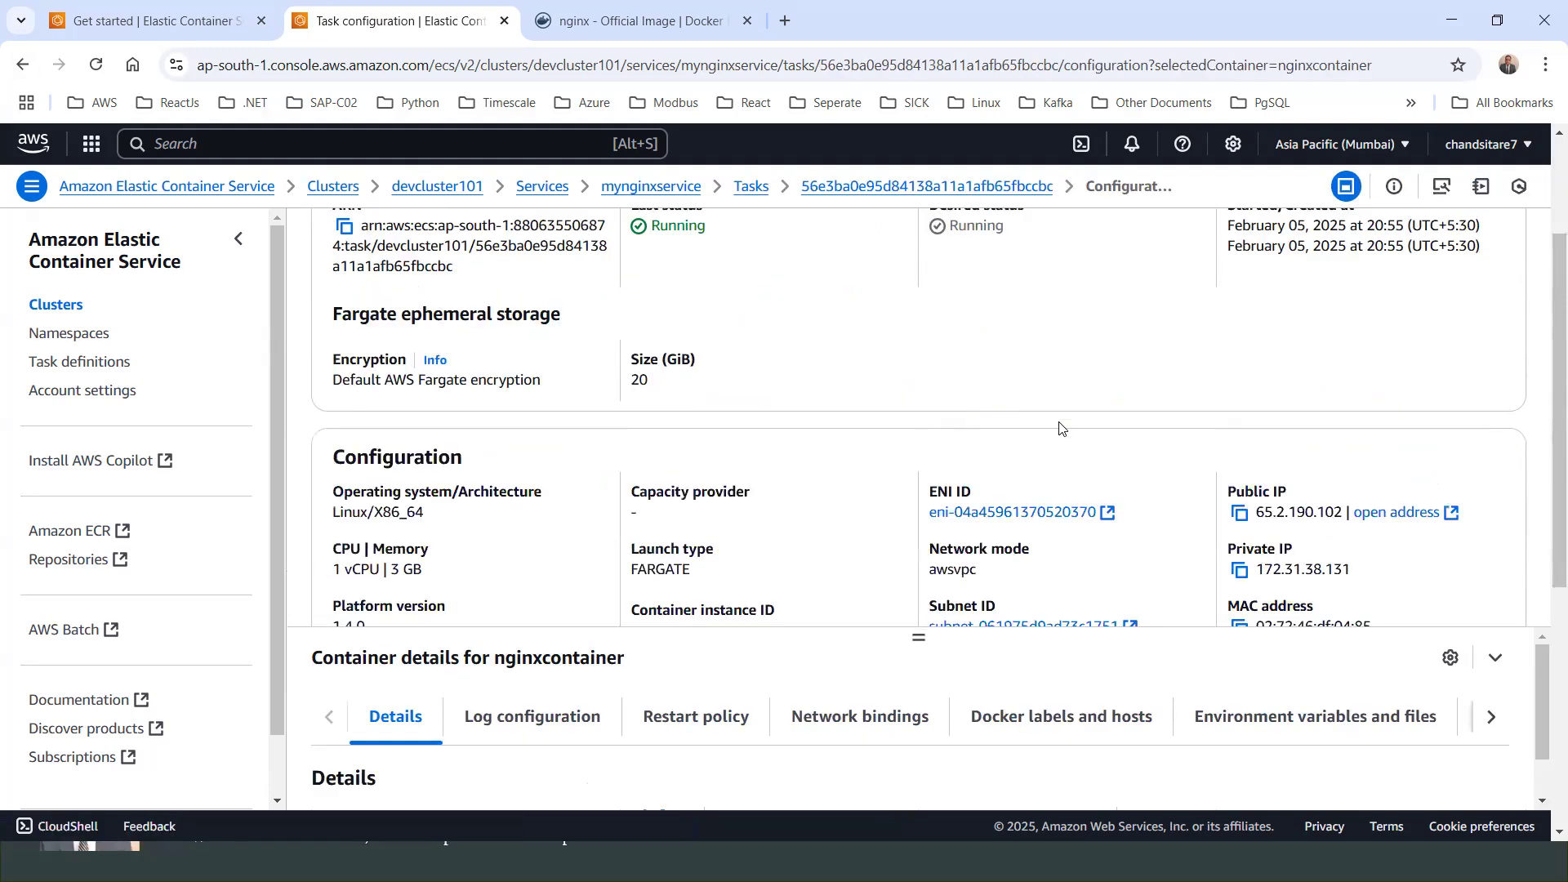
pyautogui.click(1239, 397)
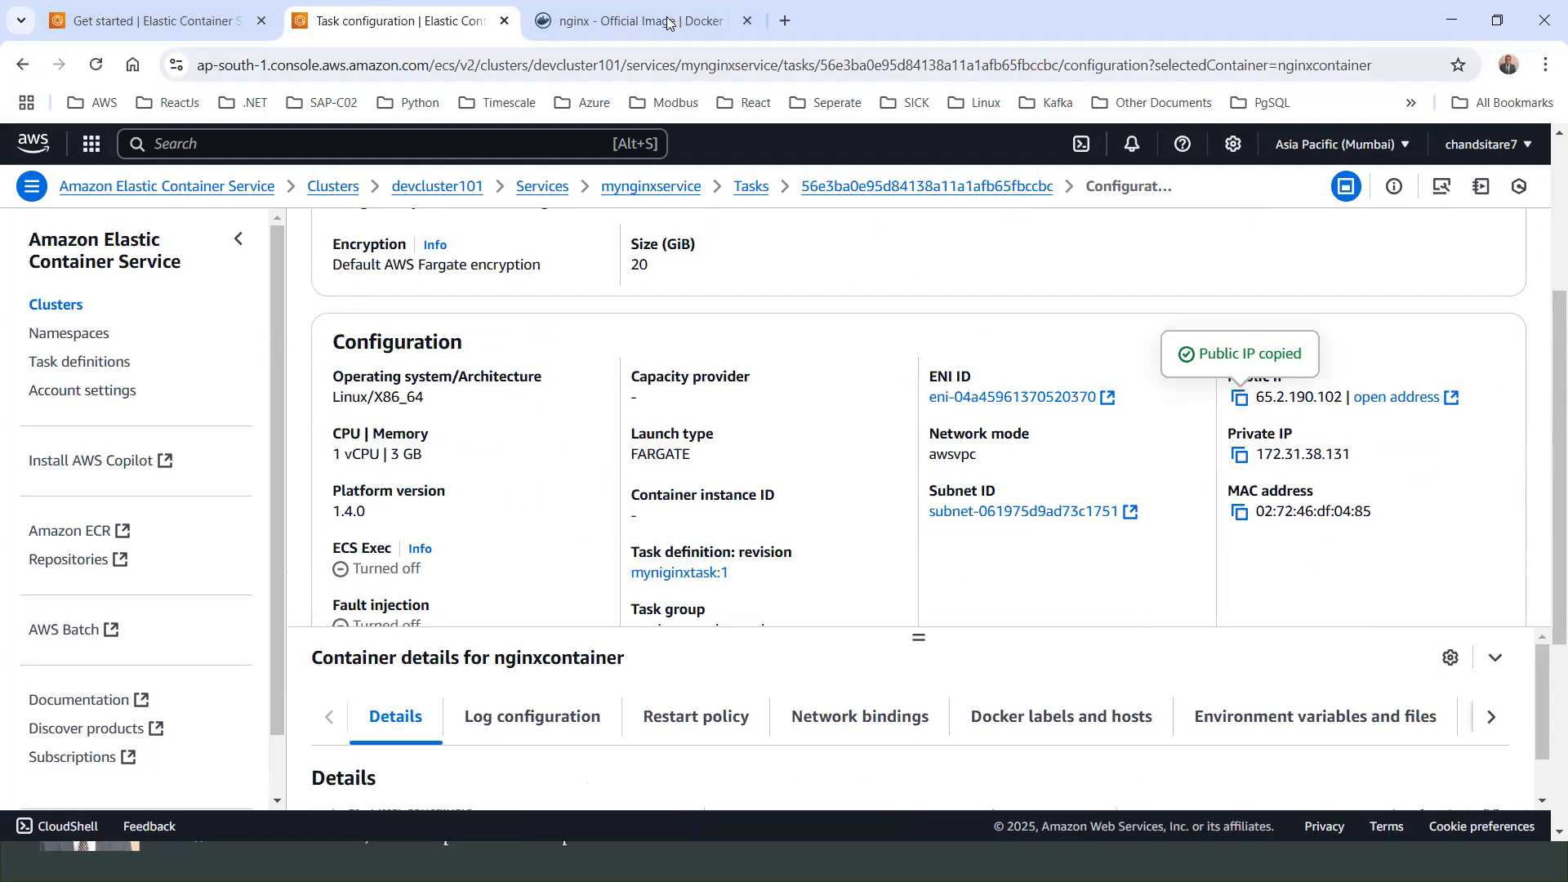
pyautogui.rightClick(581, 22)
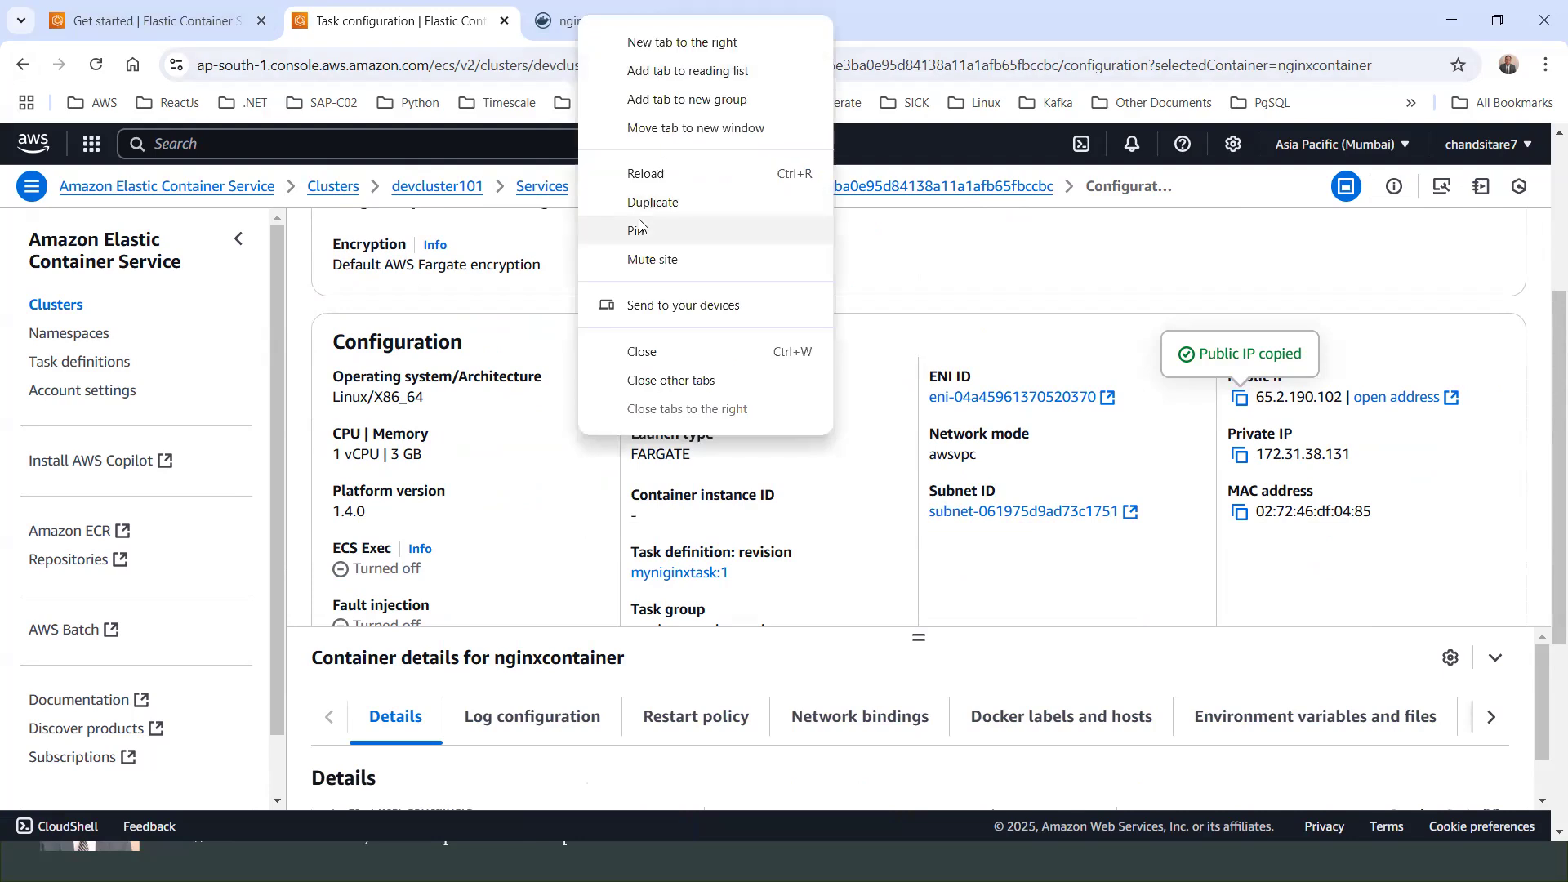
pyautogui.click(558, 23)
pyautogui.hotkey('ctrl', 'l')
pyautogui.hotkey('ctrl', 'v')
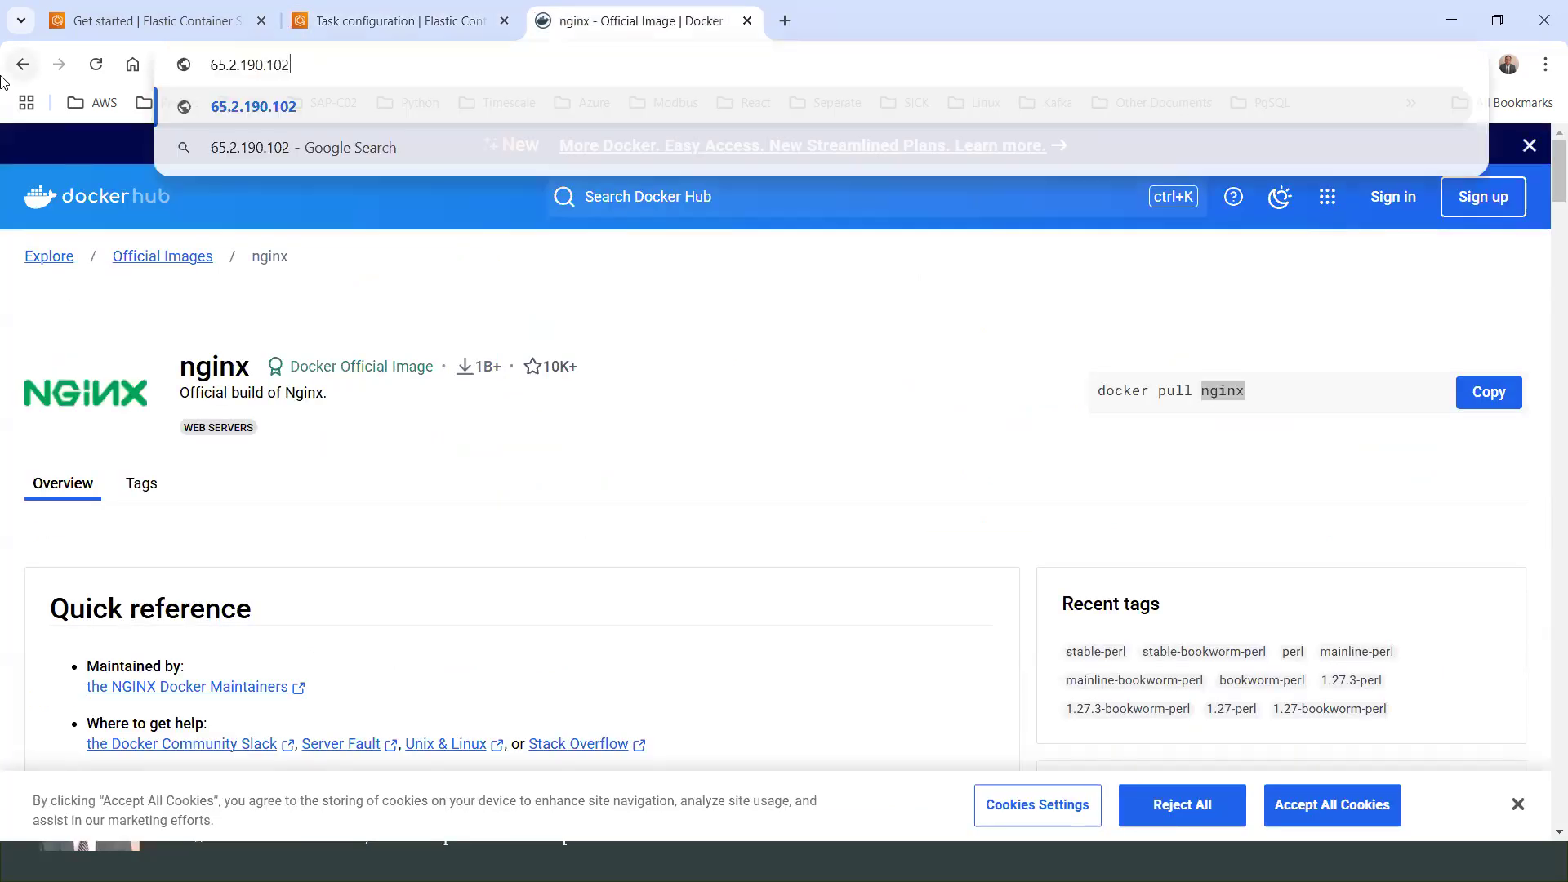
pyautogui.press('Return')
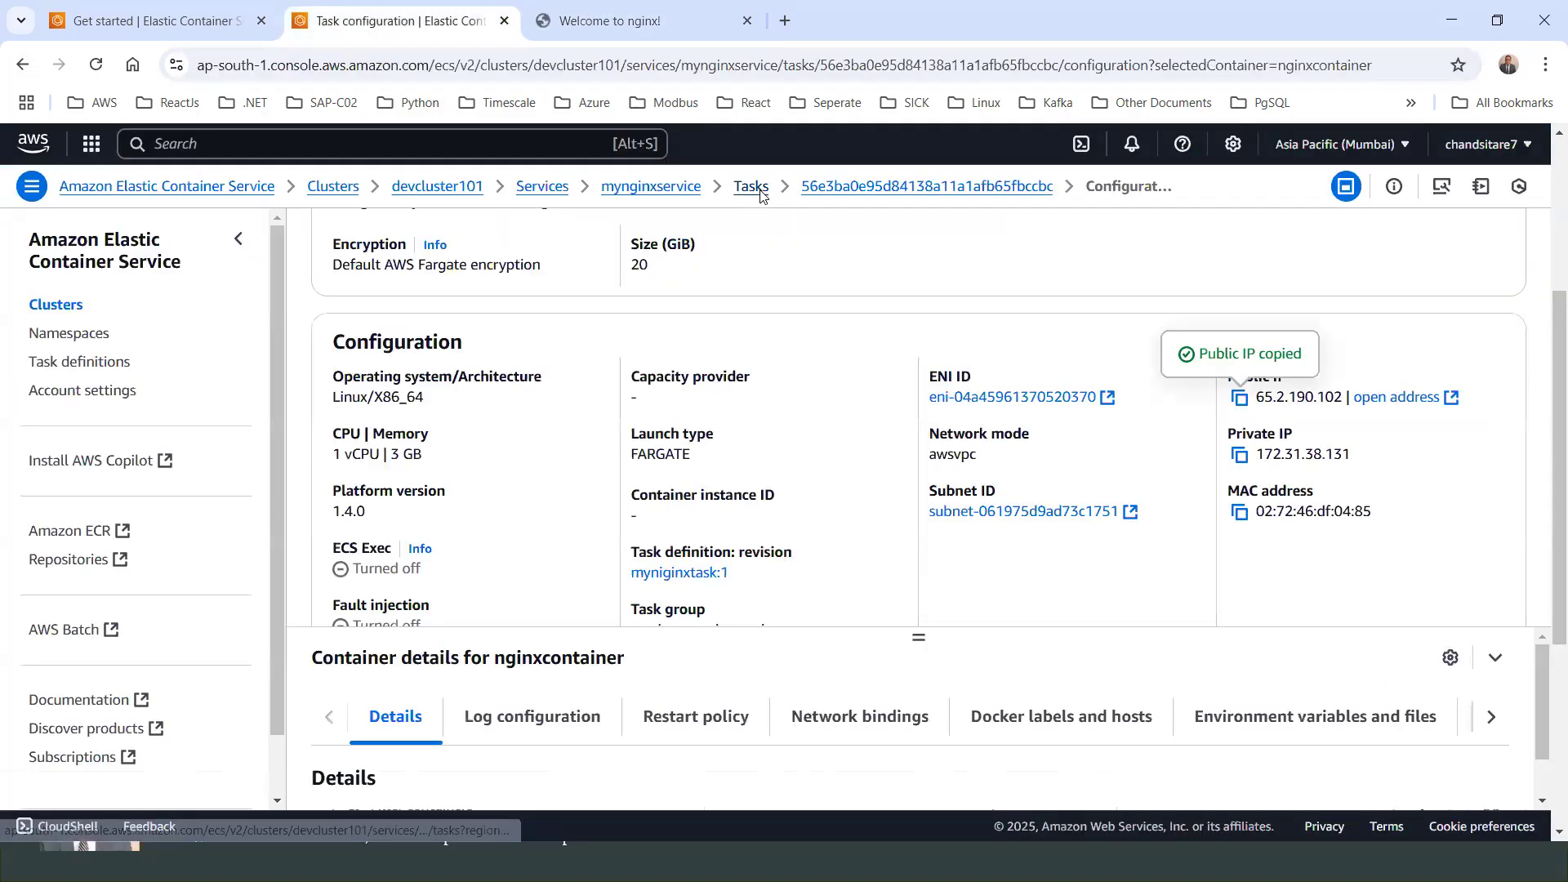
# Copy the second task's public IP from its configuration and load 13.203.26.224 in a new browser tab.
pyautogui.click(759, 195)
pyautogui.click(451, 474)
pyautogui.scroll(-3, 1167, 459)
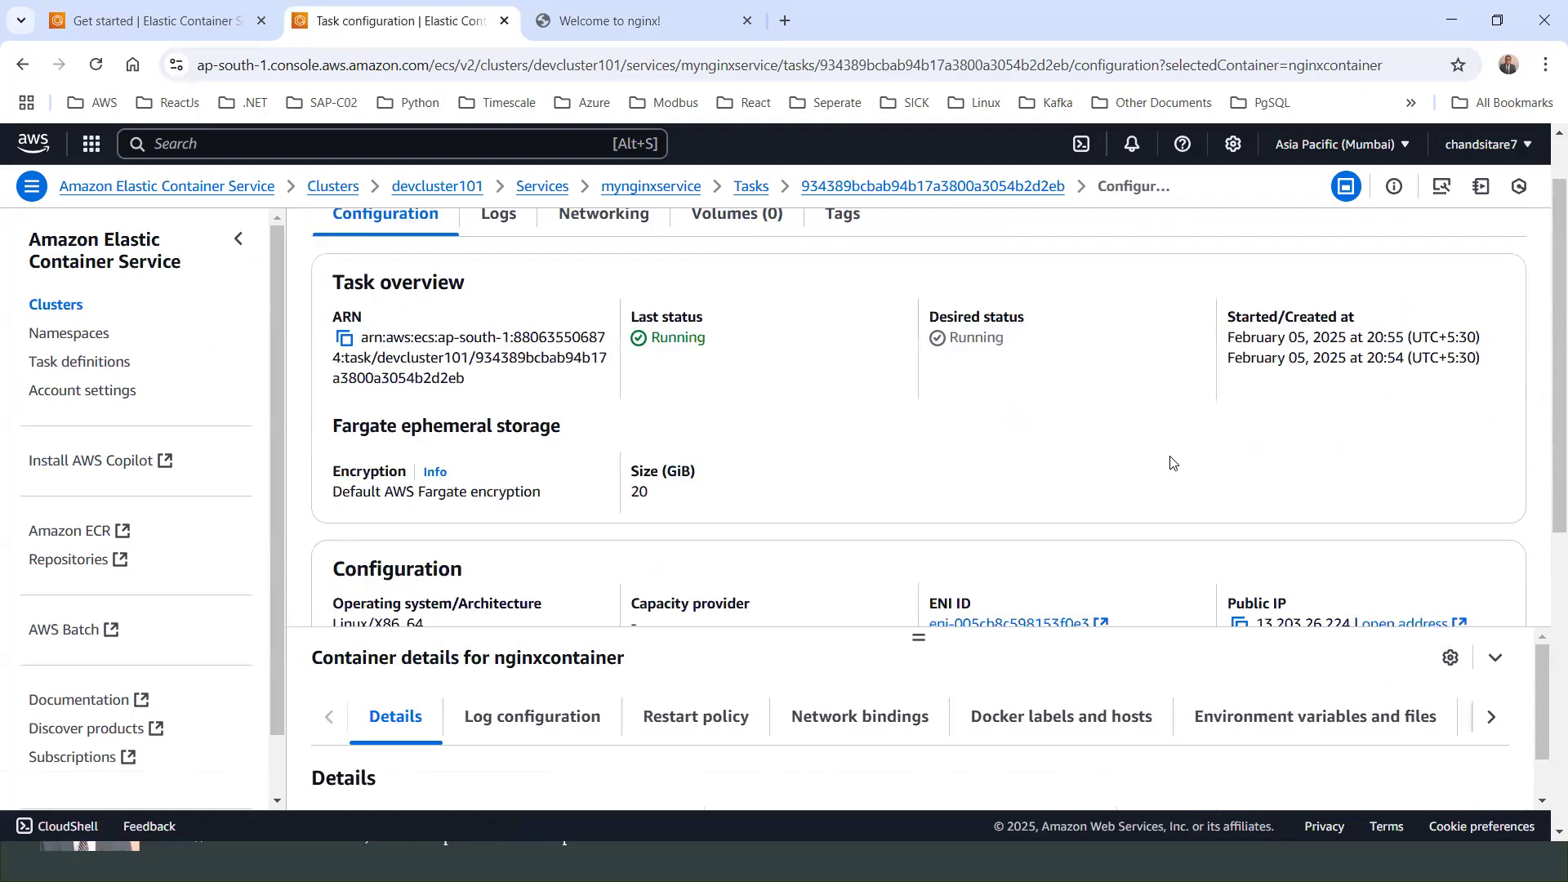
pyautogui.click(1240, 500)
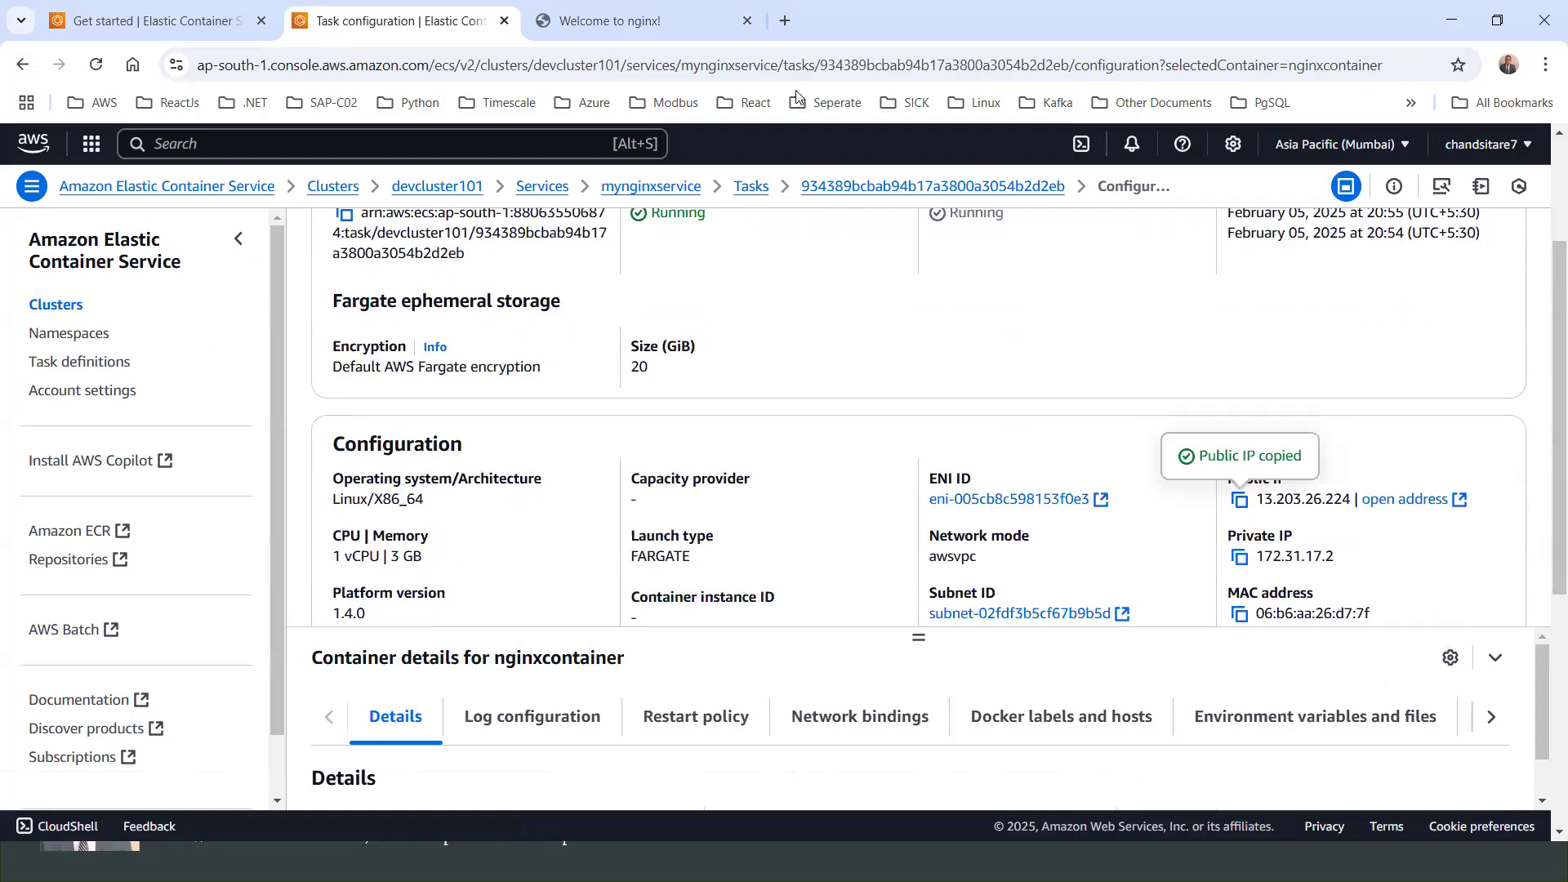
pyautogui.click(784, 21)
pyautogui.hotkey('ctrl', 'v')
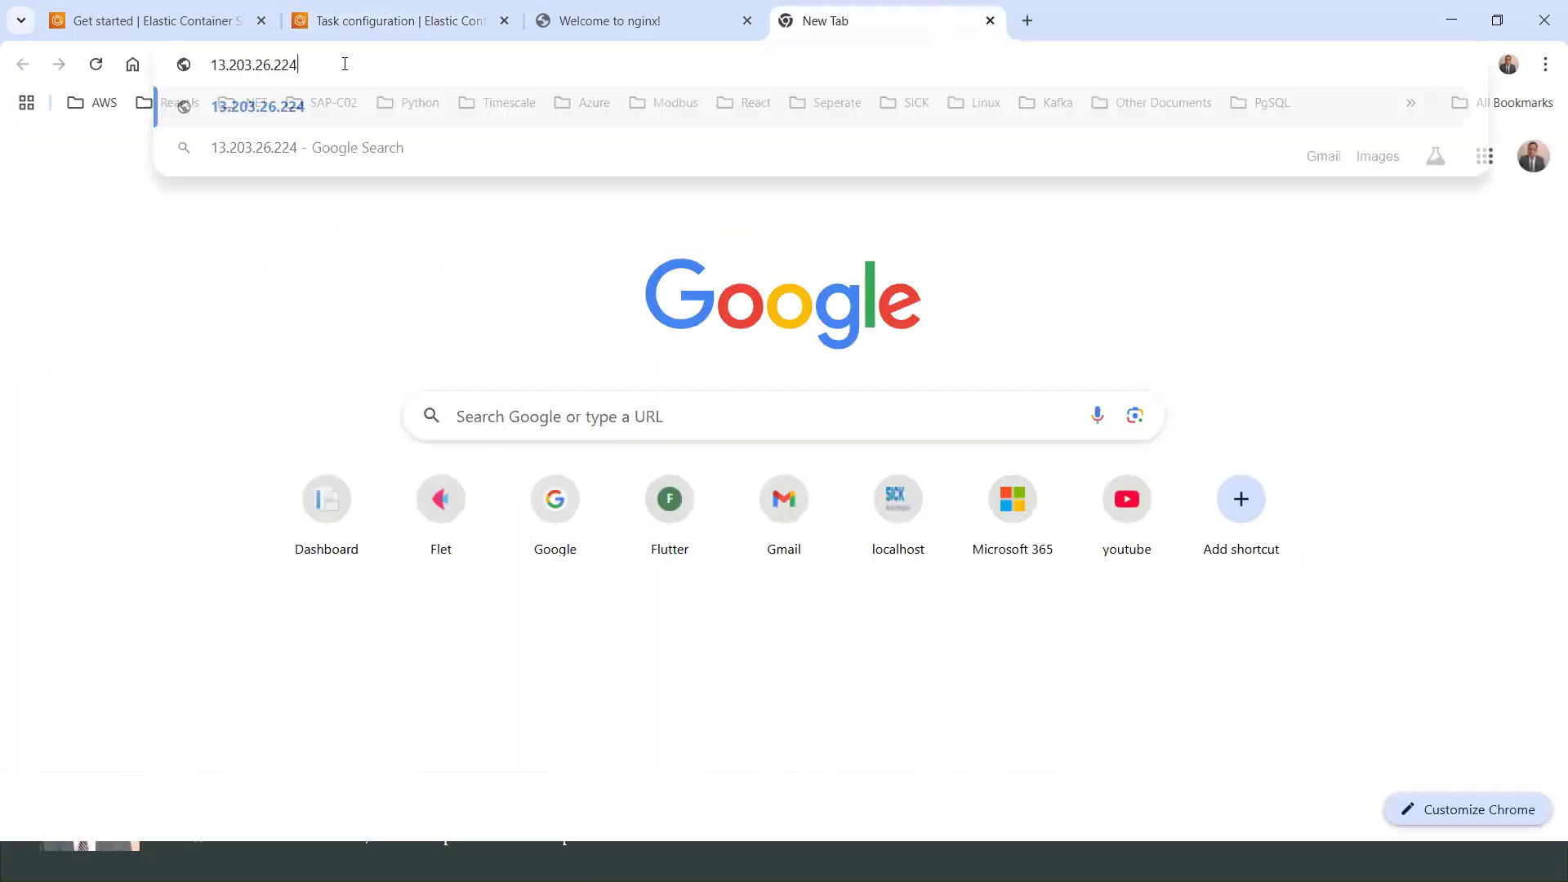
pyautogui.press('Return')
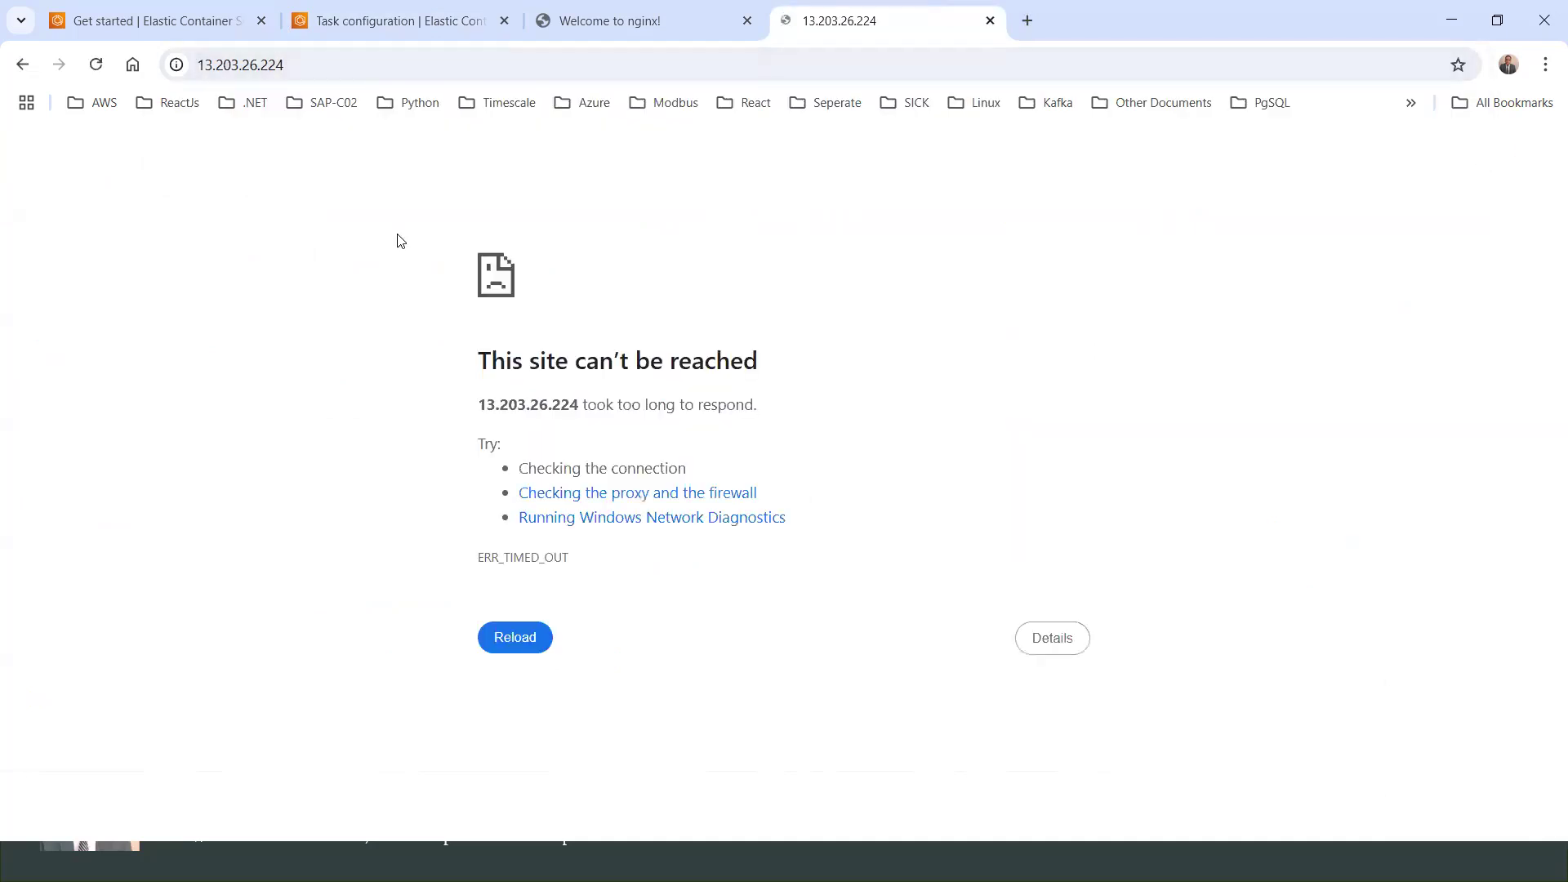
pyautogui.press('F5')
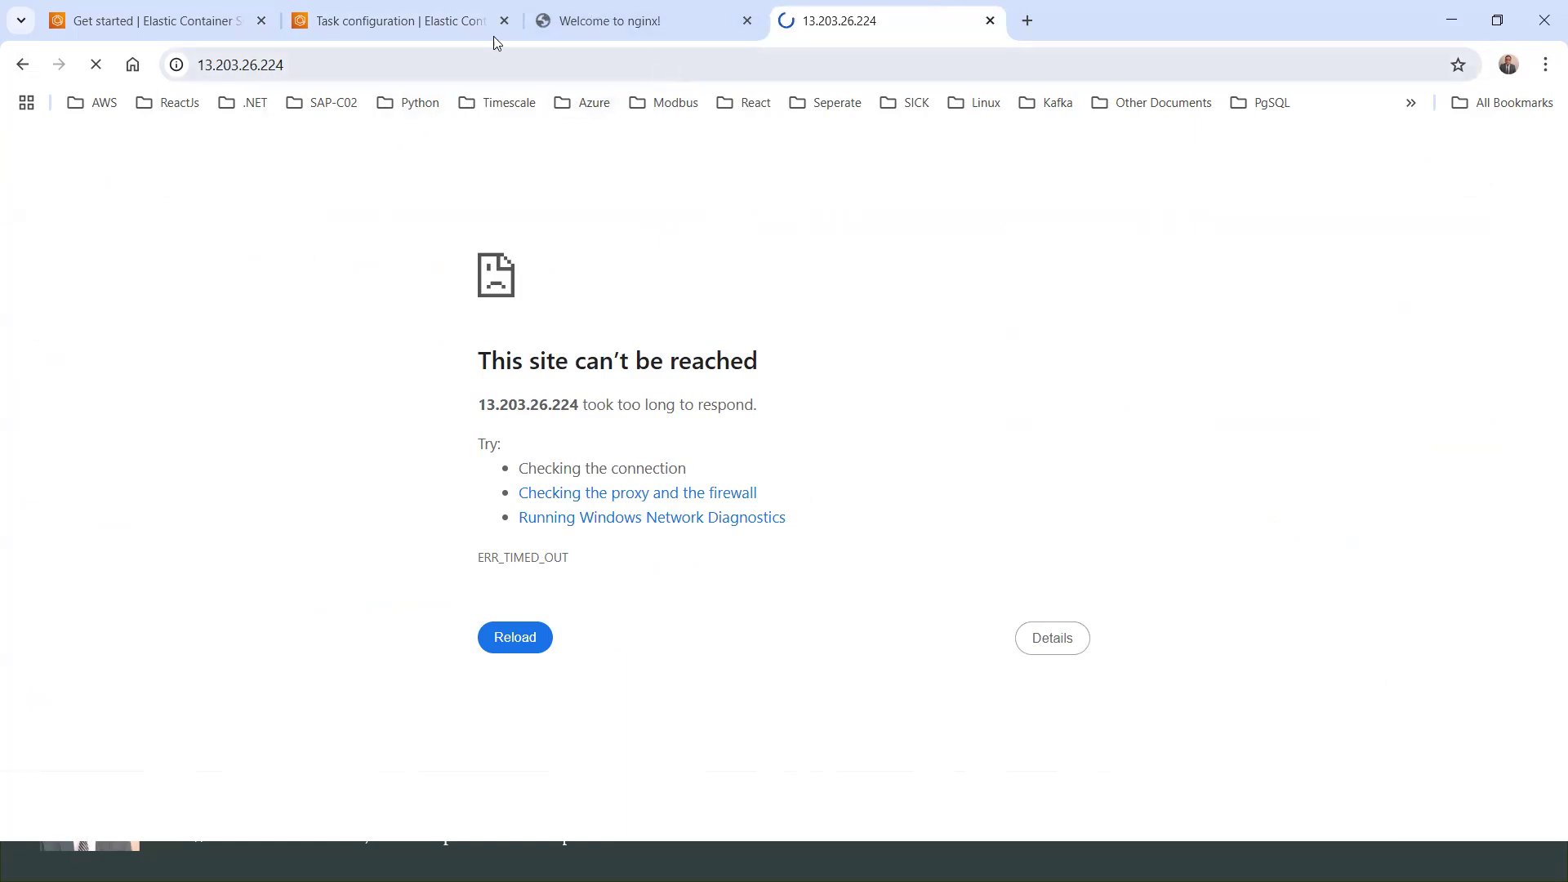
pyautogui.click(600, 22)
pyautogui.hotkey('ctrl', 'Tab')
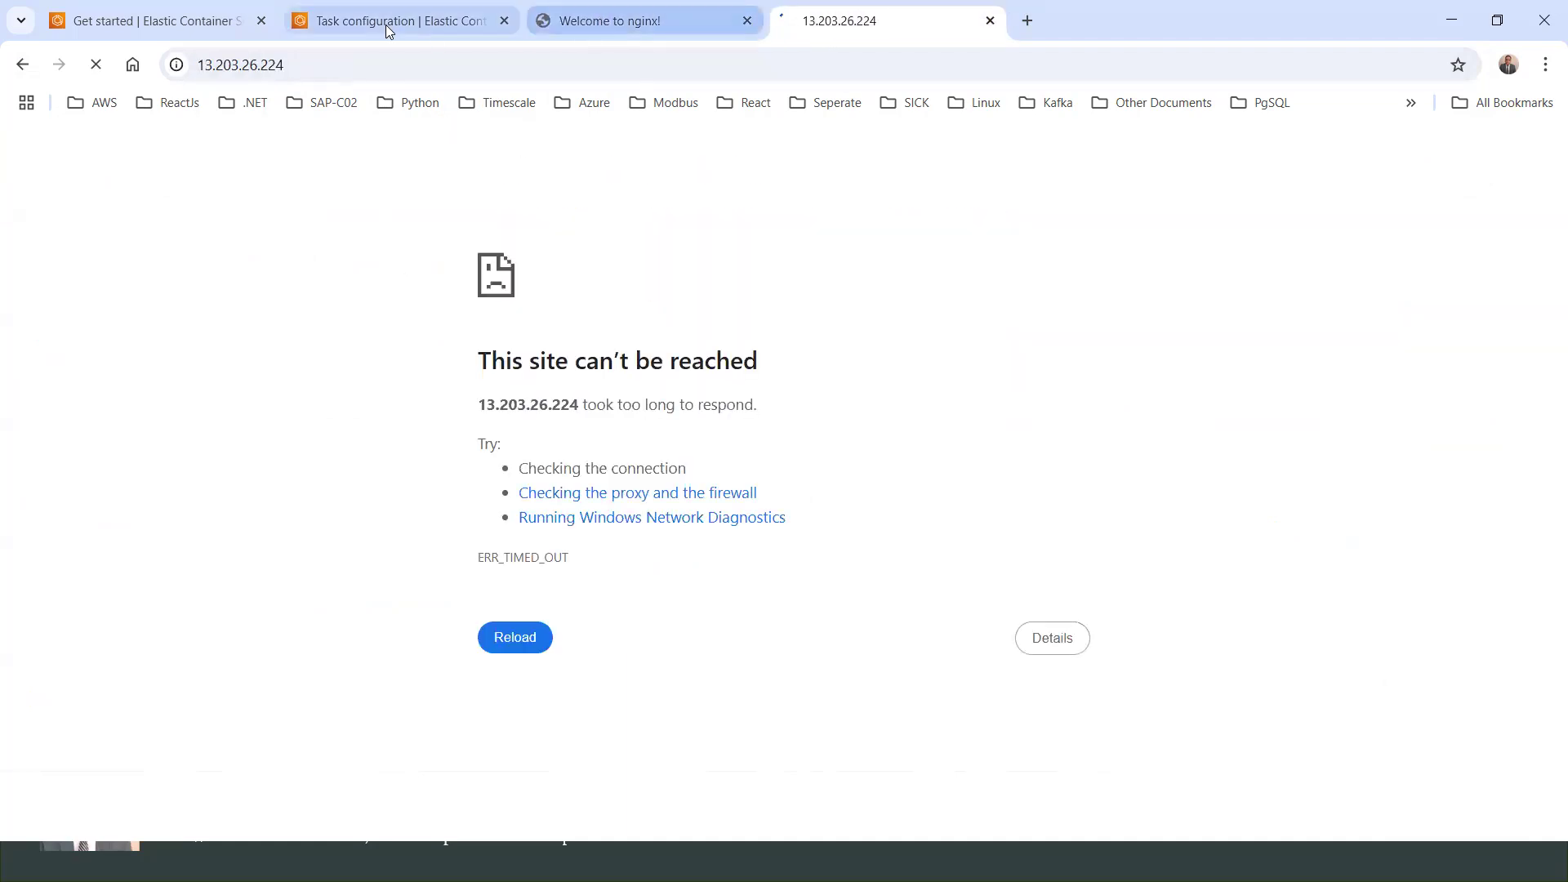
pyautogui.click(599, 14)
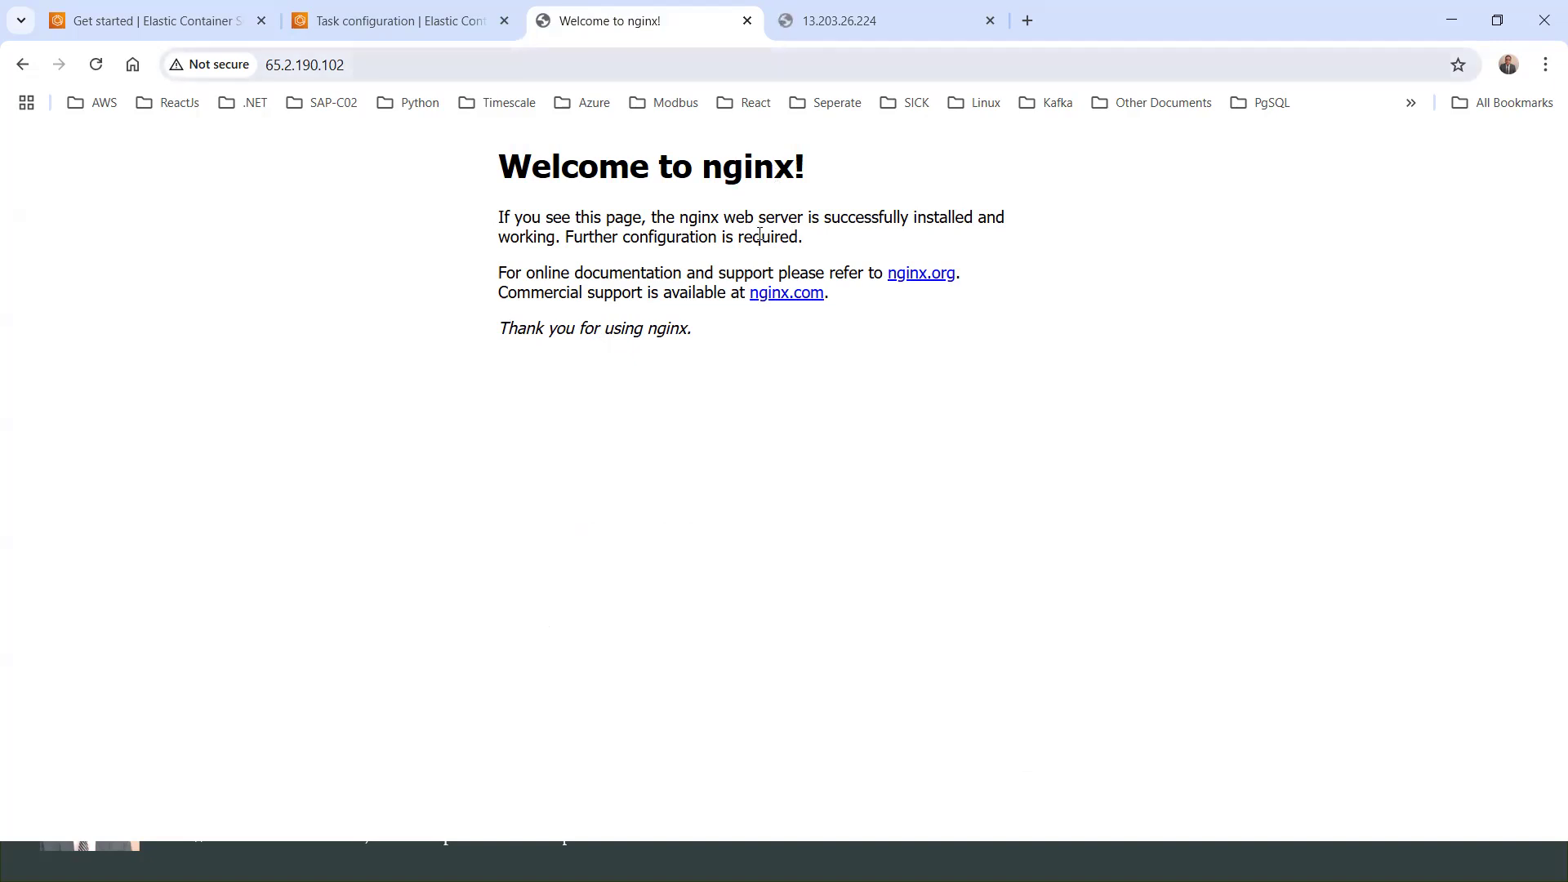
# Return from the task details to the mynginxservice overview and reload it to check the deployment status.
pyautogui.click(368, 16)
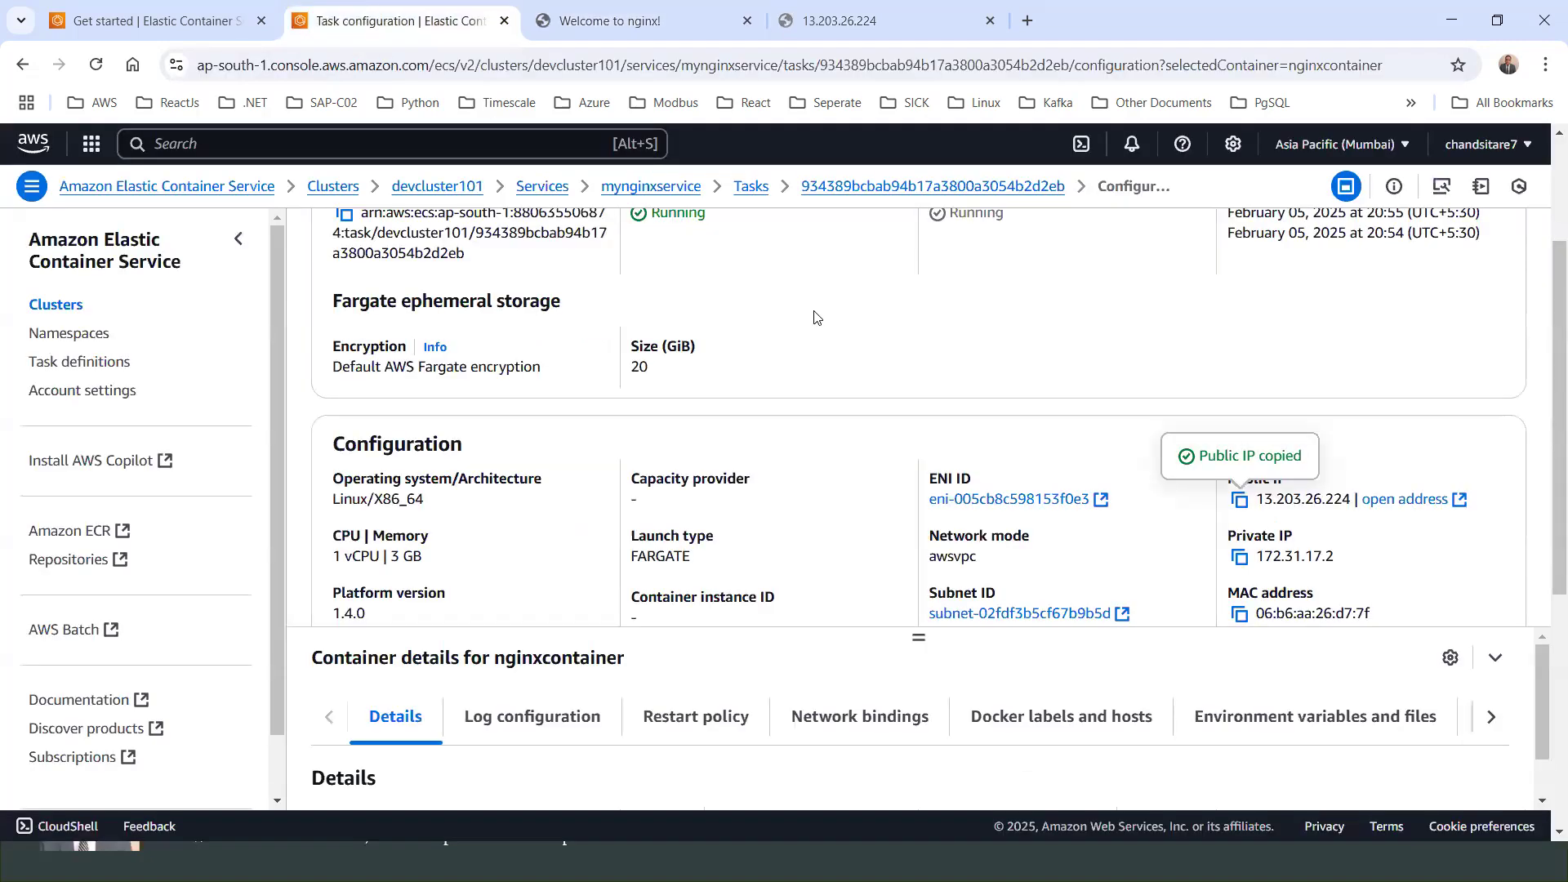
pyautogui.scroll(3, 815, 315)
pyautogui.click(625, 189)
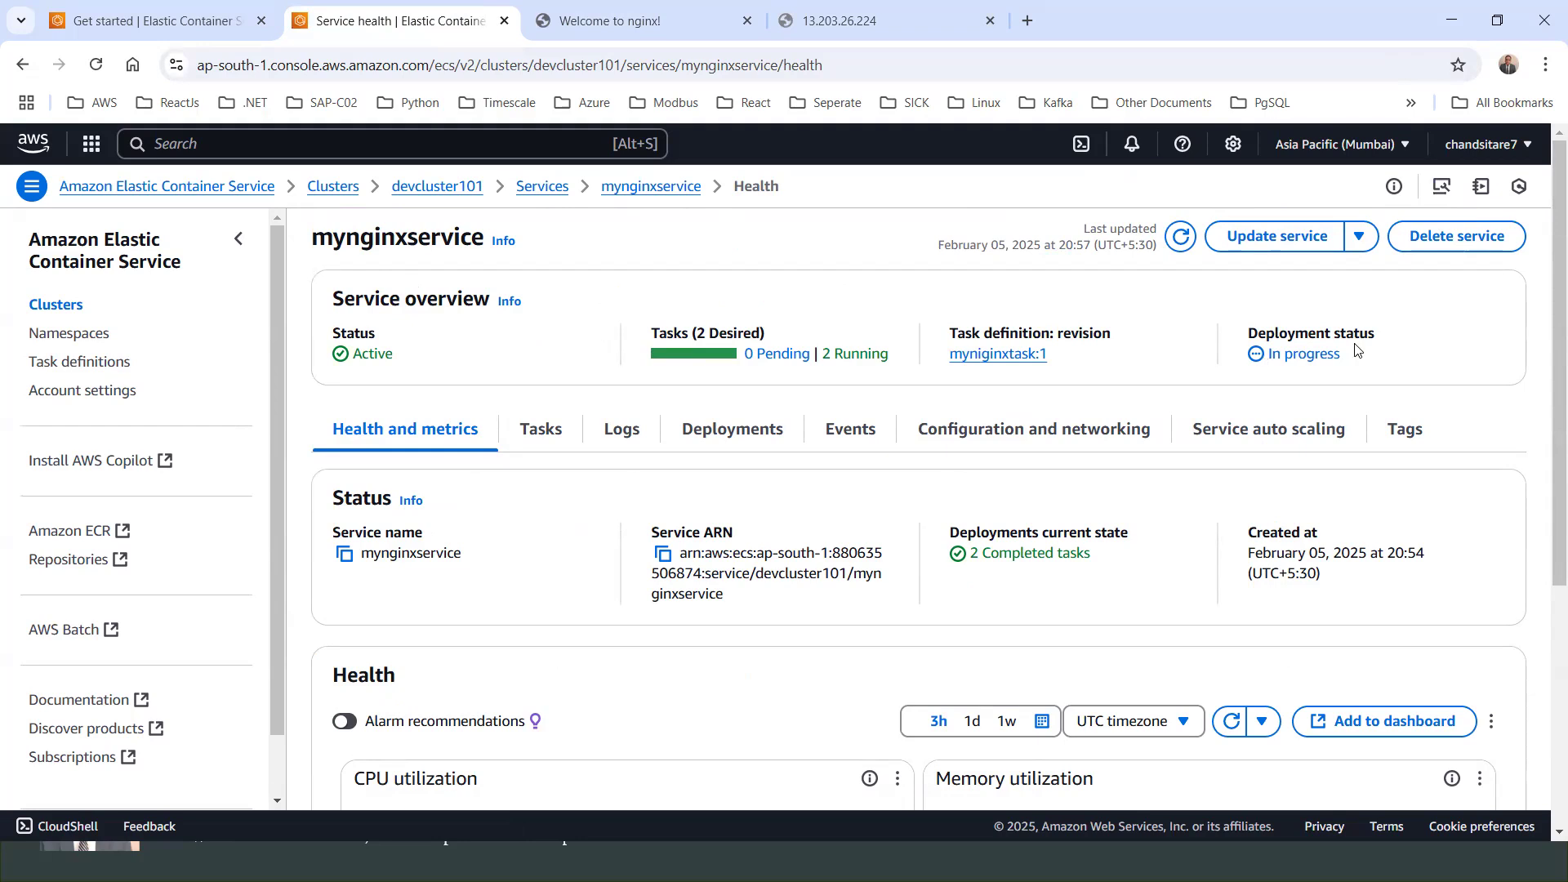
pyautogui.click(95, 65)
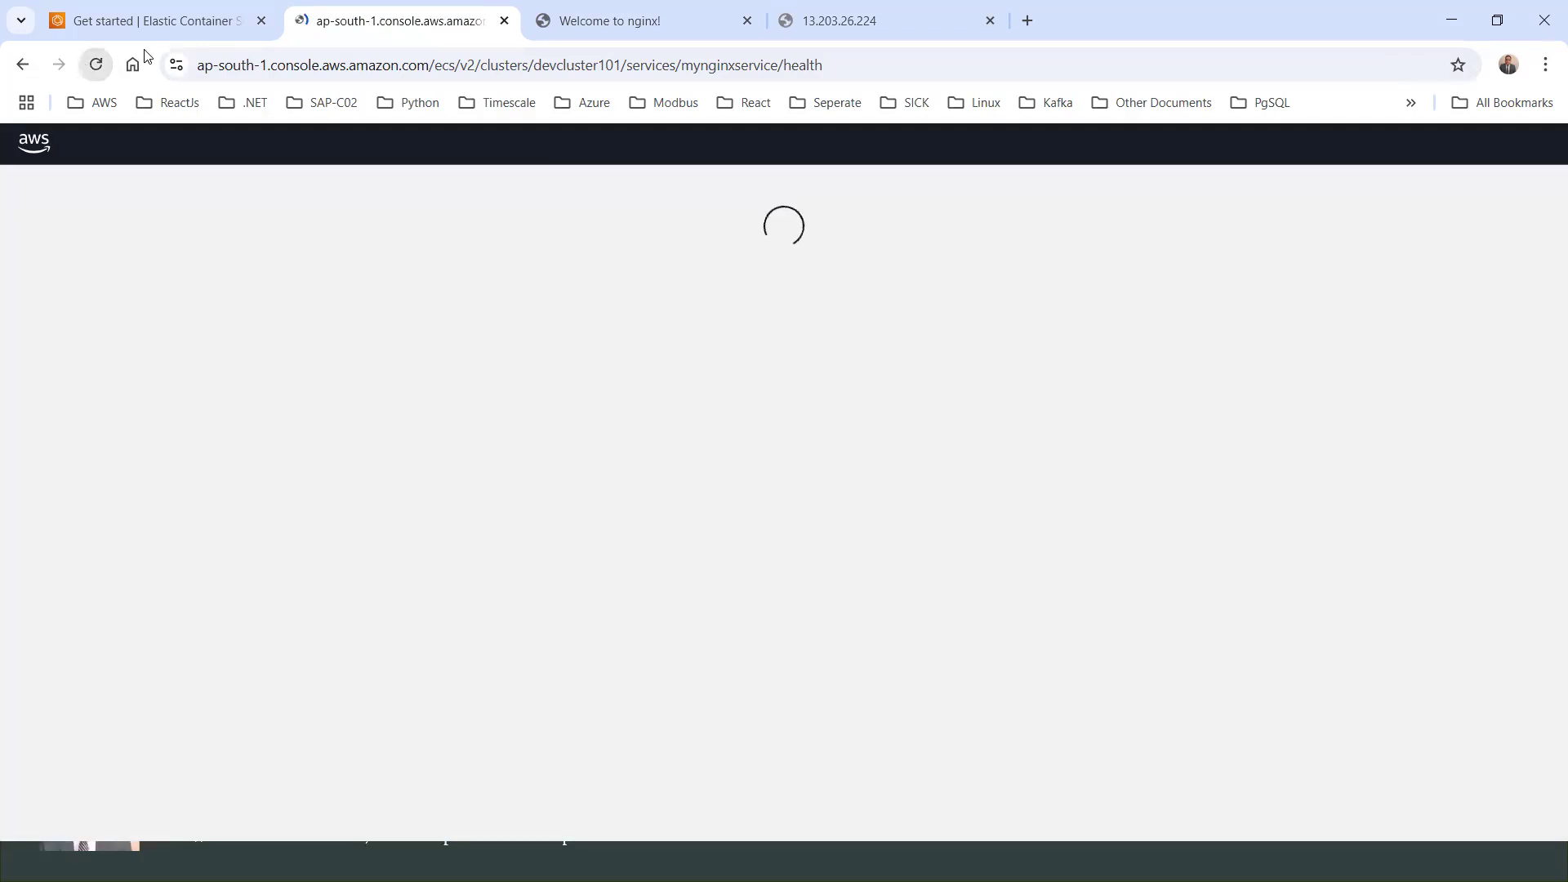
# Retry loading 13.203.26.224 and view the page served by the first task again.
pyautogui.click(775, 25)
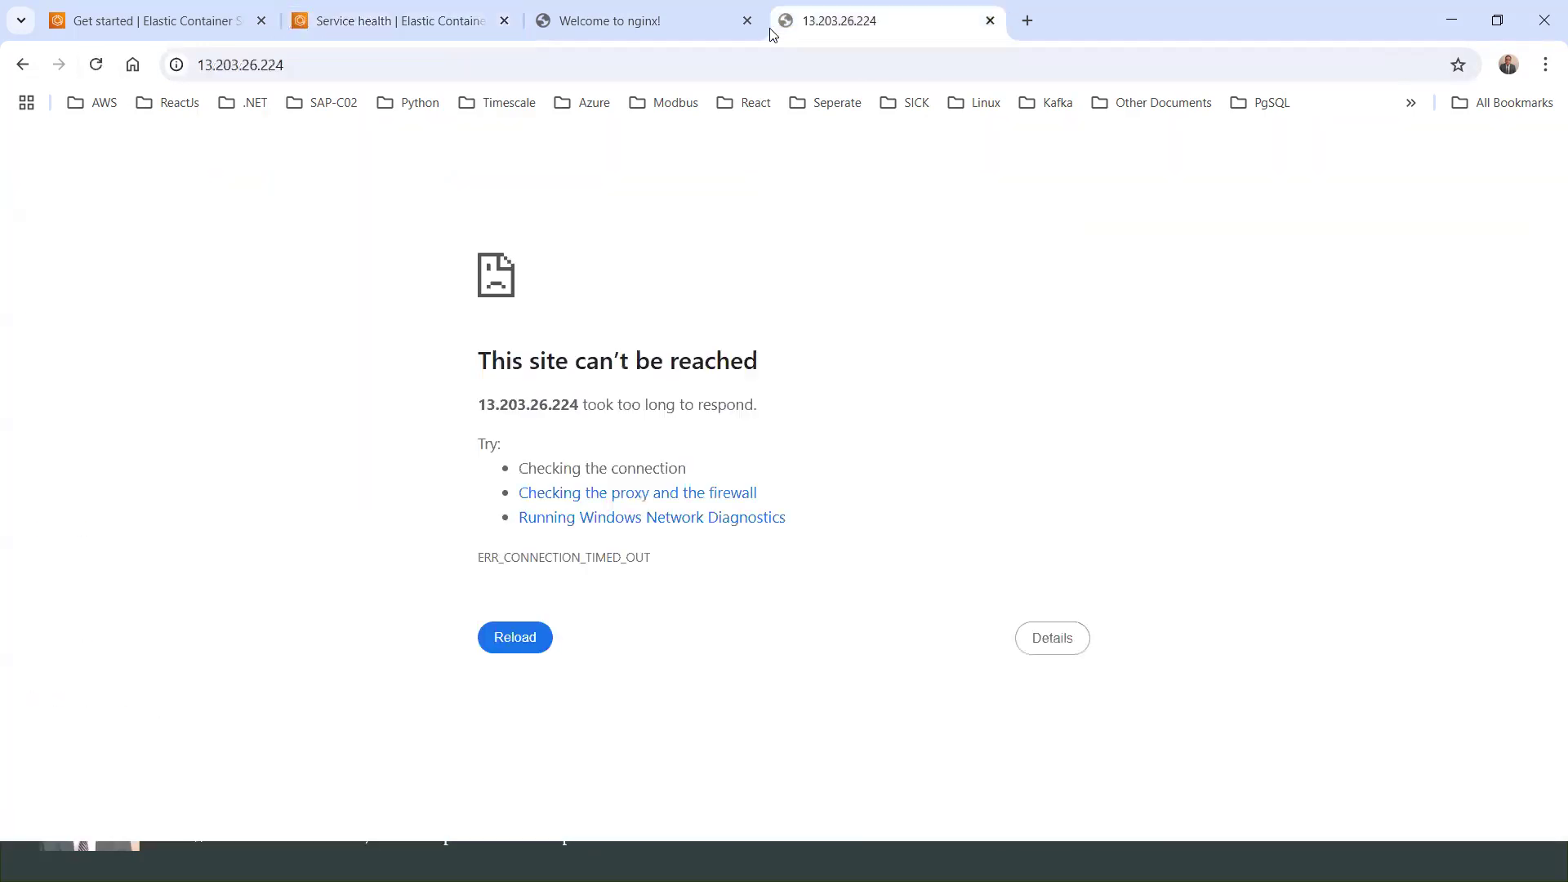
pyautogui.click(98, 67)
pyautogui.click(634, 23)
# Examine the health page, task list and deployment status of mynginxservice in the ECS console.
pyautogui.click(415, 20)
pyautogui.scroll(-3, 923, 384)
pyautogui.scroll(3, 923, 384)
pyautogui.click(539, 432)
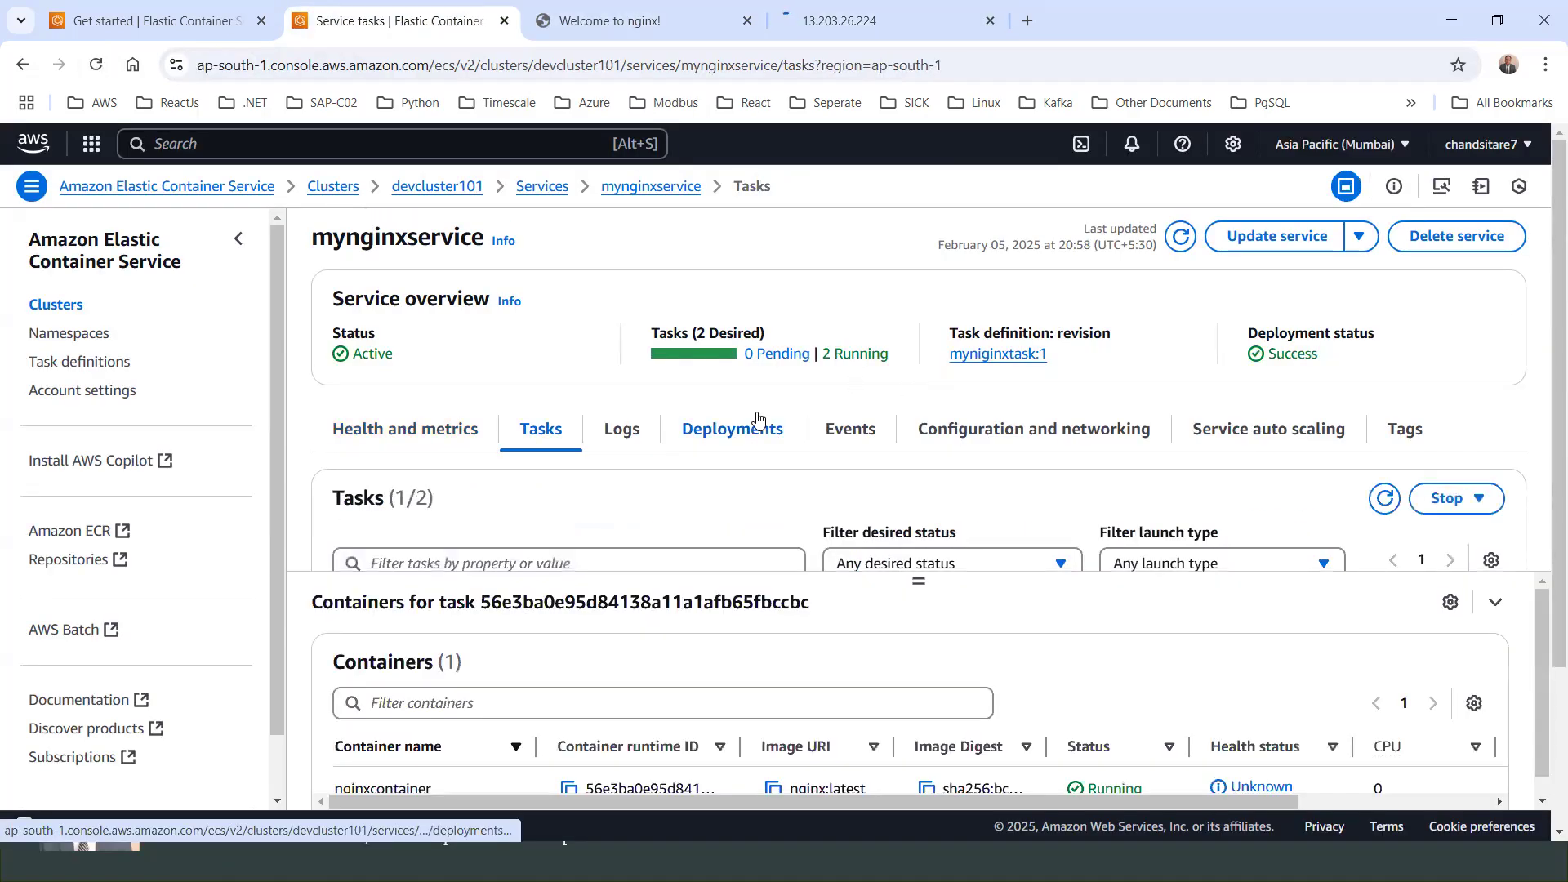
pyautogui.scroll(-3, 924, 497)
pyautogui.moveTo(1007, 517); pyautogui.dragTo(686, 486)
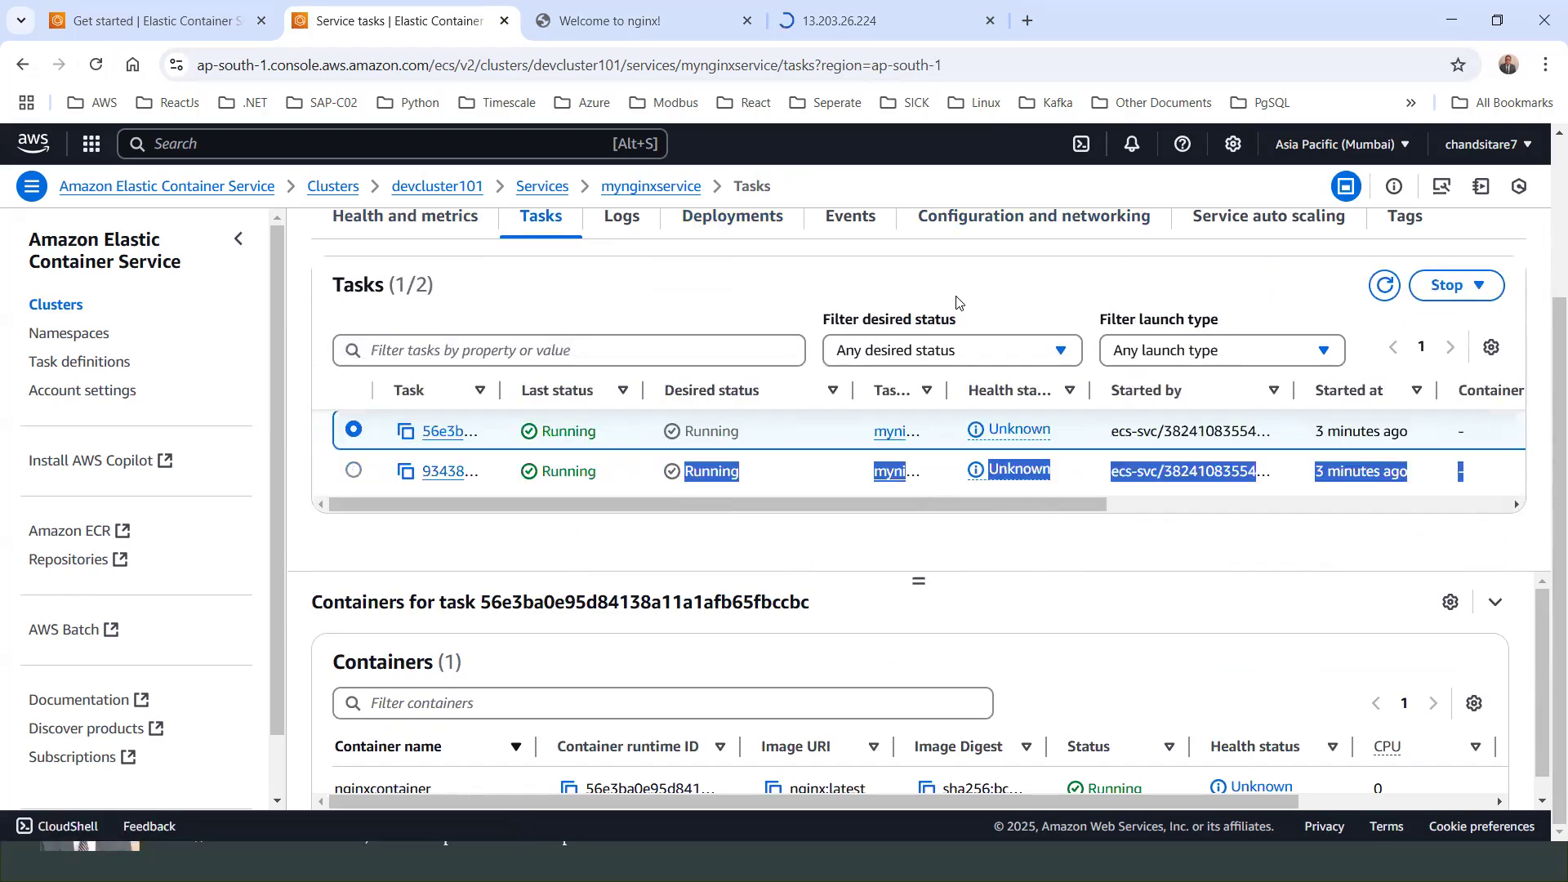
pyautogui.click(733, 288)
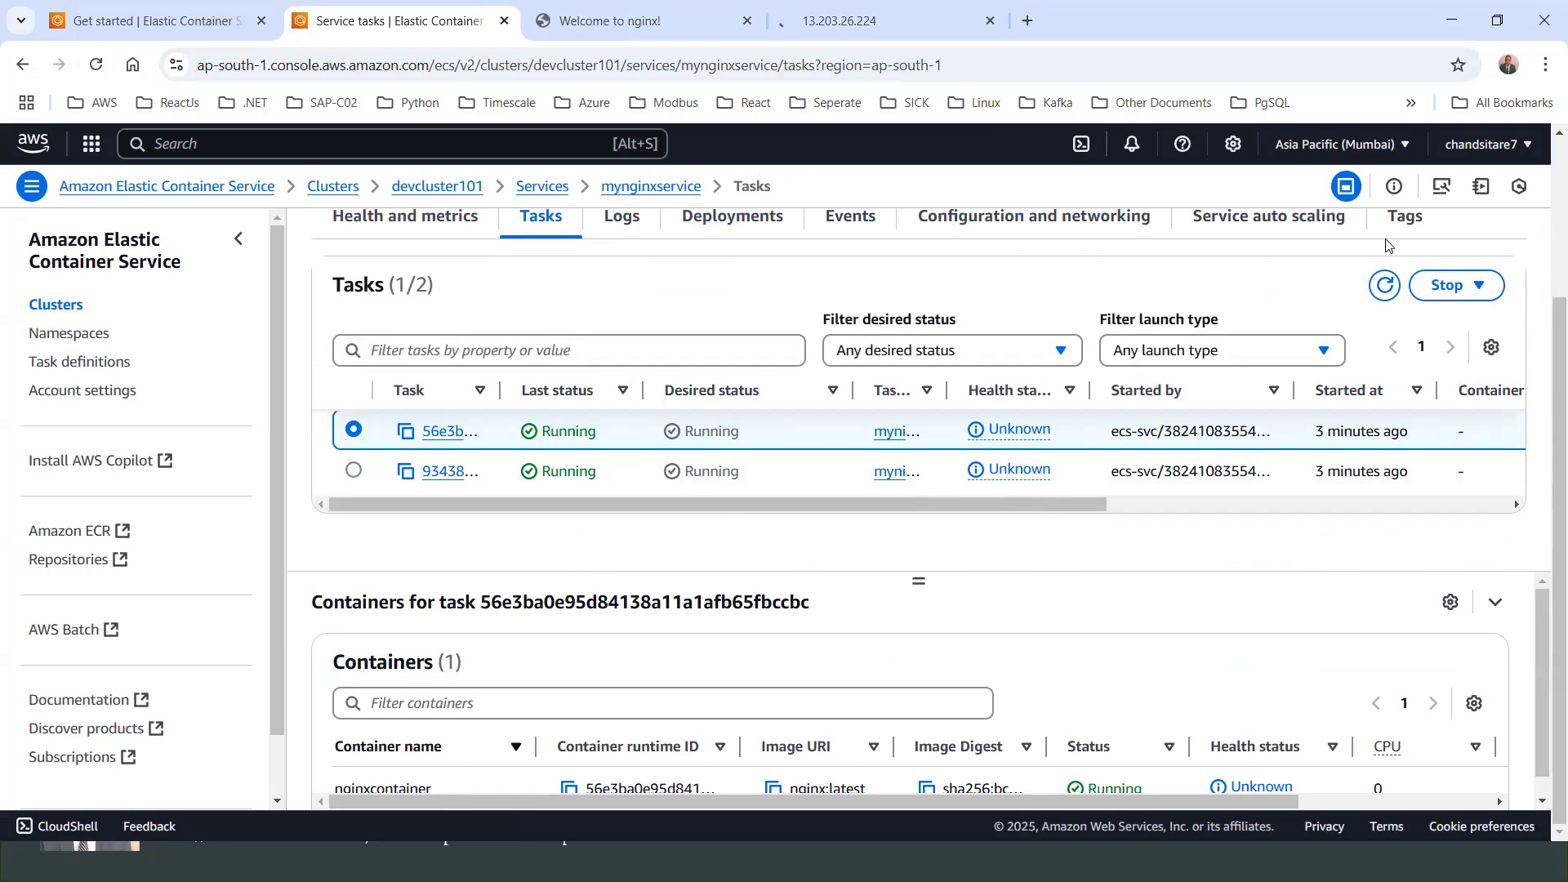
pyautogui.scroll(3, 1336, 294)
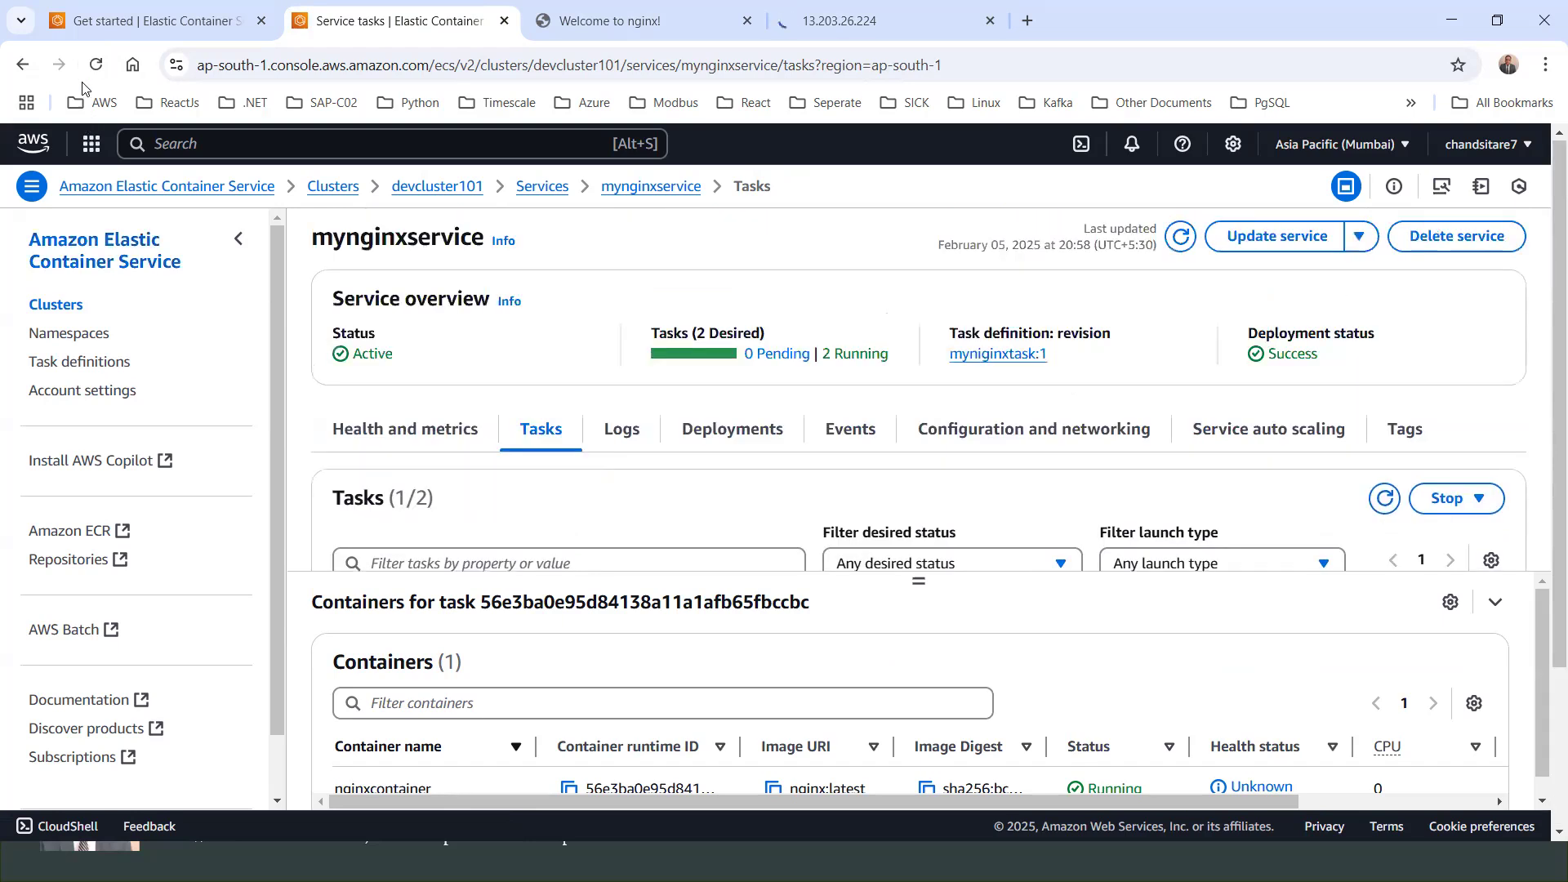
# Reload the mynginxservice task page and examine the launch type, platform version, CPU and memory of its tasks.
pyautogui.click(96, 65)
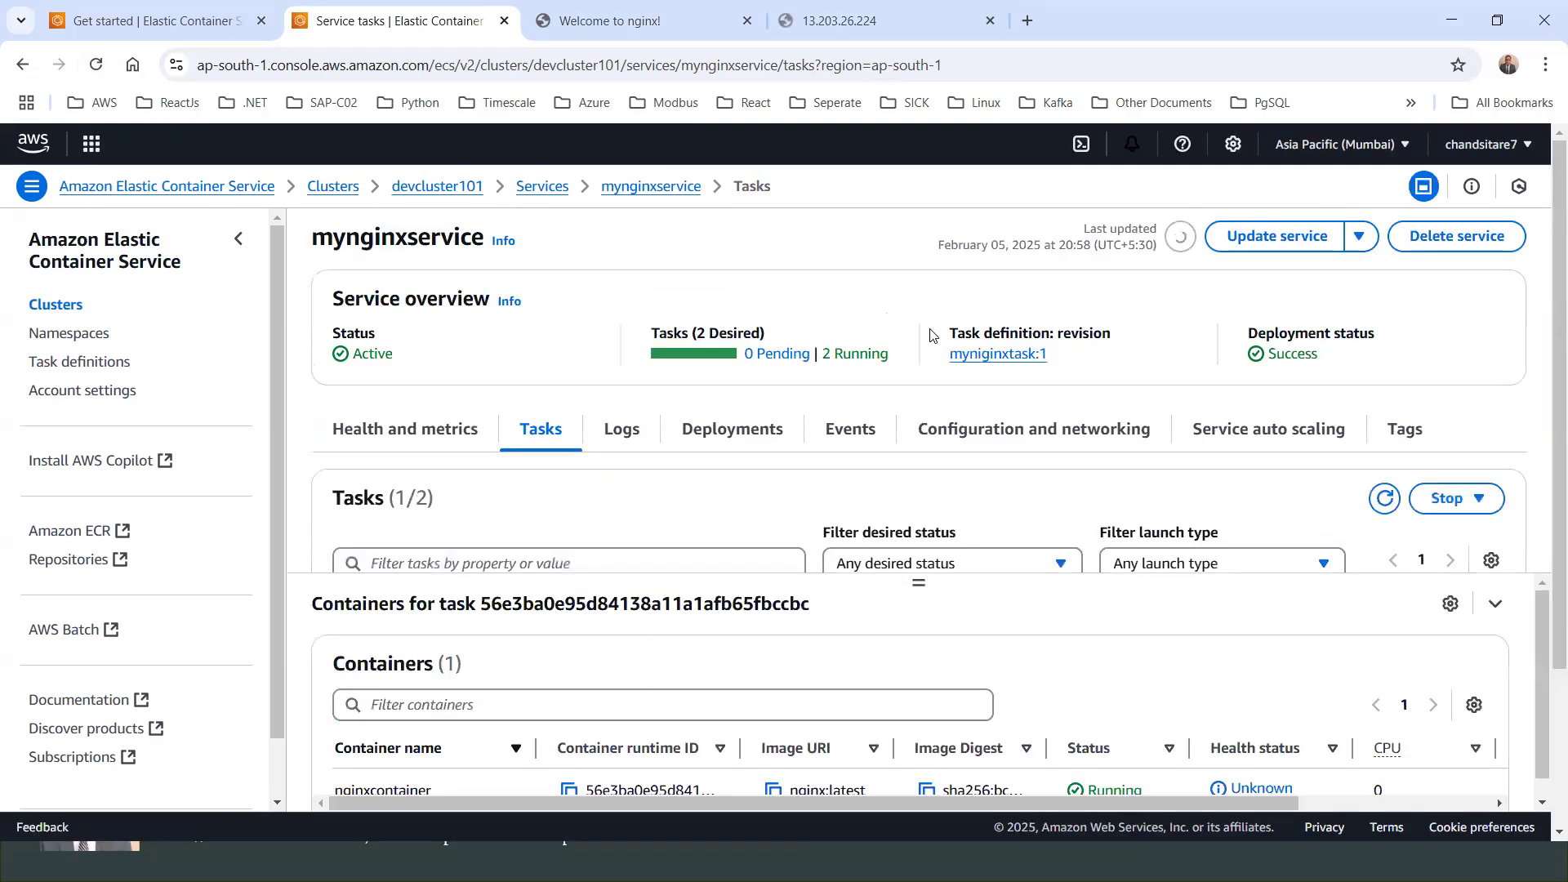
pyautogui.scroll(-3, 1033, 422)
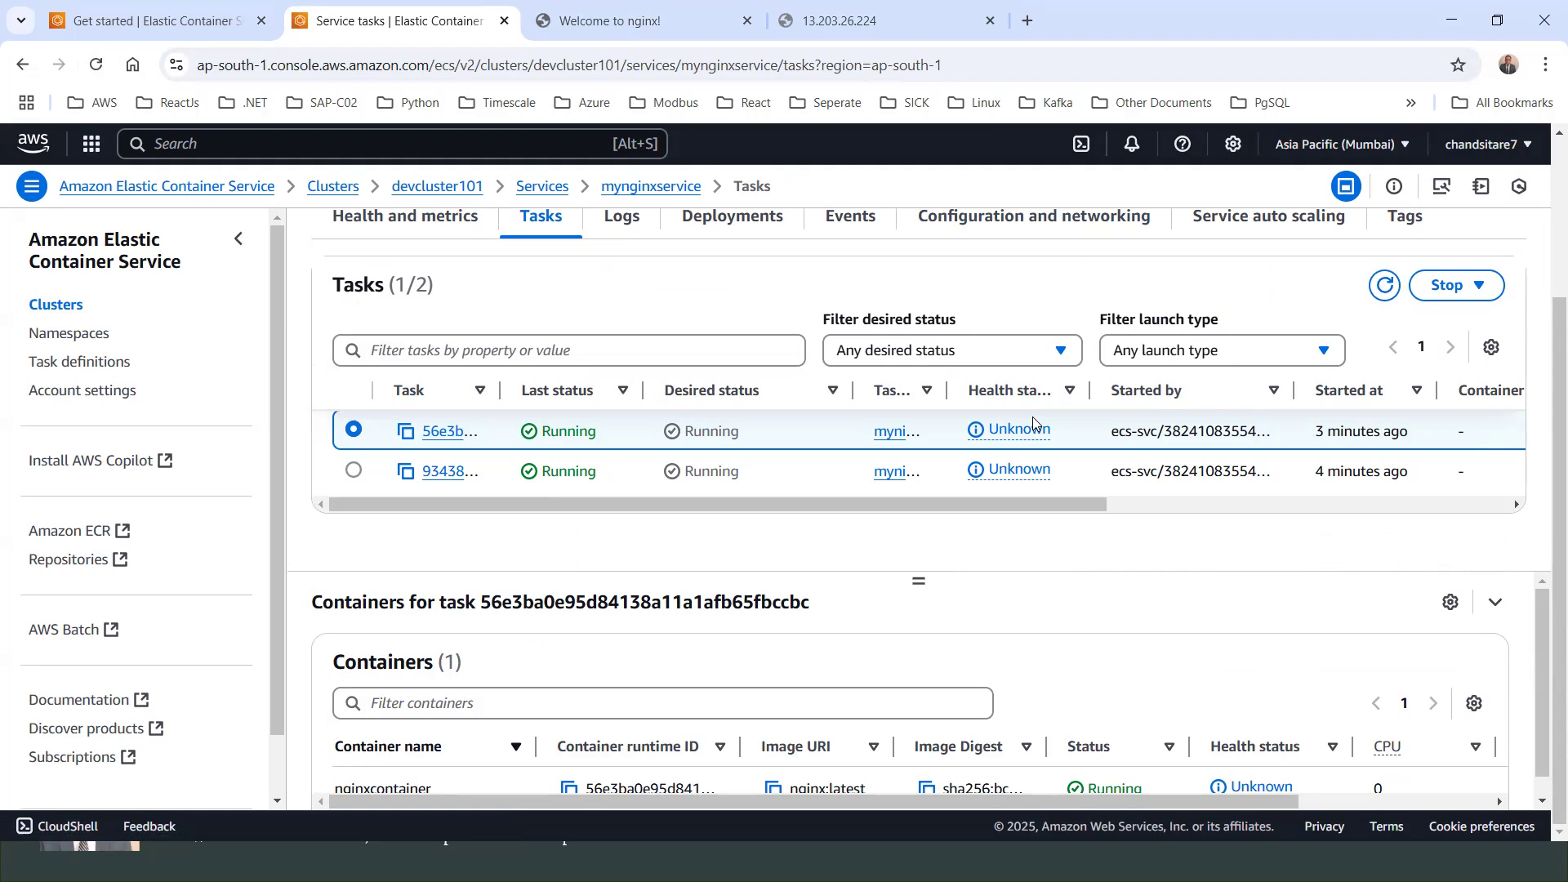
pyautogui.moveTo(751, 503); pyautogui.dragTo(1173, 518)
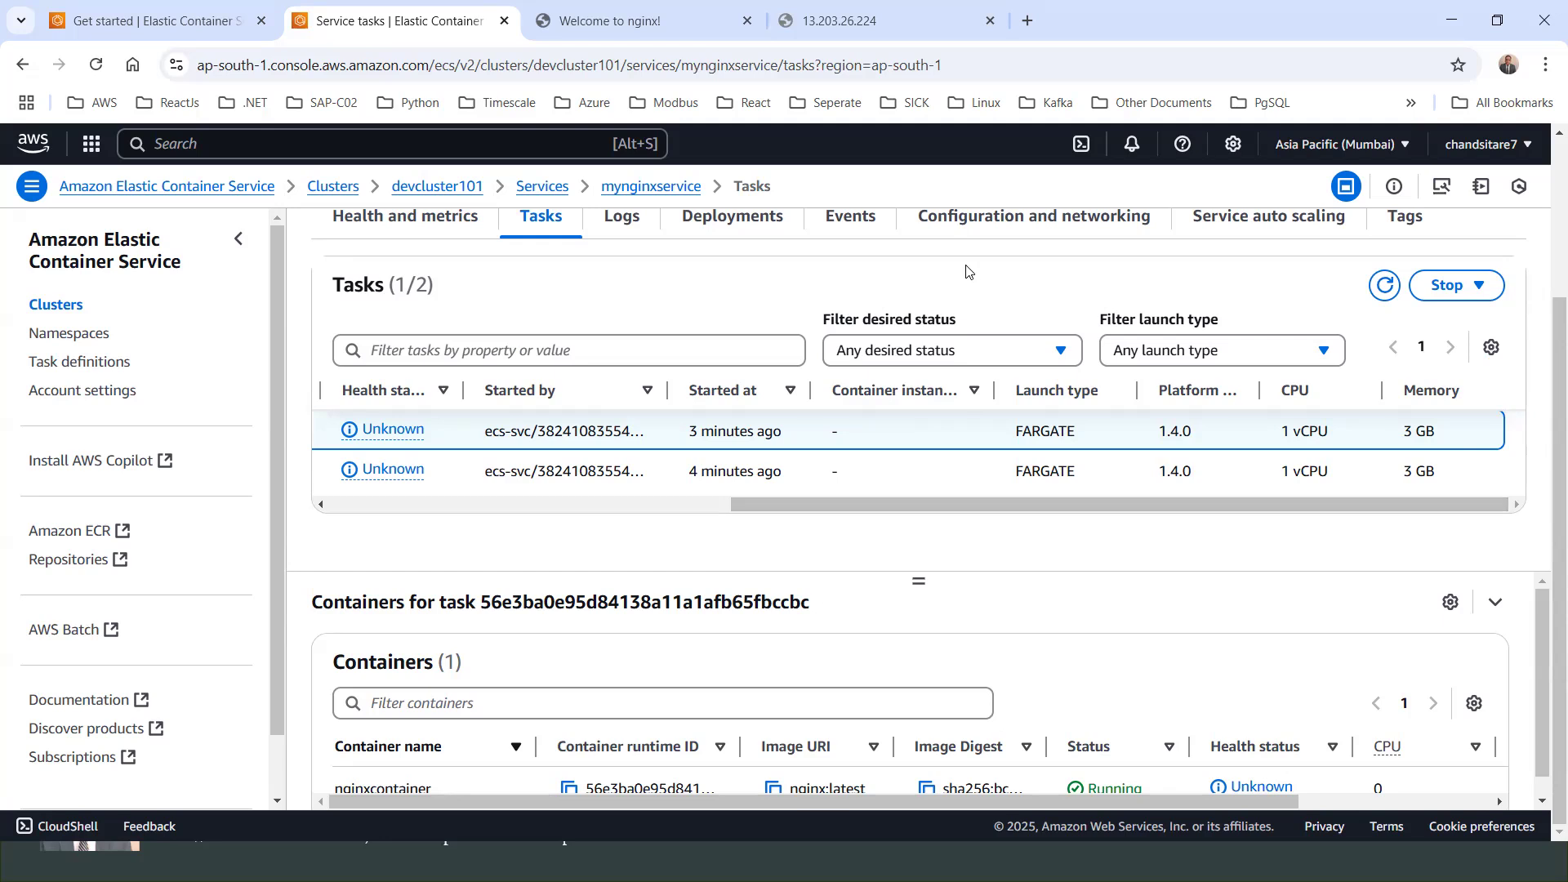
pyautogui.scroll(3, 735, 411)
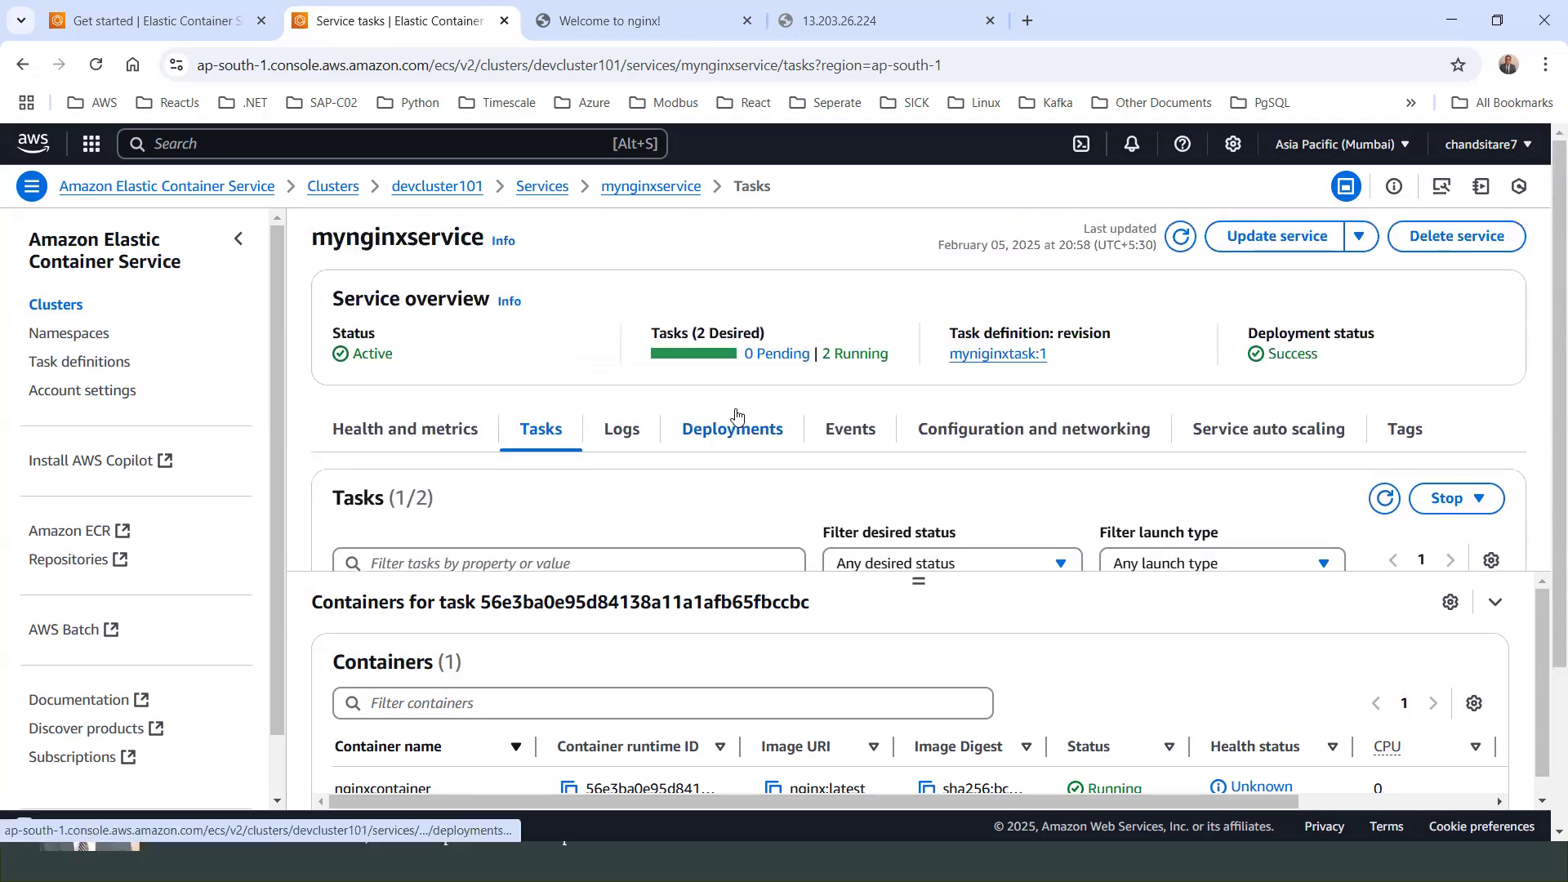